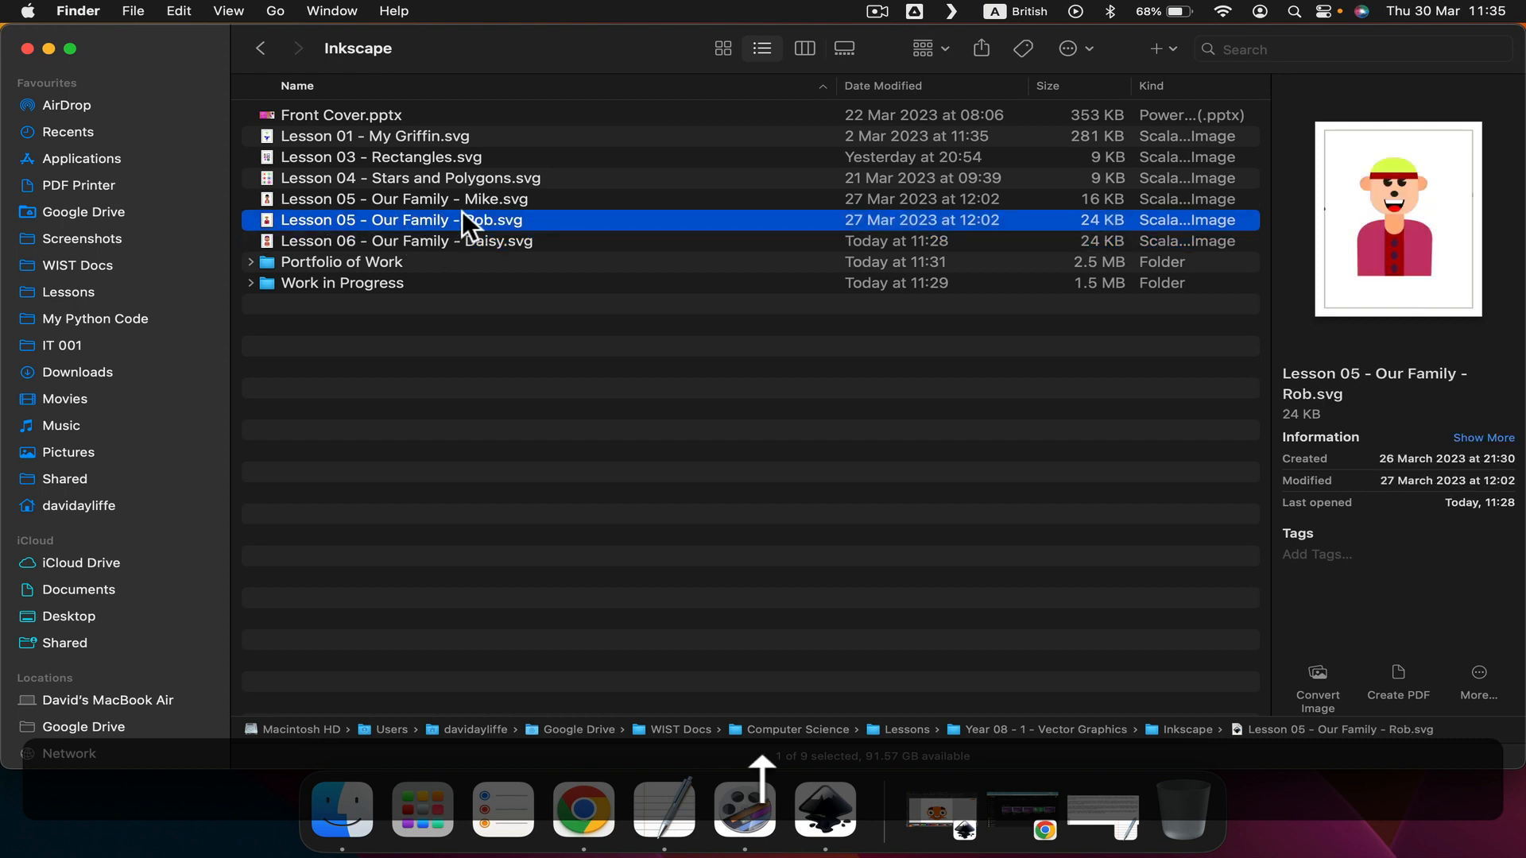
Preview the Lesson 05 and Lesson 06 Our Family drawings in the Inkscape folder.
{"action": "key", "text": "Up"}
{"action": "key", "text": "Down"}
{"action": "key", "text": "Down"}
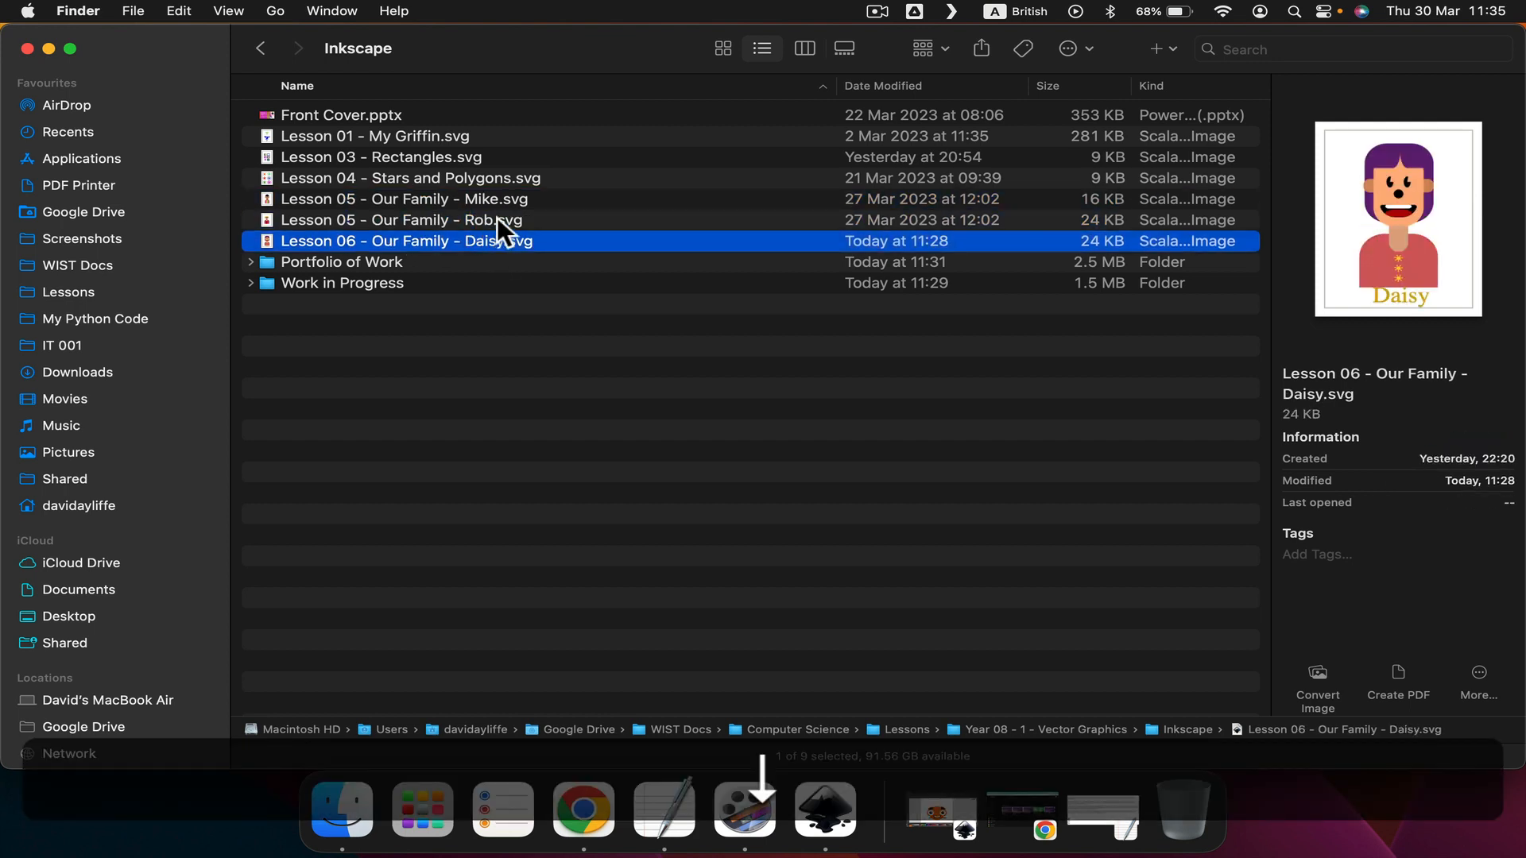
{"action": "key", "text": "Up"}
{"action": "key", "text": "Up"}
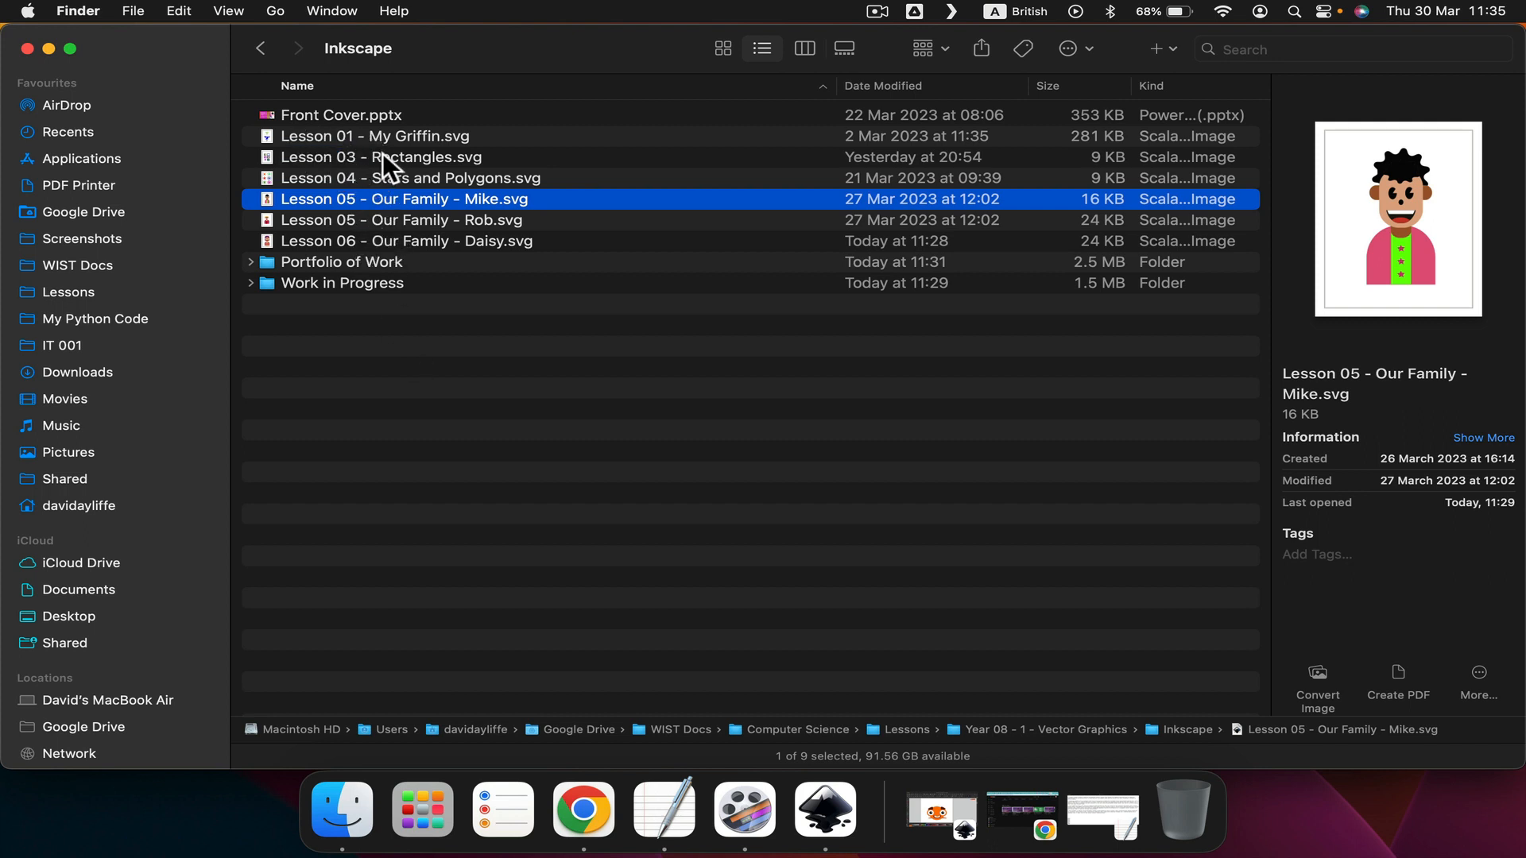
Open the Inkscape Portfolio of Work (Checkpoint #1) PDF from the Portfolio of Work folder.
{"action": "double_click", "coordinate": [380, 264]}
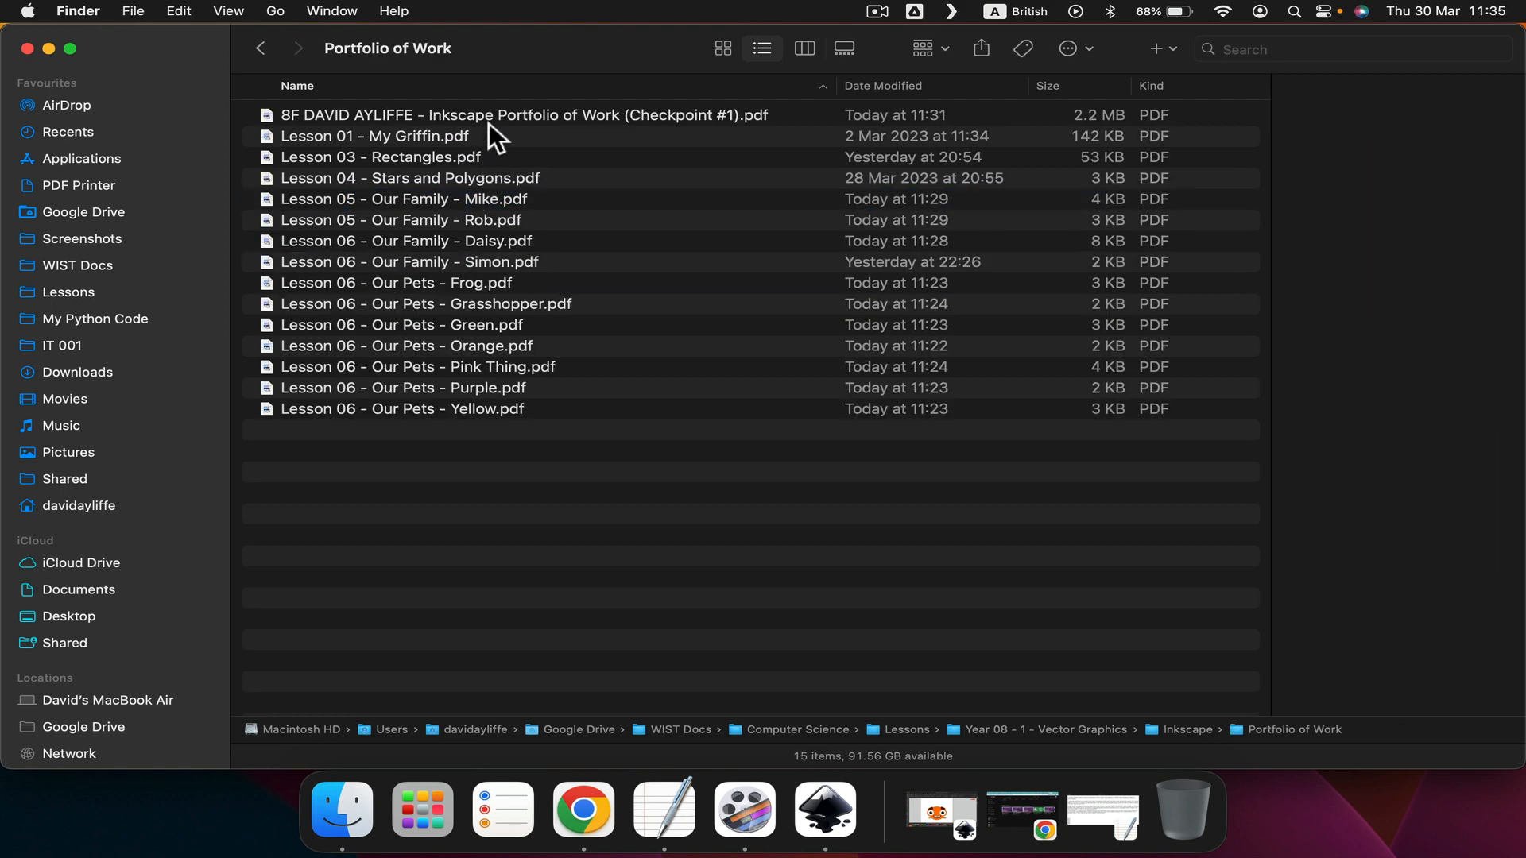
{"action": "double_click", "coordinate": [486, 118]}
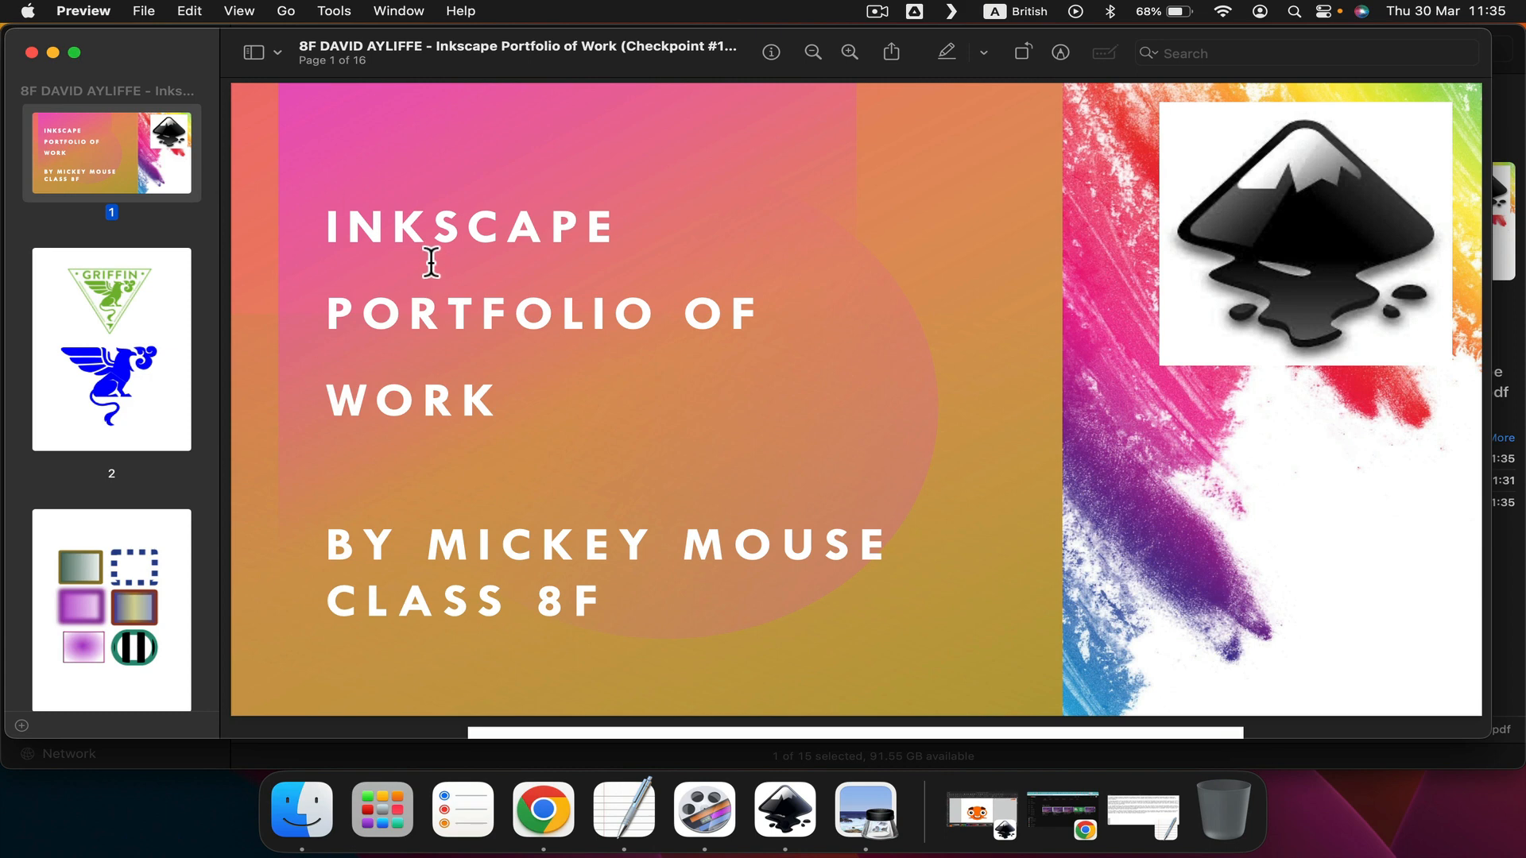
{"action": "scroll", "coordinate": [431, 262], "scroll_direction": "up", "scroll_amount": 2}
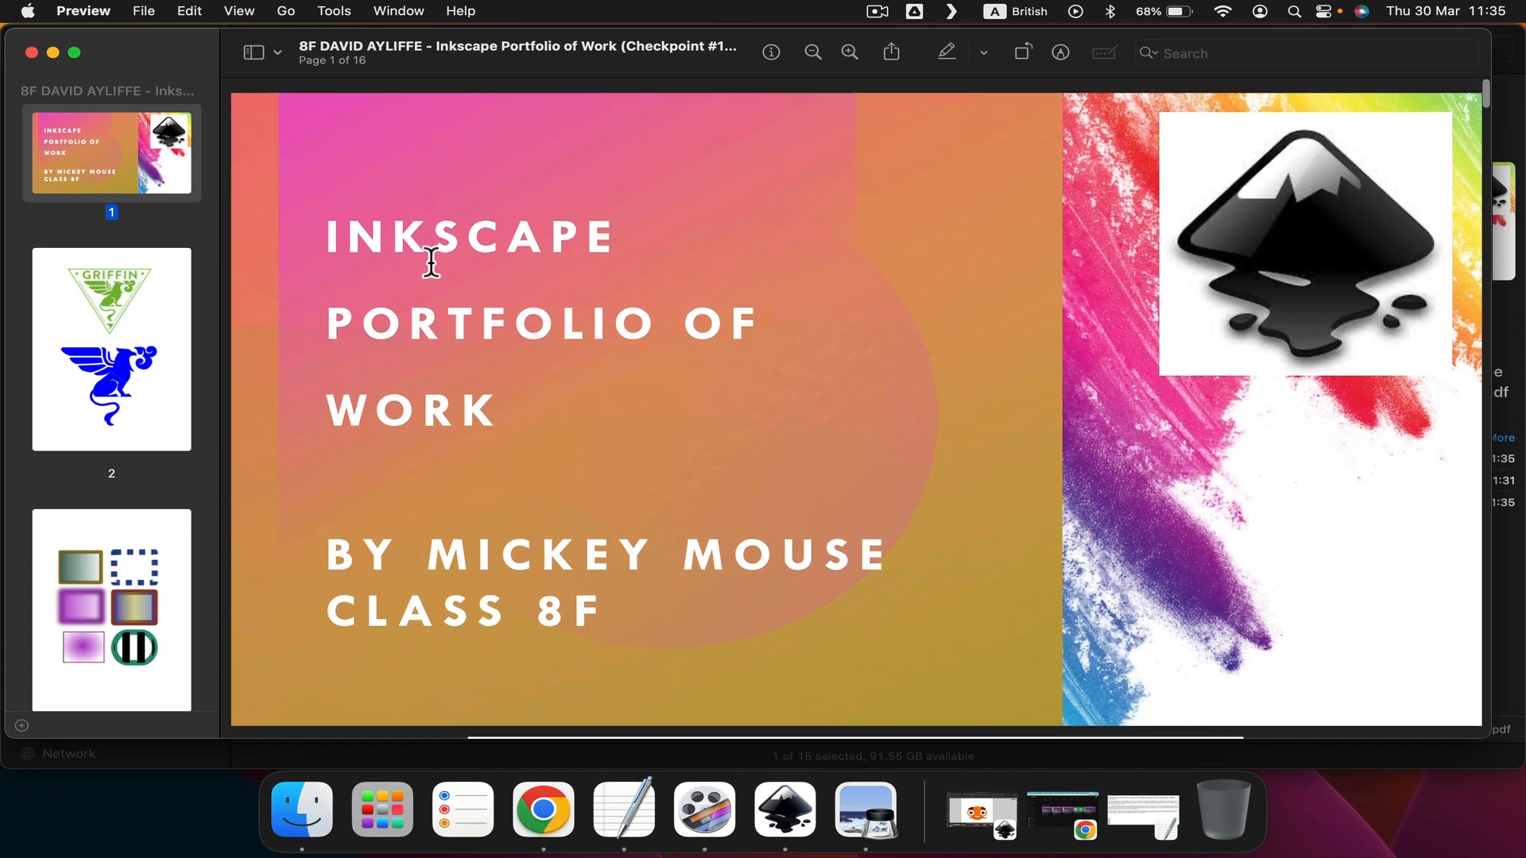
Page through the portfolio from the griffin artwork on page 2 to the orange pet on page 9, revisiting the family portraits.
{"action": "left_click", "coordinate": [167, 282]}
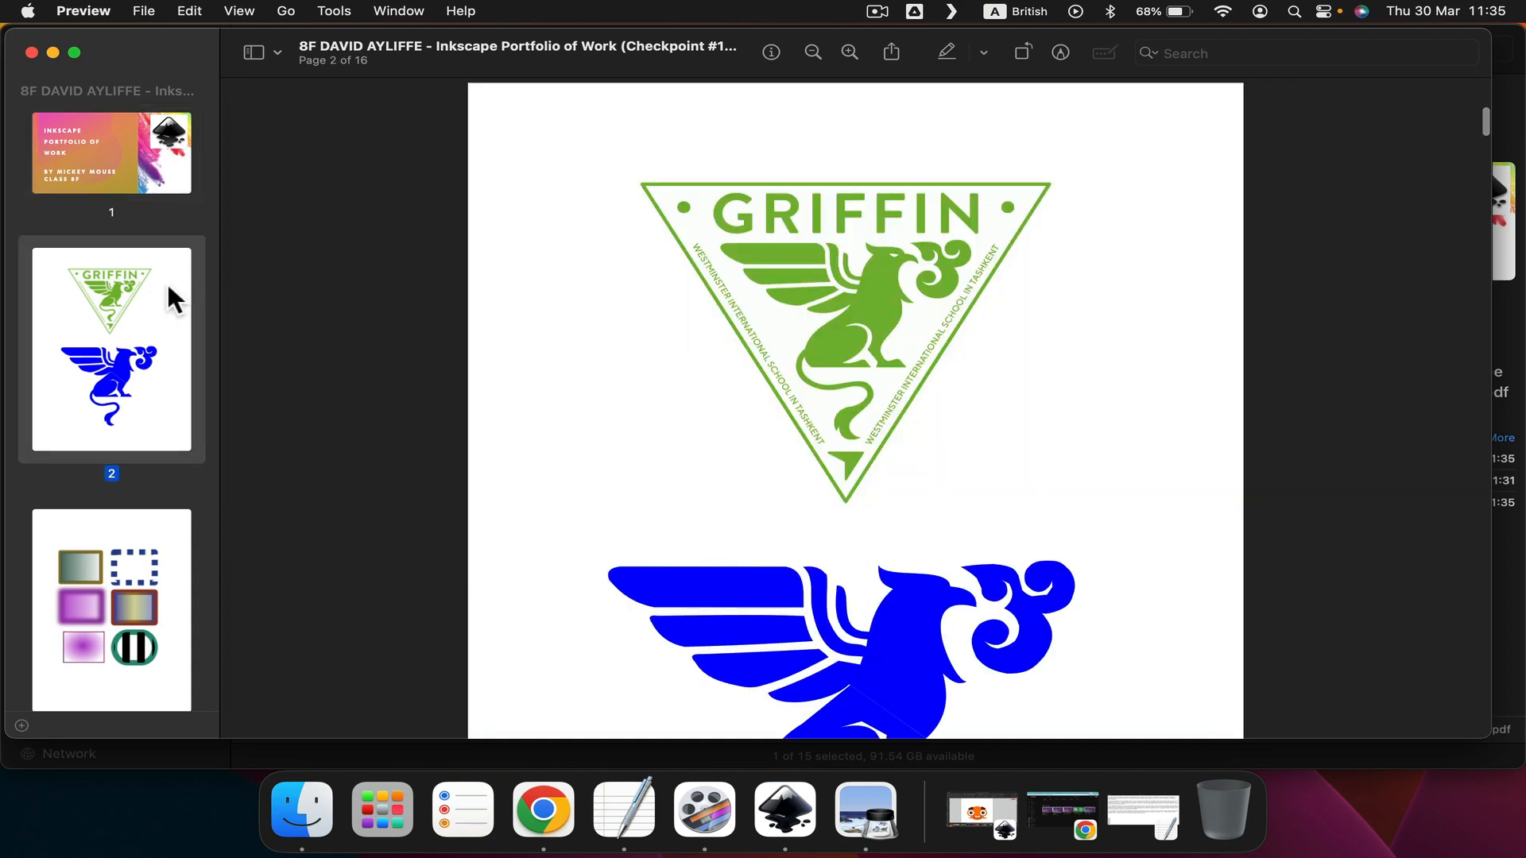
{"action": "key", "text": "Down"}
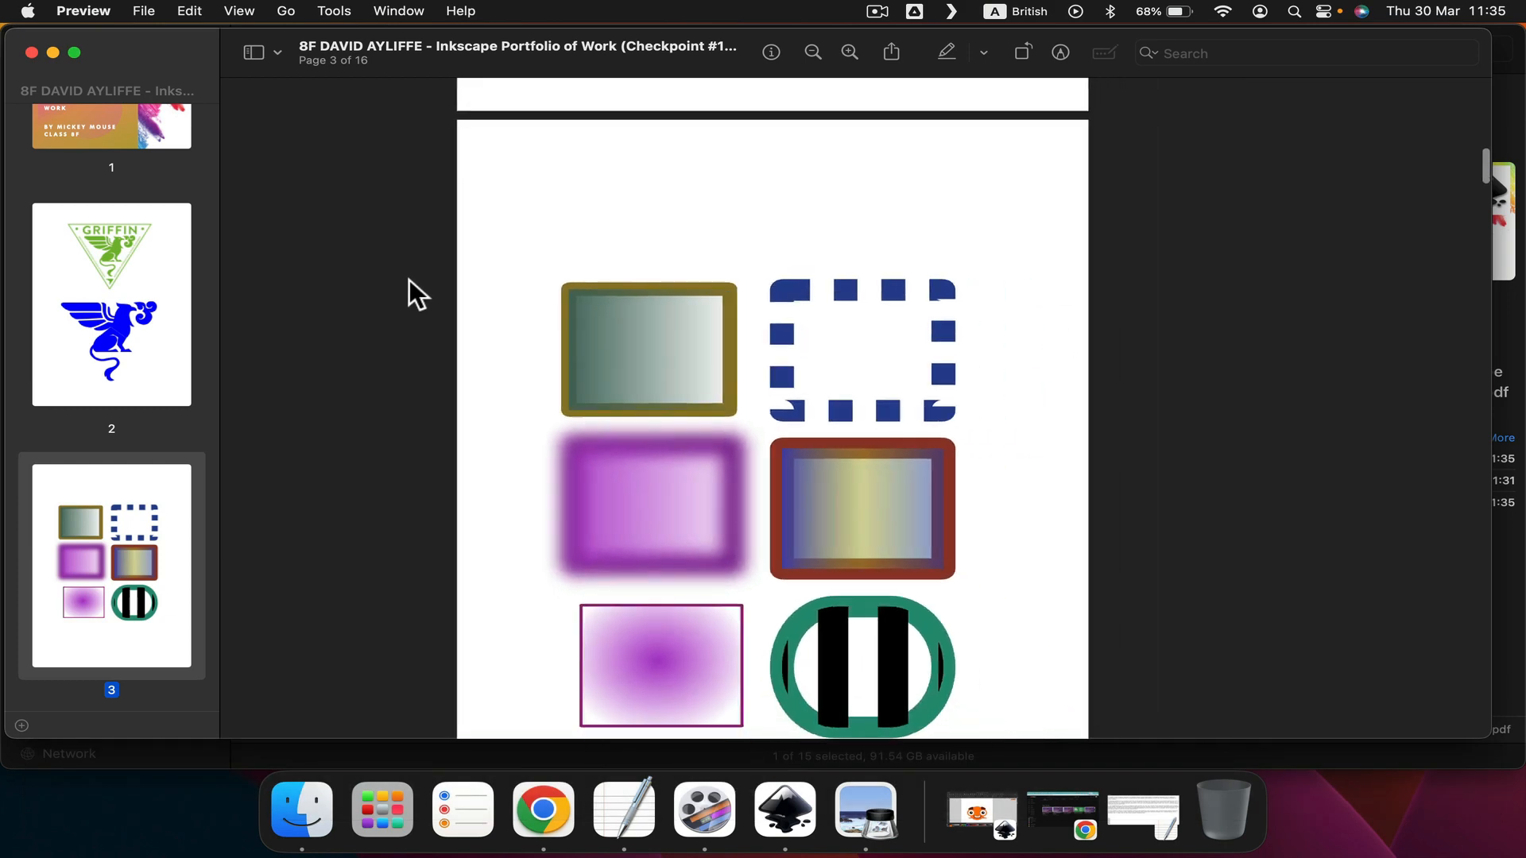
{"action": "key", "text": "Down"}
{"action": "key", "text": "Down"}
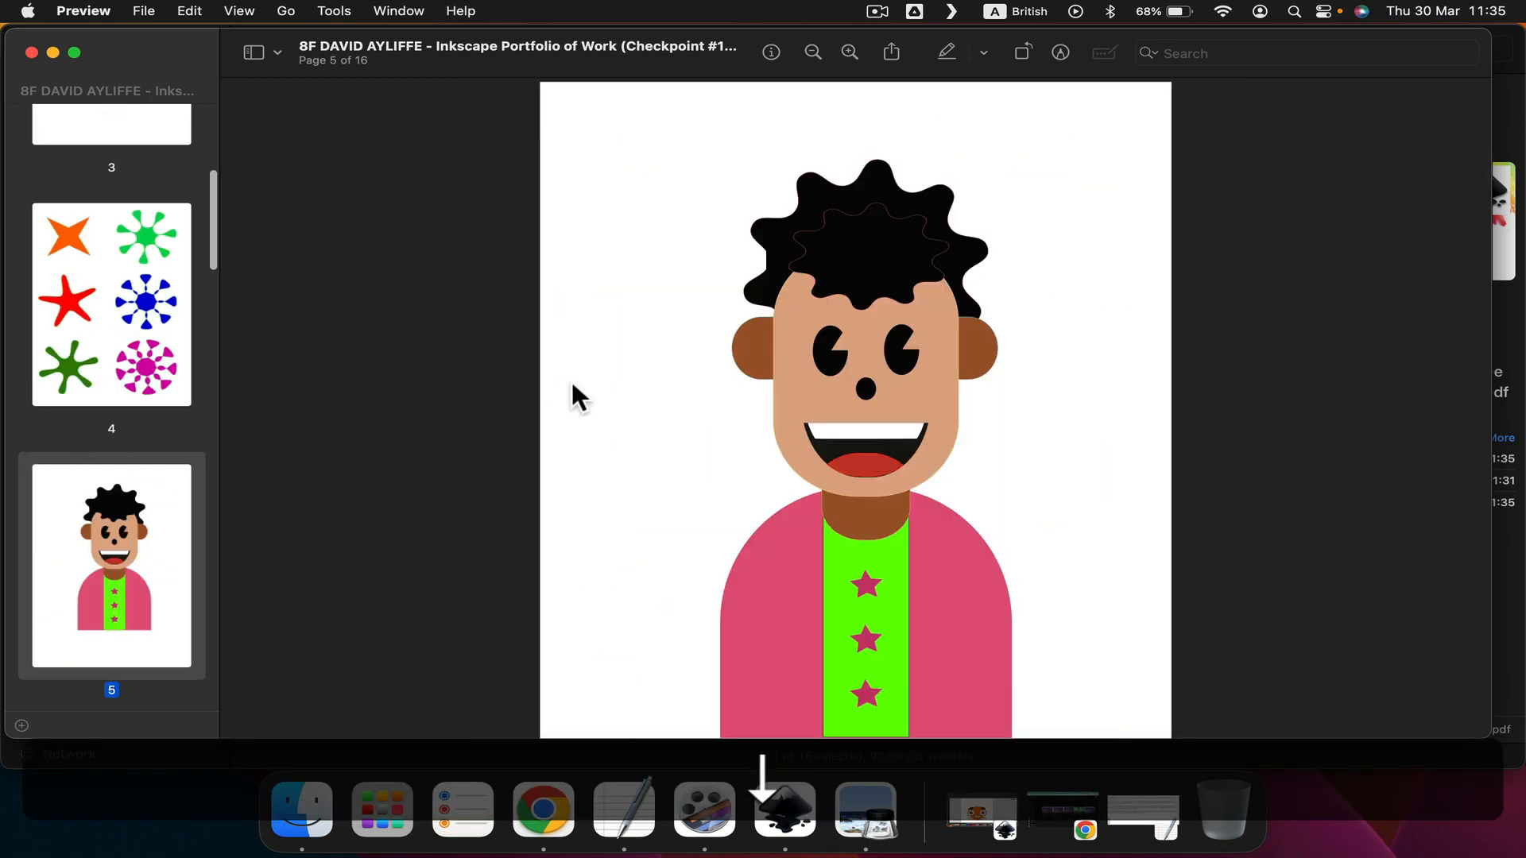
{"action": "key", "text": "Down"}
{"action": "key", "text": "Down"}
{"action": "key", "text": "Down"}
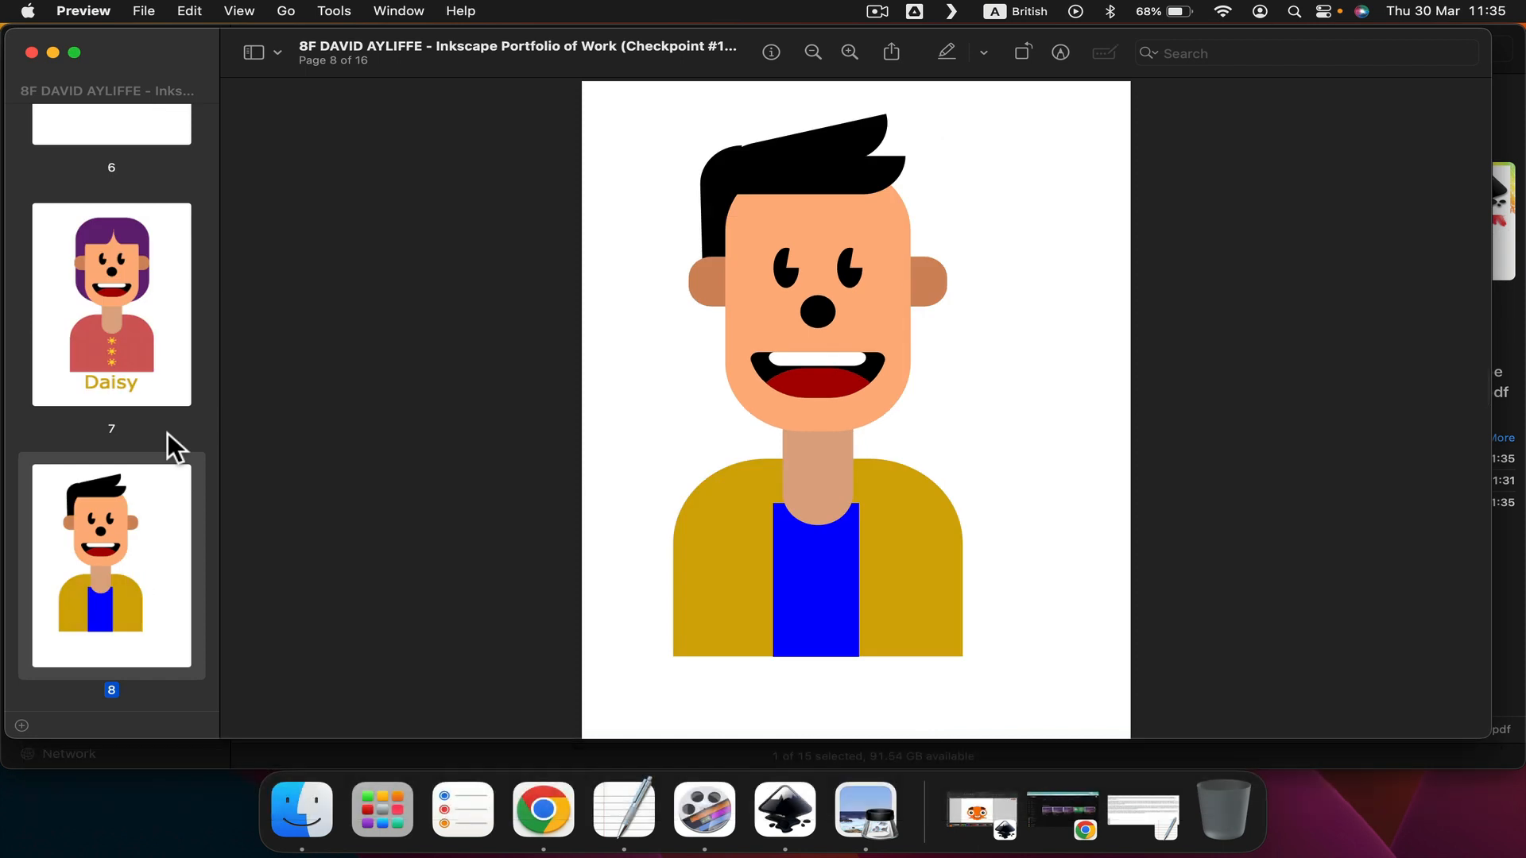
{"action": "key", "text": "Up"}
{"action": "key", "text": "Up"}
{"action": "key", "text": "Up"}
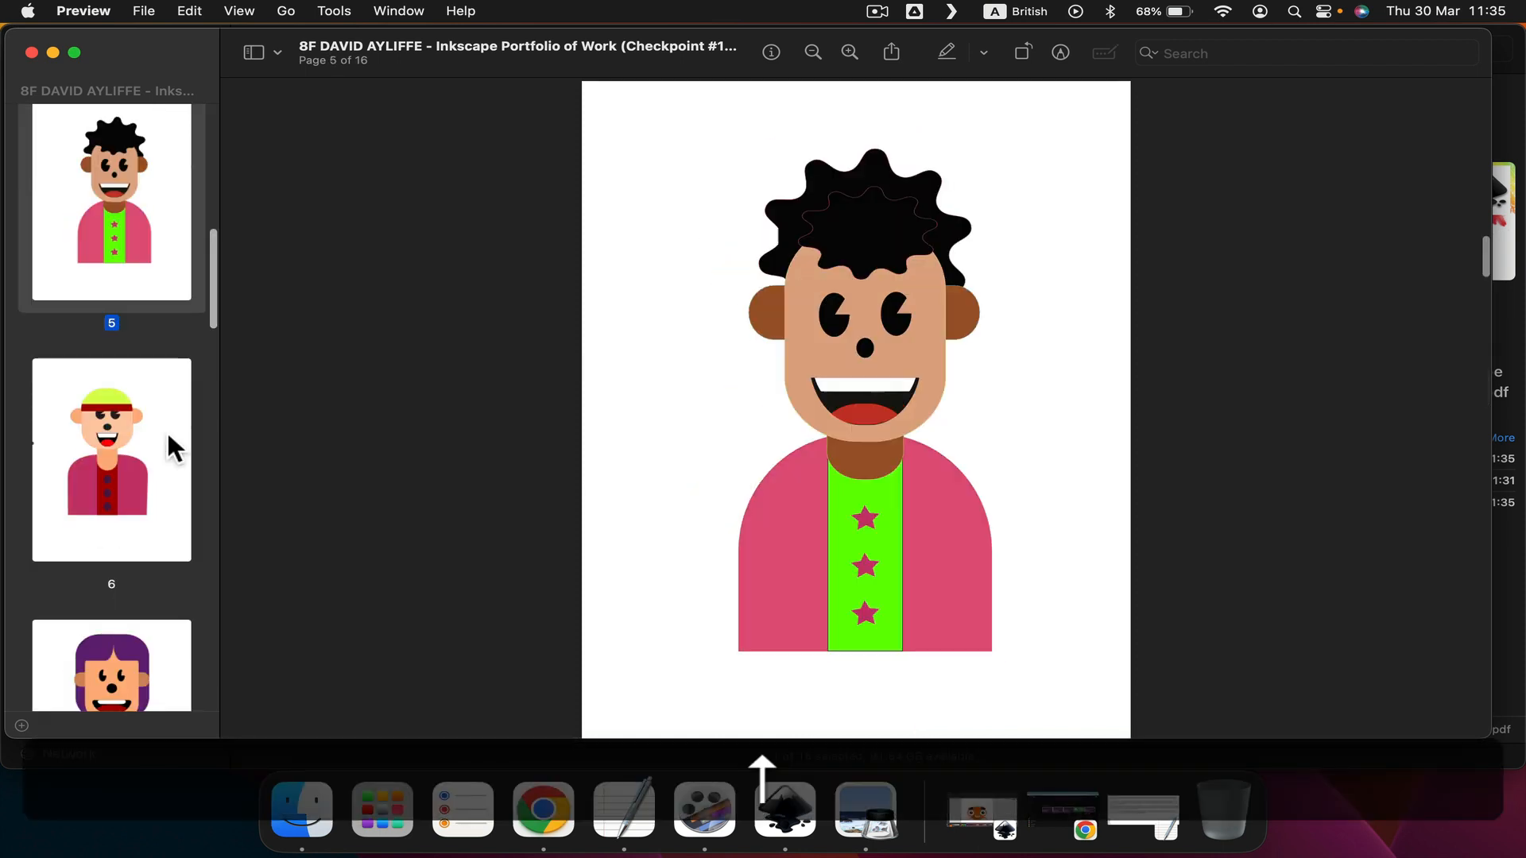
{"action": "key", "text": "Down"}
{"action": "key", "text": "Down"}
{"action": "key", "text": "Down"}
{"action": "key", "text": "Down"}
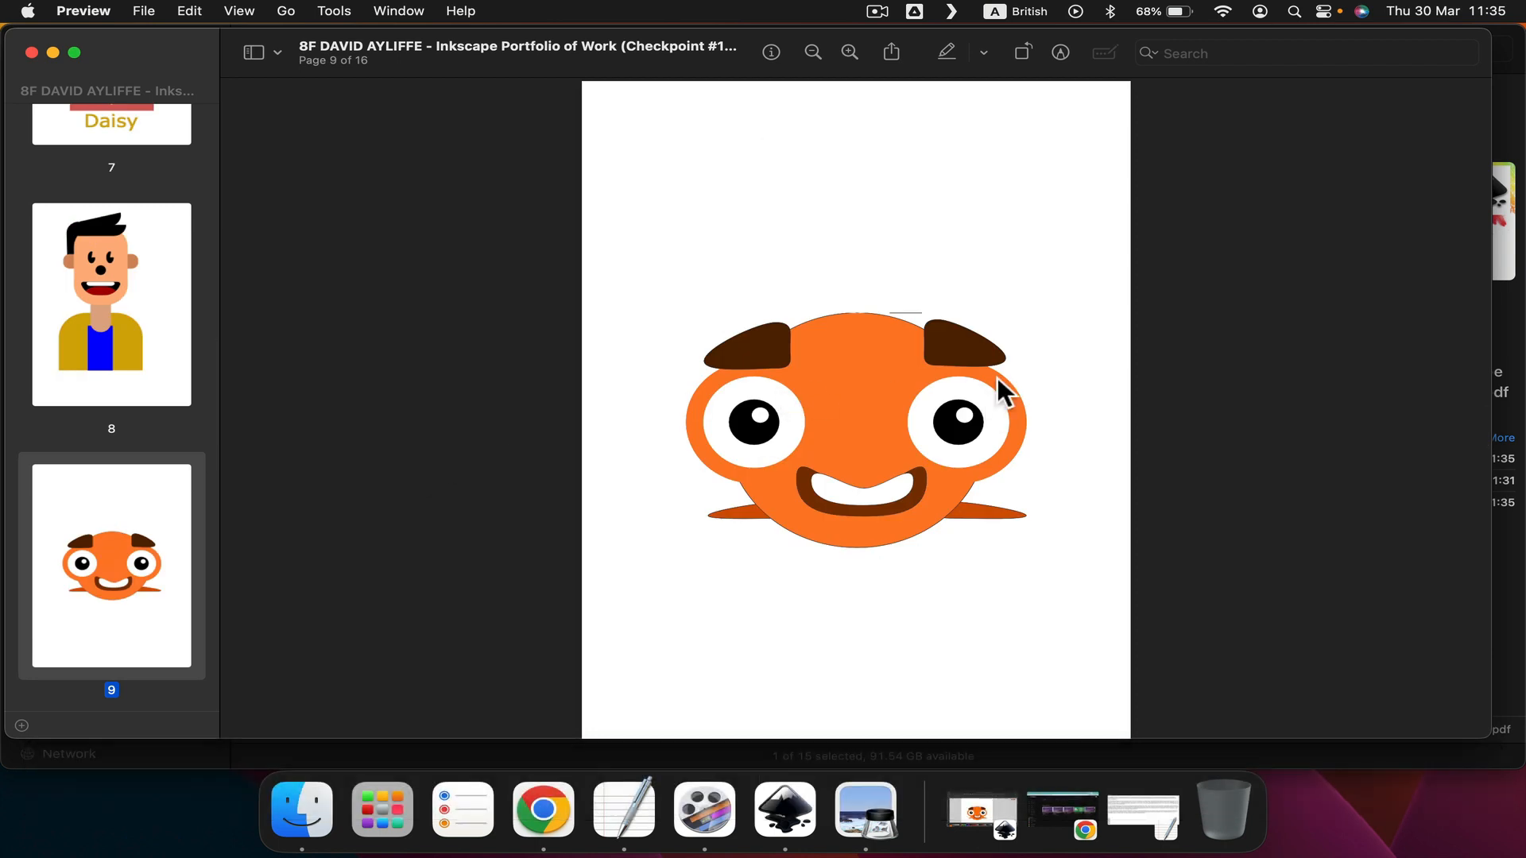
Examine the orange pet on page 9 up close.
{"action": "scroll", "coordinate": [935, 388], "scroll_direction": "up", "scroll_amount": 5}
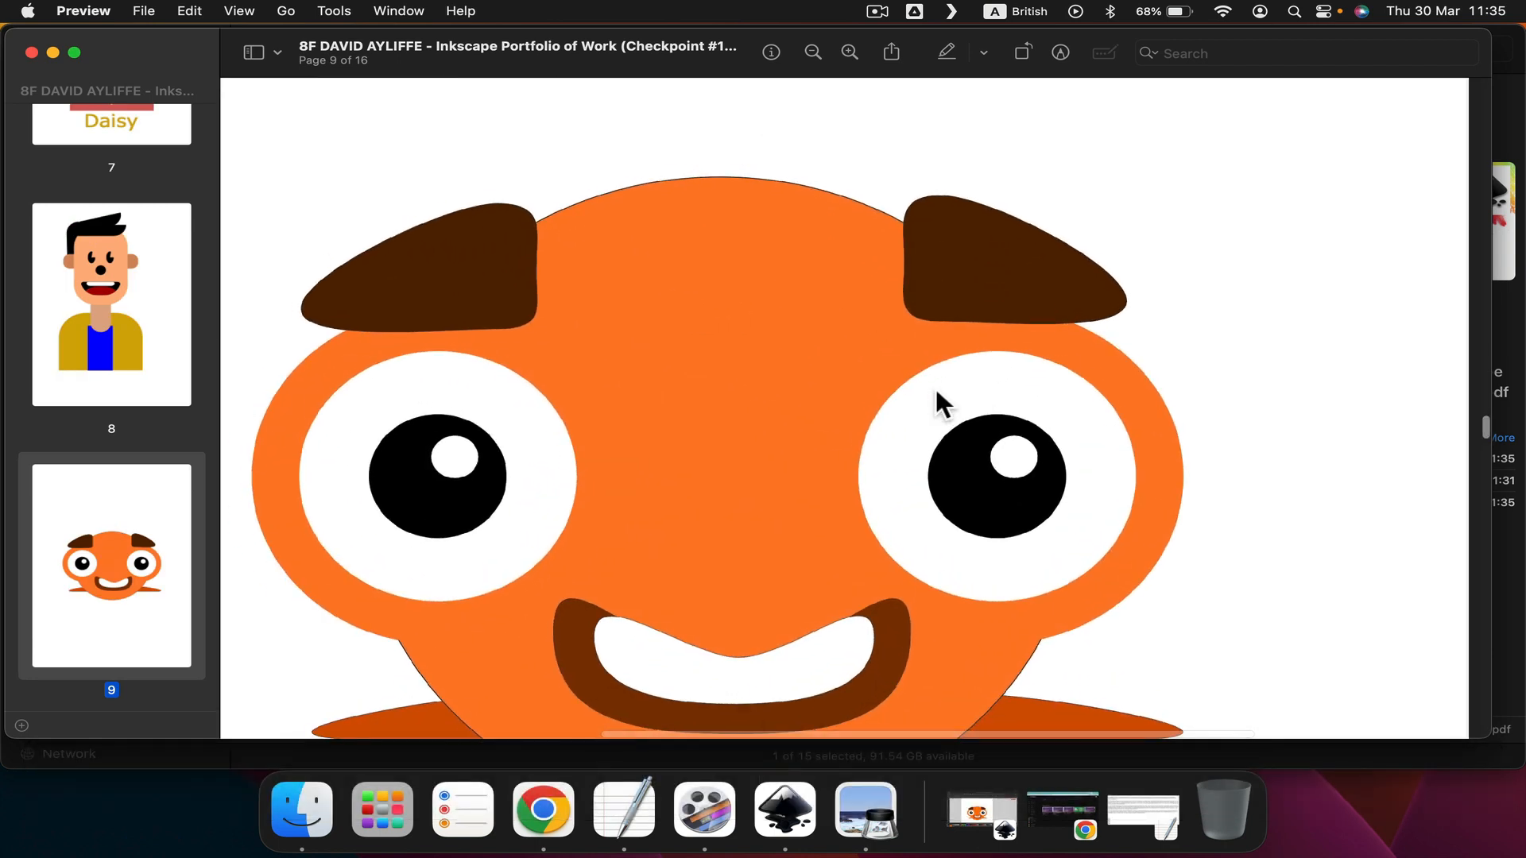
{"action": "scroll", "coordinate": [1199, 385], "scroll_direction": "down", "scroll_amount": 3}
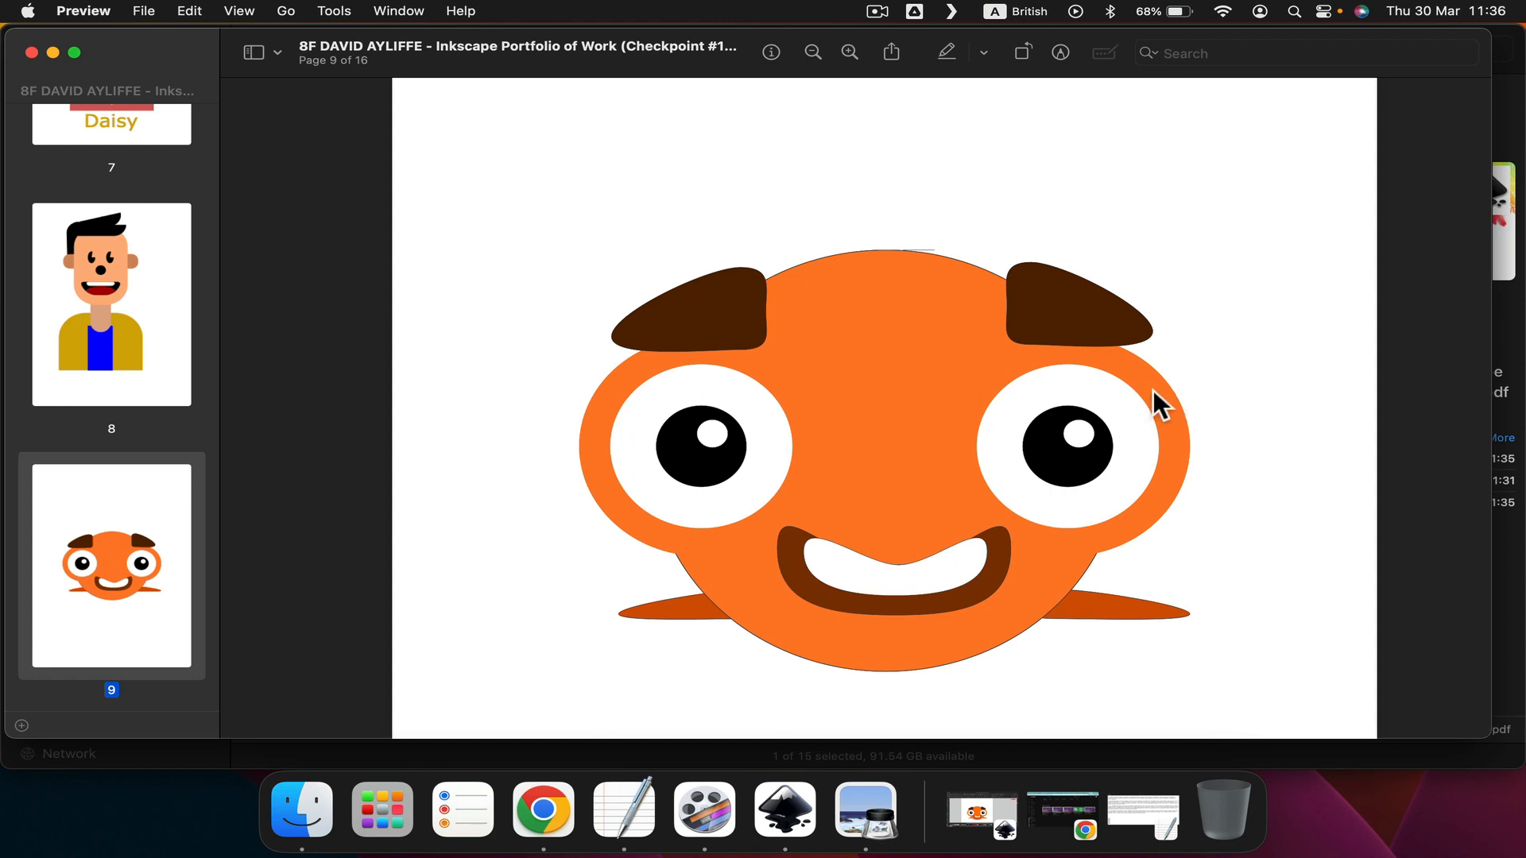
{"action": "scroll", "coordinate": [1114, 374], "scroll_direction": "down", "scroll_amount": 1}
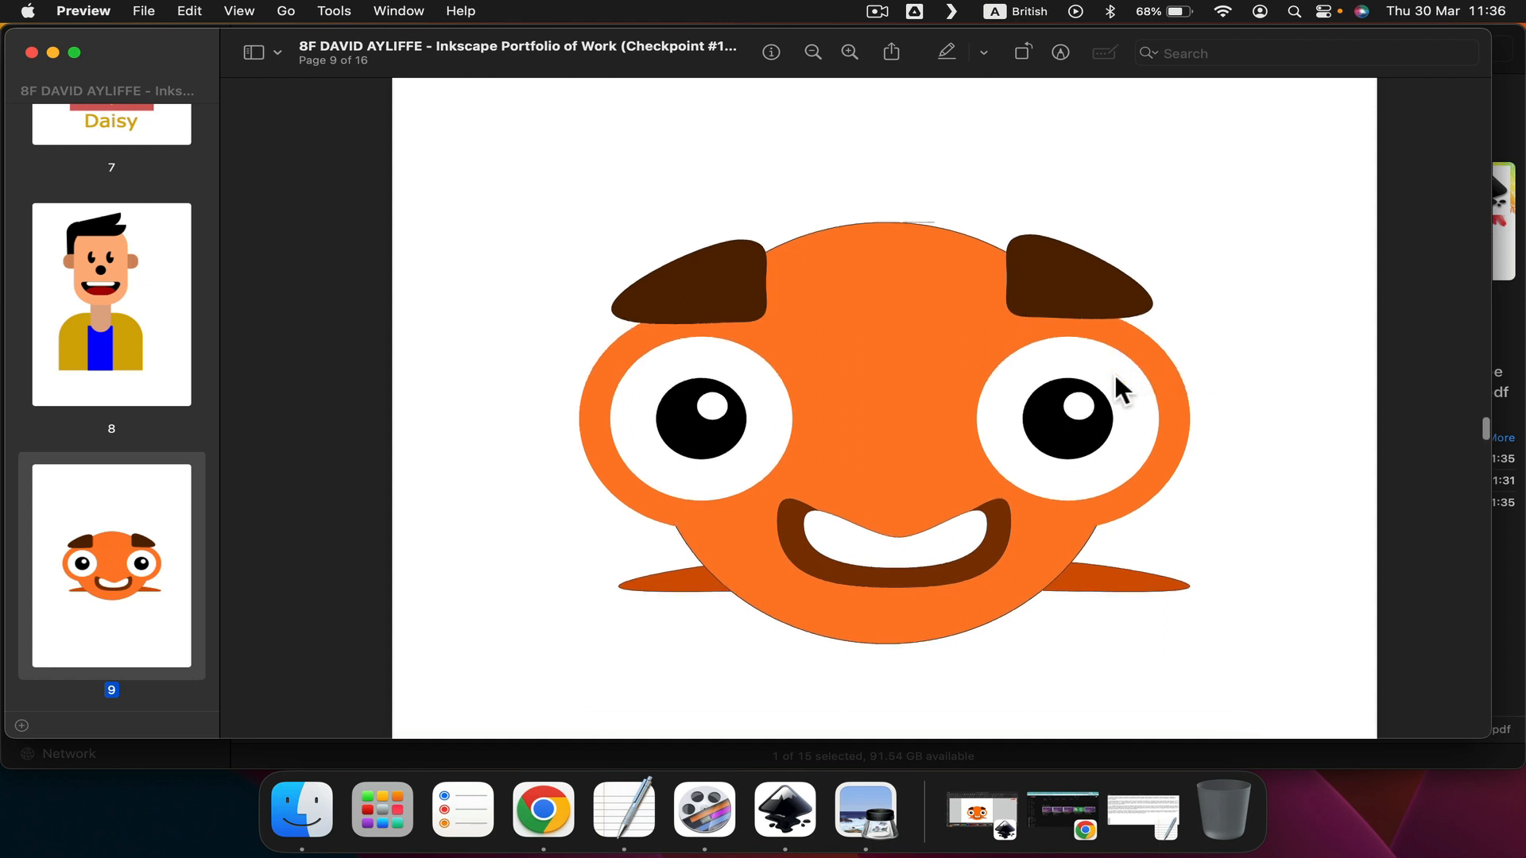
{"action": "scroll", "coordinate": [355, 443], "scroll_direction": "down", "scroll_amount": 3}
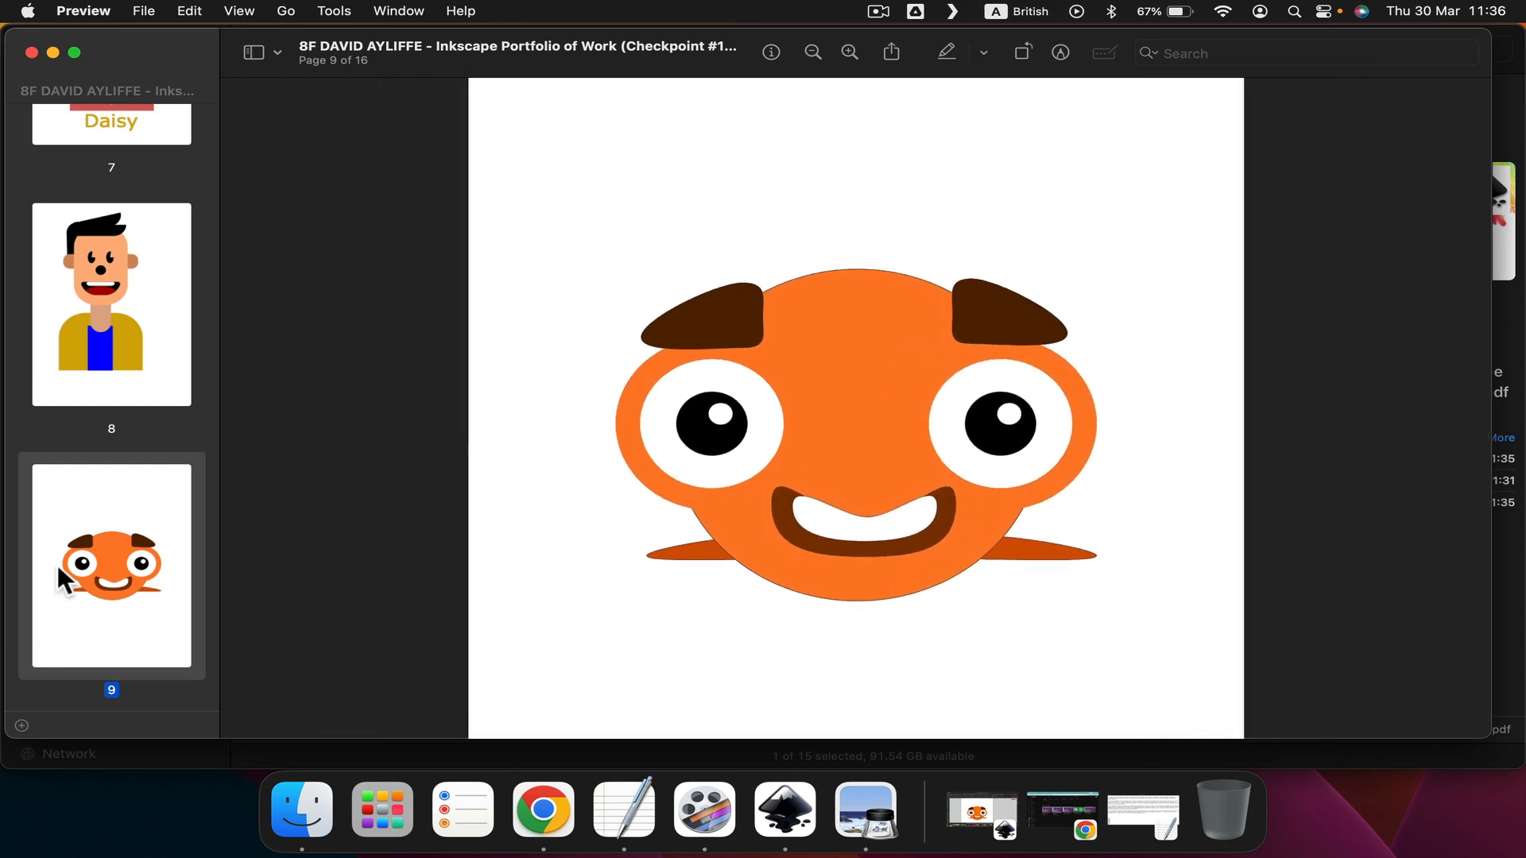
Look through the remaining pet designs from page 10 to the end of the portfolio, comparing the orange and green pets.
{"action": "key", "text": "Down"}
{"action": "scroll", "coordinate": [612, 426], "scroll_direction": "down", "scroll_amount": 3}
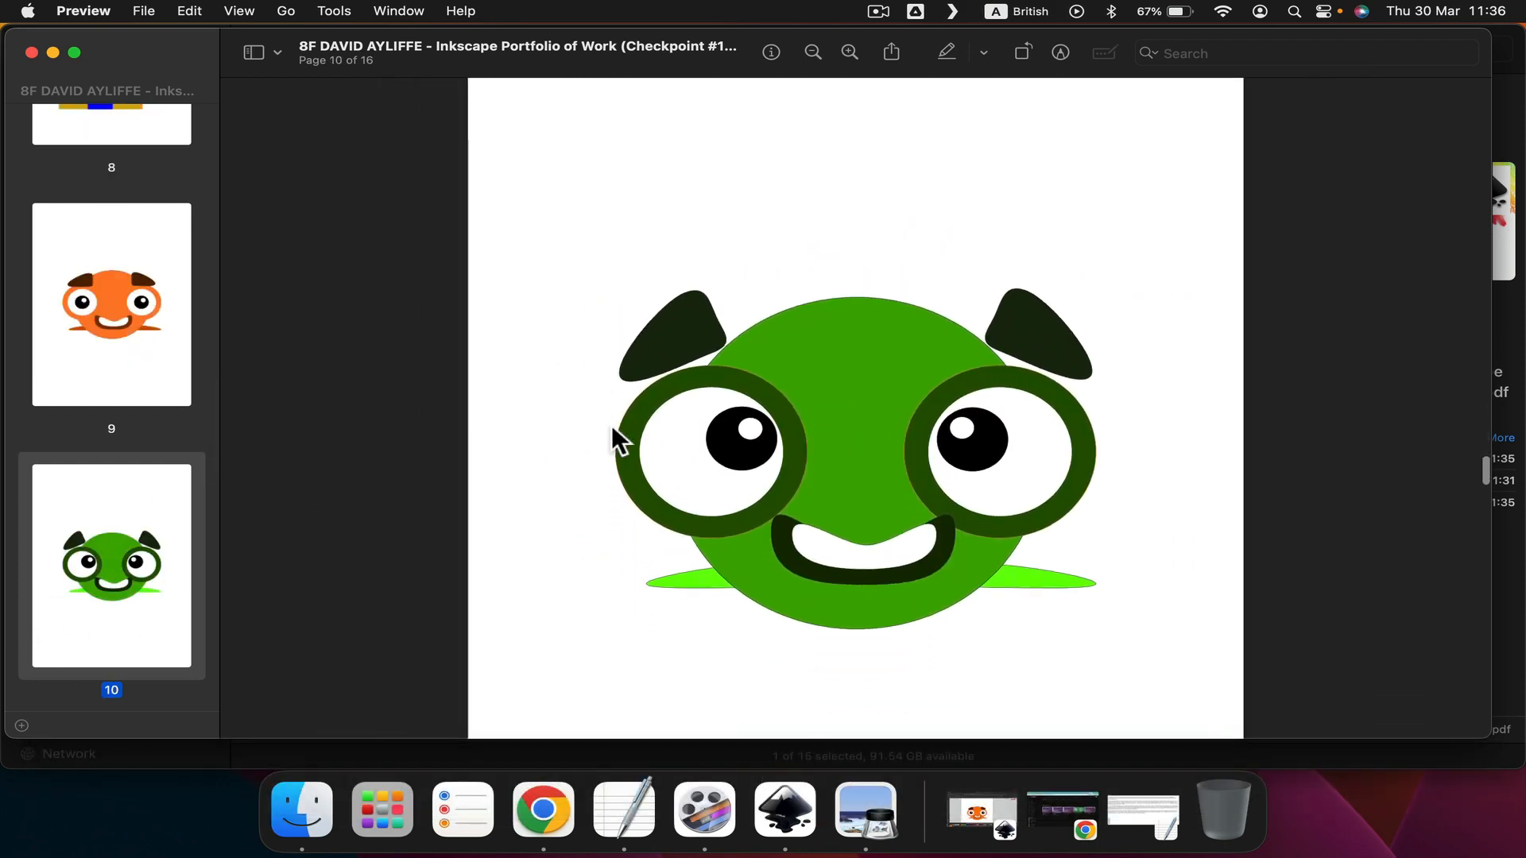
{"action": "left_click", "coordinate": [79, 366]}
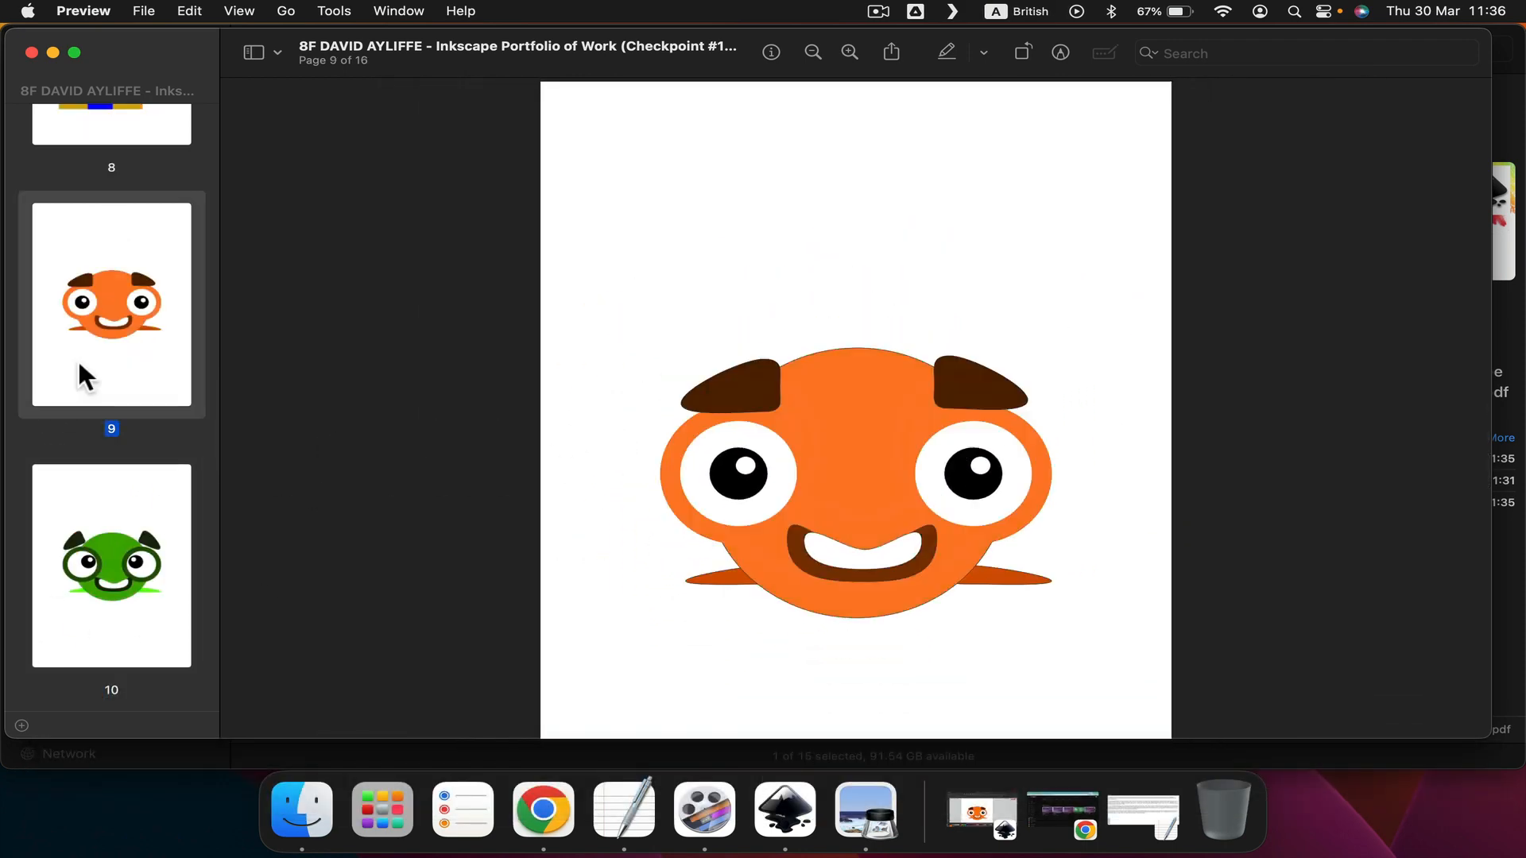
{"action": "key", "text": "Down"}
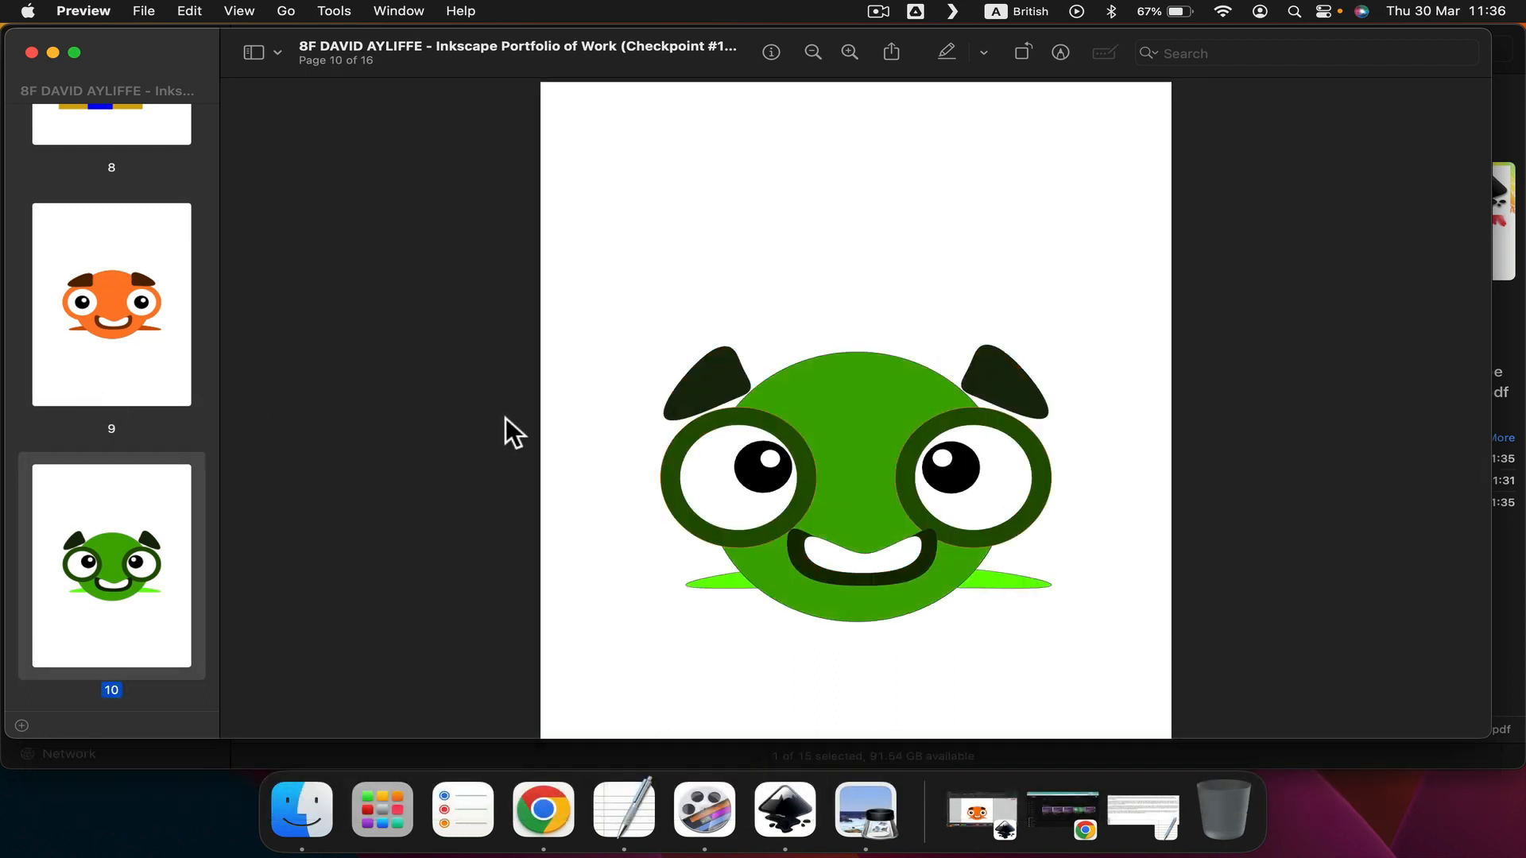
{"action": "key", "text": "Down"}
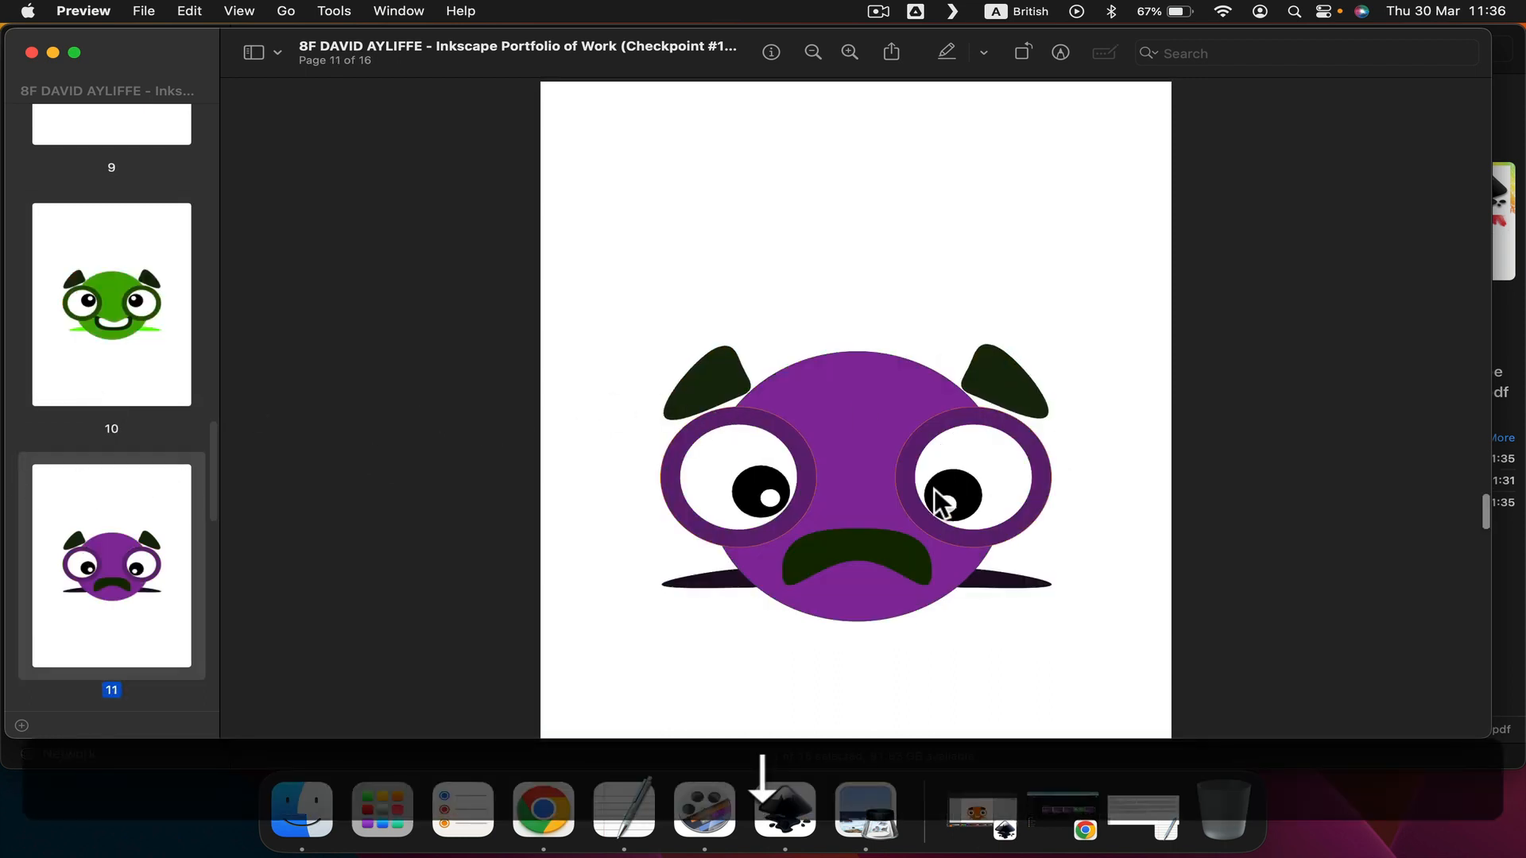
{"action": "key", "text": "Down"}
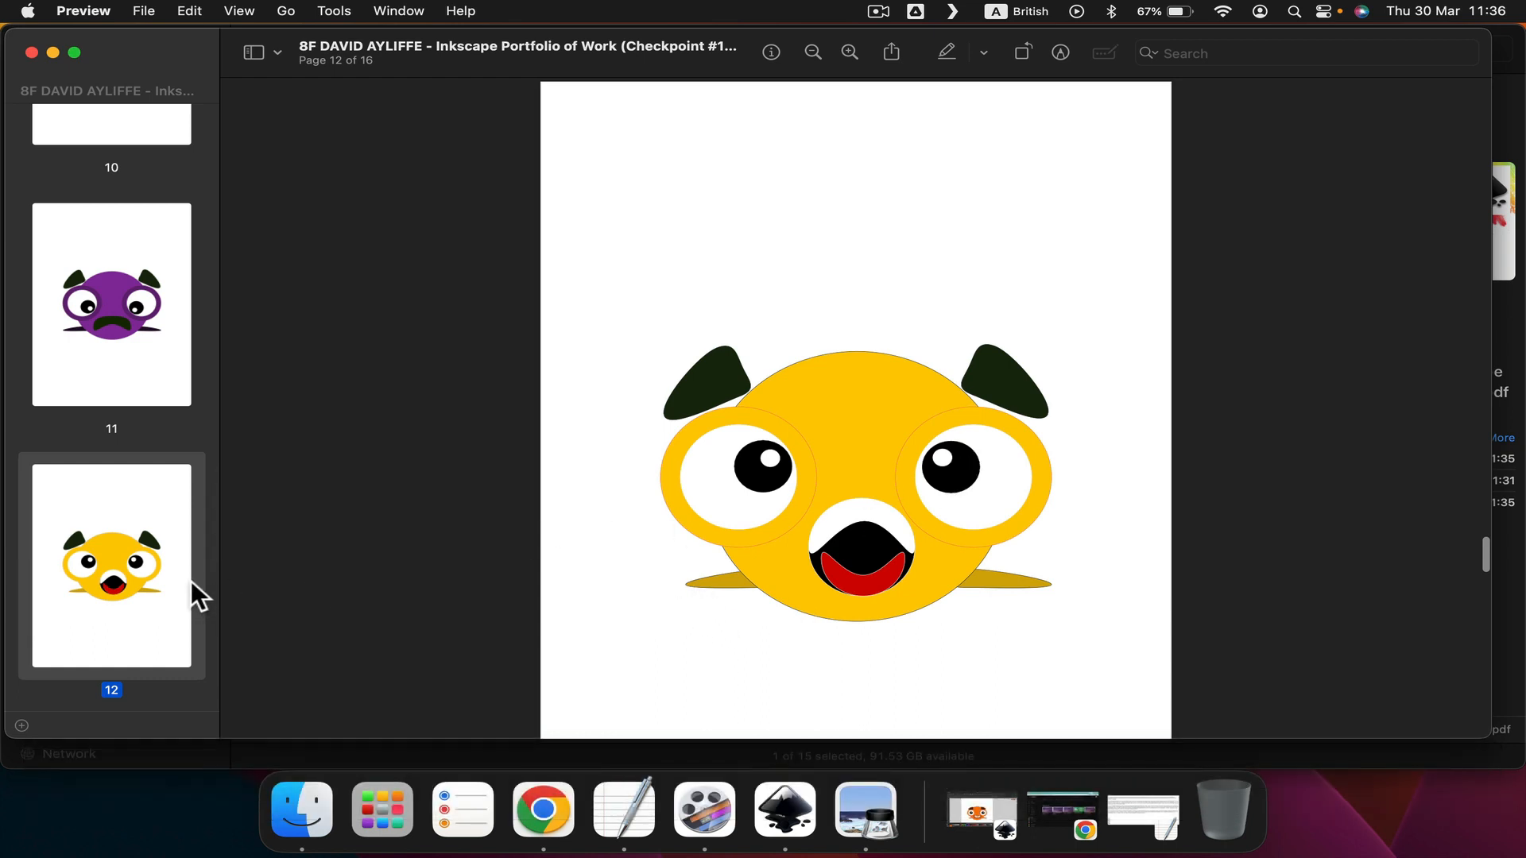
{"action": "key", "text": "Down"}
{"action": "key", "text": "Down"}
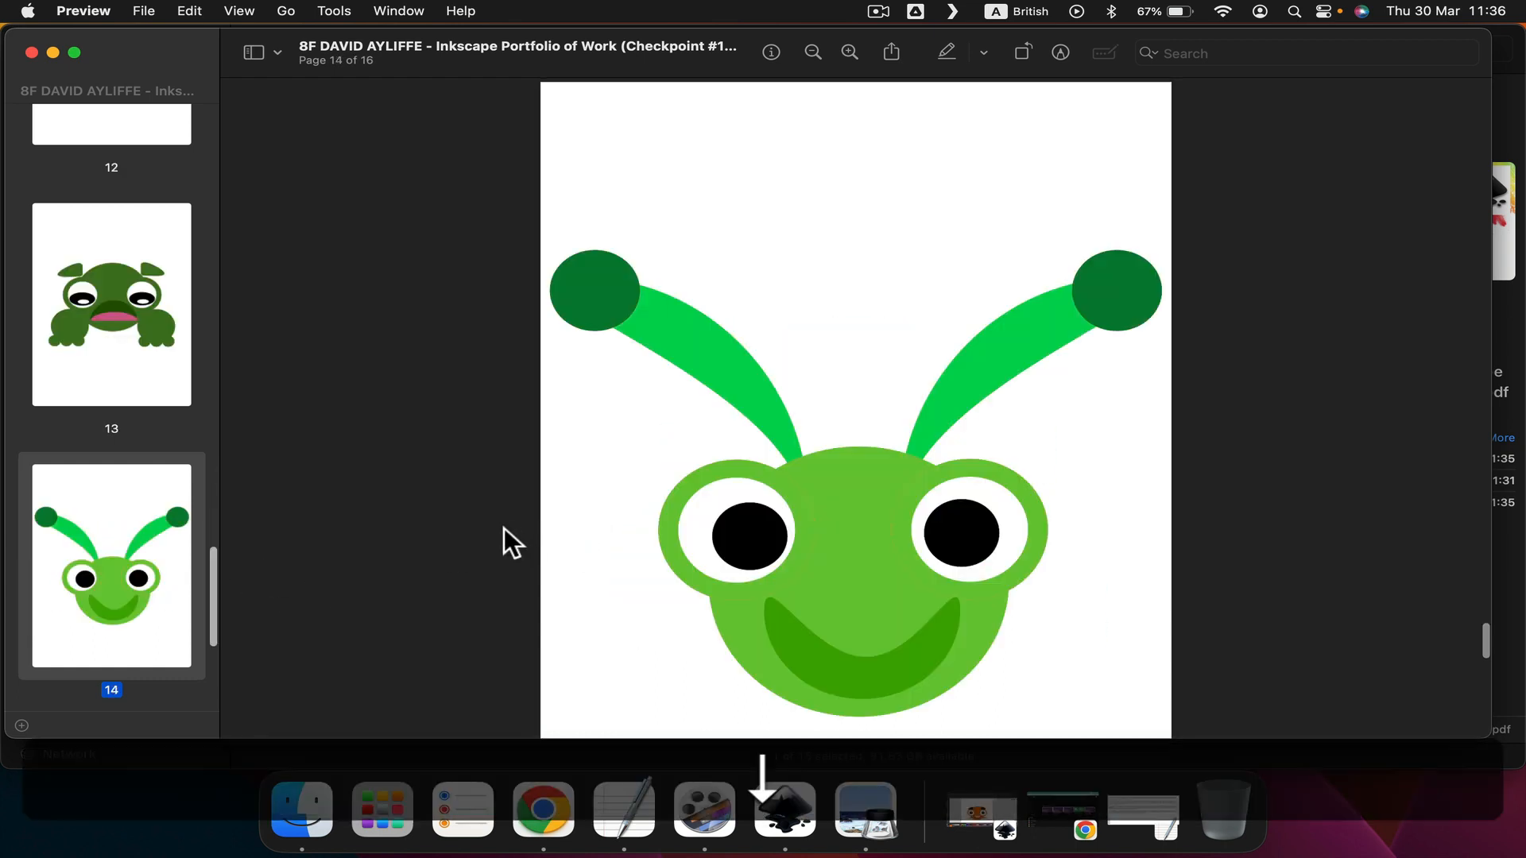
{"action": "key", "text": "Down"}
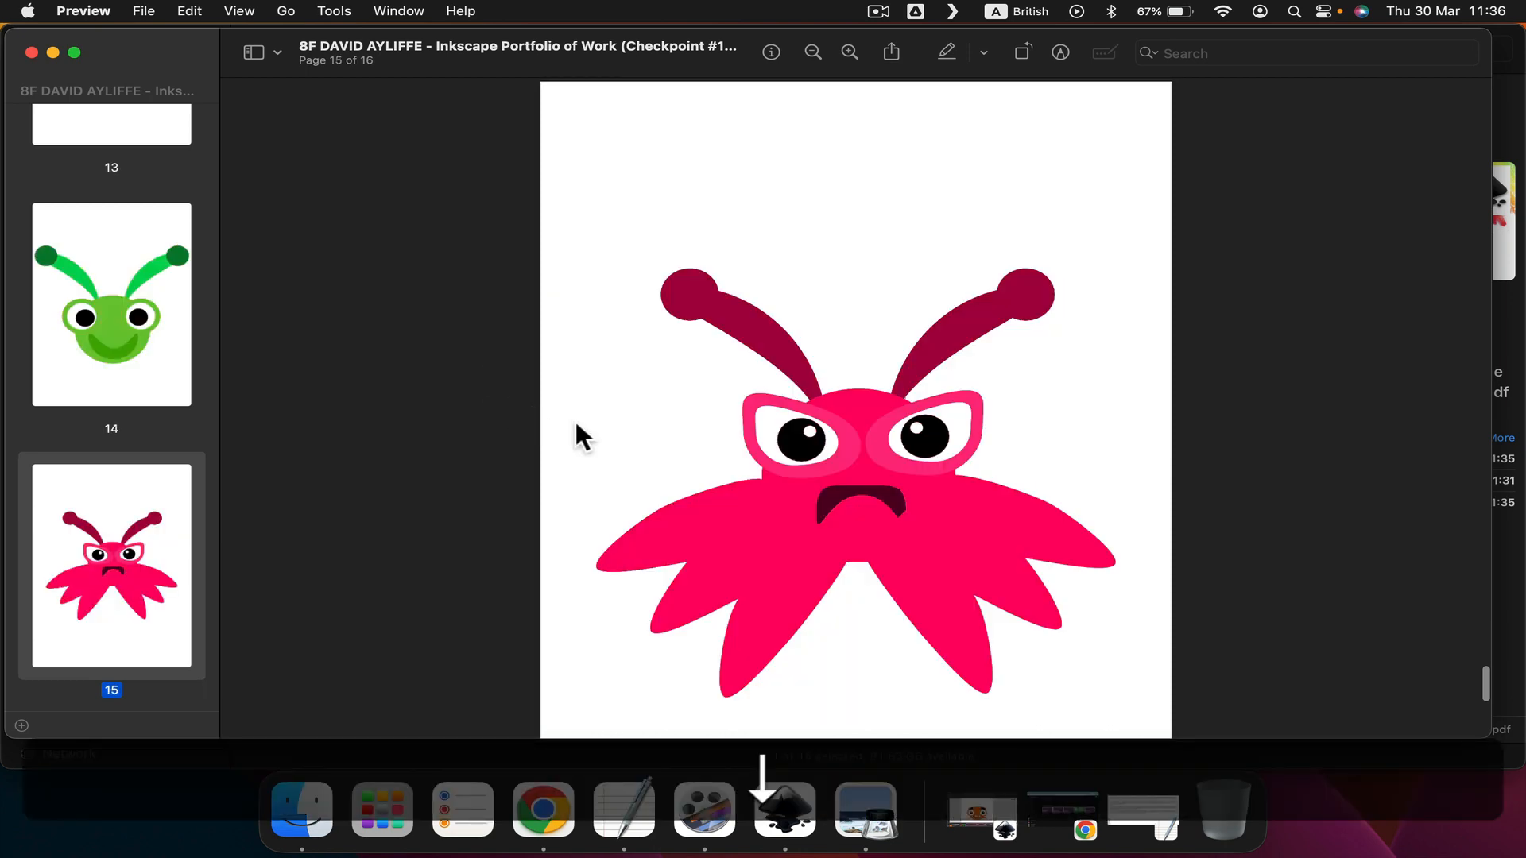
{"action": "key", "text": "Down"}
Return to the orange pet on page 9 and review the pet designs up to page 12 again.
{"action": "key", "text": "Up"}
{"action": "key", "text": "Up"}
{"action": "key", "text": "Up"}
{"action": "key", "text": "Up"}
{"action": "key", "text": "Up"}
{"action": "key", "text": "Up"}
{"action": "key", "text": "Up"}
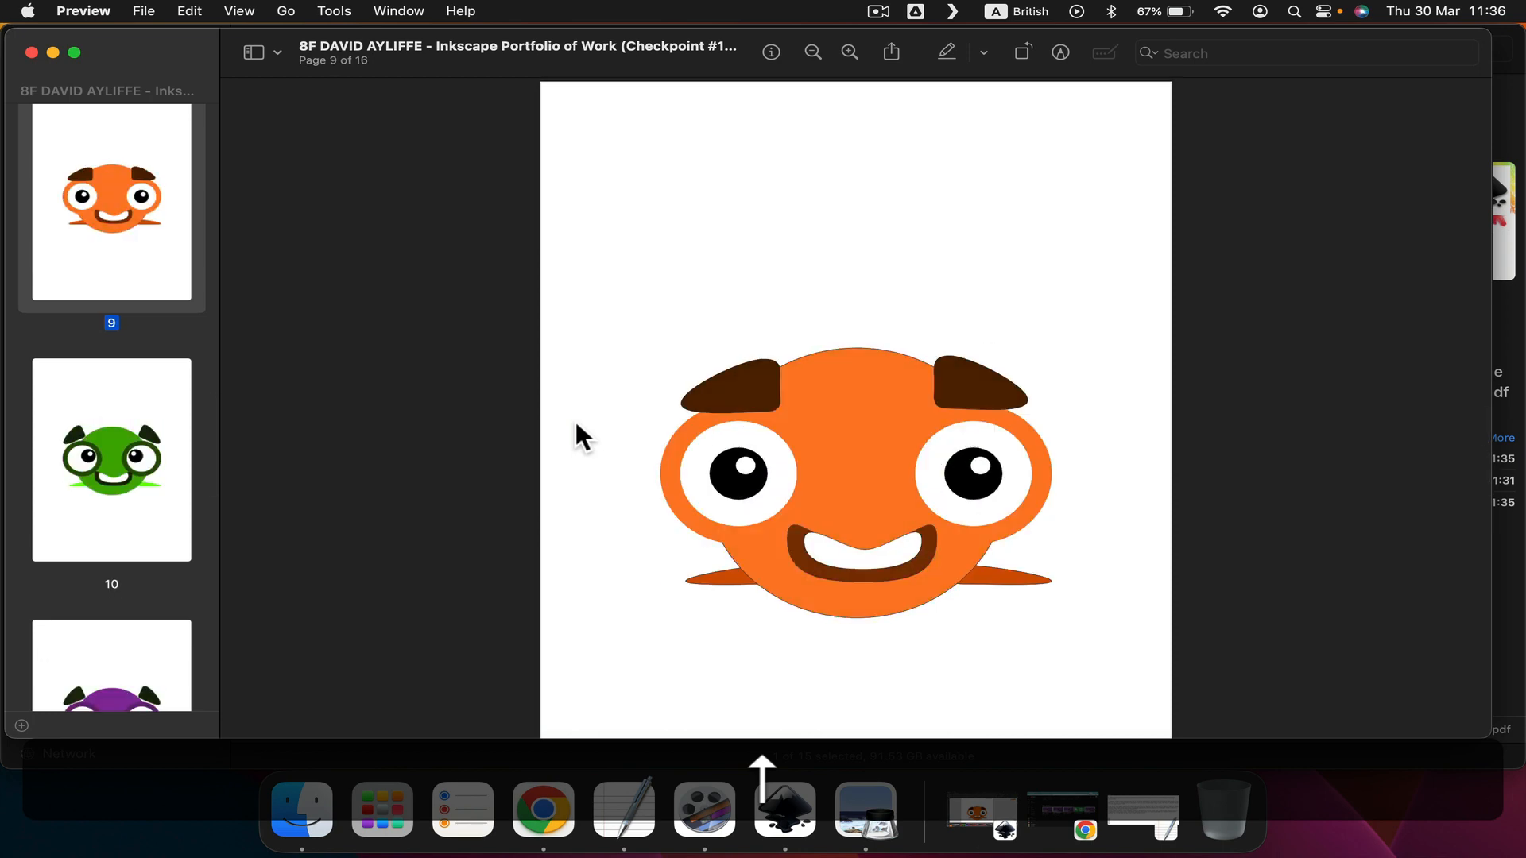
{"action": "key", "text": "Down"}
{"action": "key", "text": "Down"}
{"action": "key", "text": "Down"}
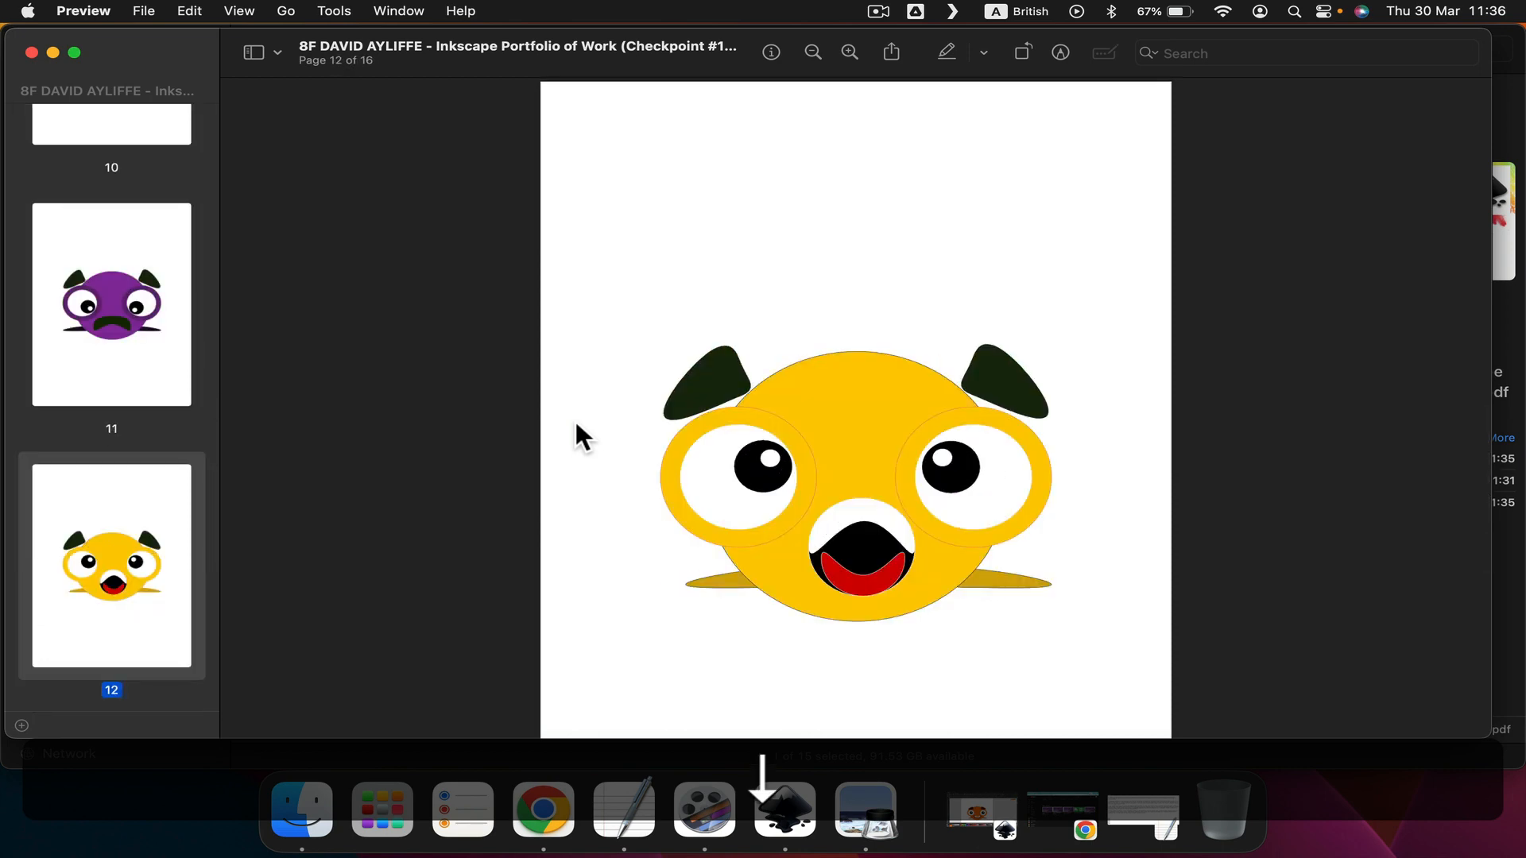
Quit Preview and switch to the Lesson 06 - Our Pets.svg drawing in Inkscape.
{"action": "key", "text": "super+q"}
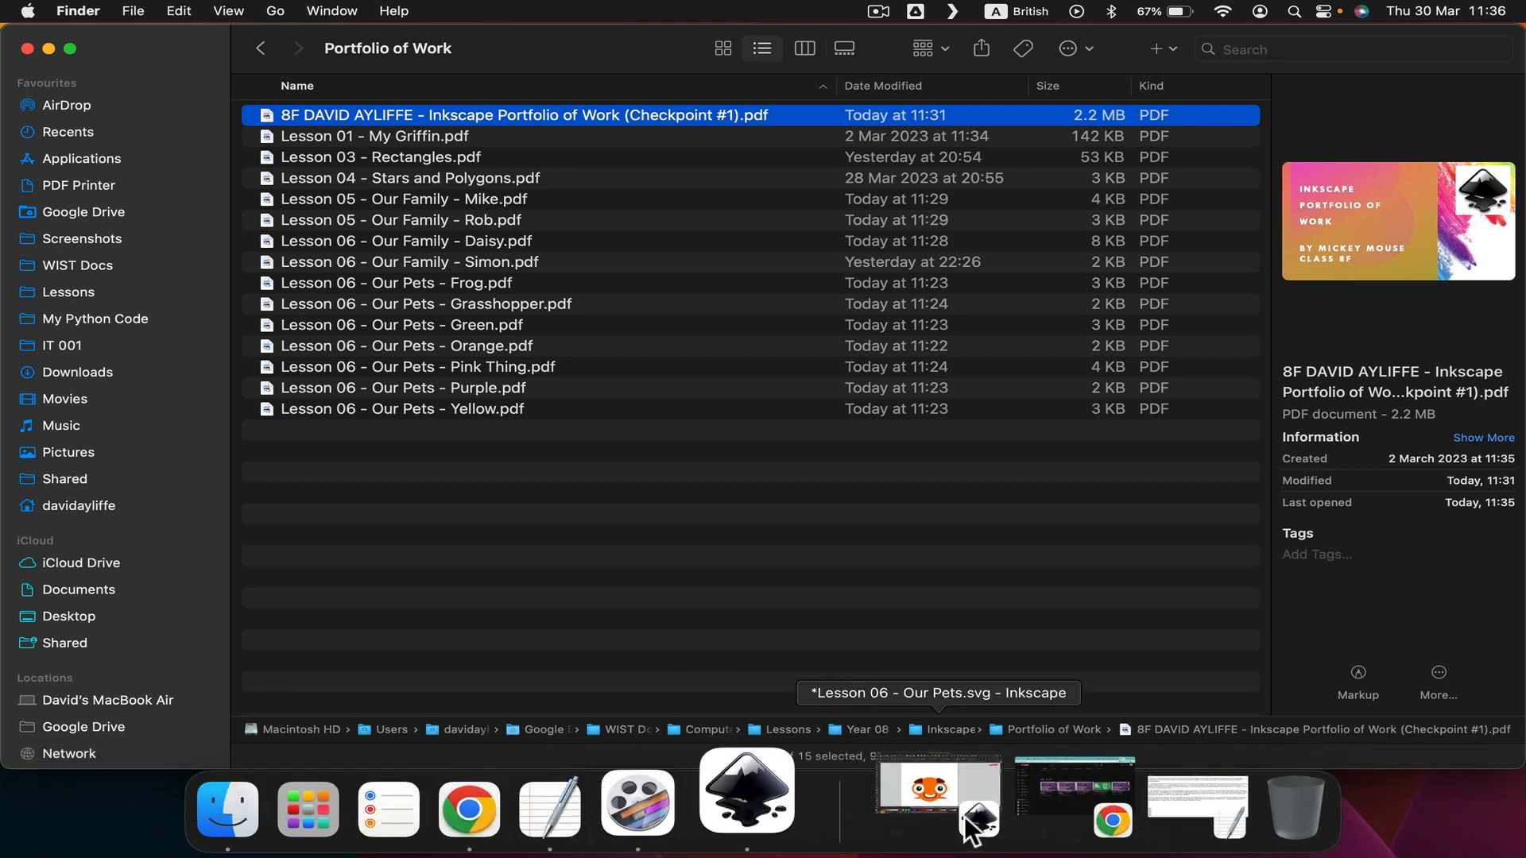
{"action": "left_click", "coordinate": [939, 802]}
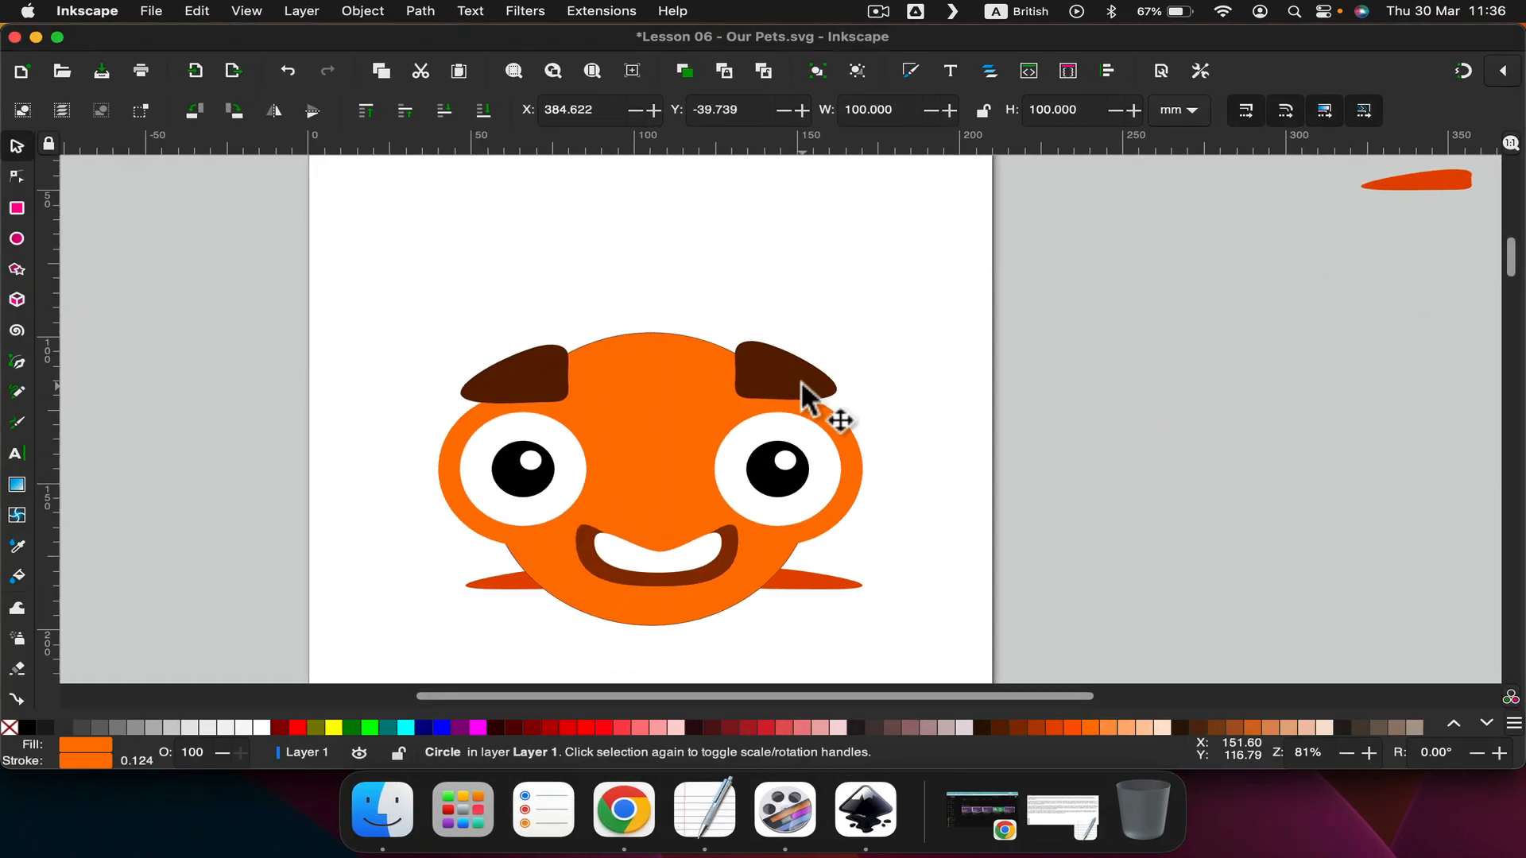
Select all parts of the assembled orange pet to inspect its separate shapes, and clear the selection.
{"action": "left_click", "coordinate": [393, 296]}
{"action": "left_click_drag", "start_coordinate": [378, 301], "coordinate": [953, 629]}
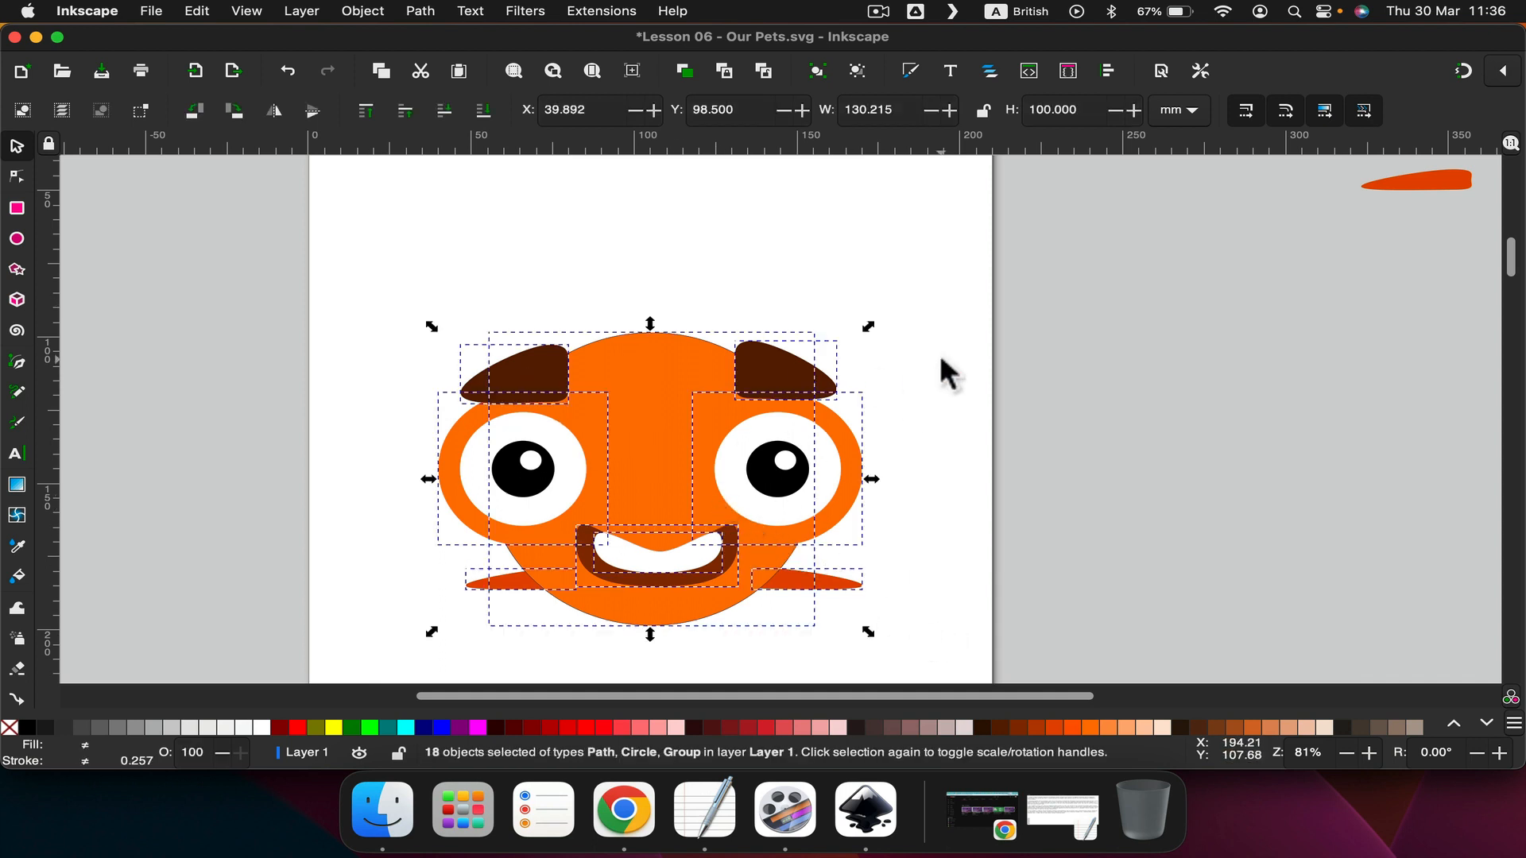
{"action": "left_click", "coordinate": [987, 356]}
Select the large orange body circle among the loose parts beside the page and switch the measurement units to px.
{"action": "scroll", "coordinate": [987, 356], "scroll_direction": "right", "scroll_amount": 10}
{"action": "scroll", "coordinate": [987, 356], "scroll_direction": "up", "scroll_amount": 5}
{"action": "scroll", "coordinate": [987, 356], "scroll_direction": "right", "scroll_amount": 4}
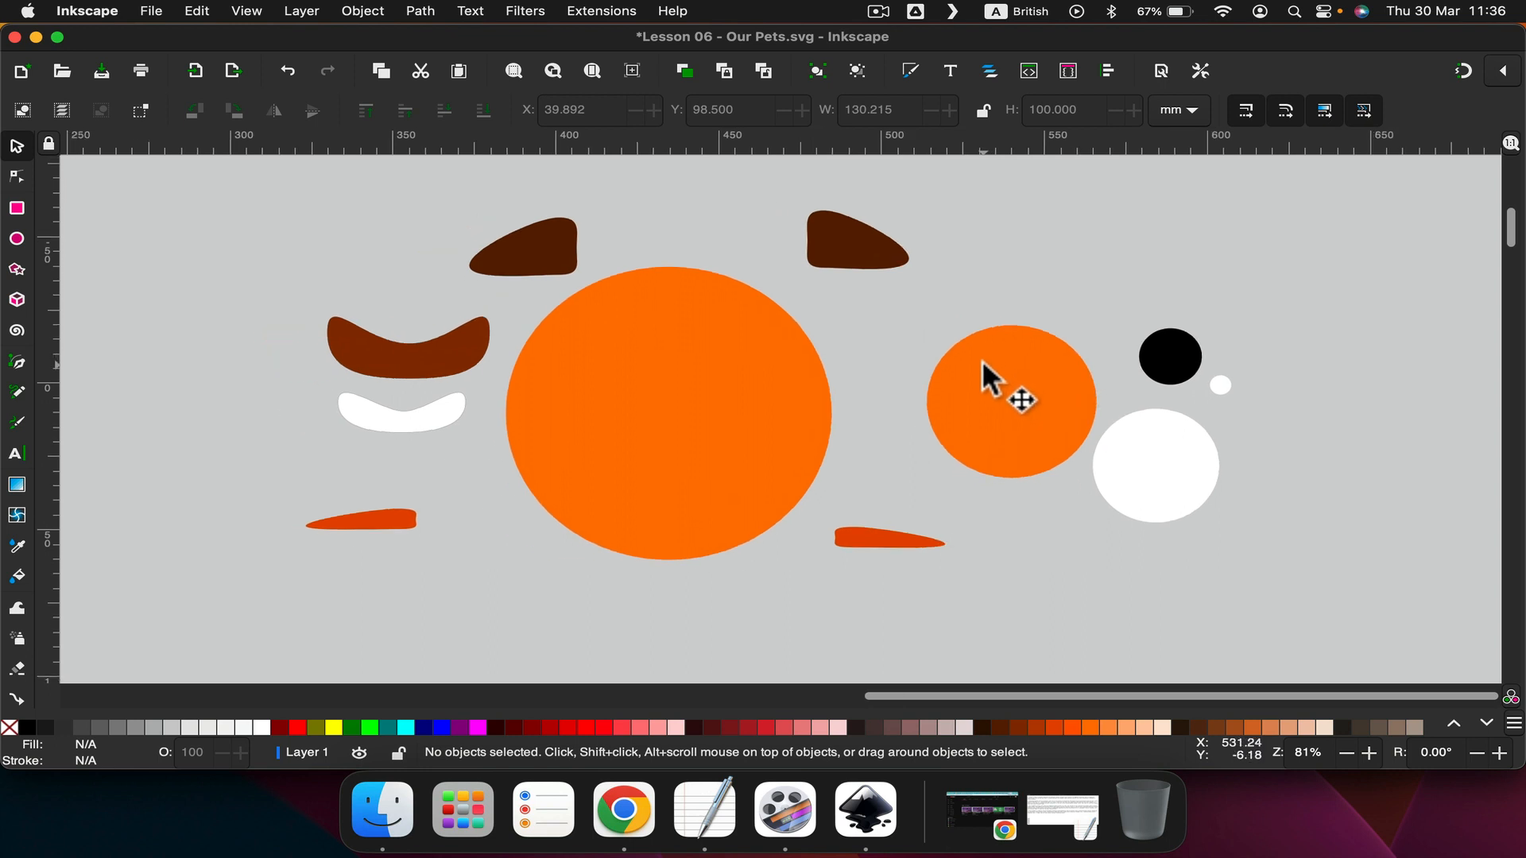
{"action": "left_click", "coordinate": [728, 382]}
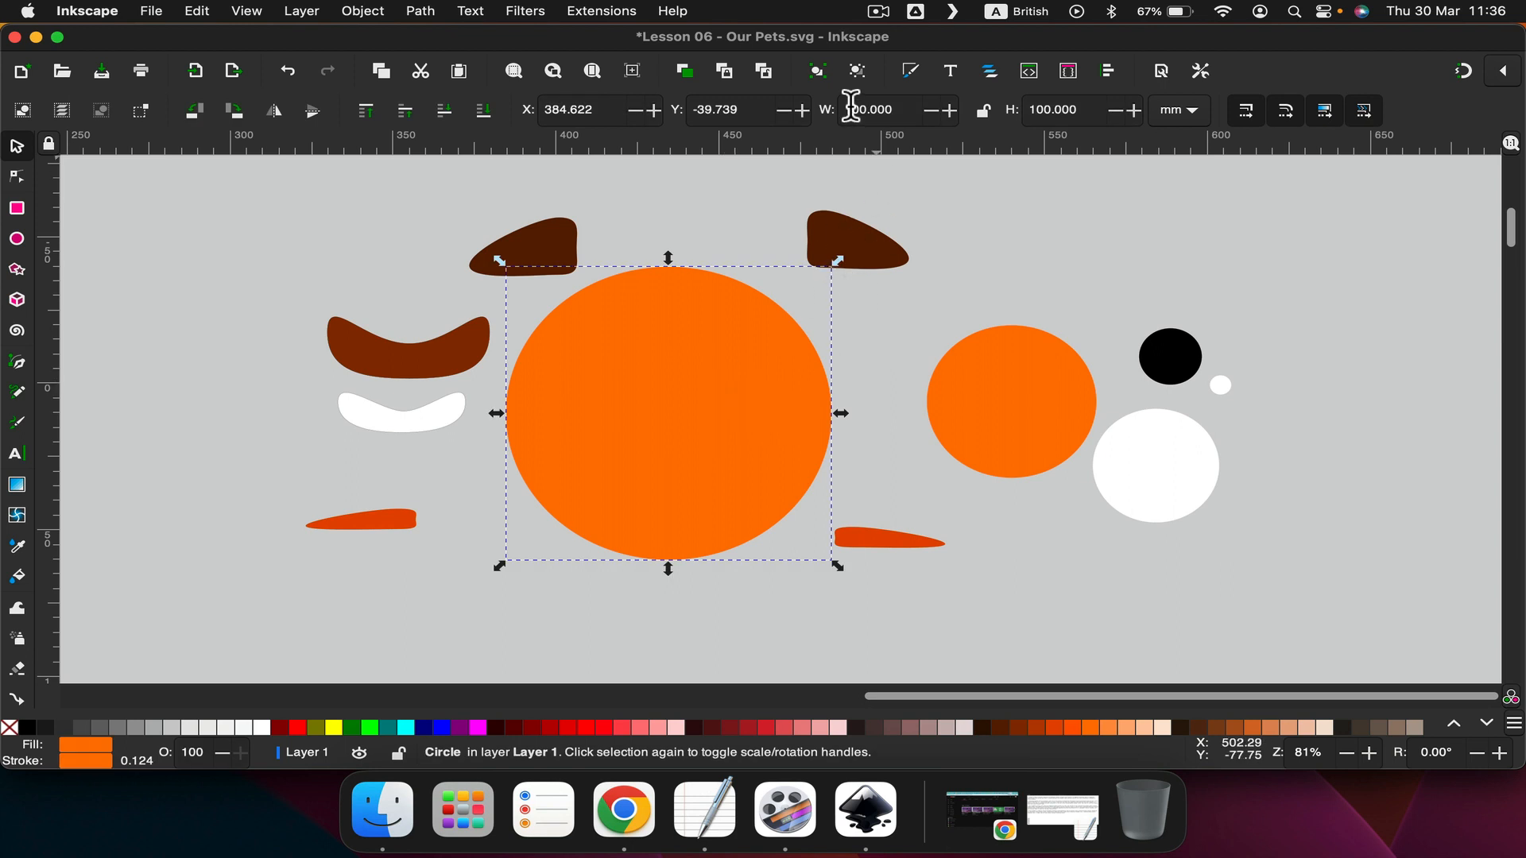
{"action": "left_click", "coordinate": [1185, 109]}
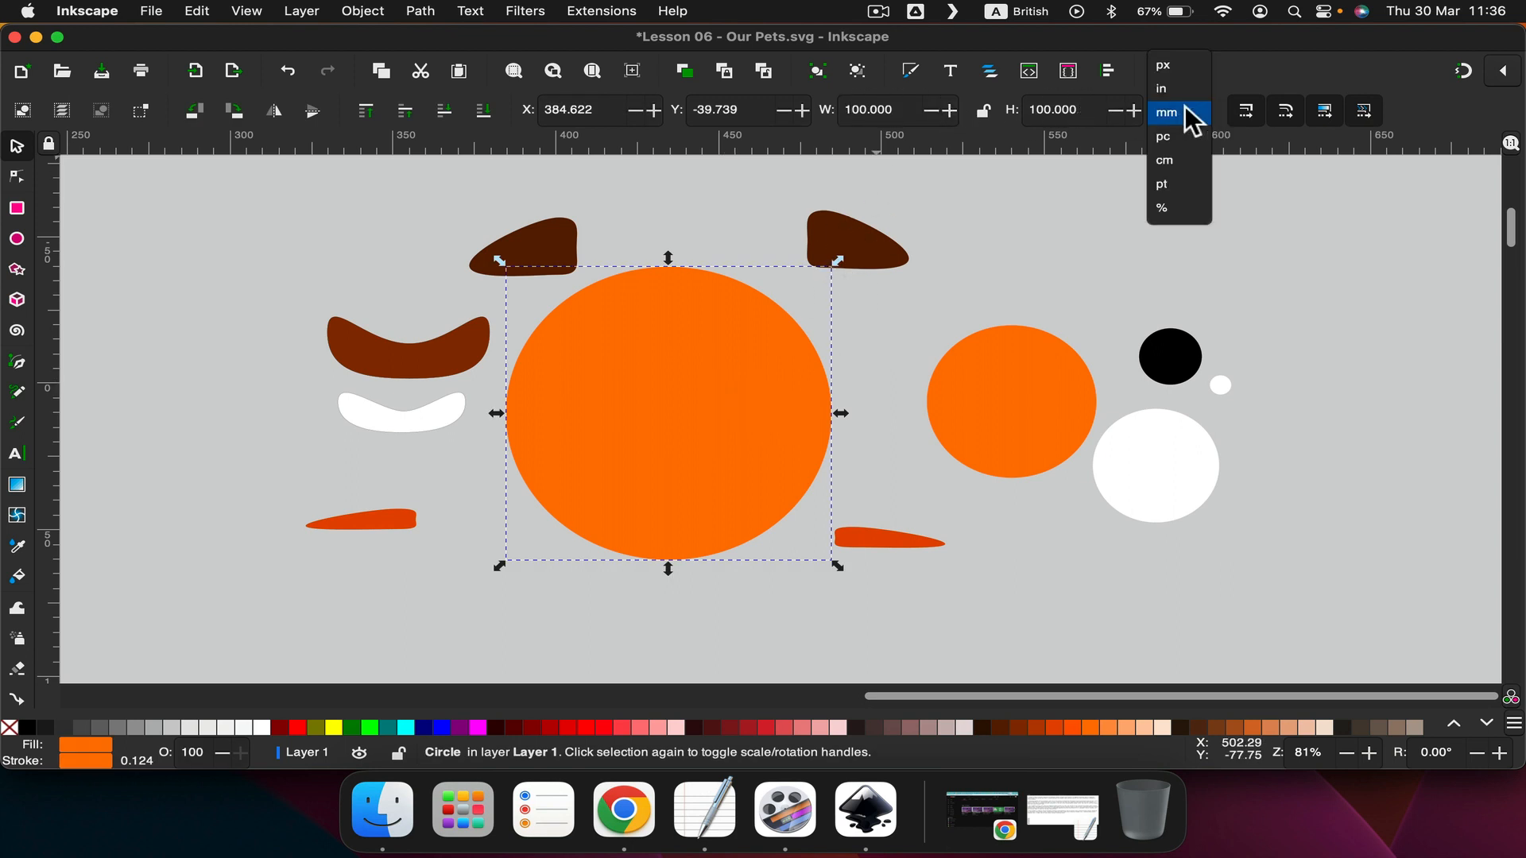
{"action": "left_click", "coordinate": [1171, 67]}
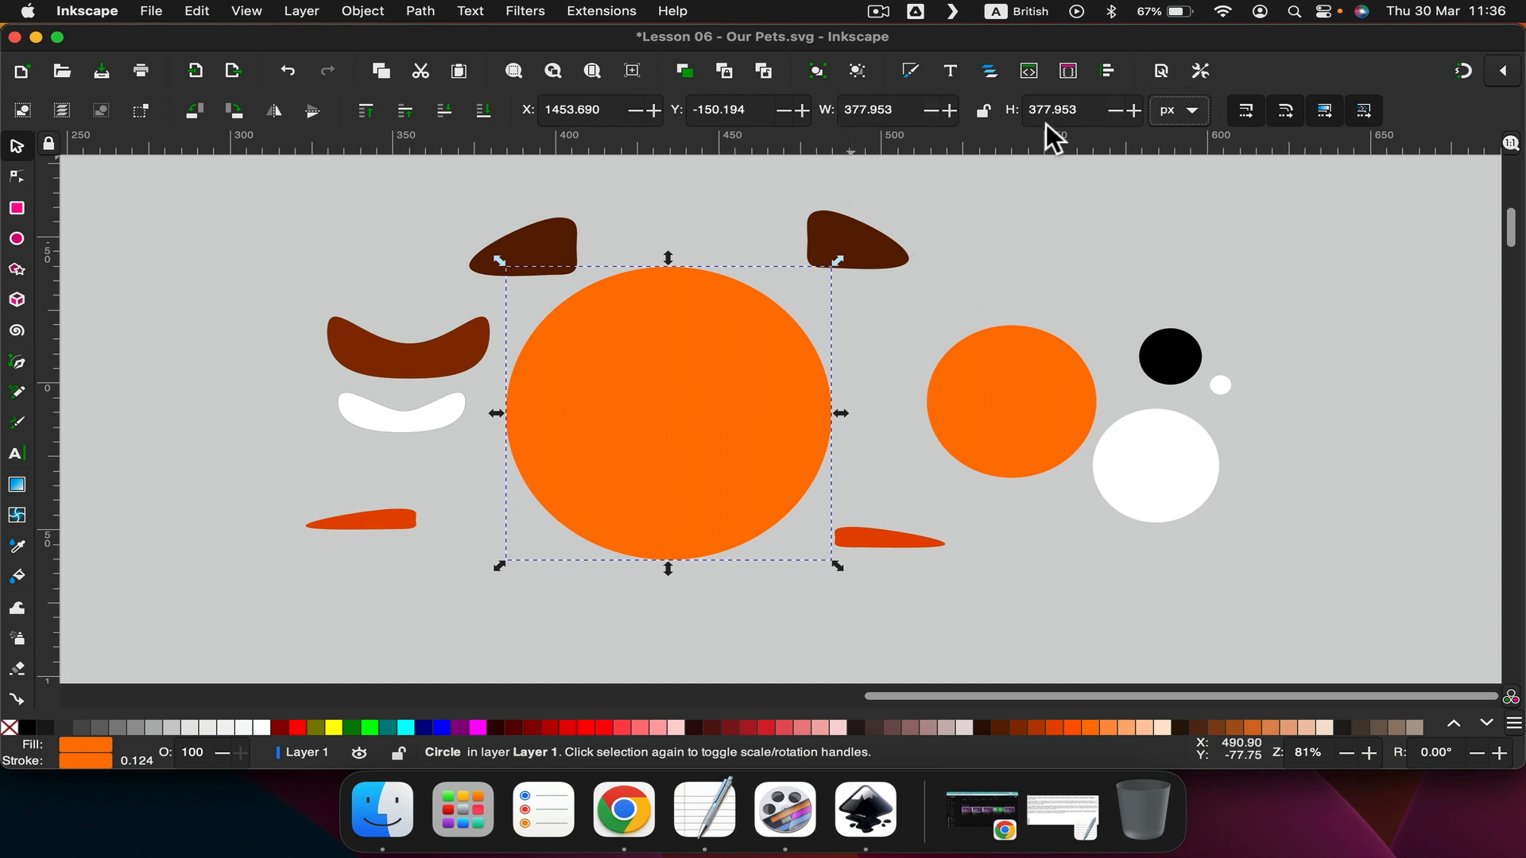
Move the smaller orange circle closer to the body and stack the white circle, black pupil and small white highlight on it.
{"action": "left_click", "coordinate": [1006, 407]}
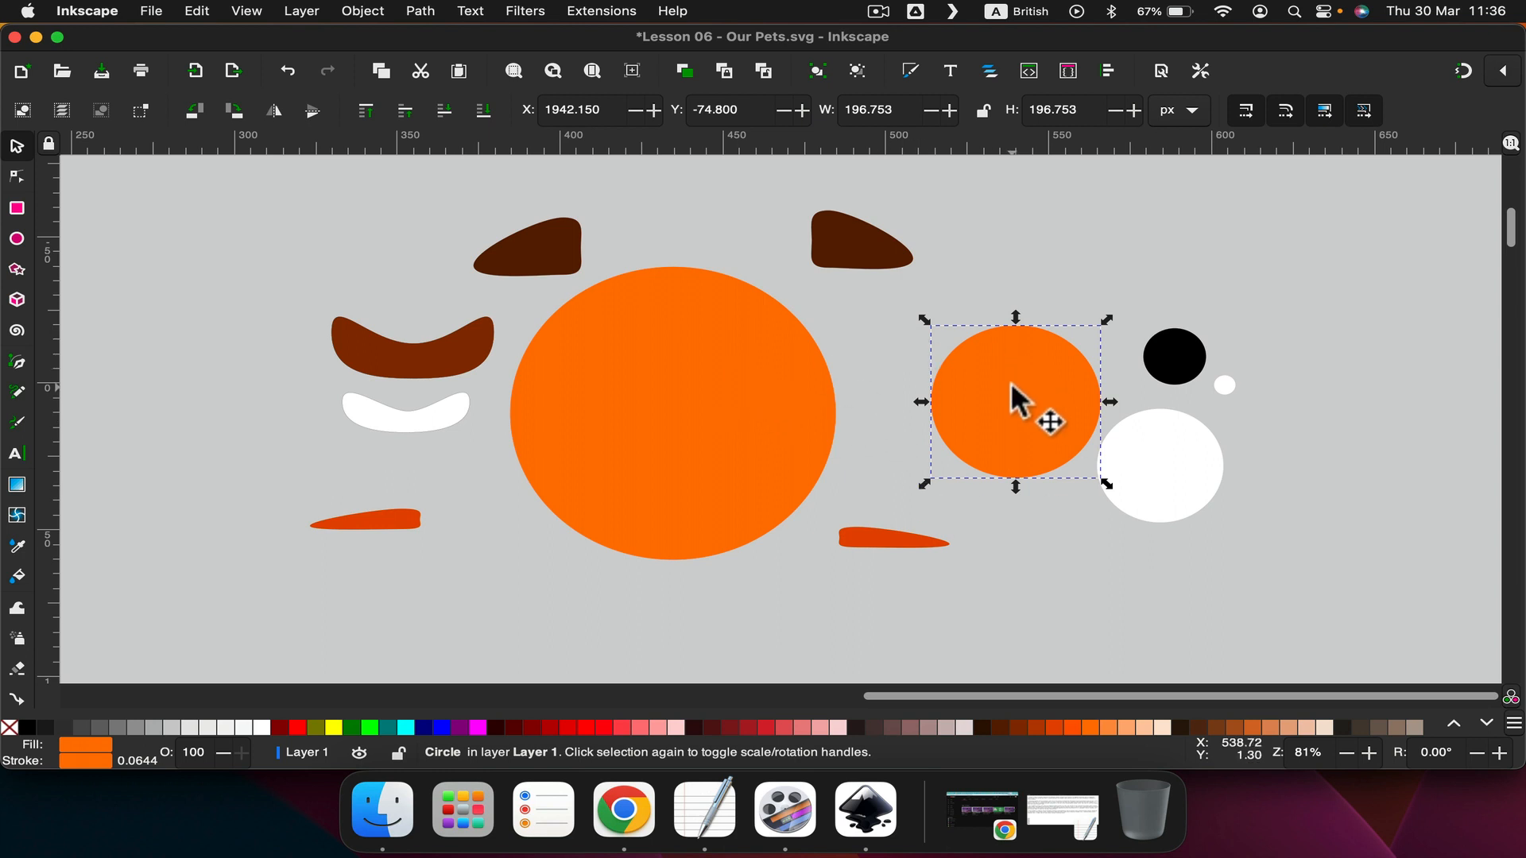
{"action": "left_click_drag", "start_coordinate": [1008, 391], "coordinate": [933, 375]}
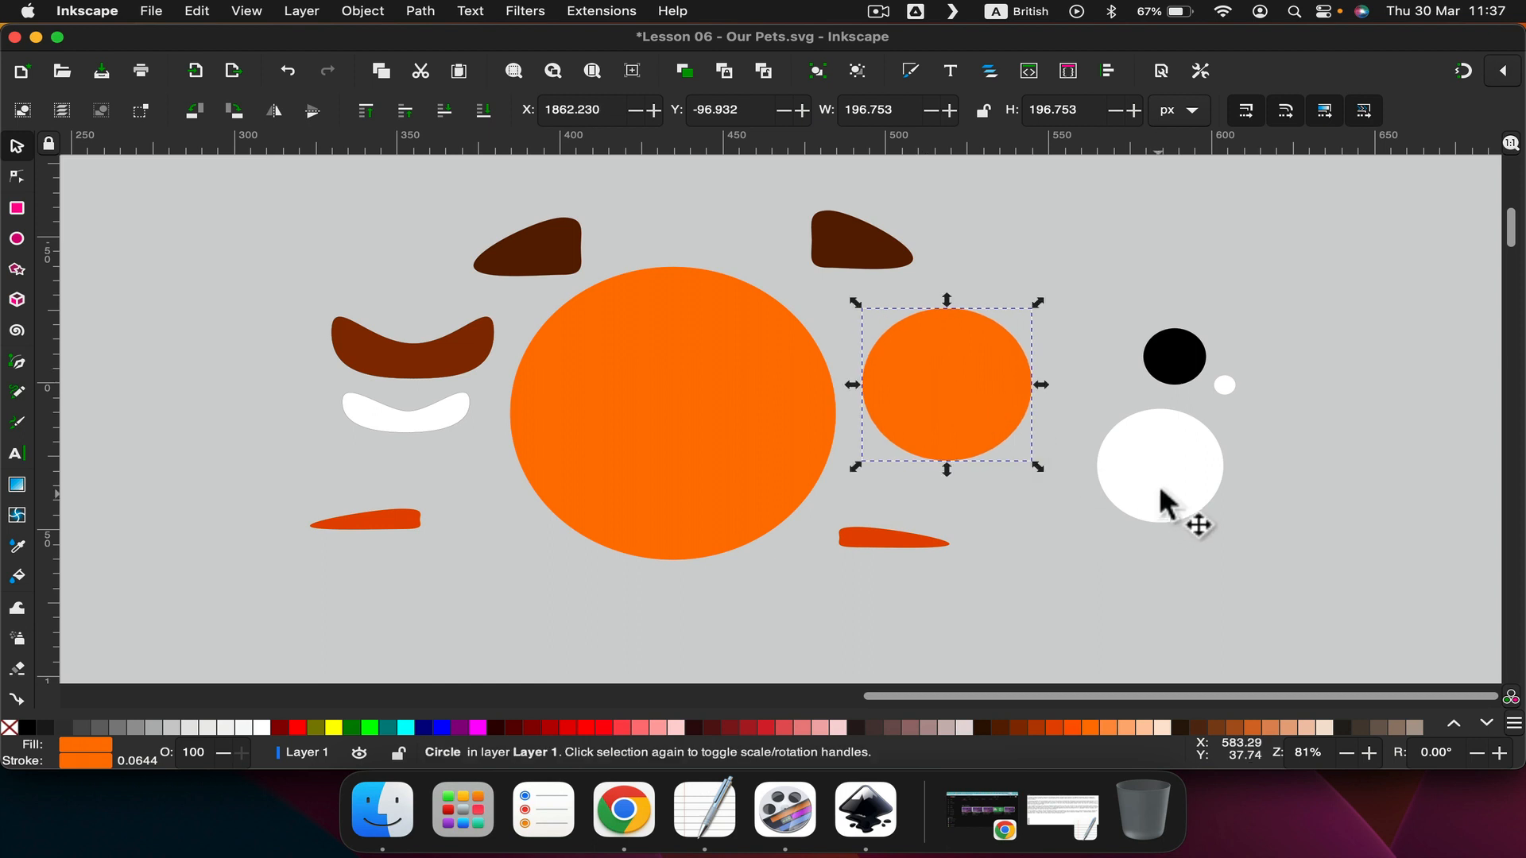
{"action": "left_click_drag", "start_coordinate": [1144, 469], "coordinate": [939, 399]}
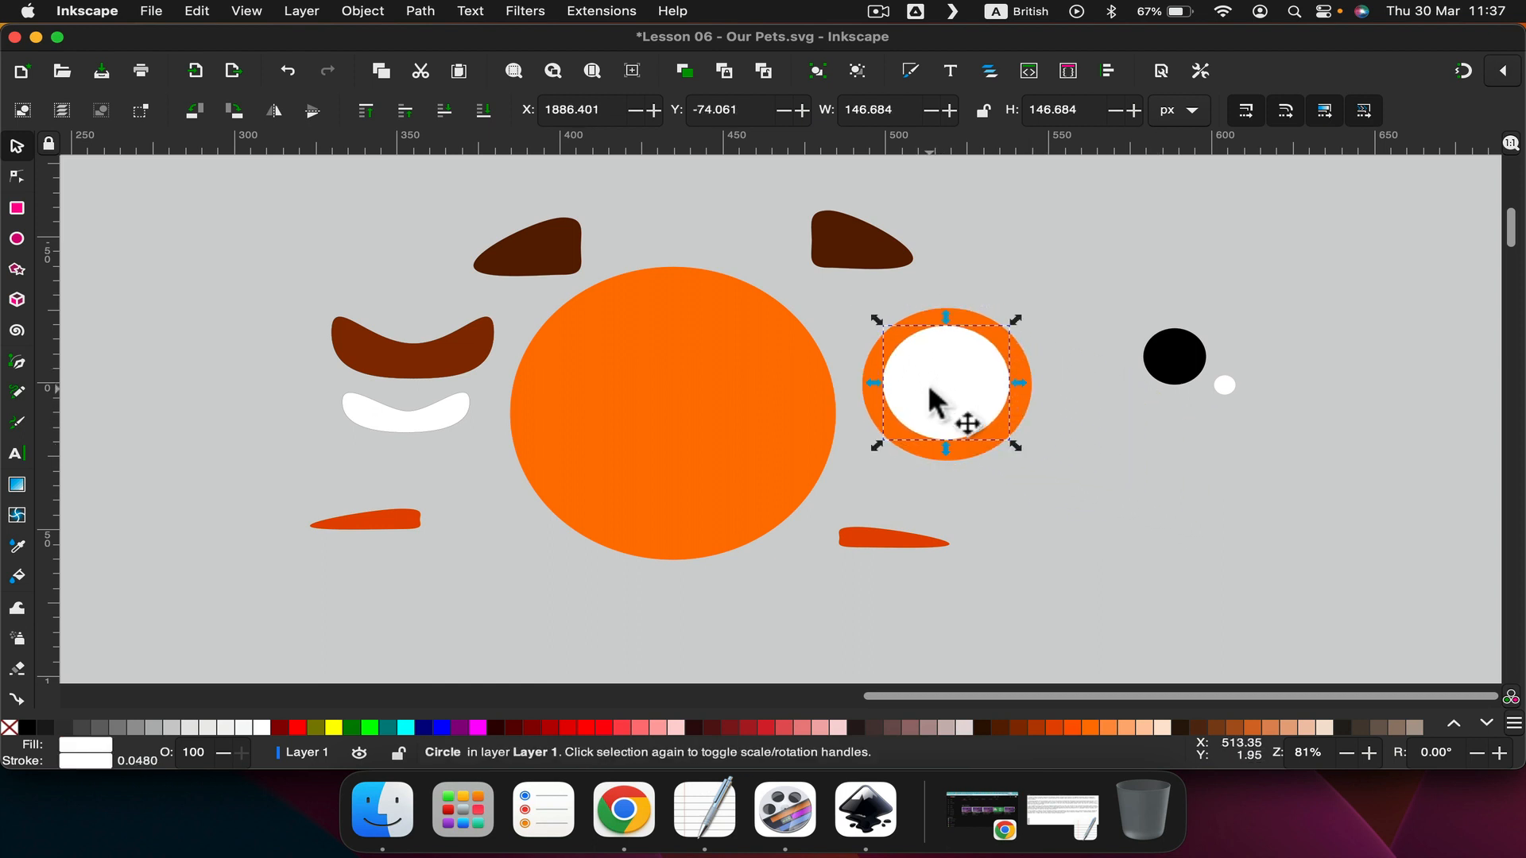
{"action": "left_click_drag", "start_coordinate": [1188, 368], "coordinate": [975, 382]}
{"action": "left_click_drag", "start_coordinate": [1227, 386], "coordinate": [994, 413]}
Cut the white eye circle, black pupil and highlight from the smaller orange circle.
{"action": "left_click_drag", "start_coordinate": [1109, 463], "coordinate": [836, 297]}
{"action": "key", "text": "super+x"}
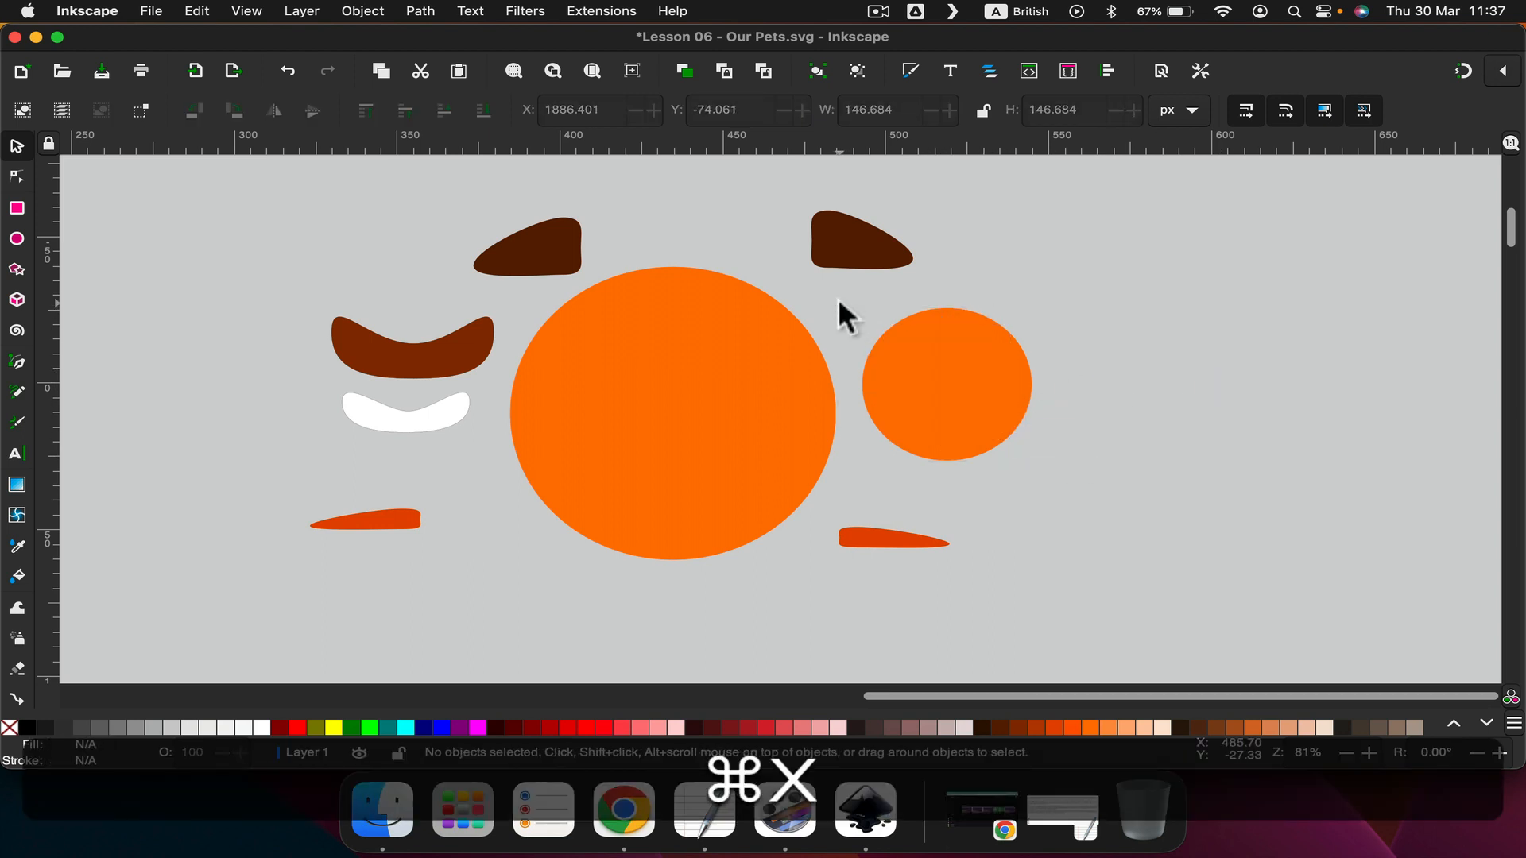
Restore the cut eye circles, duplicate the complete eye and move the copy to the left side of the orange body.
{"action": "key", "text": "super+z"}
{"action": "key", "text": "super+d"}
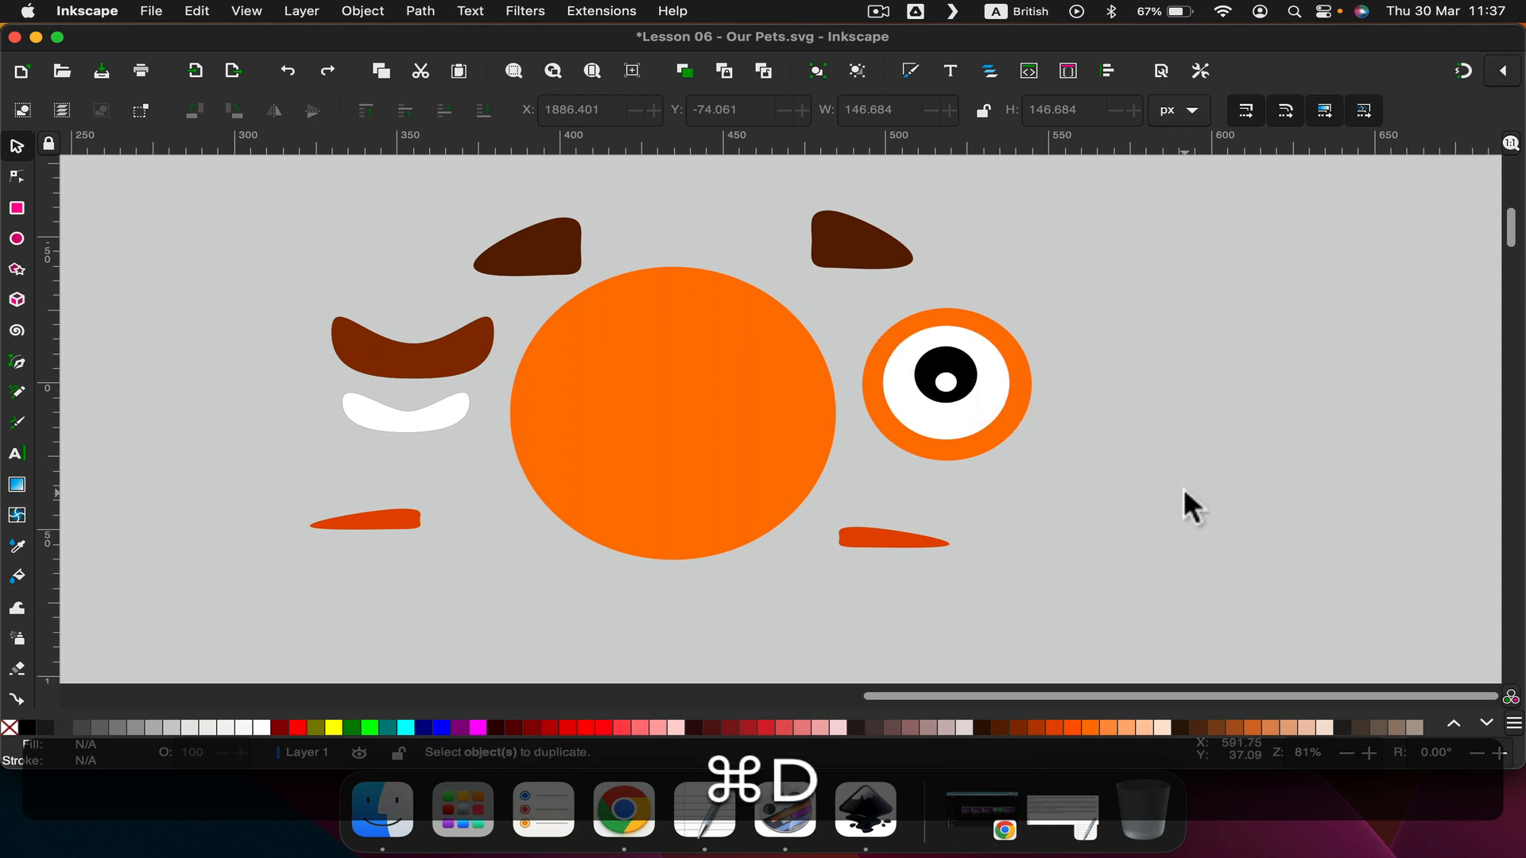
{"action": "left_click_drag", "start_coordinate": [1185, 489], "coordinate": [821, 296]}
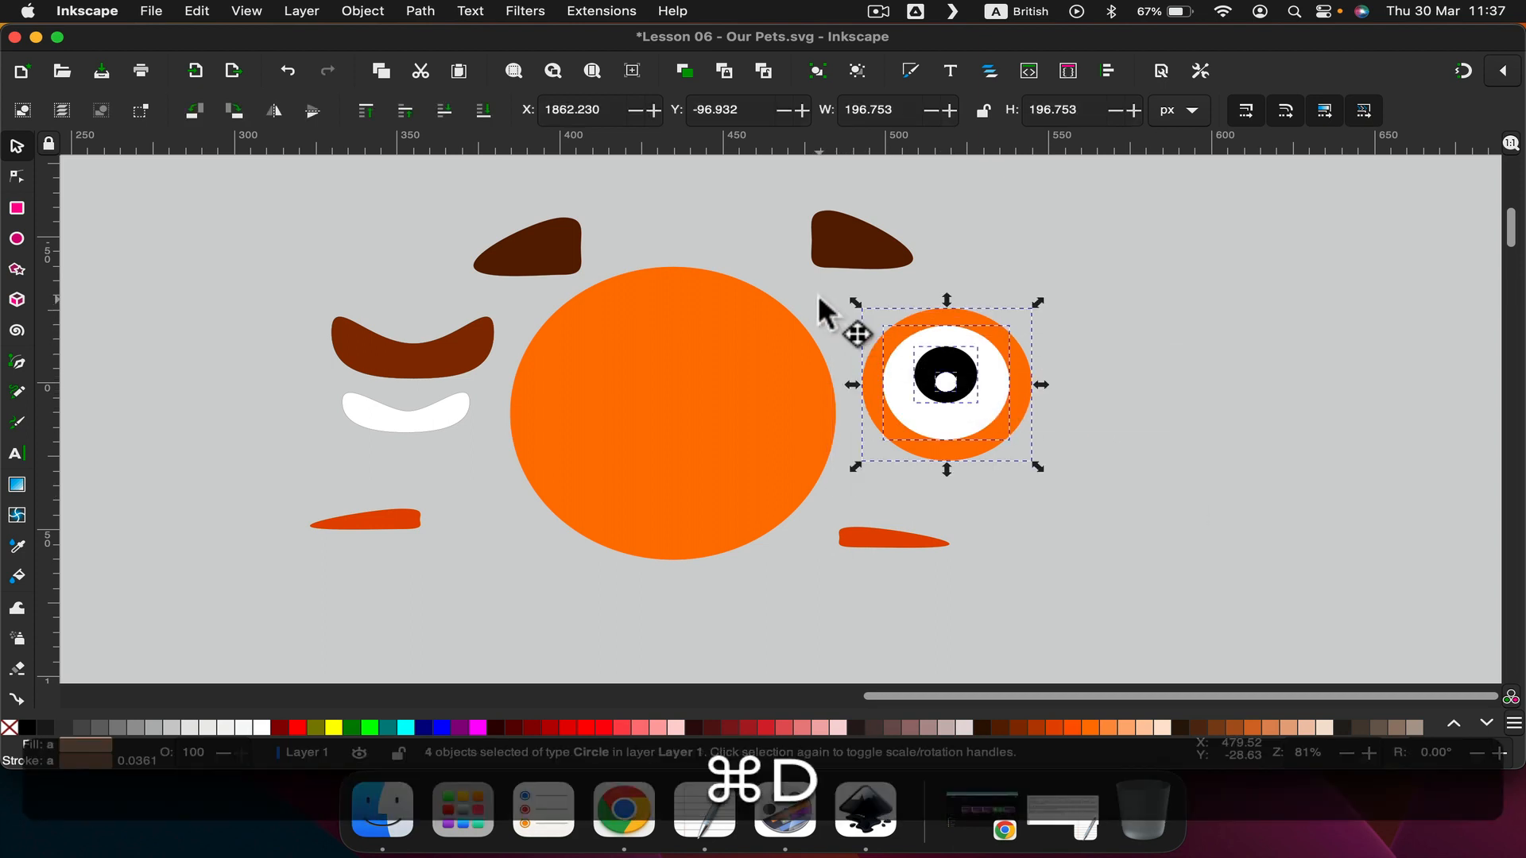
{"action": "key", "text": "super+d"}
{"action": "left_click_drag", "start_coordinate": [877, 355], "coordinate": [471, 384]}
Move the brown mouth and white teeth shapes farther left, clear of the new eye.
{"action": "left_click_drag", "start_coordinate": [368, 351], "coordinate": [248, 308]}
{"action": "left_click_drag", "start_coordinate": [374, 419], "coordinate": [109, 408]}
{"action": "left_click_drag", "start_coordinate": [331, 330], "coordinate": [215, 350]}
{"action": "left_click_drag", "start_coordinate": [170, 402], "coordinate": [186, 402]}
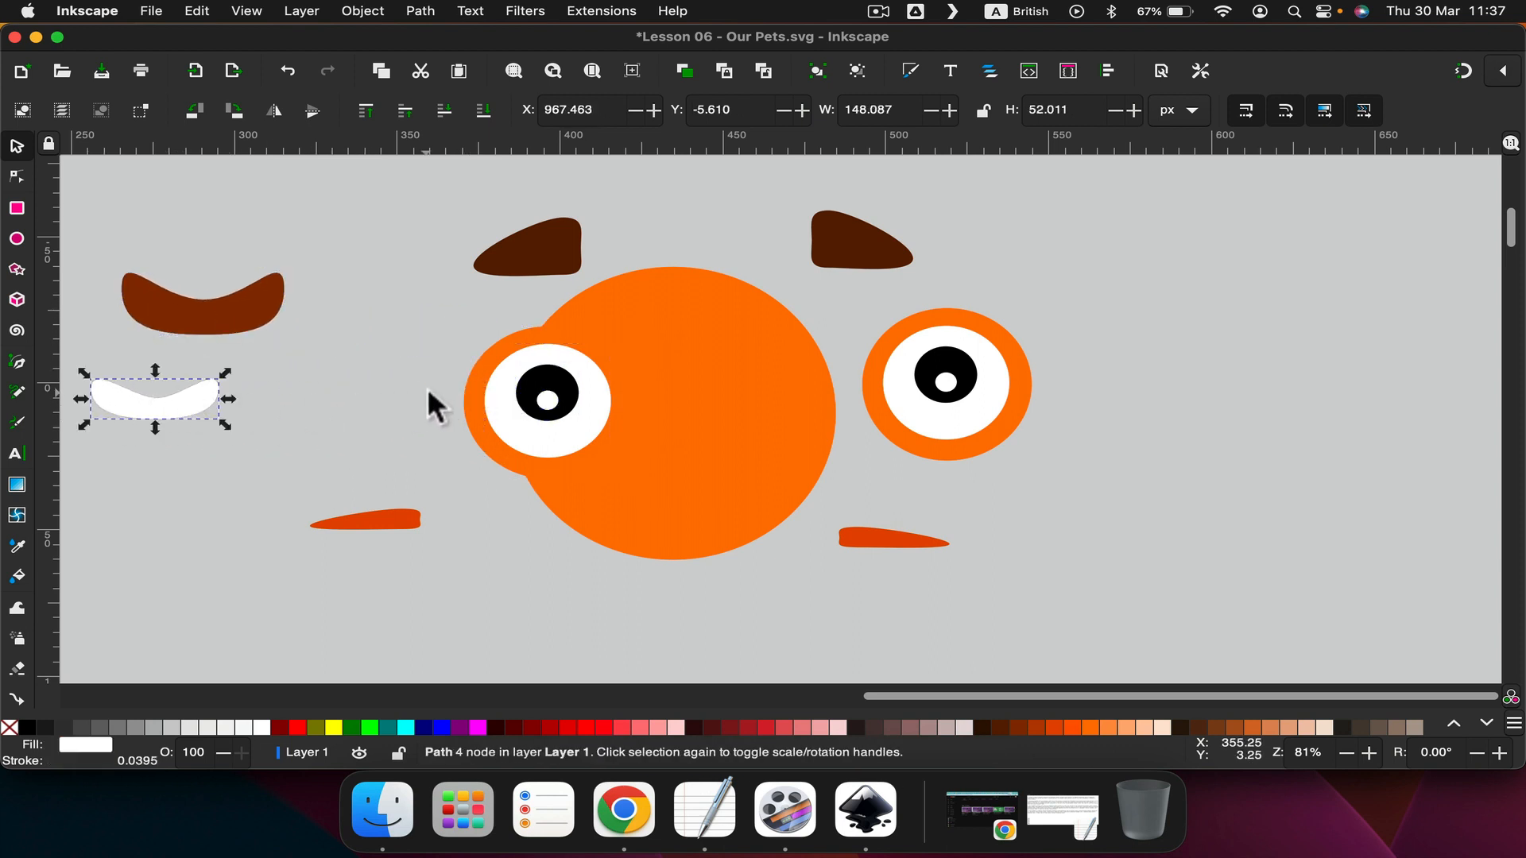
Undo the accidental move of the left orange eye circle, then shift all four left-eye circles together slightly up and left.
{"action": "left_click_drag", "start_coordinate": [467, 398], "coordinate": [453, 407]}
{"action": "key", "text": "super+z"}
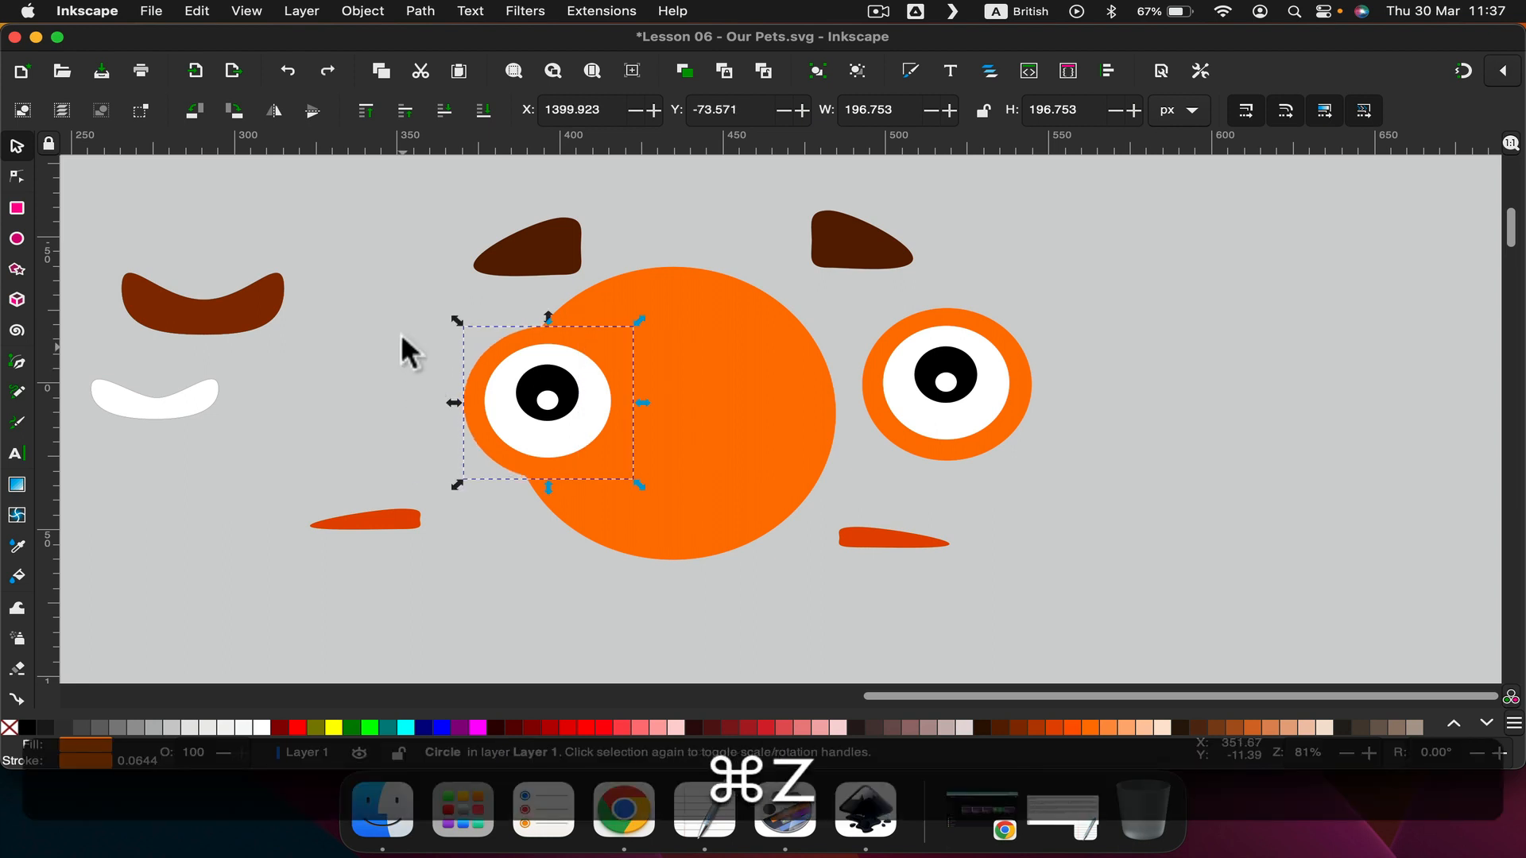
{"action": "left_click_drag", "start_coordinate": [402, 313], "coordinate": [688, 504]}
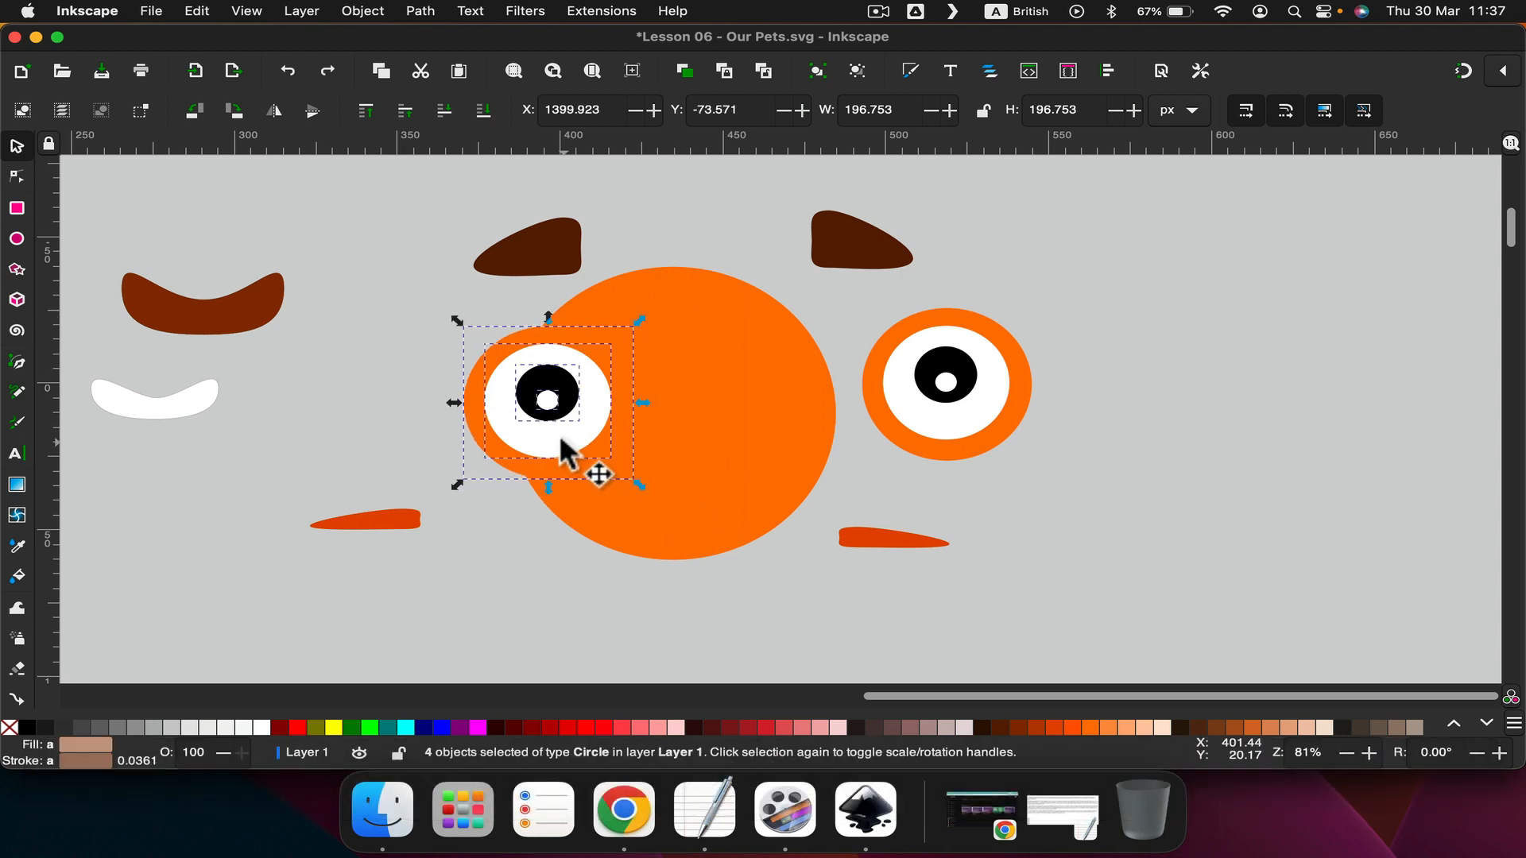
{"action": "mouse_move", "coordinate": [561, 439]}
{"action": "left_mouse_down"}
{"action": "mouse_move", "coordinate": [521, 434]}
{"action": "mouse_move", "coordinate": [545, 432]}
{"action": "left_mouse_up"}
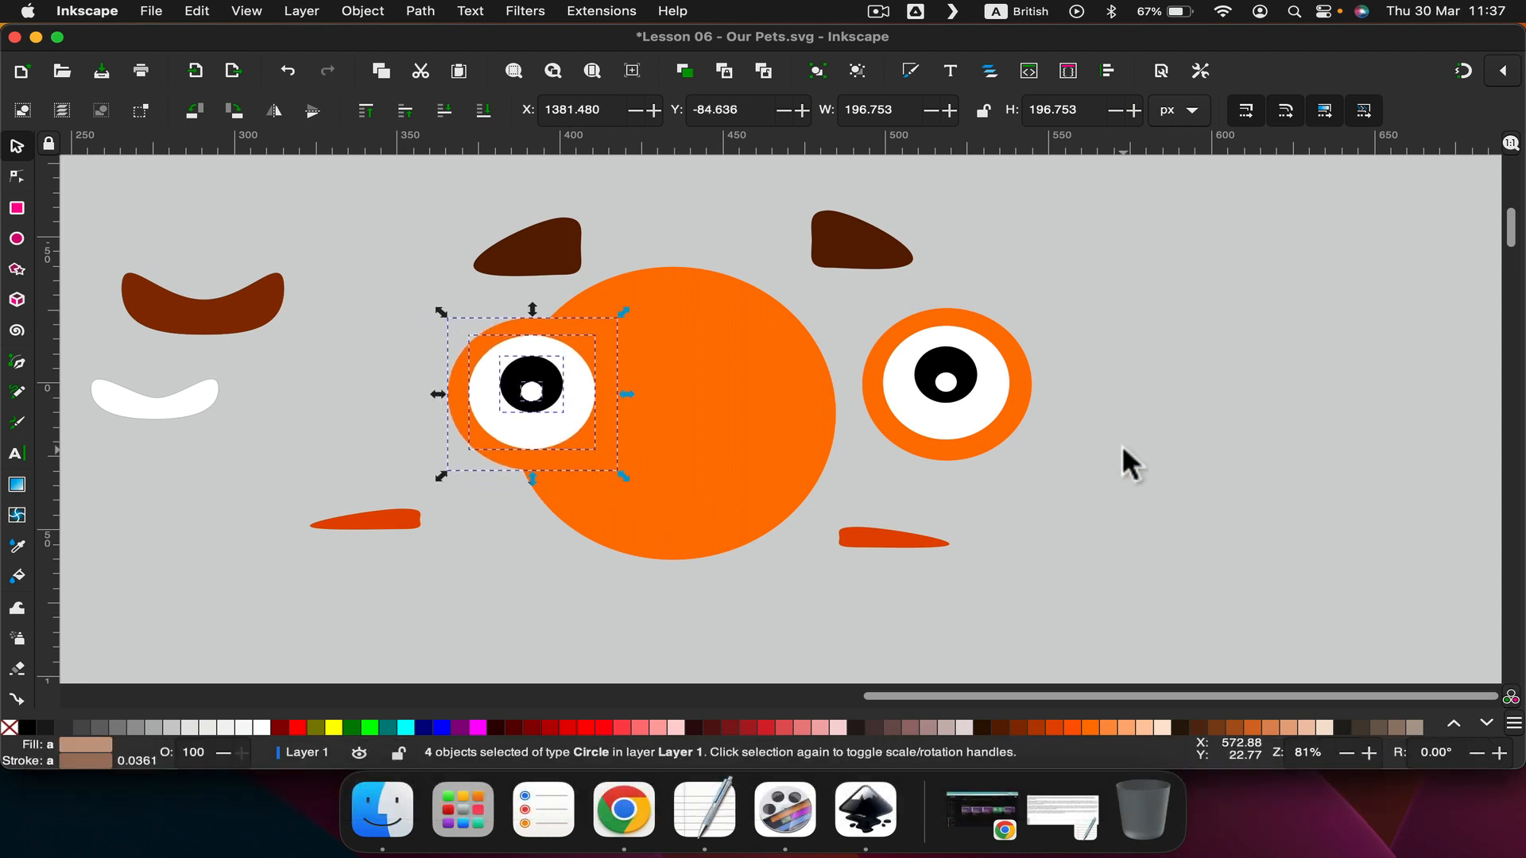
Move the complete right eye onto the body's right side and reposition the pupils and highlights within the eyes.
{"action": "left_click_drag", "start_coordinate": [1123, 447], "coordinate": [831, 306]}
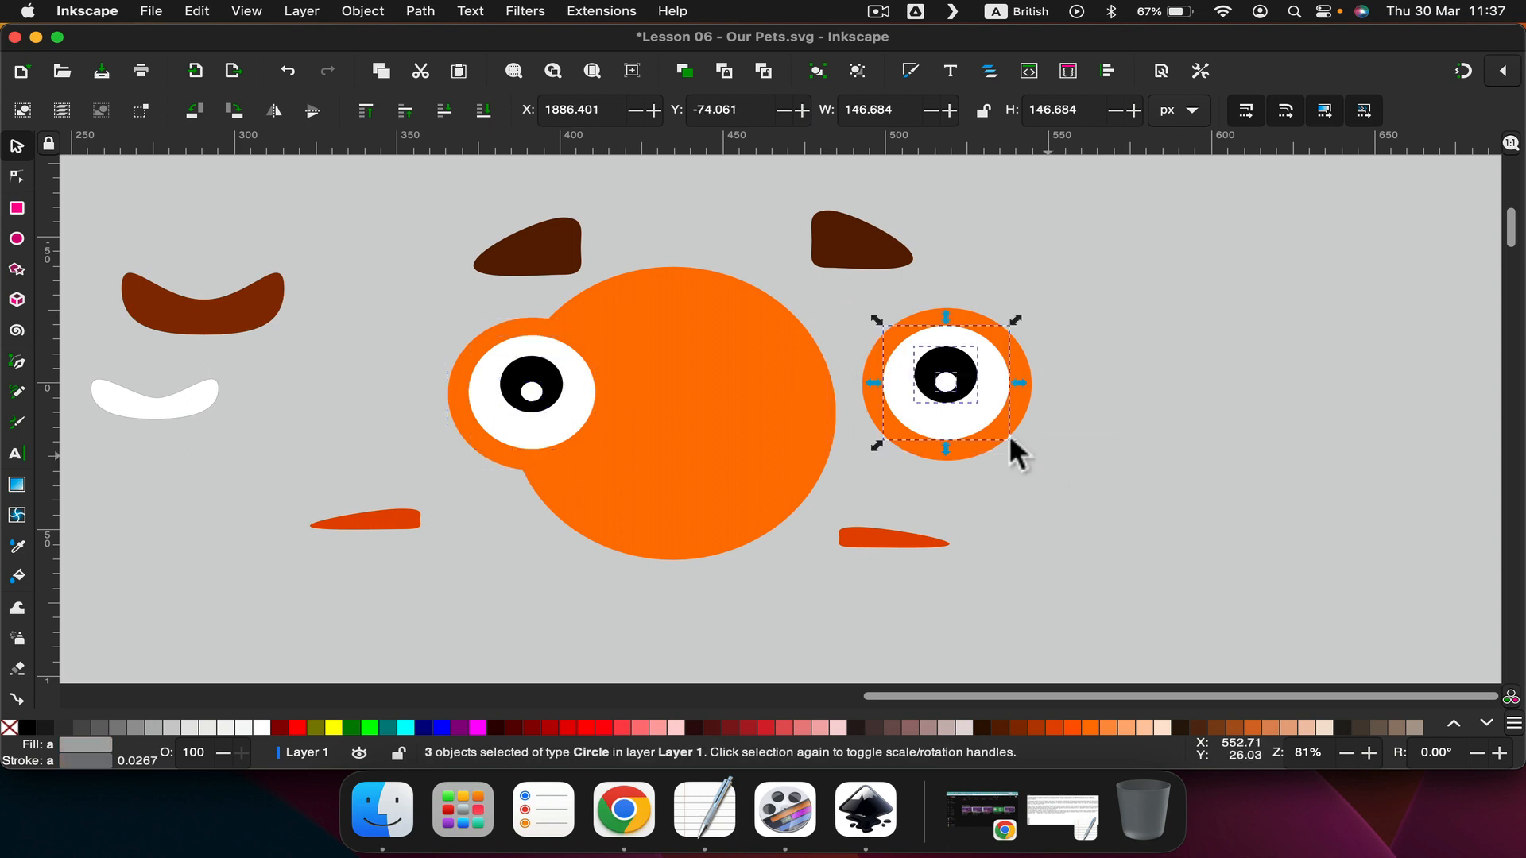
{"action": "left_click", "coordinate": [1181, 509]}
{"action": "left_click_drag", "start_coordinate": [1182, 511], "coordinate": [826, 310]}
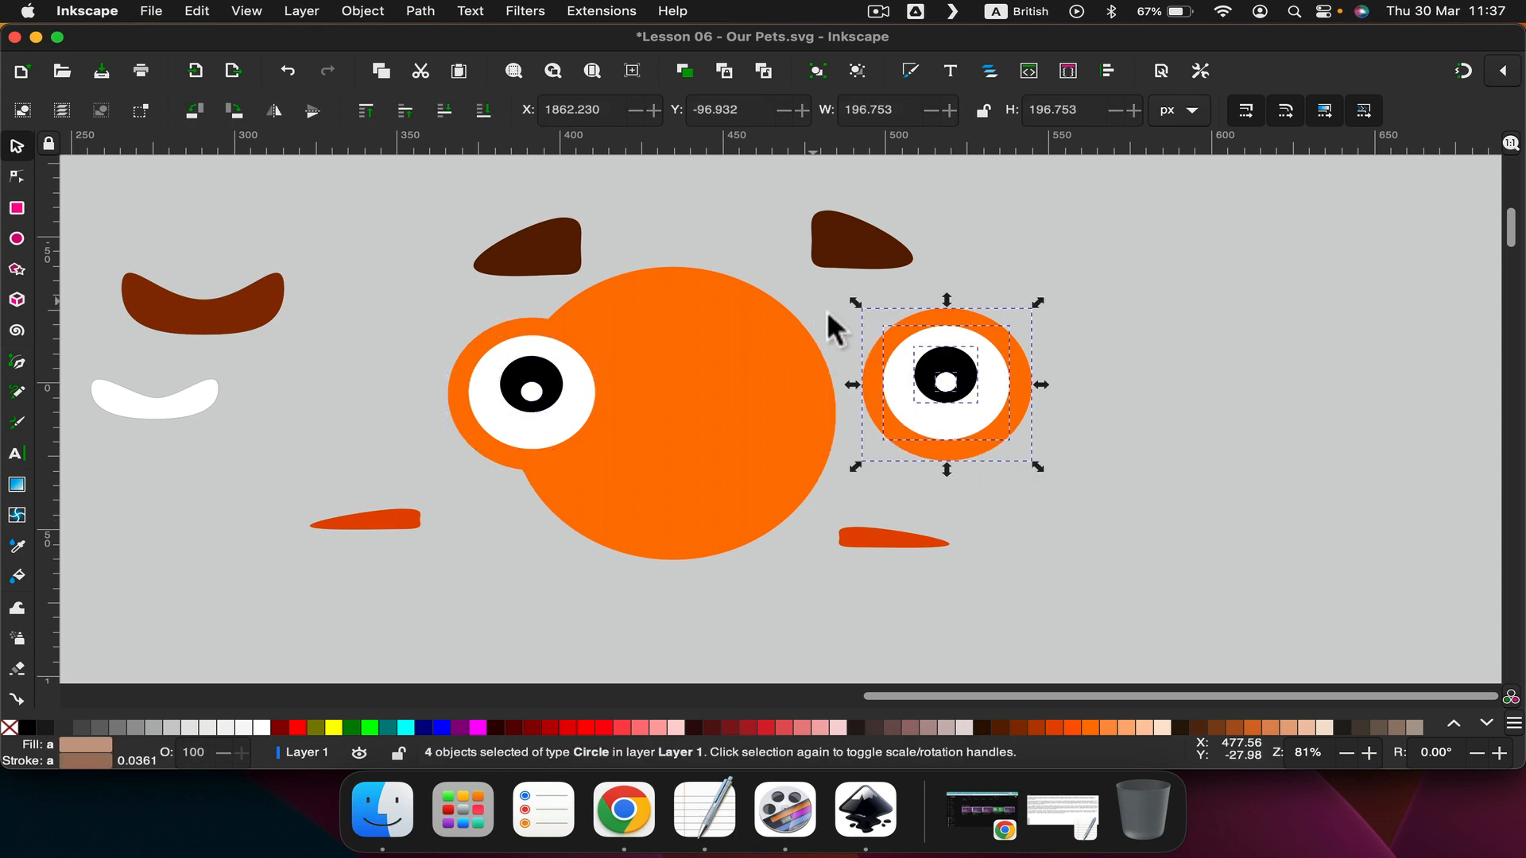
{"action": "left_click_drag", "start_coordinate": [897, 348], "coordinate": [818, 430]}
{"action": "key", "text": "Escape"}
{"action": "mouse_move", "coordinate": [549, 385]}
{"action": "left_mouse_down"}
{"action": "mouse_move", "coordinate": [580, 395]}
{"action": "mouse_move", "coordinate": [546, 386]}
{"action": "mouse_move", "coordinate": [574, 378]}
{"action": "left_mouse_up"}
{"action": "left_click", "coordinate": [1027, 378]}
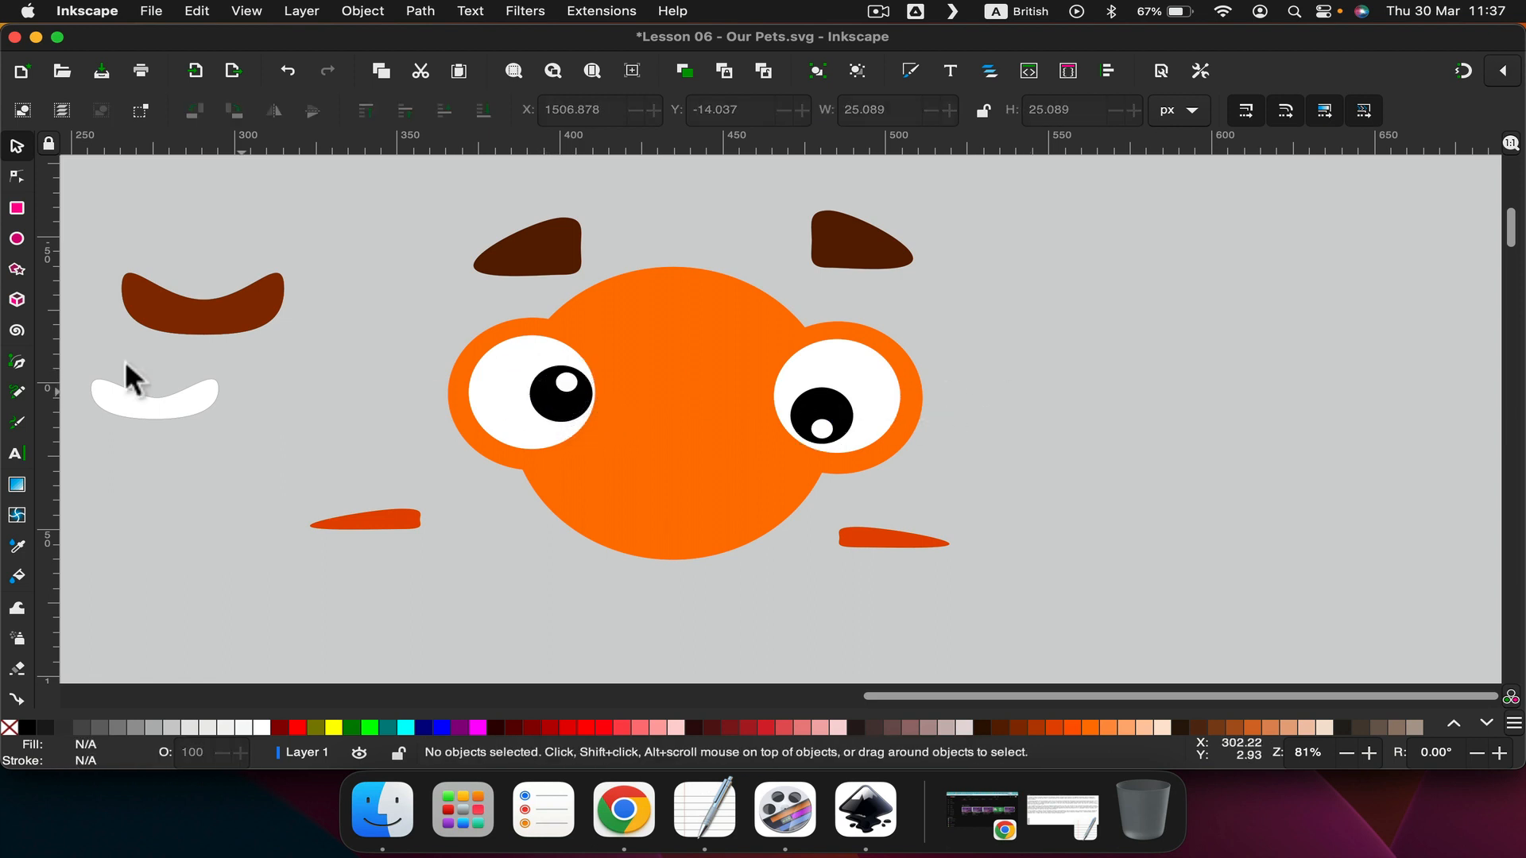
Select the eyebrows, thin orange-red strips, teeth and mouth one by one to examine the pet's non-circular shapes.
{"action": "left_click", "coordinate": [504, 270]}
{"action": "left_click", "coordinate": [858, 262]}
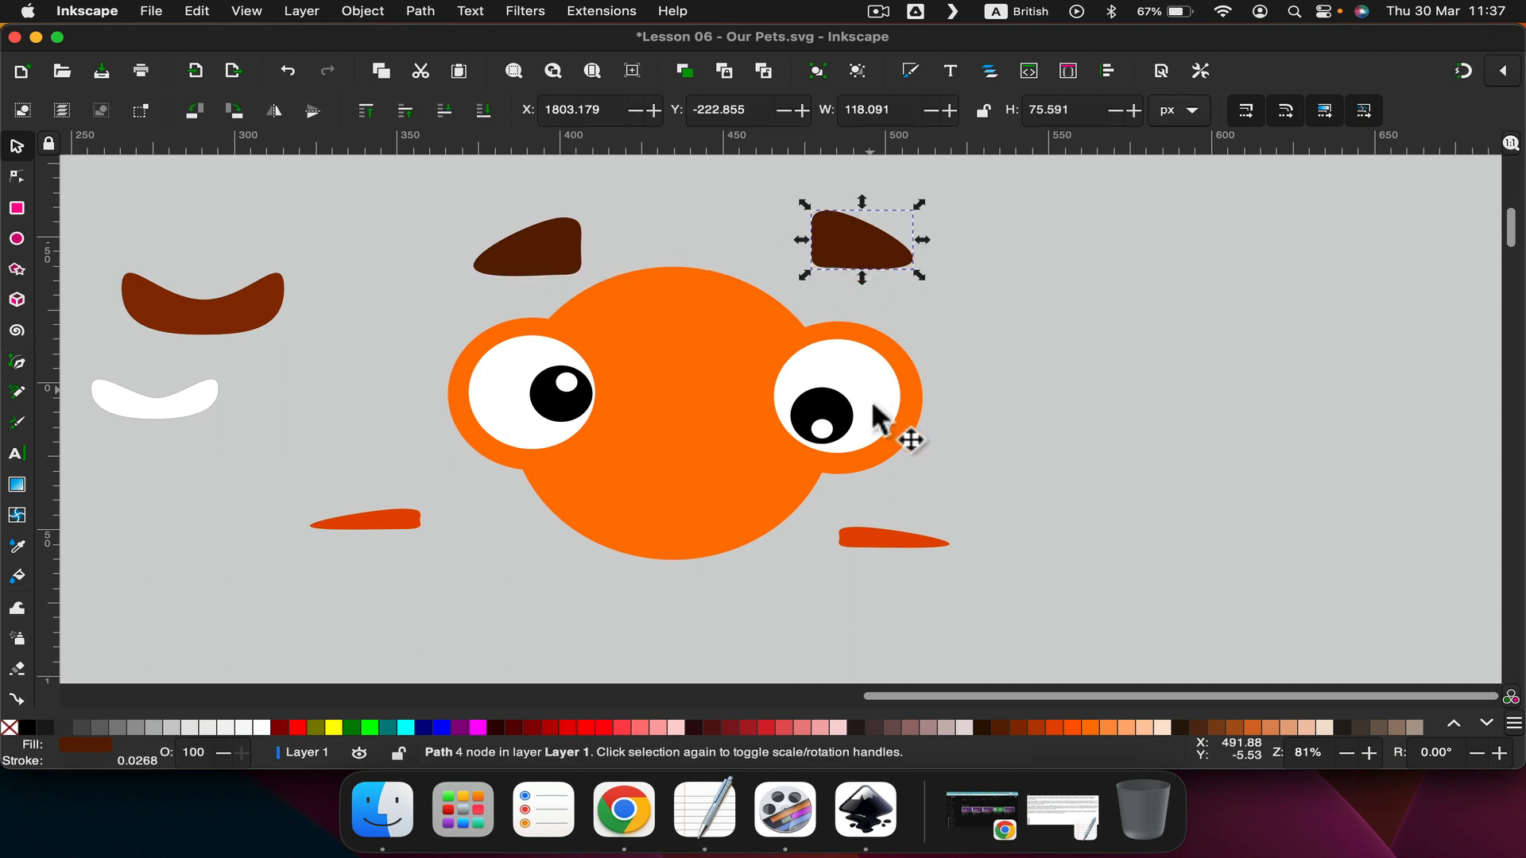
{"action": "left_click", "coordinate": [872, 526]}
{"action": "left_click", "coordinate": [369, 525]}
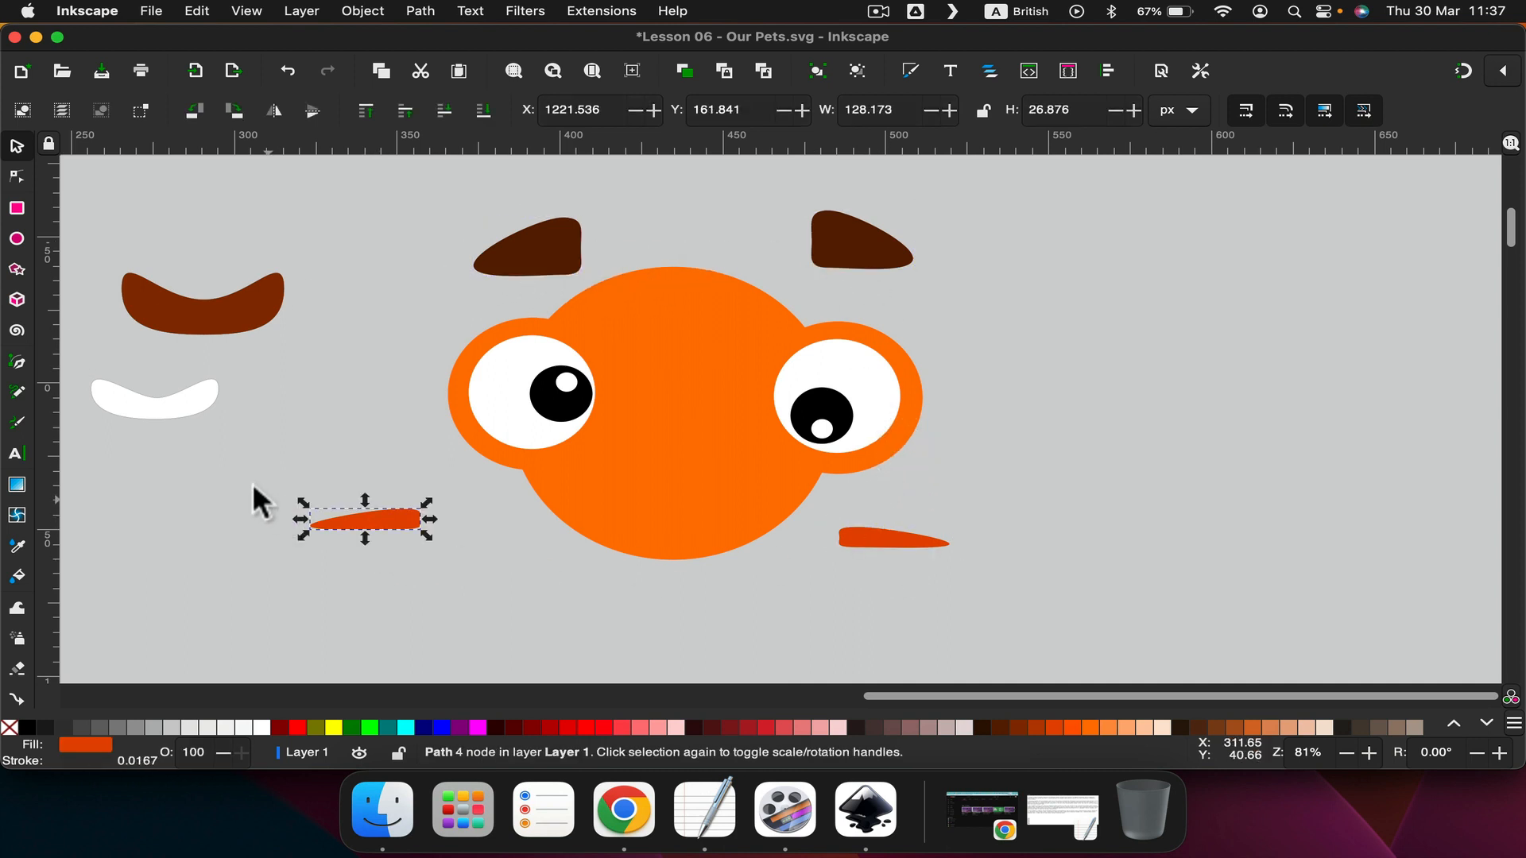
{"action": "left_click", "coordinate": [191, 400]}
{"action": "left_click", "coordinate": [208, 313]}
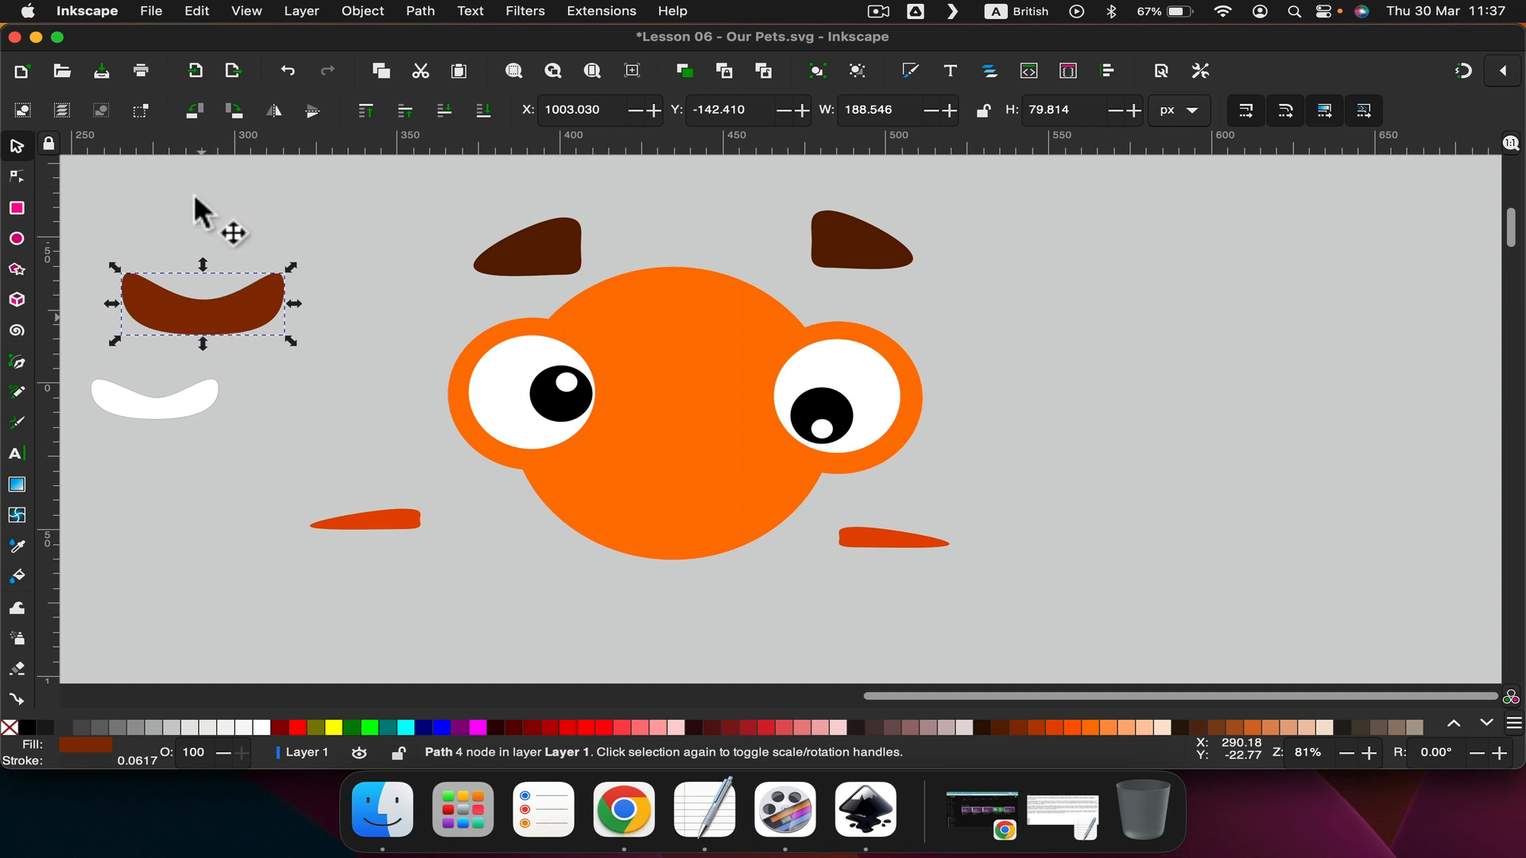
Draw an ellipse in the empty space beside the pet, set its width and height to 300 px and lock its proportions.
{"action": "left_click", "coordinate": [17, 239]}
{"action": "left_click_drag", "start_coordinate": [1119, 326], "coordinate": [1373, 539]}
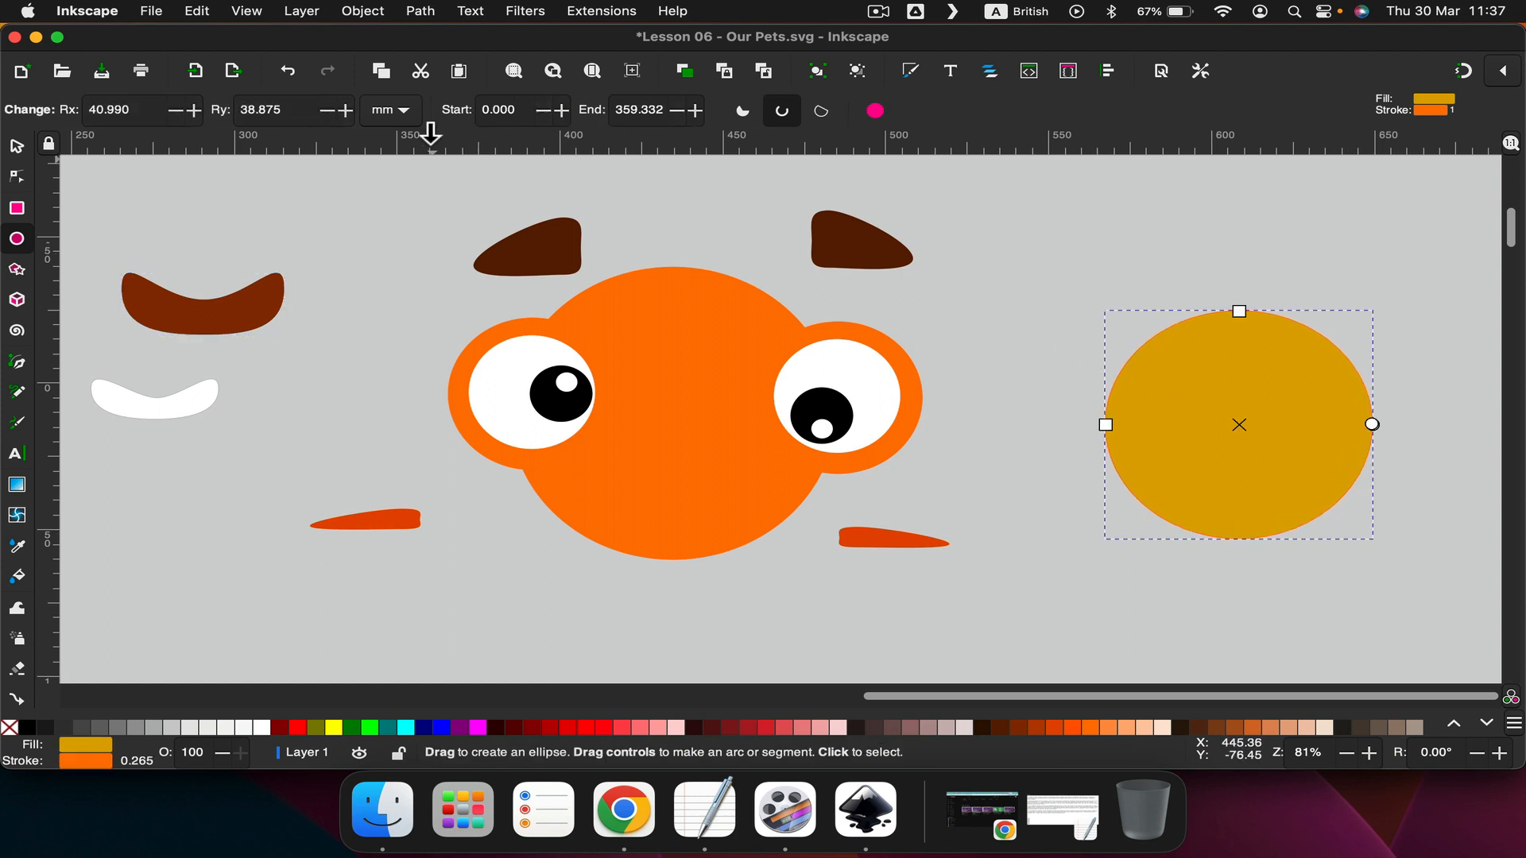
{"action": "left_click", "coordinate": [16, 148]}
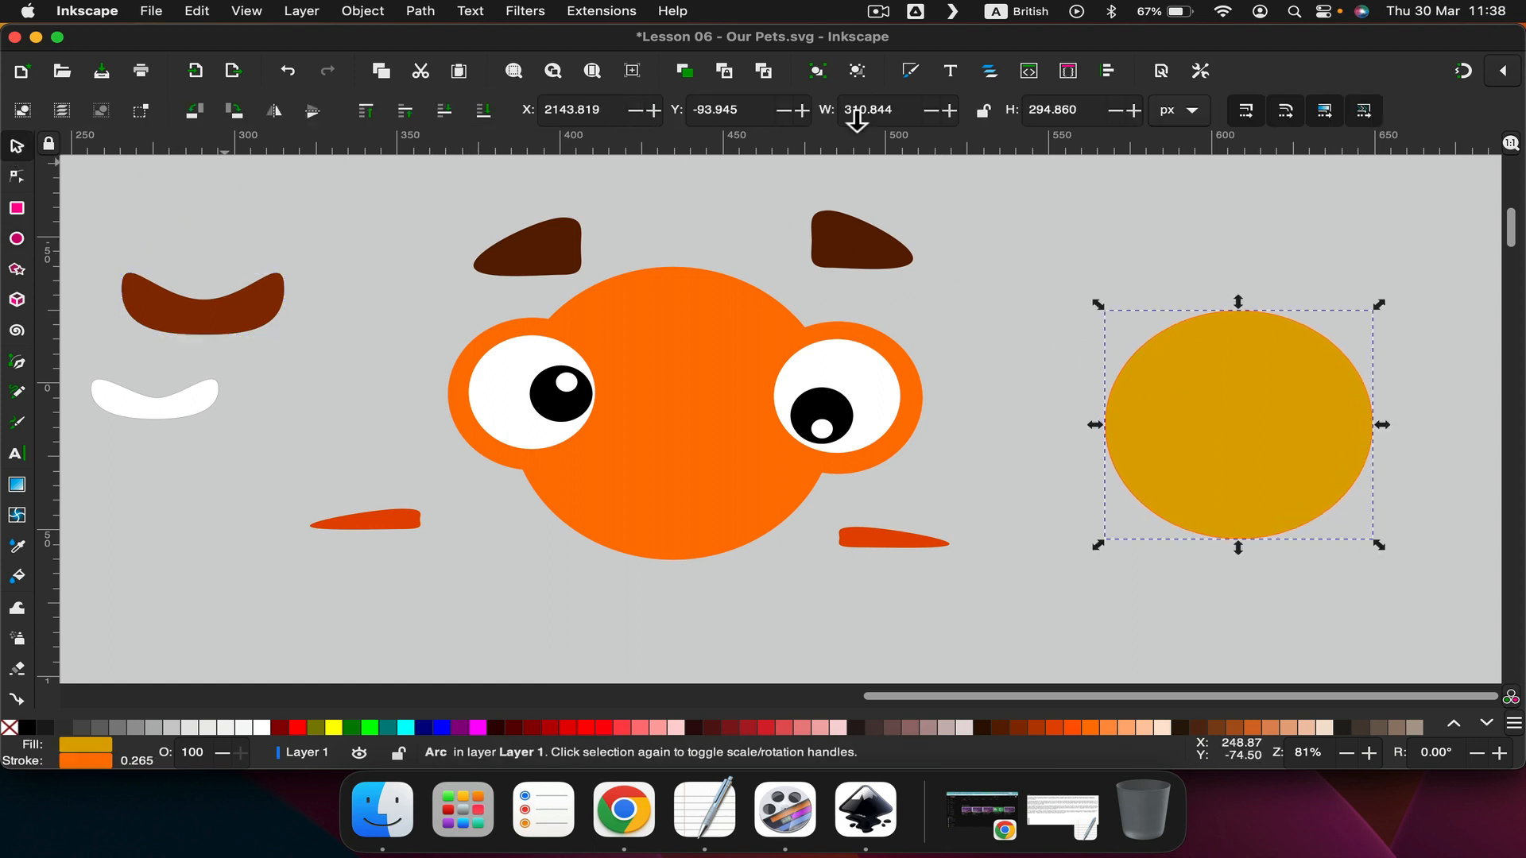
{"action": "double_click", "coordinate": [914, 110]}
{"action": "type", "text": "300"}
{"action": "key", "text": "Tab"}
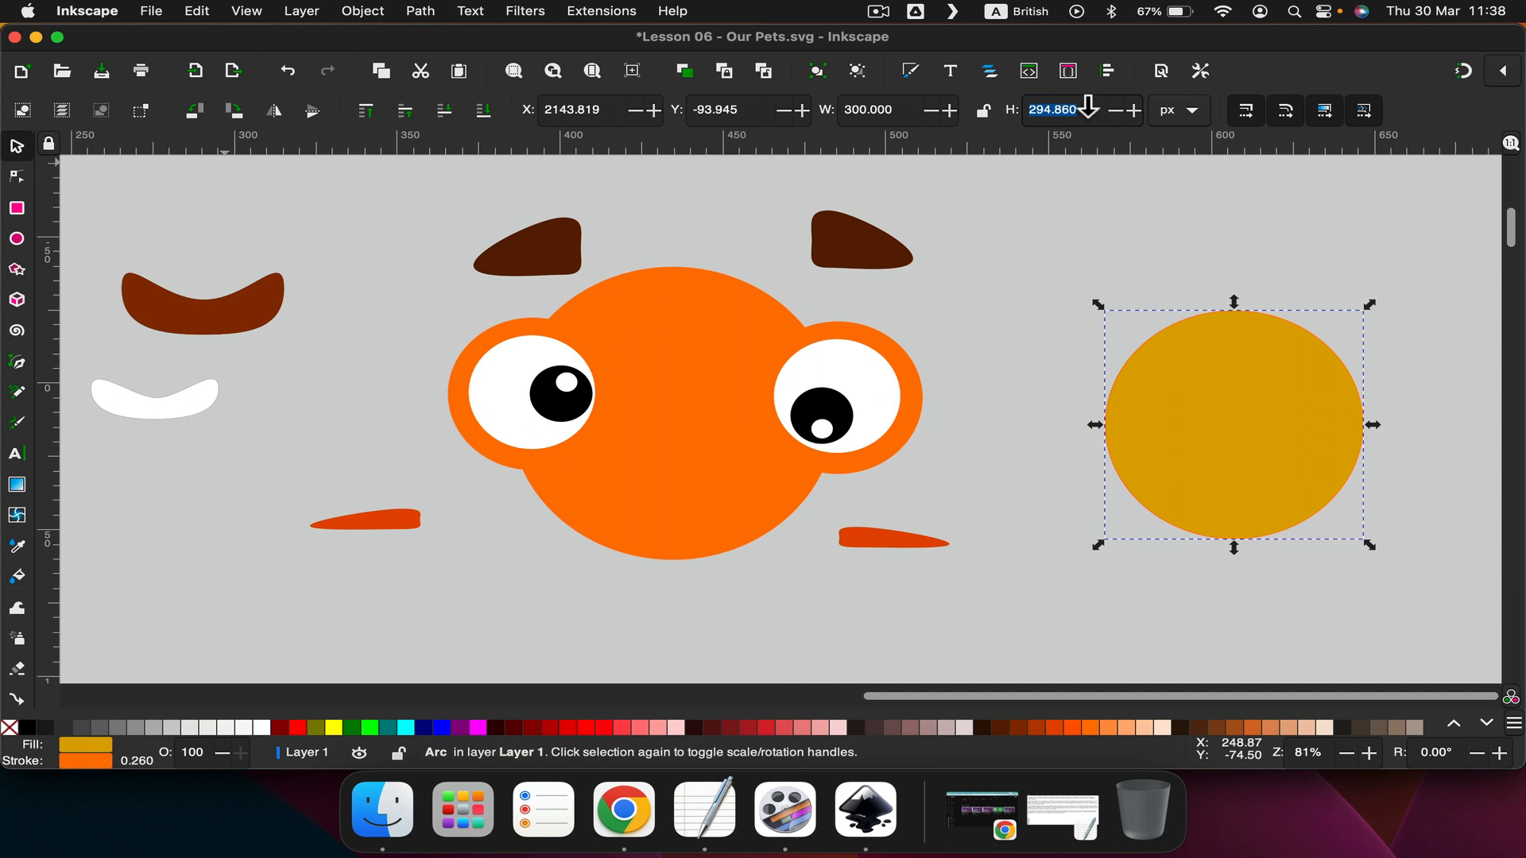
{"action": "type", "text": "300"}
{"action": "key", "text": "Return"}
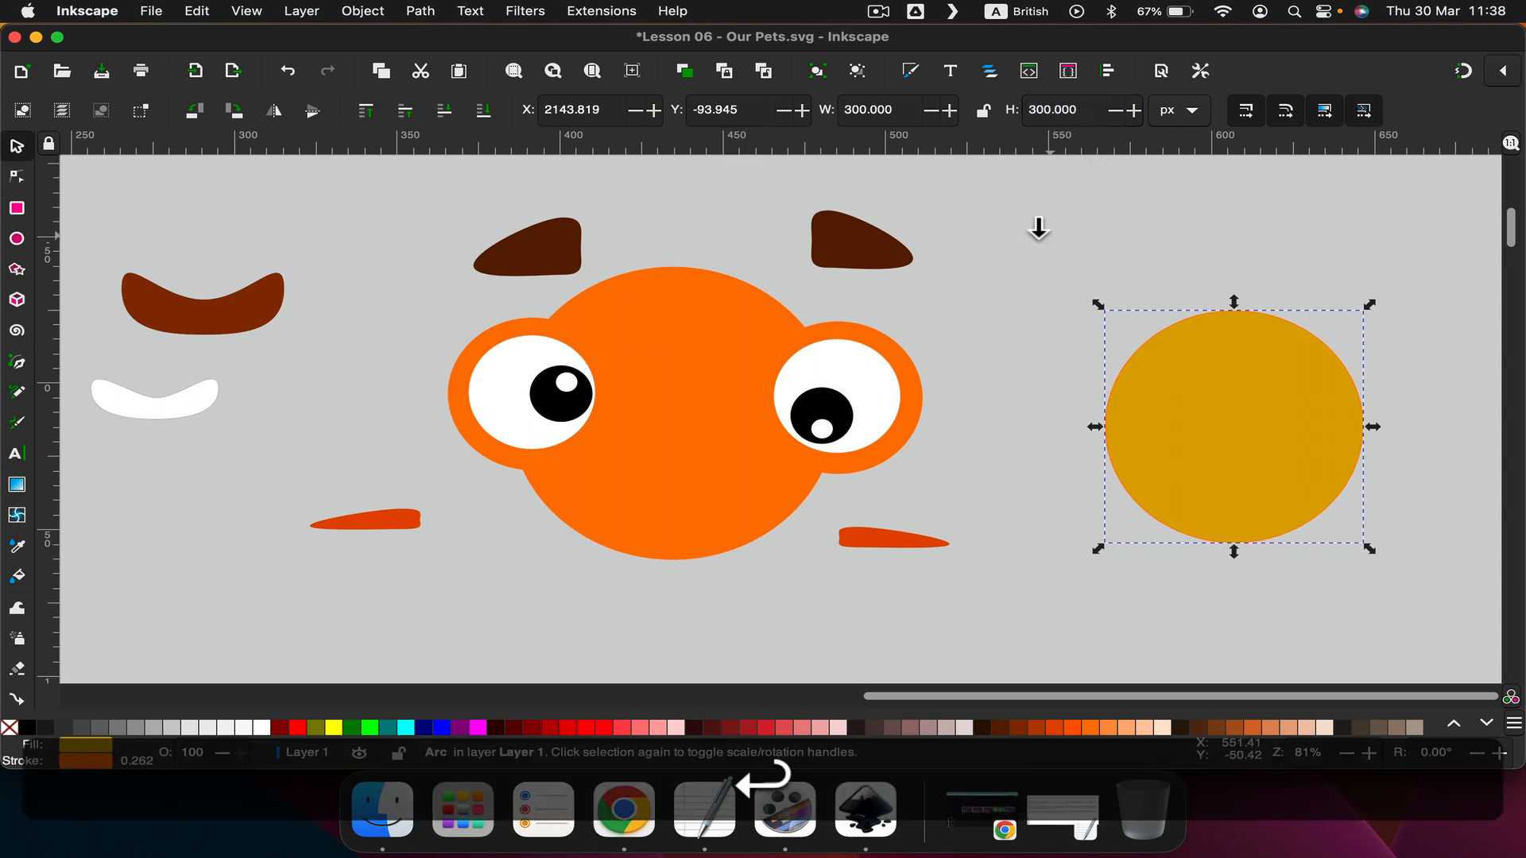
{"action": "left_click", "coordinate": [984, 110]}
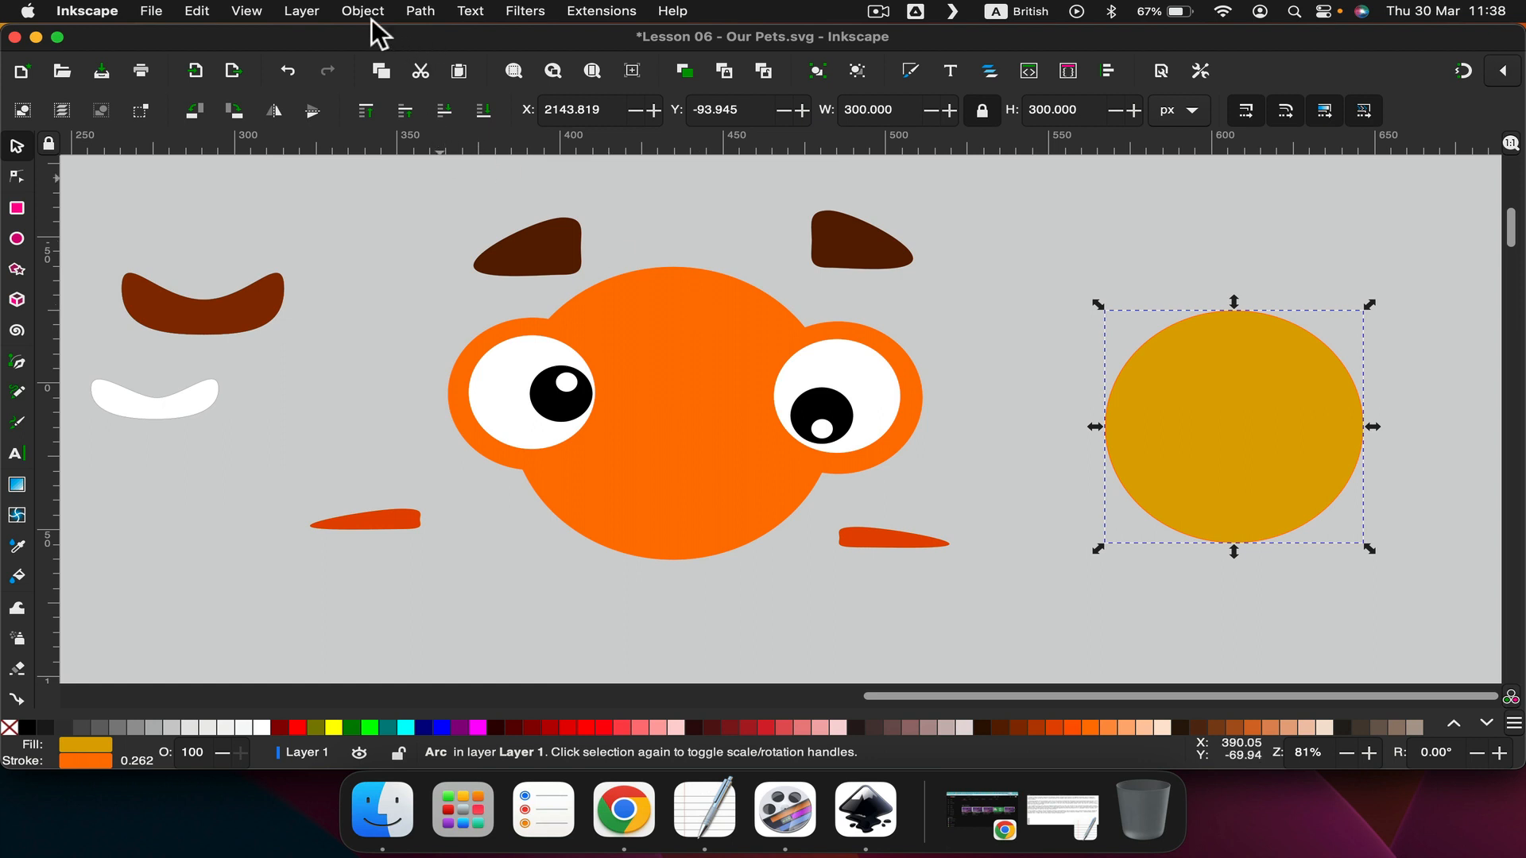
Convert the yellow circle to a path and pull its top node down near the bottom to form a smile, adjusting that node's handle.
{"action": "left_click", "coordinate": [422, 12]}
{"action": "left_click", "coordinate": [480, 41]}
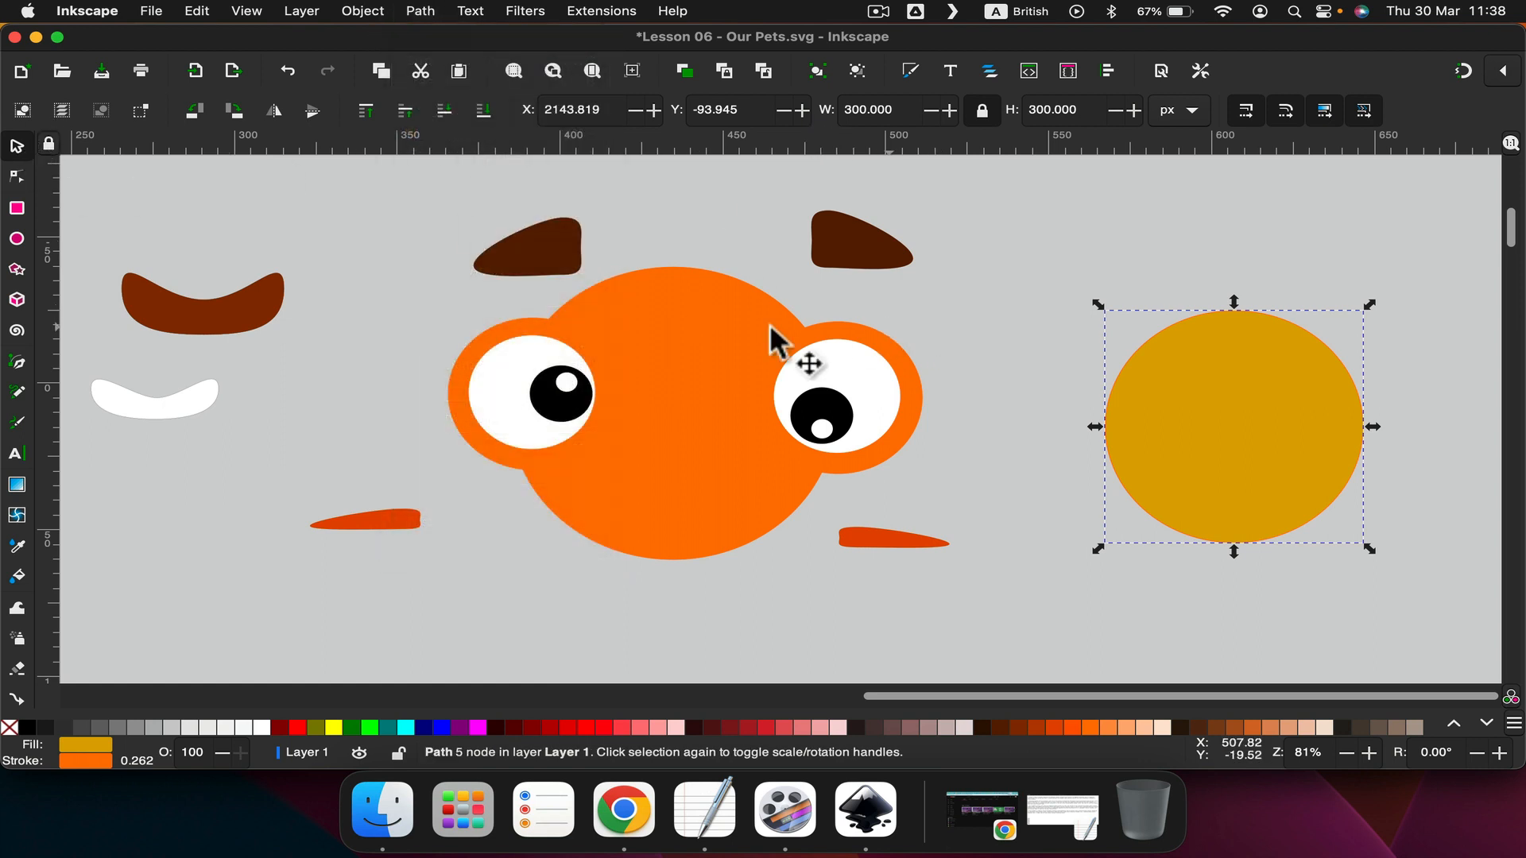
{"action": "left_click", "coordinate": [14, 180]}
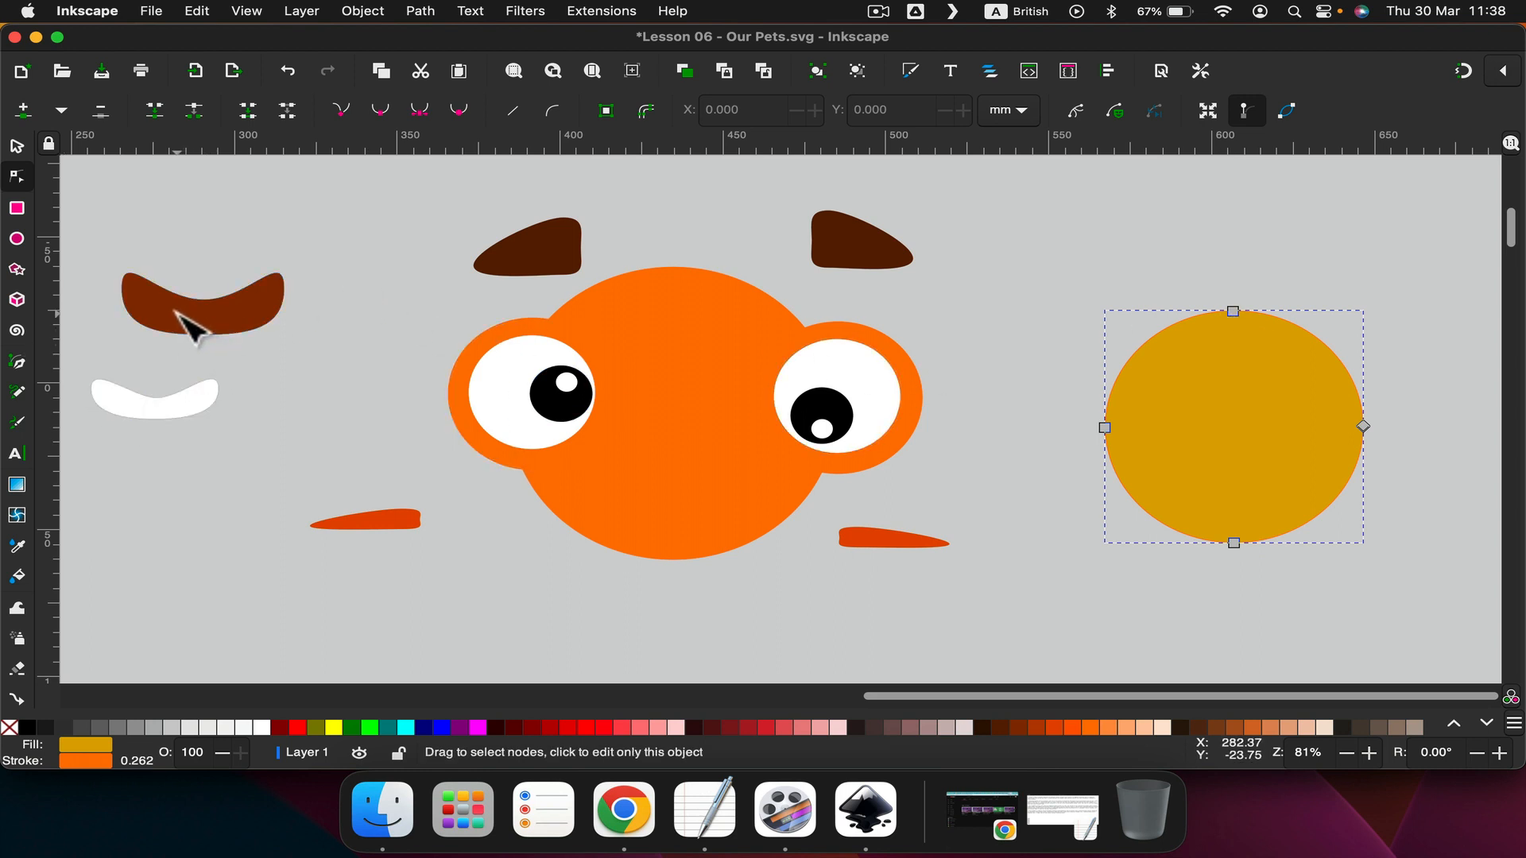
{"action": "left_click_drag", "start_coordinate": [1232, 313], "coordinate": [1231, 499]}
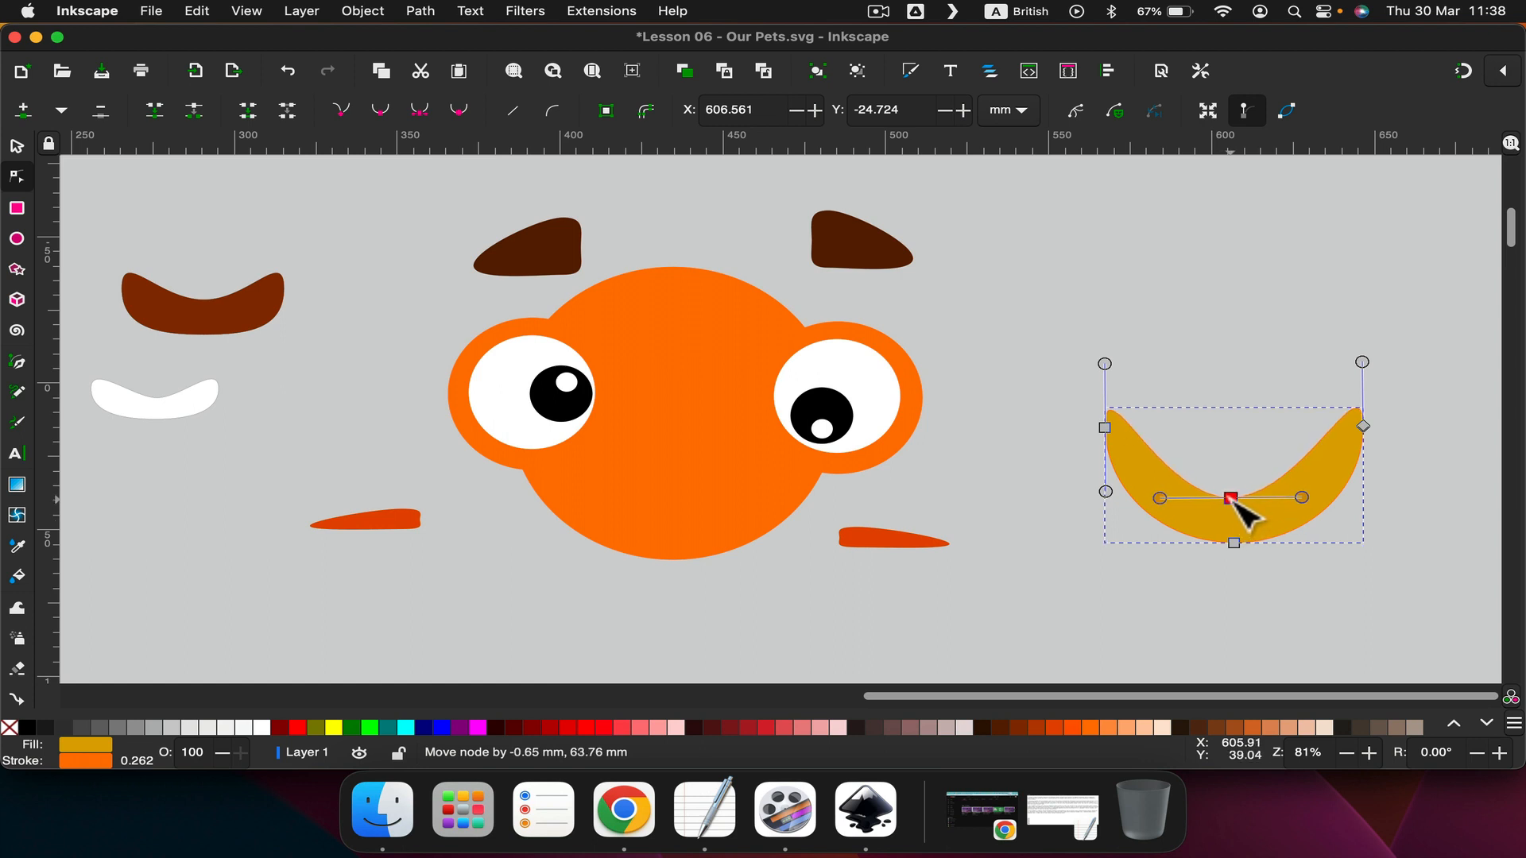
{"action": "left_click_drag", "start_coordinate": [1231, 499], "coordinate": [1176, 499]}
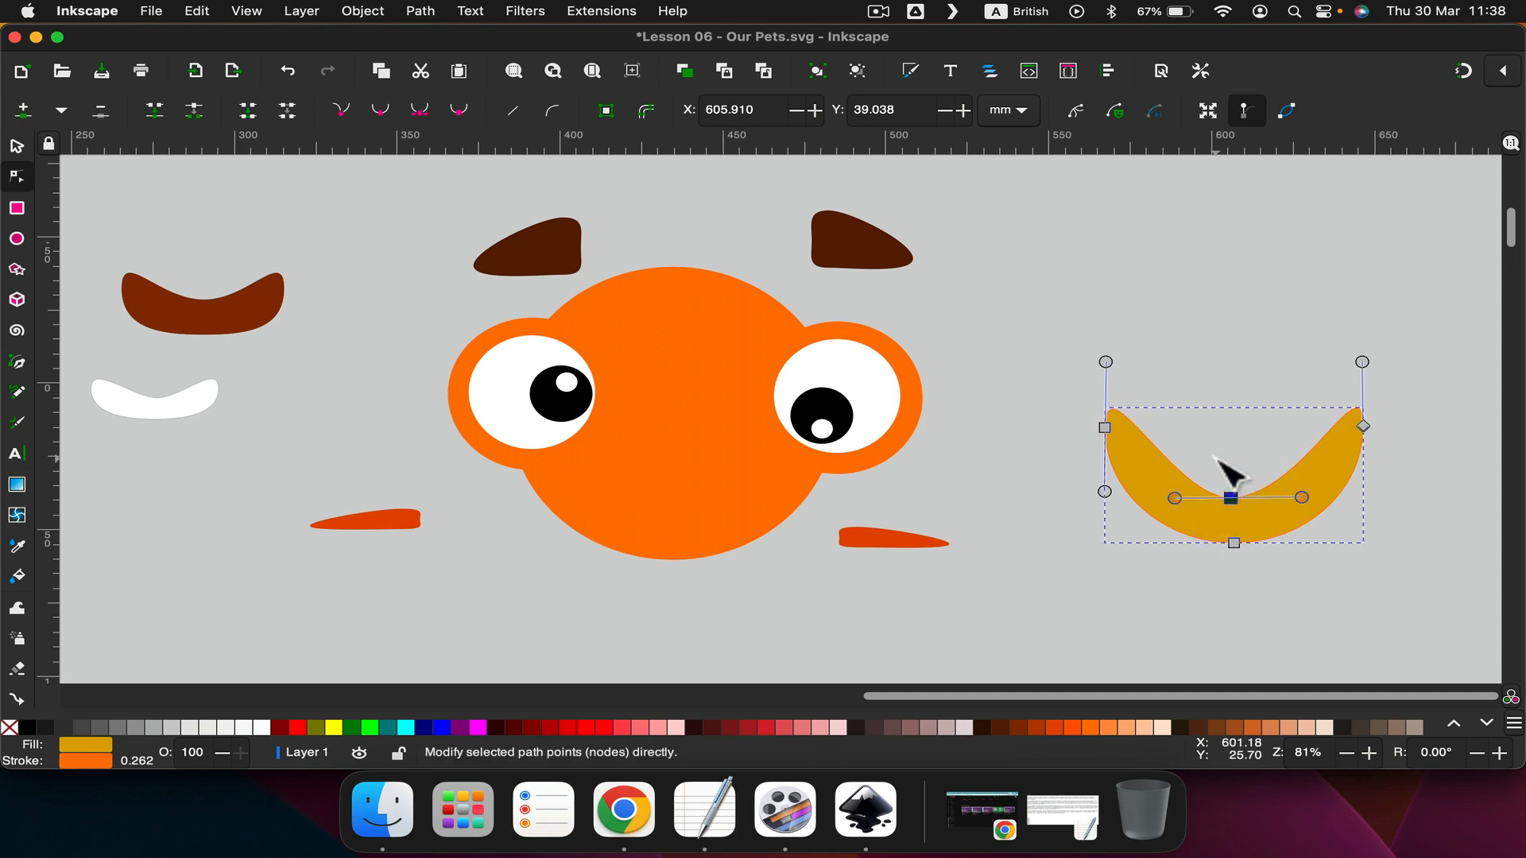
{"action": "left_click", "coordinate": [1157, 491]}
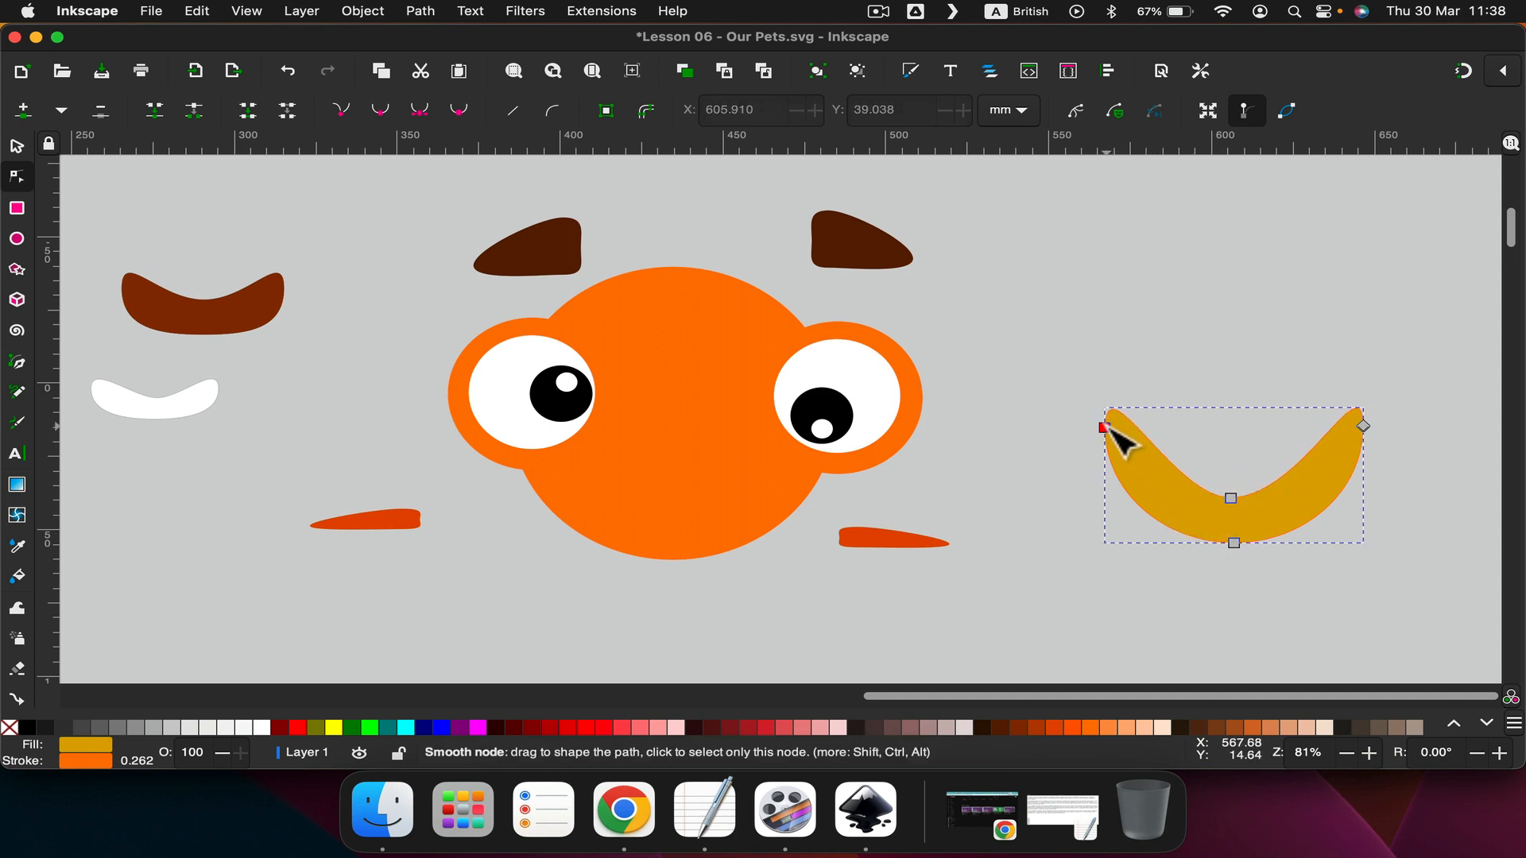
Lower the yellow smile's left end node slightly and adjust the handles of both end nodes to round its tips.
{"action": "left_click_drag", "start_coordinate": [1105, 427], "coordinate": [1104, 436]}
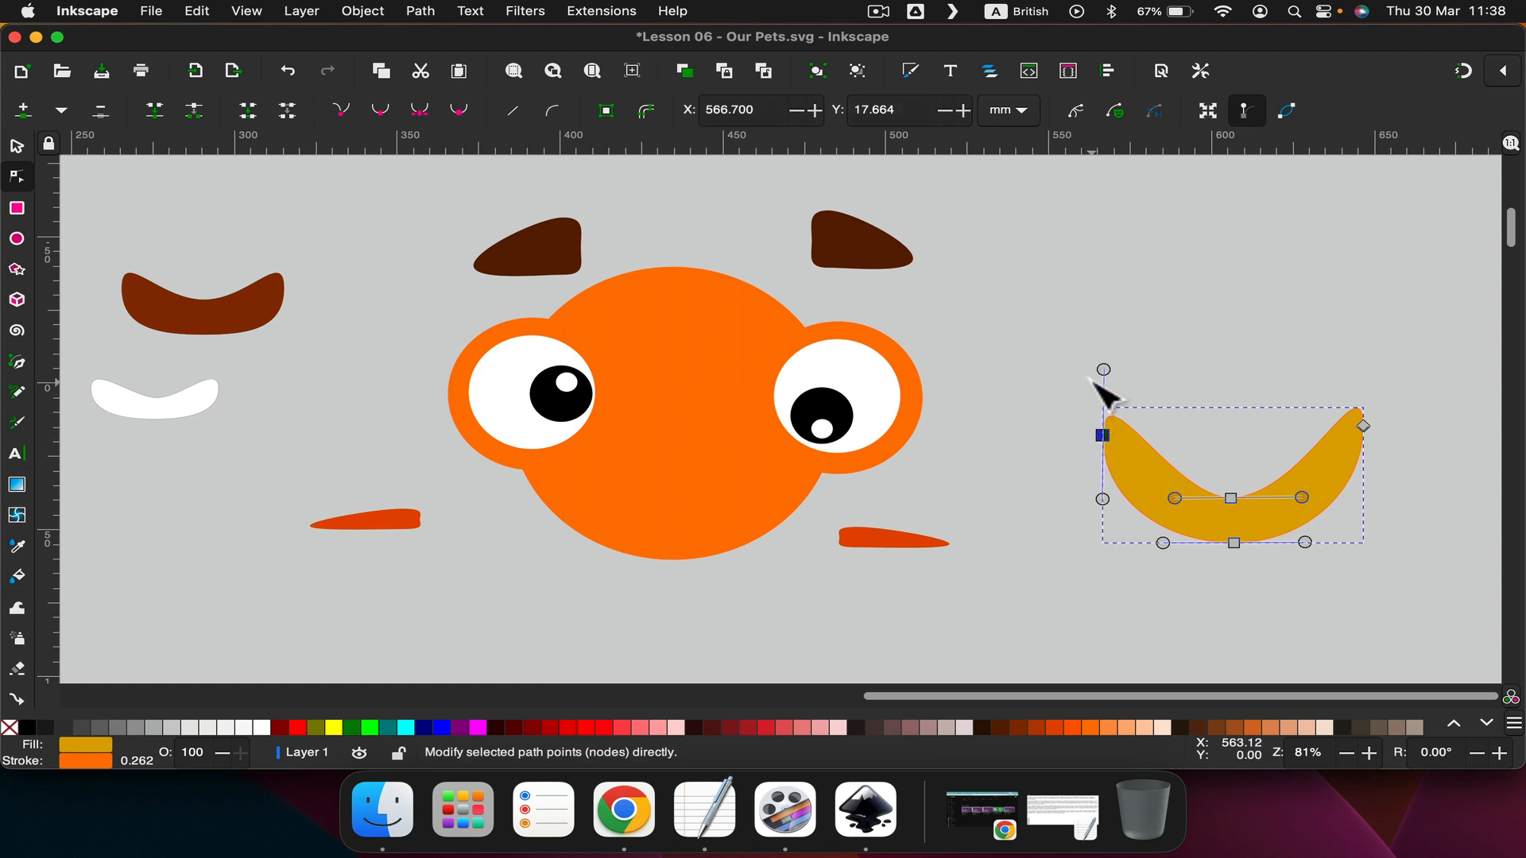
{"action": "left_click_drag", "start_coordinate": [1104, 371], "coordinate": [1121, 431]}
{"action": "left_click", "coordinate": [1363, 426]}
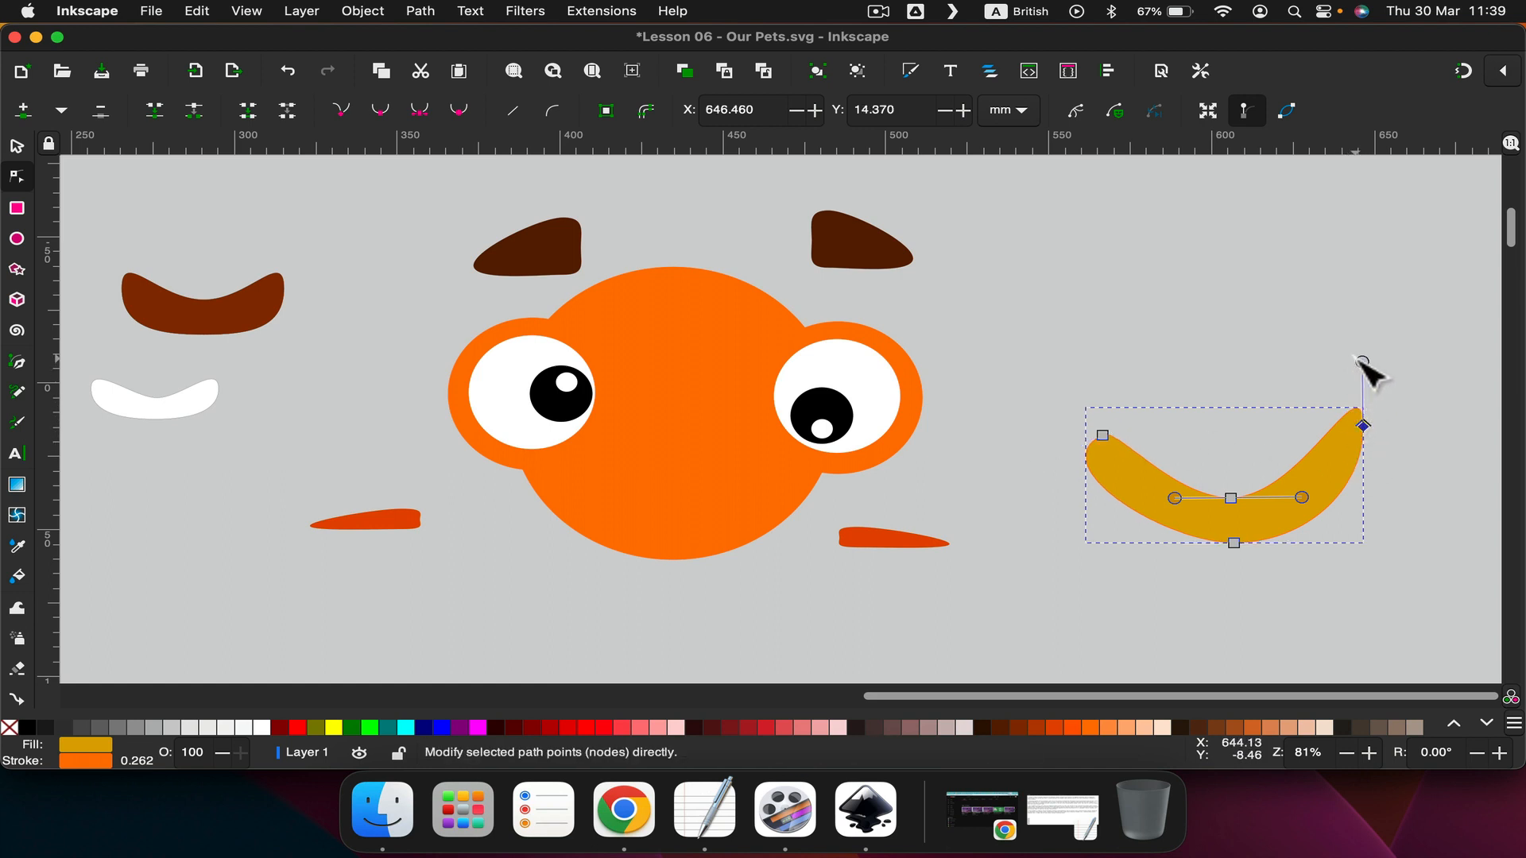
{"action": "left_click", "coordinate": [1353, 379]}
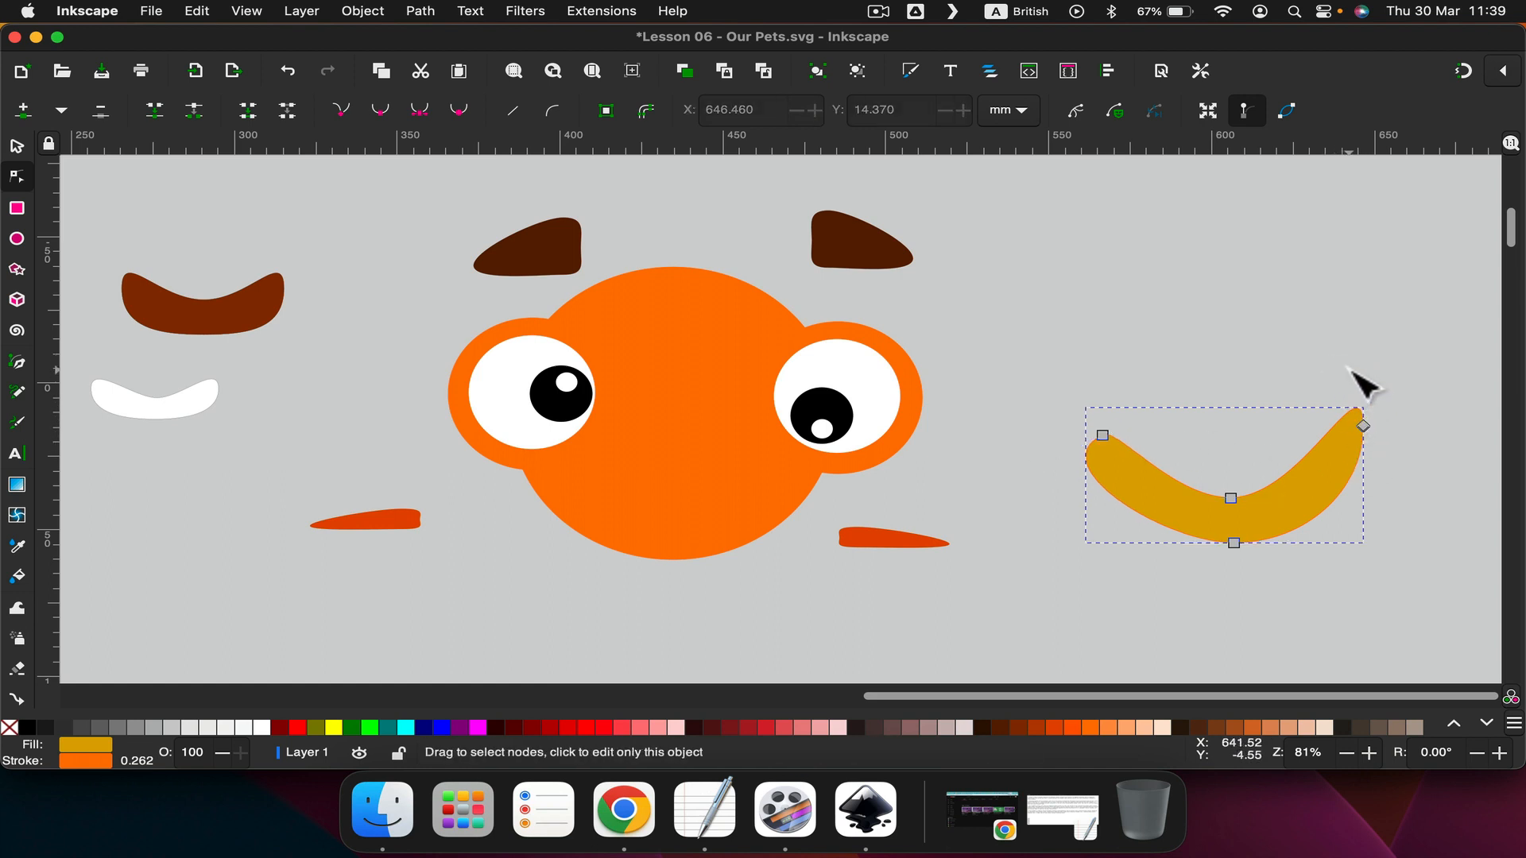
{"action": "left_click", "coordinate": [1362, 425]}
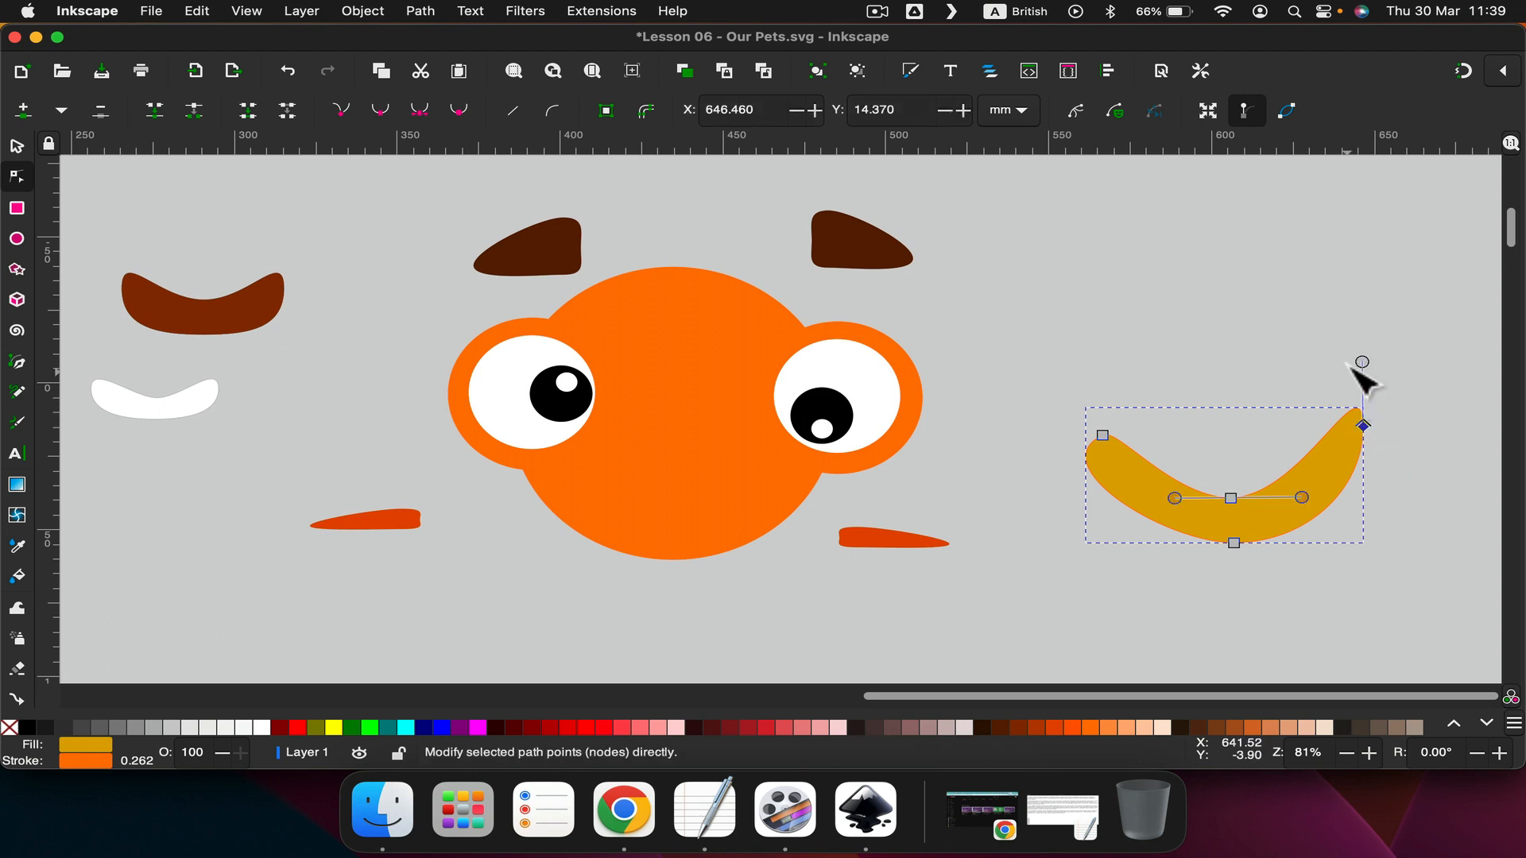
{"action": "left_click_drag", "start_coordinate": [1363, 363], "coordinate": [1318, 402]}
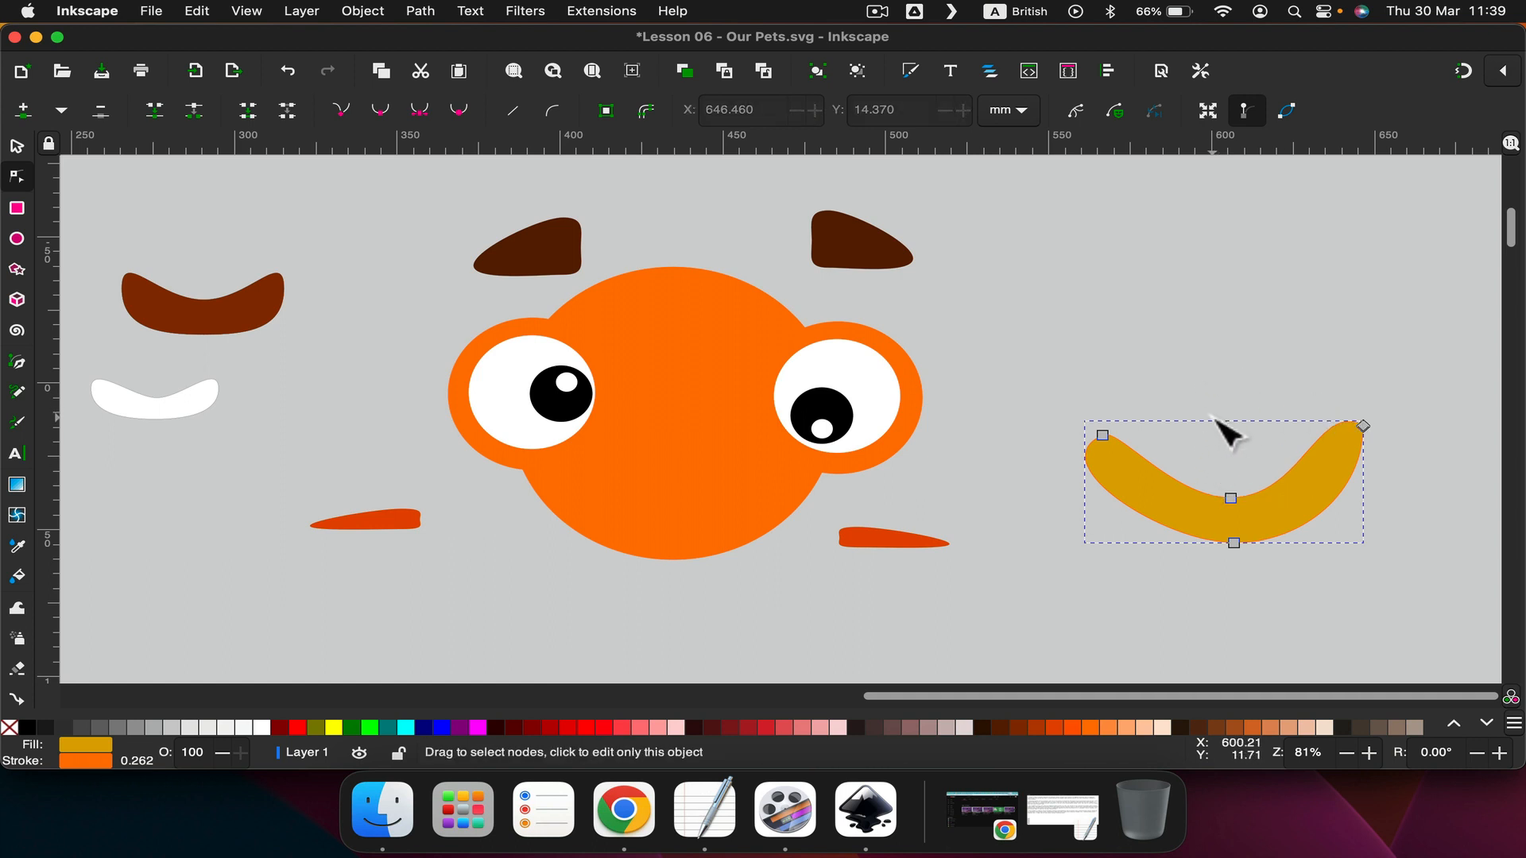
{"action": "left_click", "coordinate": [1218, 433]}
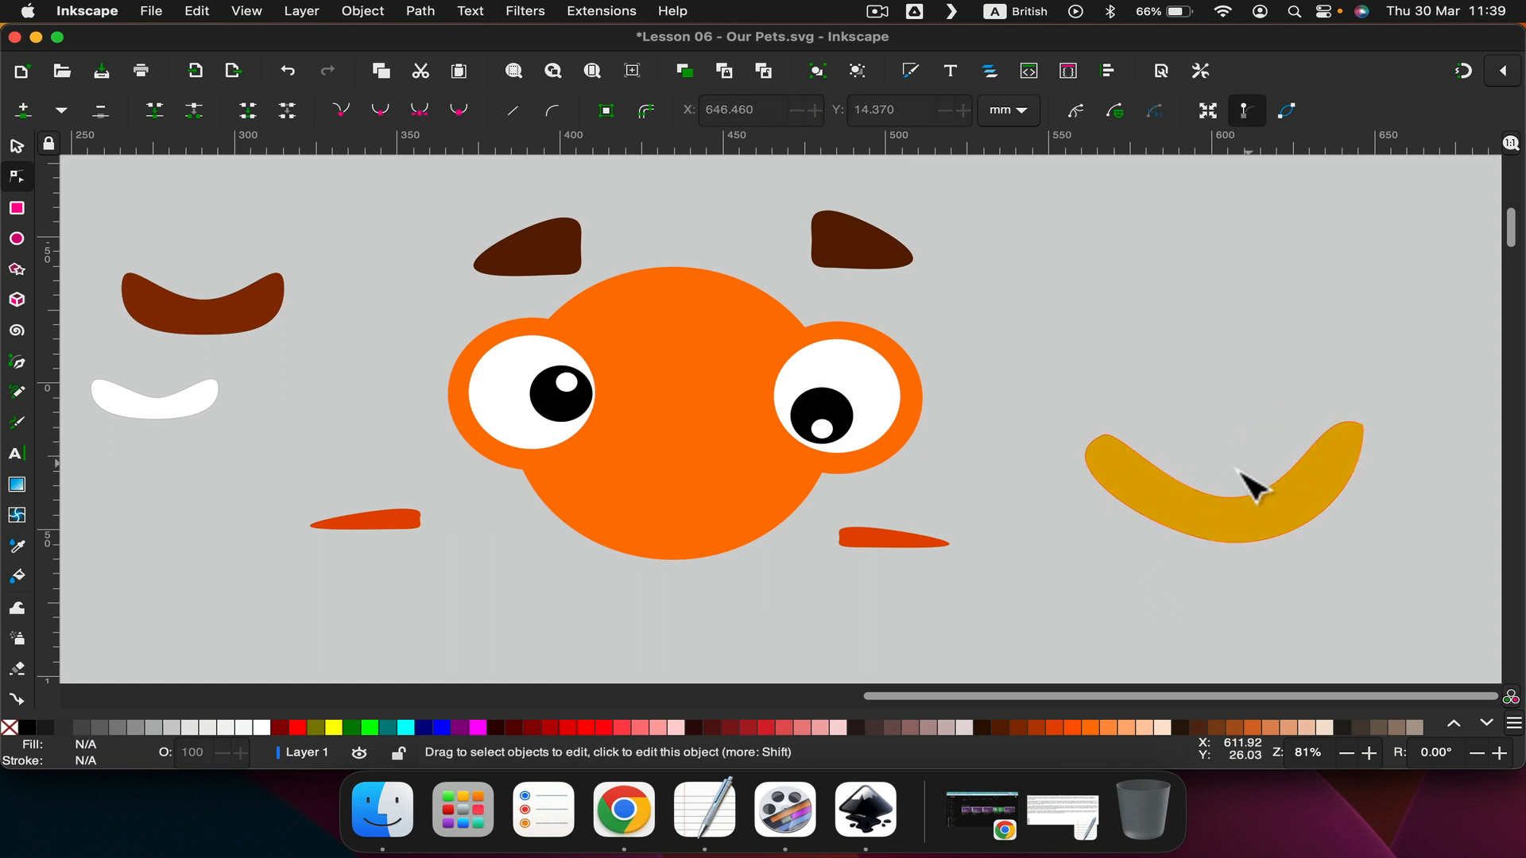
Compare the nodes of the brown mouth and white teeth, and delete the yellow smile shape.
{"action": "left_click", "coordinate": [1320, 463]}
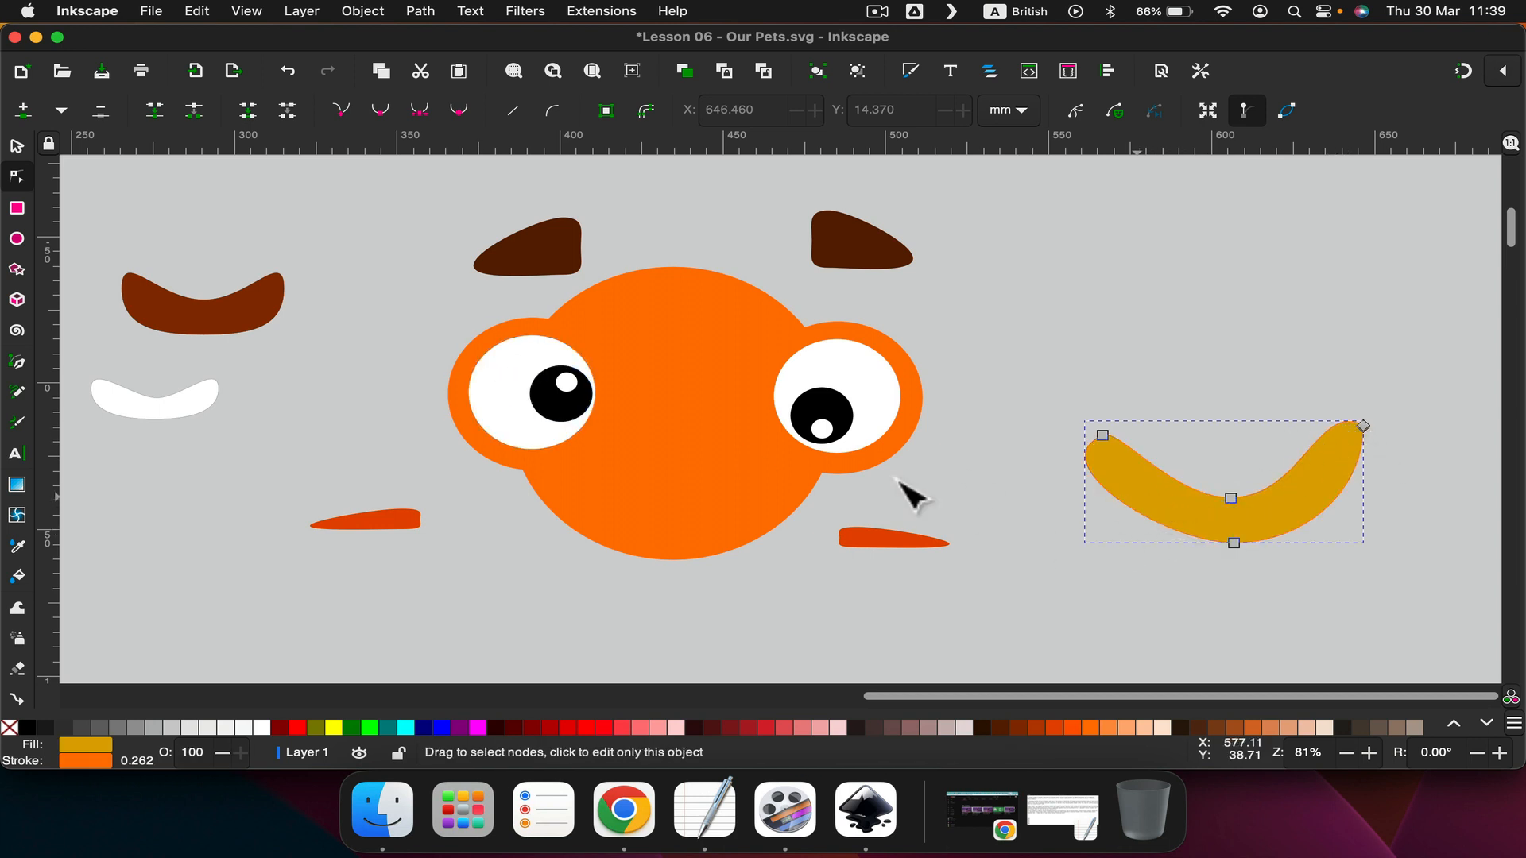
{"action": "key", "text": "BackSpace"}
{"action": "left_click", "coordinate": [173, 320]}
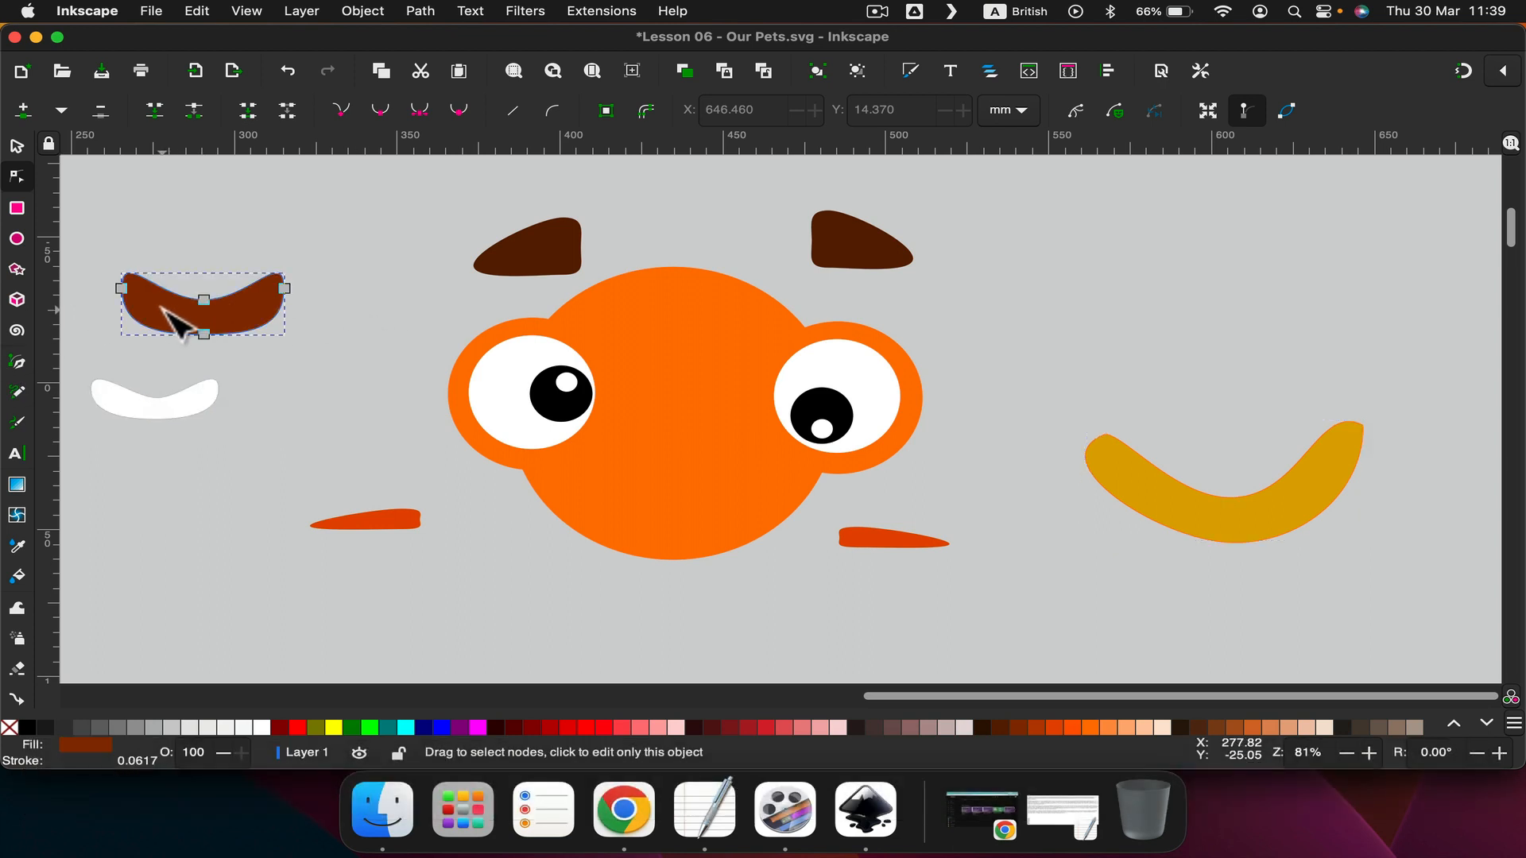
{"action": "left_click", "coordinate": [127, 402]}
{"action": "left_click", "coordinate": [193, 322]}
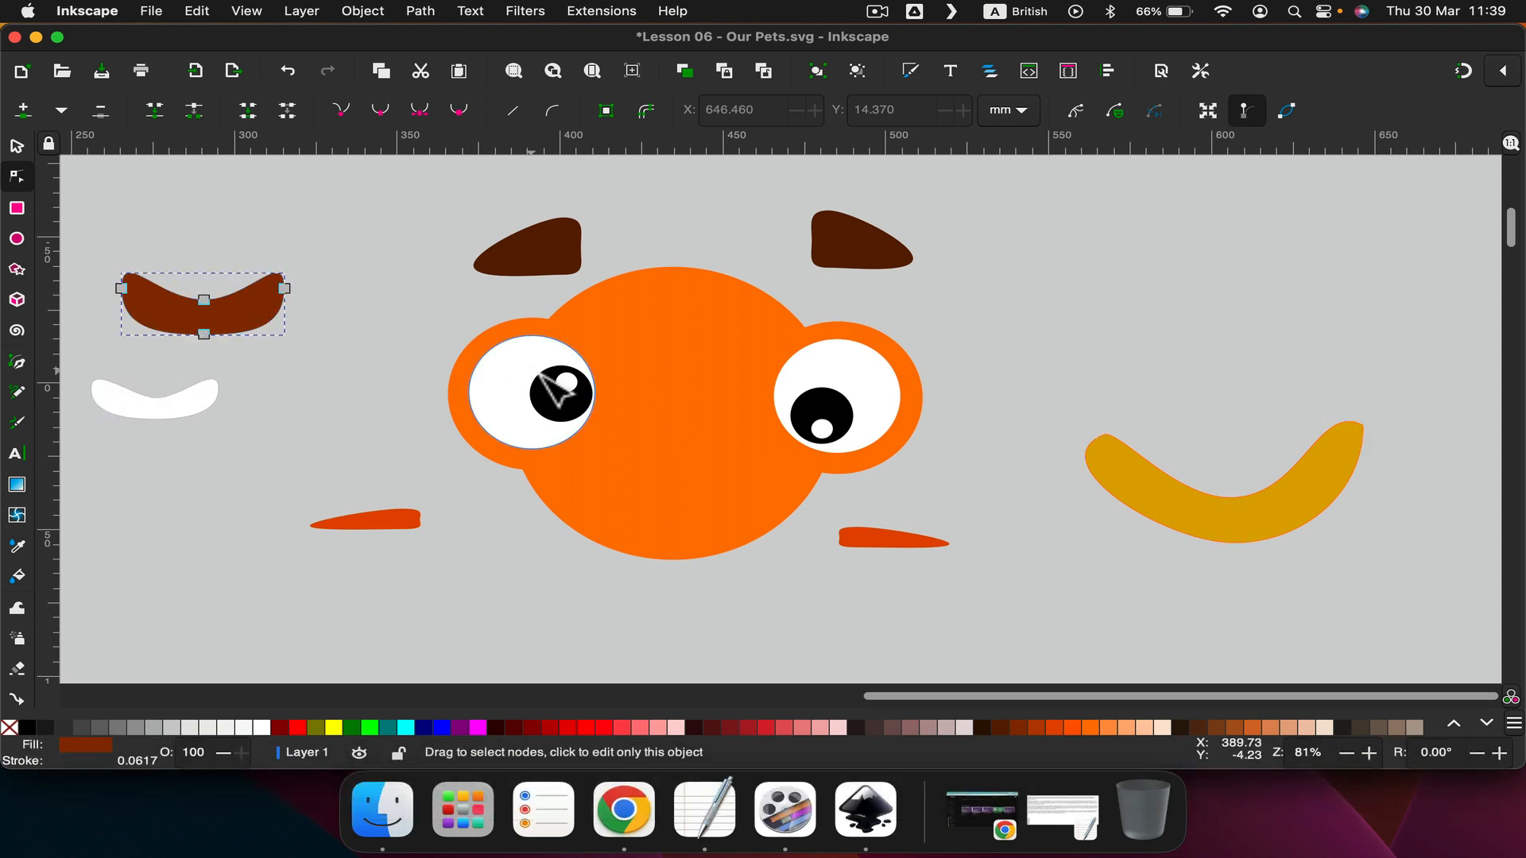
{"action": "left_click", "coordinate": [1084, 477]}
{"action": "key", "text": "BackSpace"}
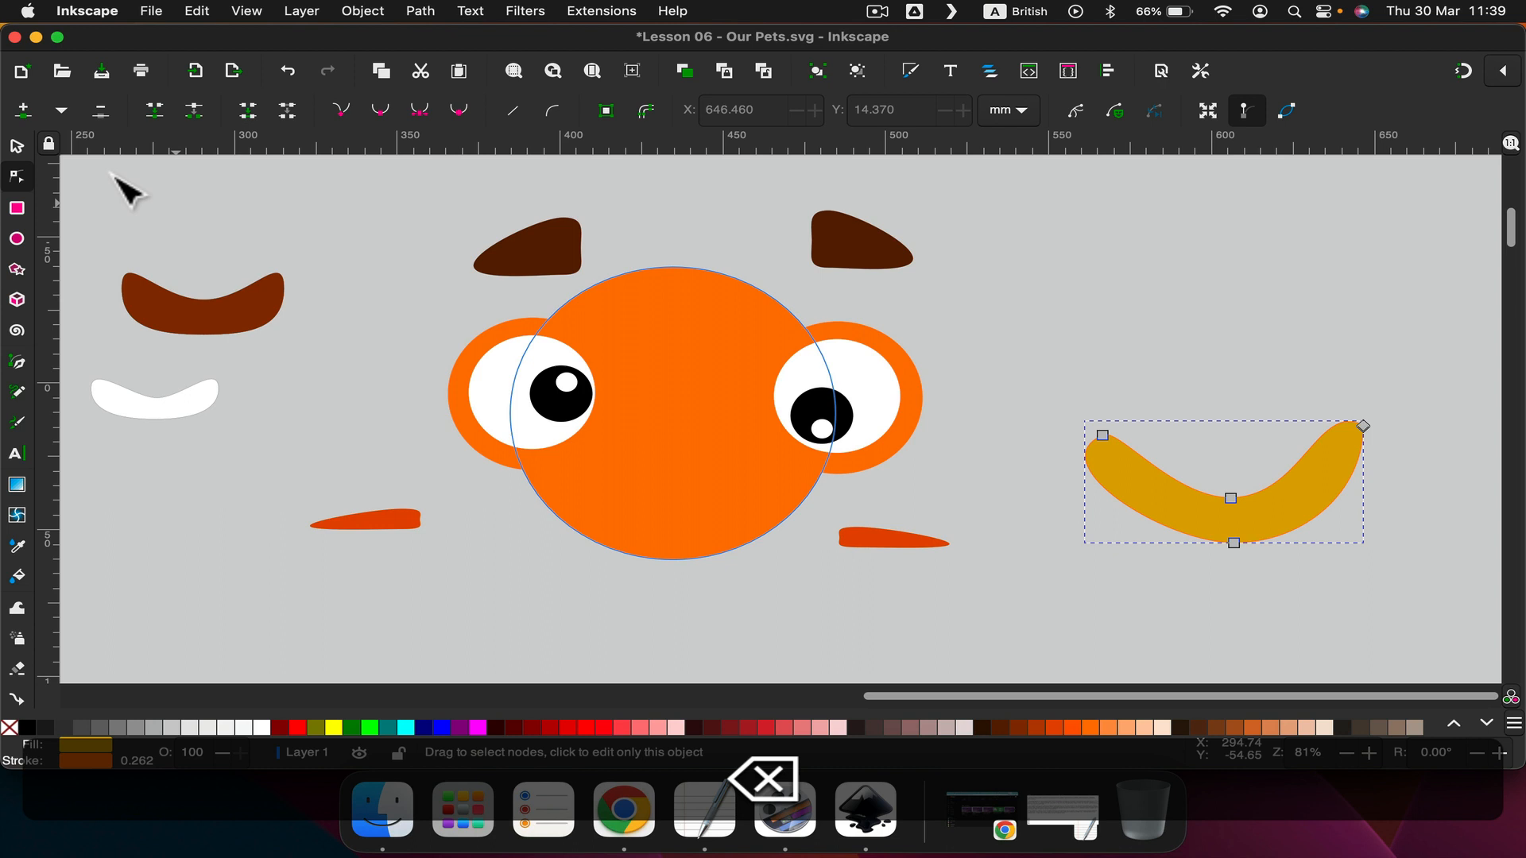
{"action": "left_click", "coordinate": [16, 146]}
{"action": "key", "text": "BackSpace"}
Duplicate the brown mouth as a smaller red shape inside it, and move both mouth shapes together up and right.
{"action": "left_click", "coordinate": [170, 318]}
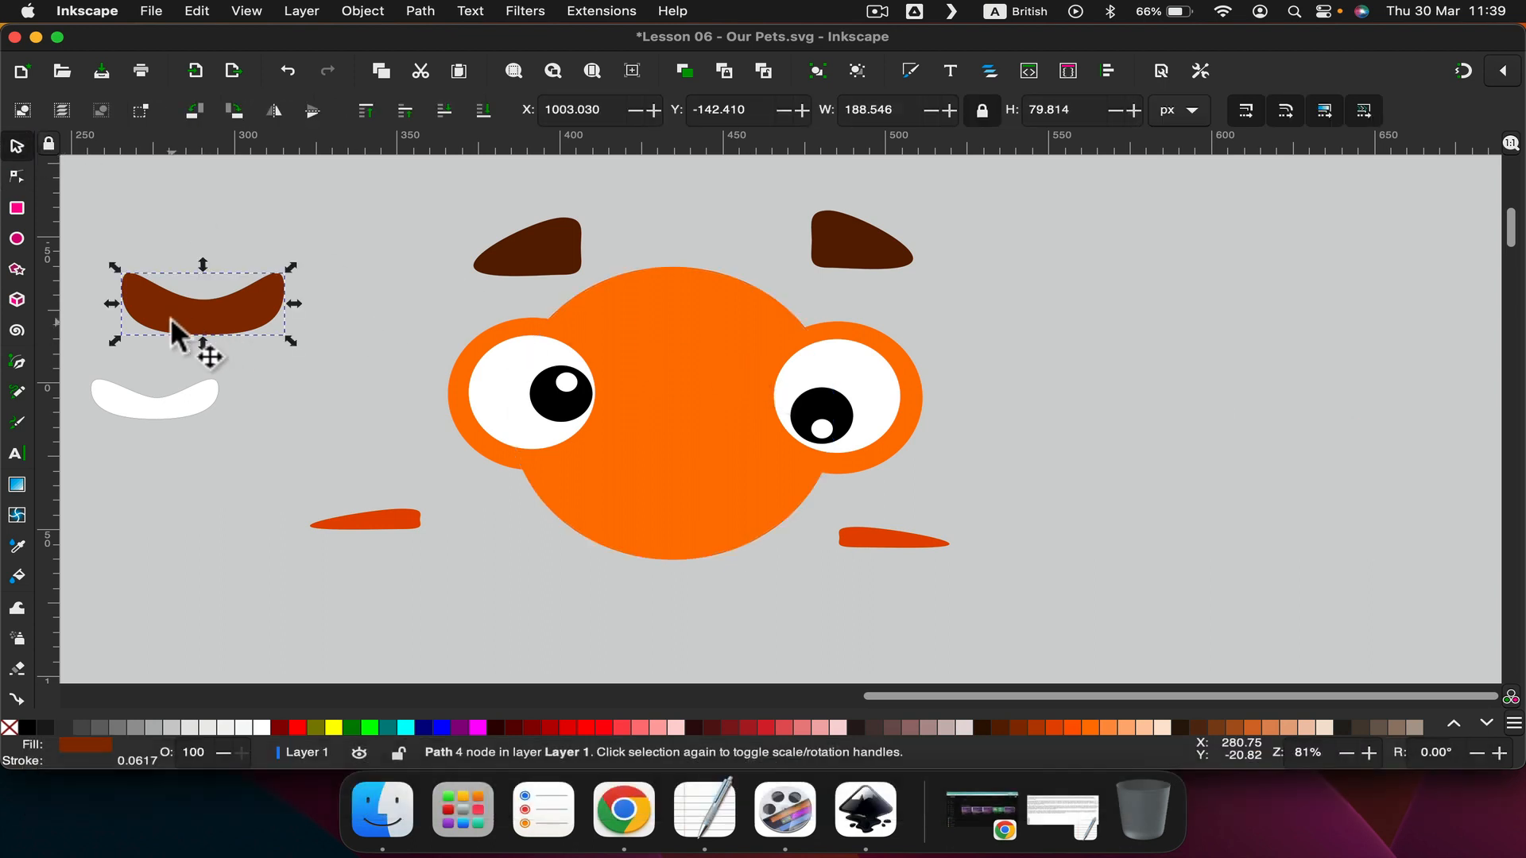
{"action": "key", "text": "super+d"}
{"action": "mouse_move", "coordinate": [227, 321]}
{"action": "left_mouse_down"}
{"action": "mouse_move", "coordinate": [478, 402]}
{"action": "mouse_move", "coordinate": [349, 481]}
{"action": "mouse_move", "coordinate": [408, 500]}
{"action": "mouse_move", "coordinate": [260, 383]}
{"action": "mouse_move", "coordinate": [202, 304]}
{"action": "left_mouse_up"}
{"action": "left_click", "coordinate": [585, 726]}
{"action": "left_click_drag", "start_coordinate": [95, 236], "coordinate": [332, 360]}
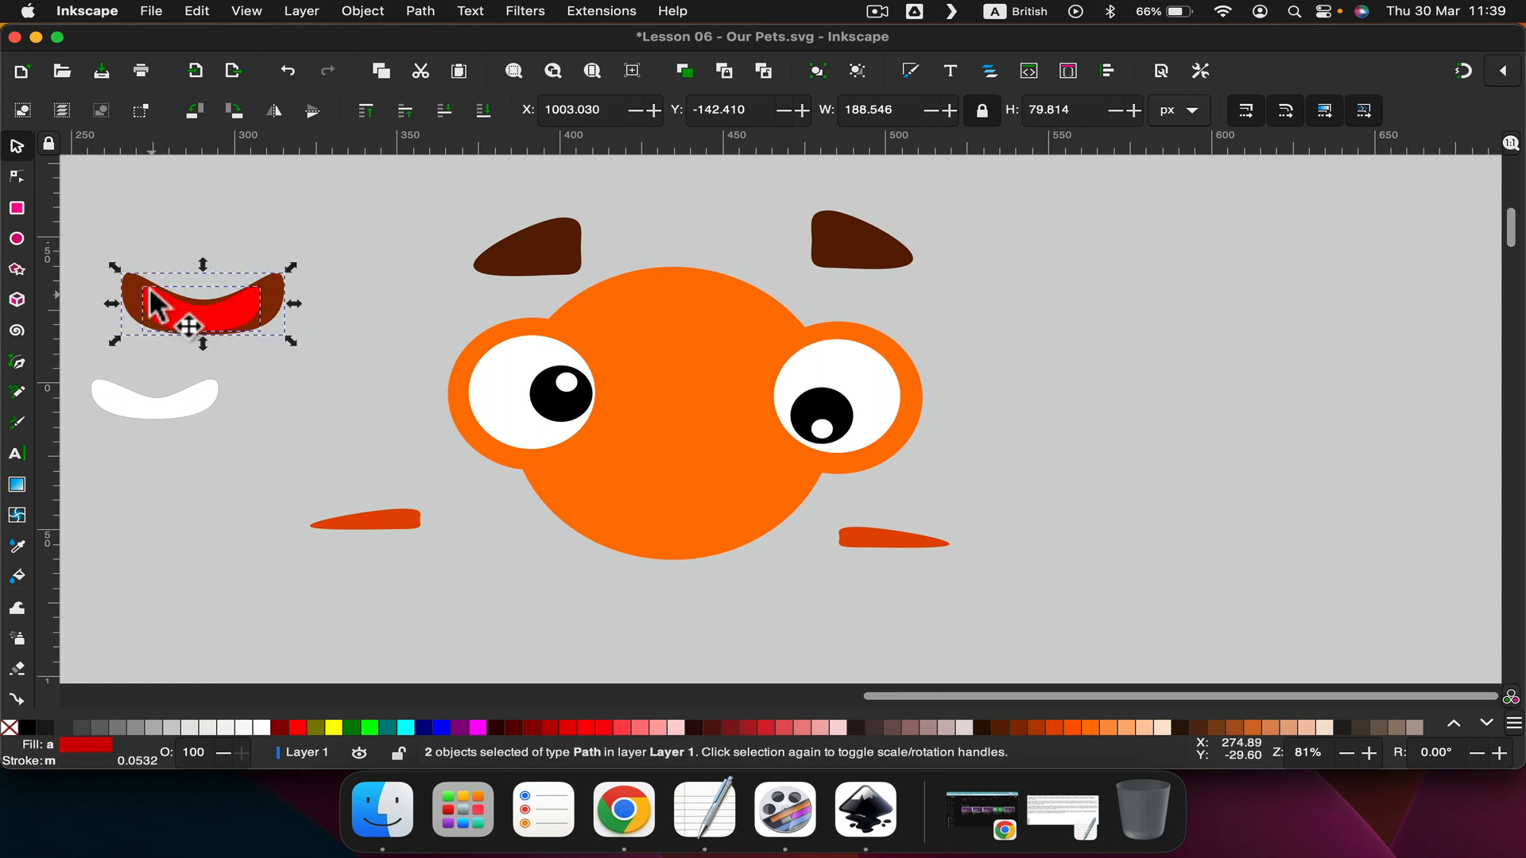
{"action": "left_click_drag", "start_coordinate": [163, 306], "coordinate": [187, 262]}
Draw a red ellipse about 63 by 56 mm beside the orange pet and set its width to 200 px with proportions locked.
{"action": "left_click", "coordinate": [364, 520]}
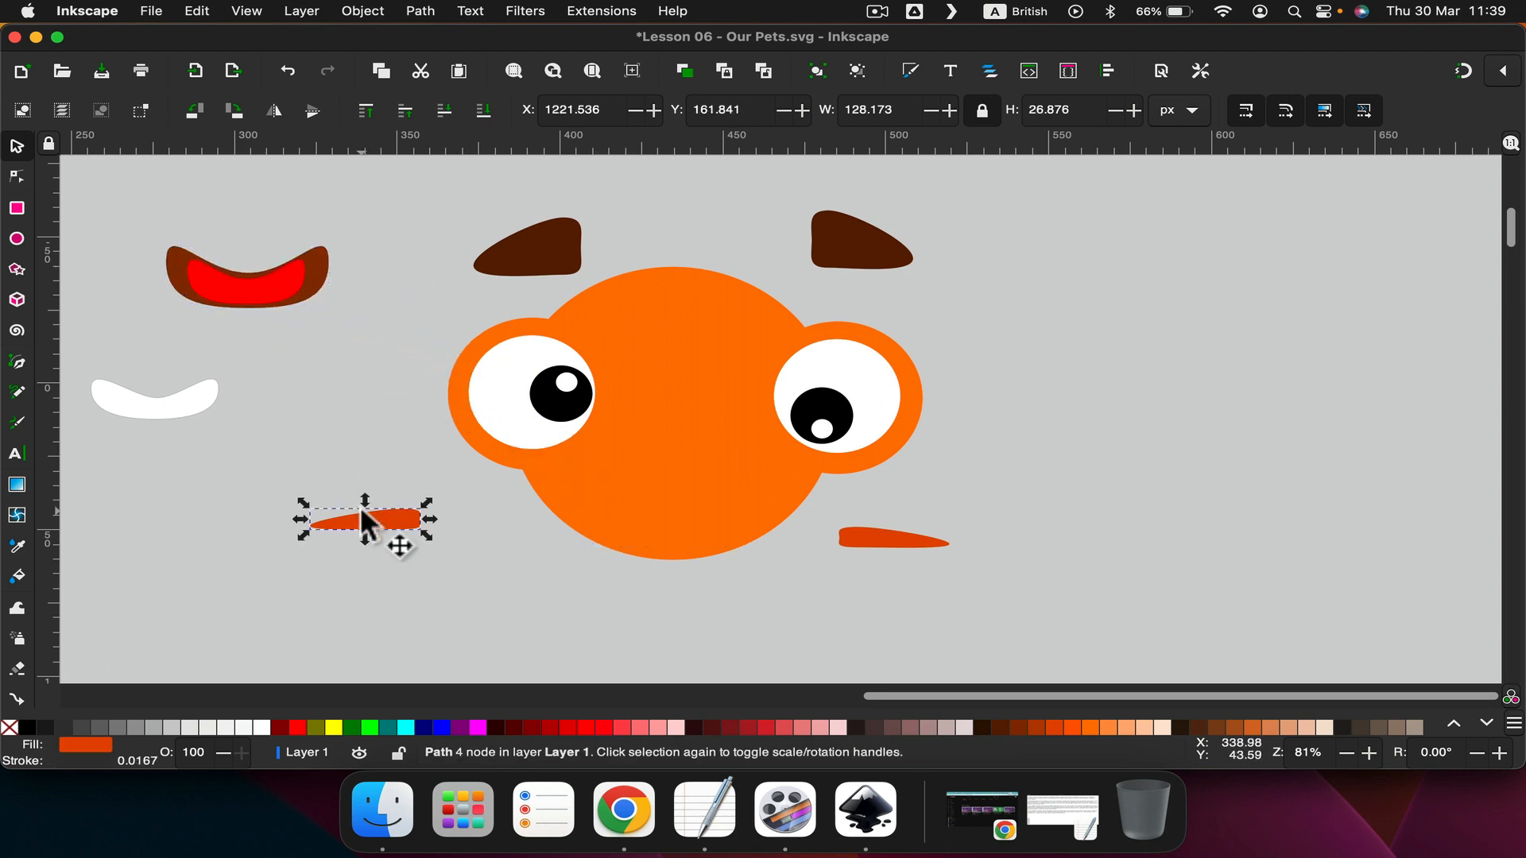
{"action": "left_click", "coordinate": [24, 243]}
{"action": "left_click_drag", "start_coordinate": [1090, 305], "coordinate": [1298, 469]}
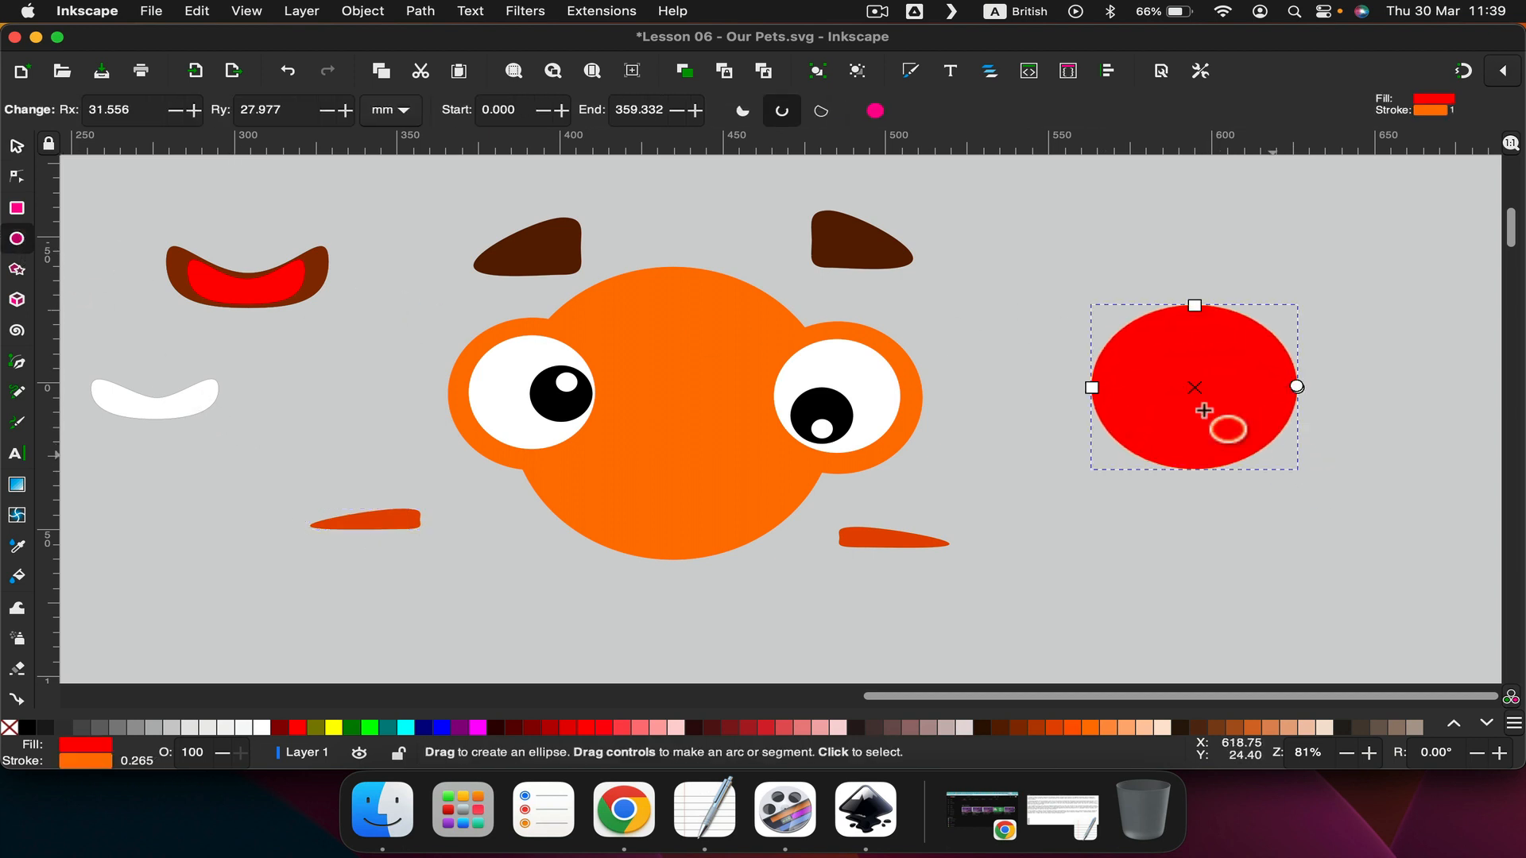
{"action": "left_click", "coordinate": [20, 148]}
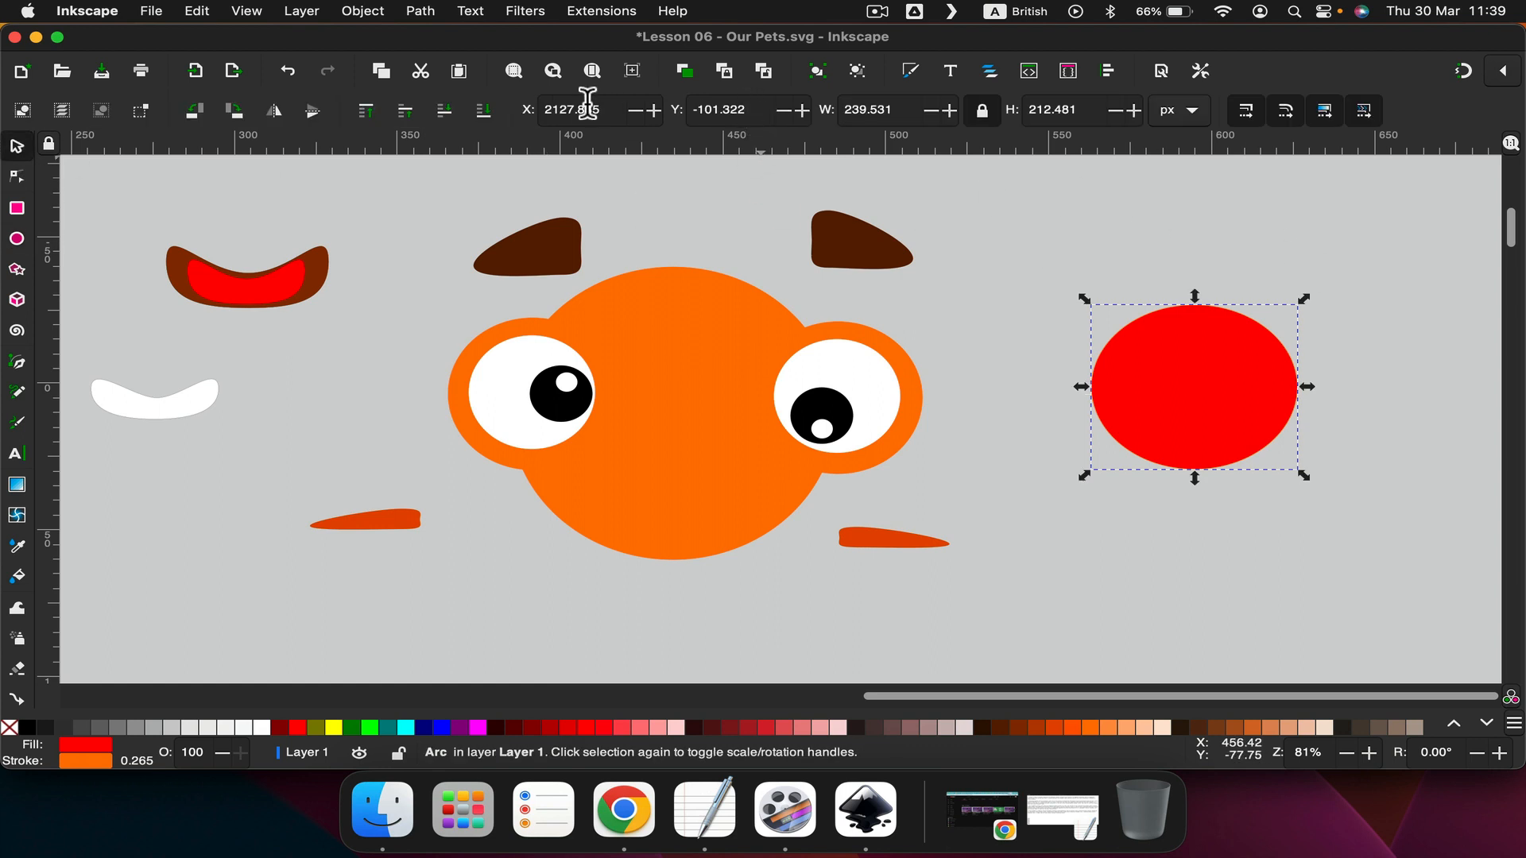
{"action": "double_click", "coordinate": [914, 109]}
{"action": "type", "text": "200"}
{"action": "key", "text": "Tab"}
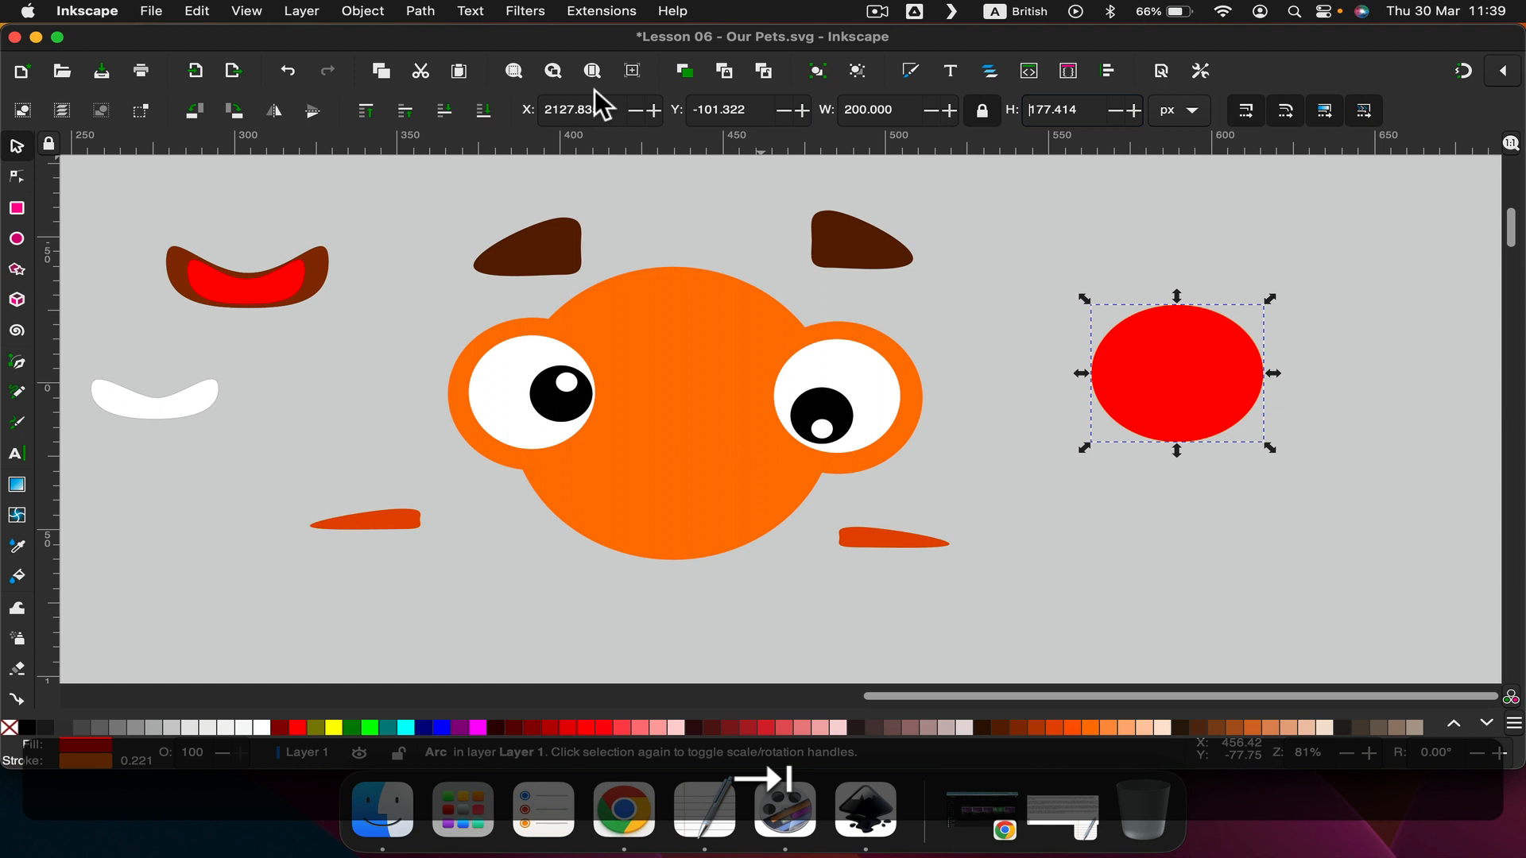
Select all objects in the drawing and scale them proportionally to a width of 200 px, then a height of 200 px.
{"action": "key", "text": "super+a"}
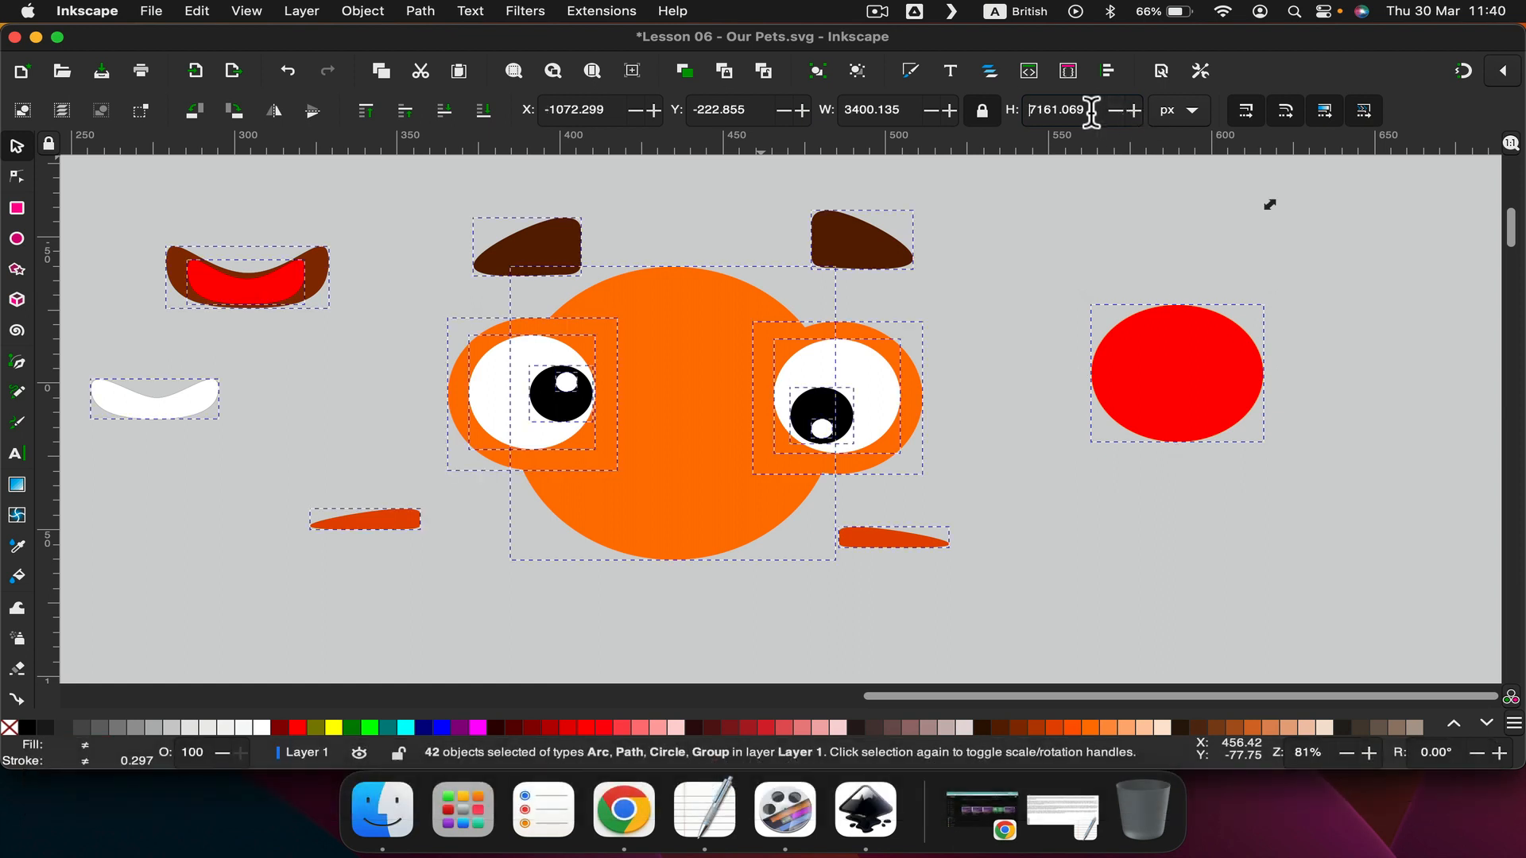
{"action": "left_click", "coordinate": [1092, 112]}
{"action": "left_click", "coordinate": [904, 110]}
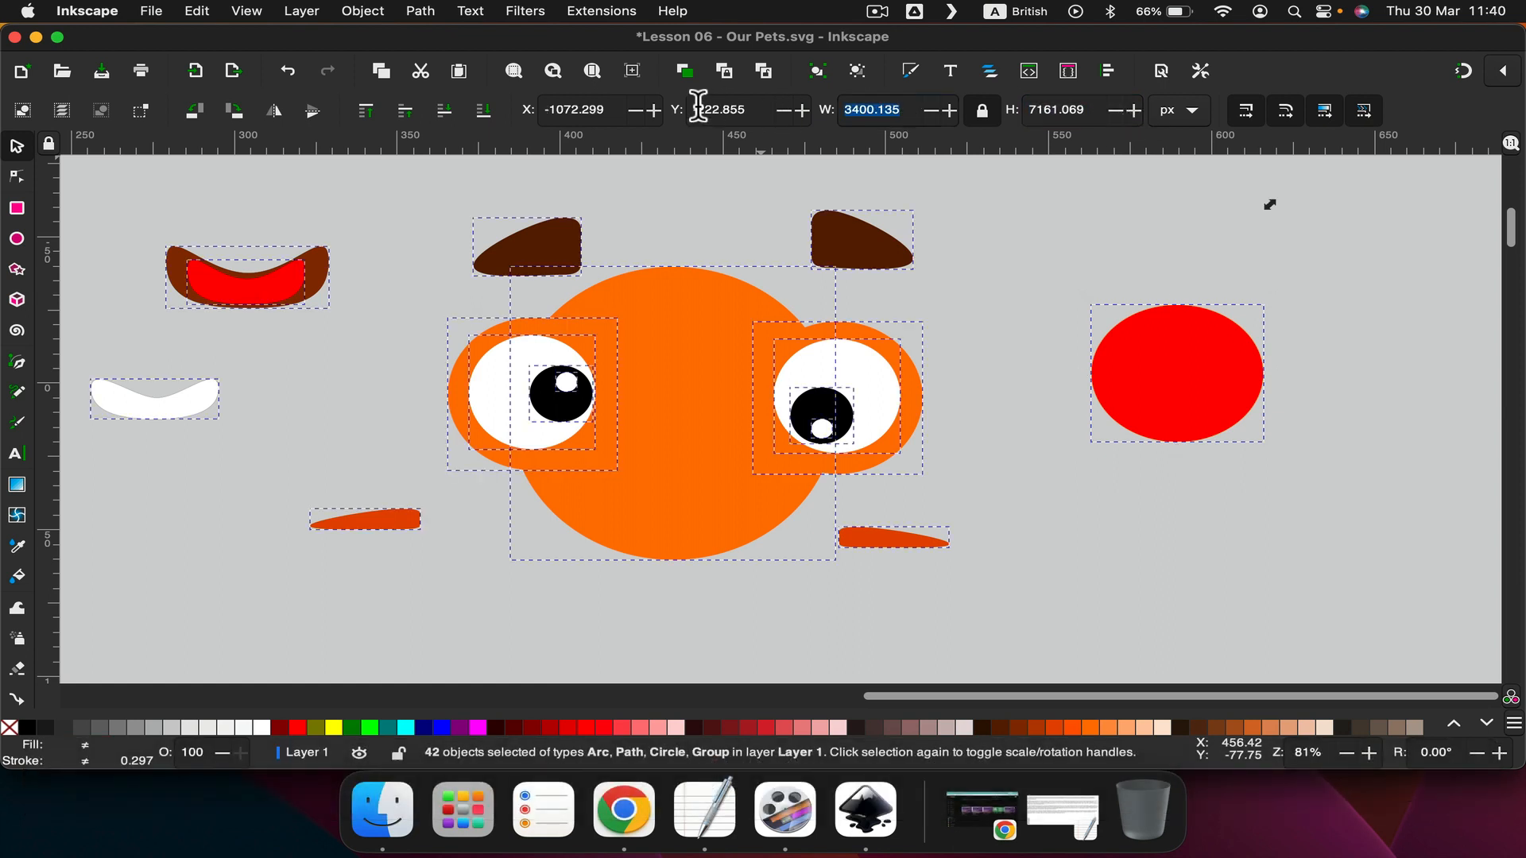
{"action": "type", "text": "200"}
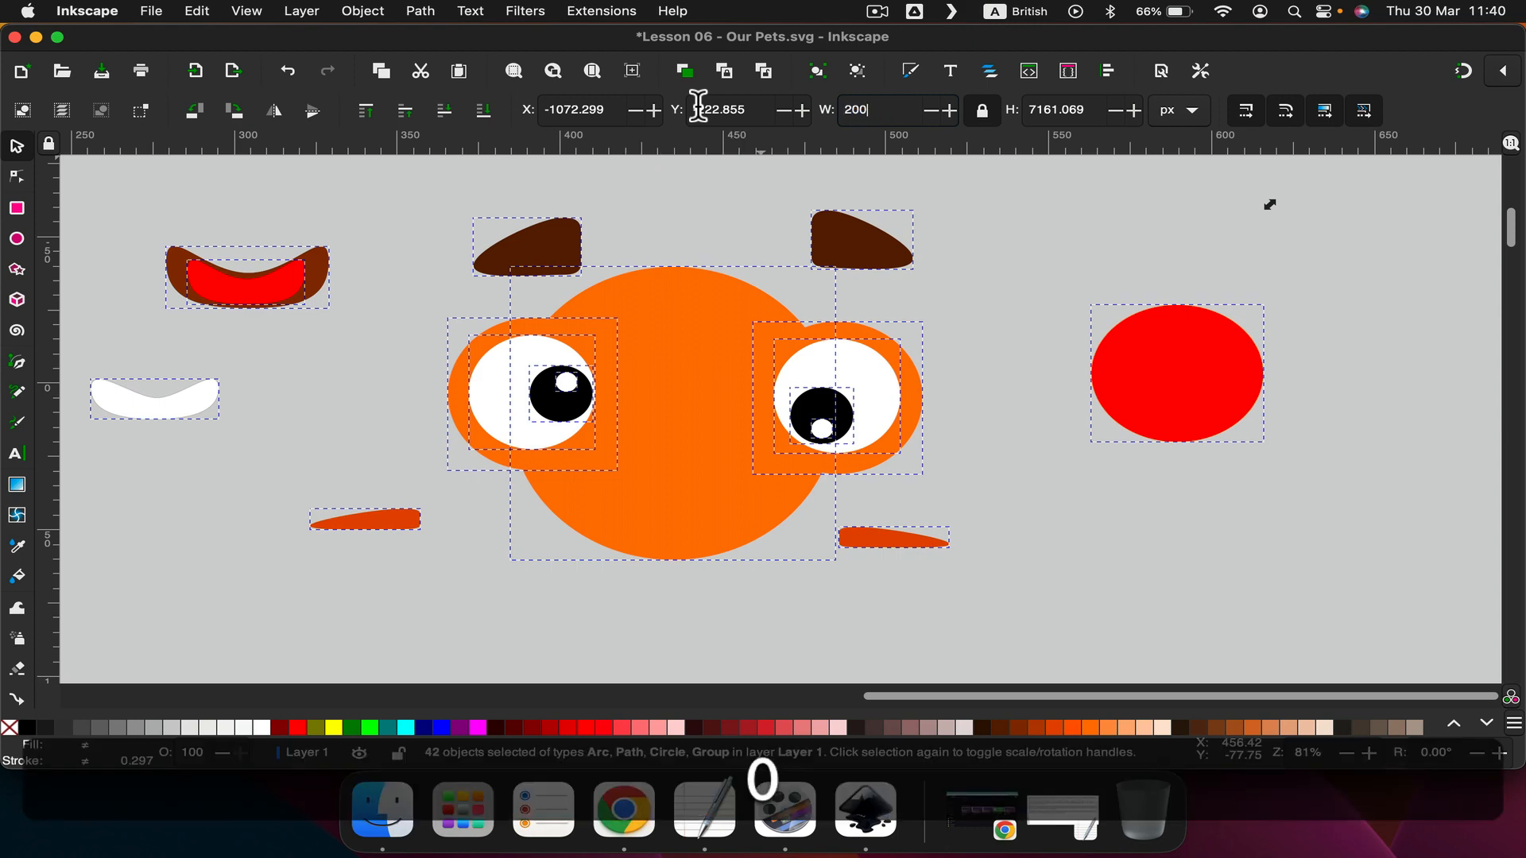
{"action": "key", "text": "Return"}
{"action": "left_click", "coordinate": [1093, 110]}
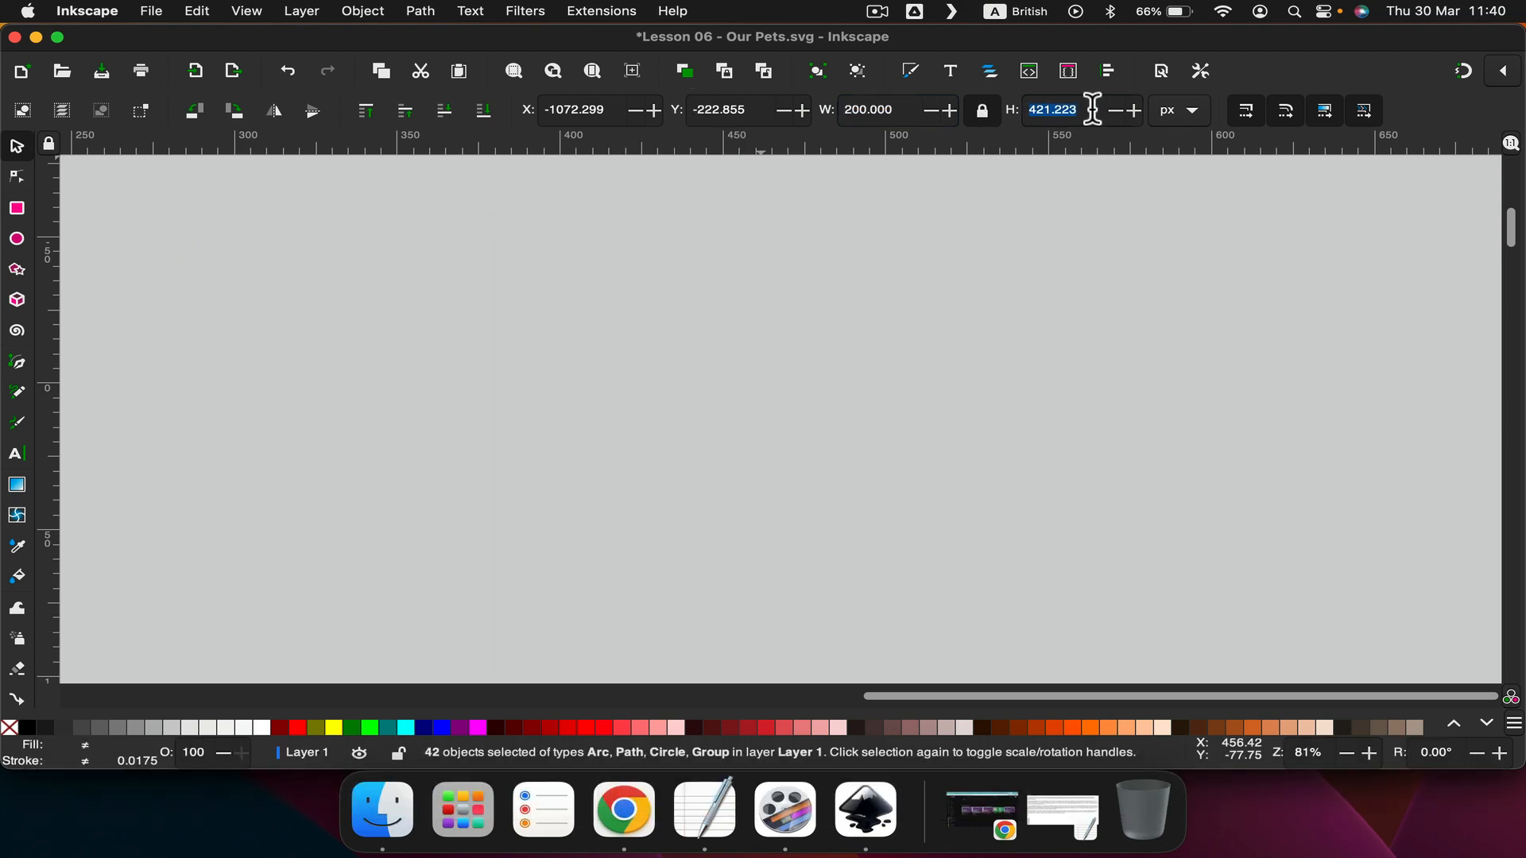
{"action": "type", "text": "200"}
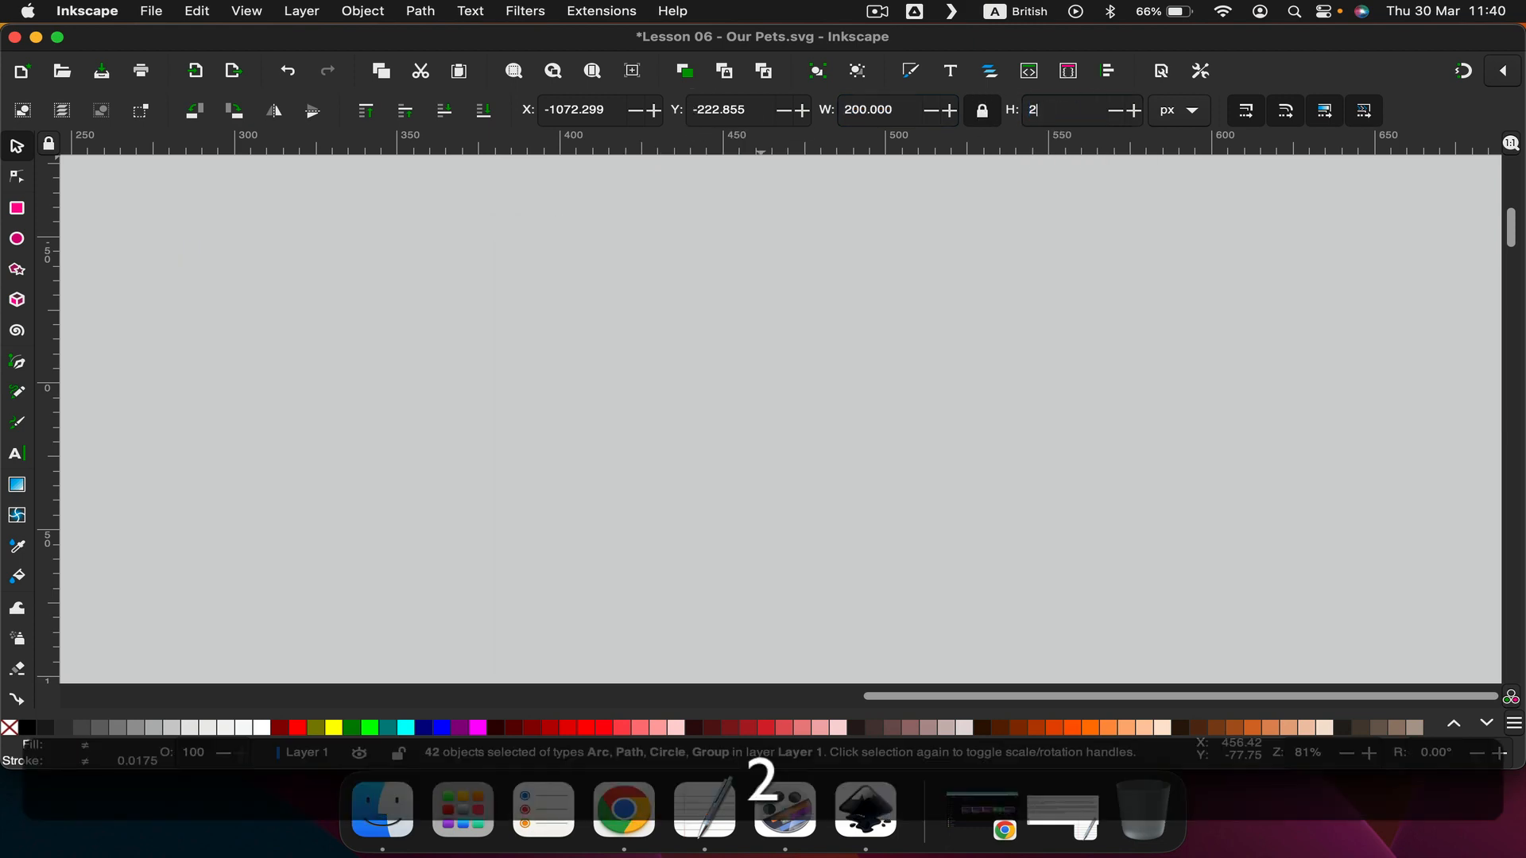
{"action": "key", "text": "Return"}
Examine the scaled-down pets and the separate orange pet parts up close, and compare their location with the page.
{"action": "key", "text": "4"}
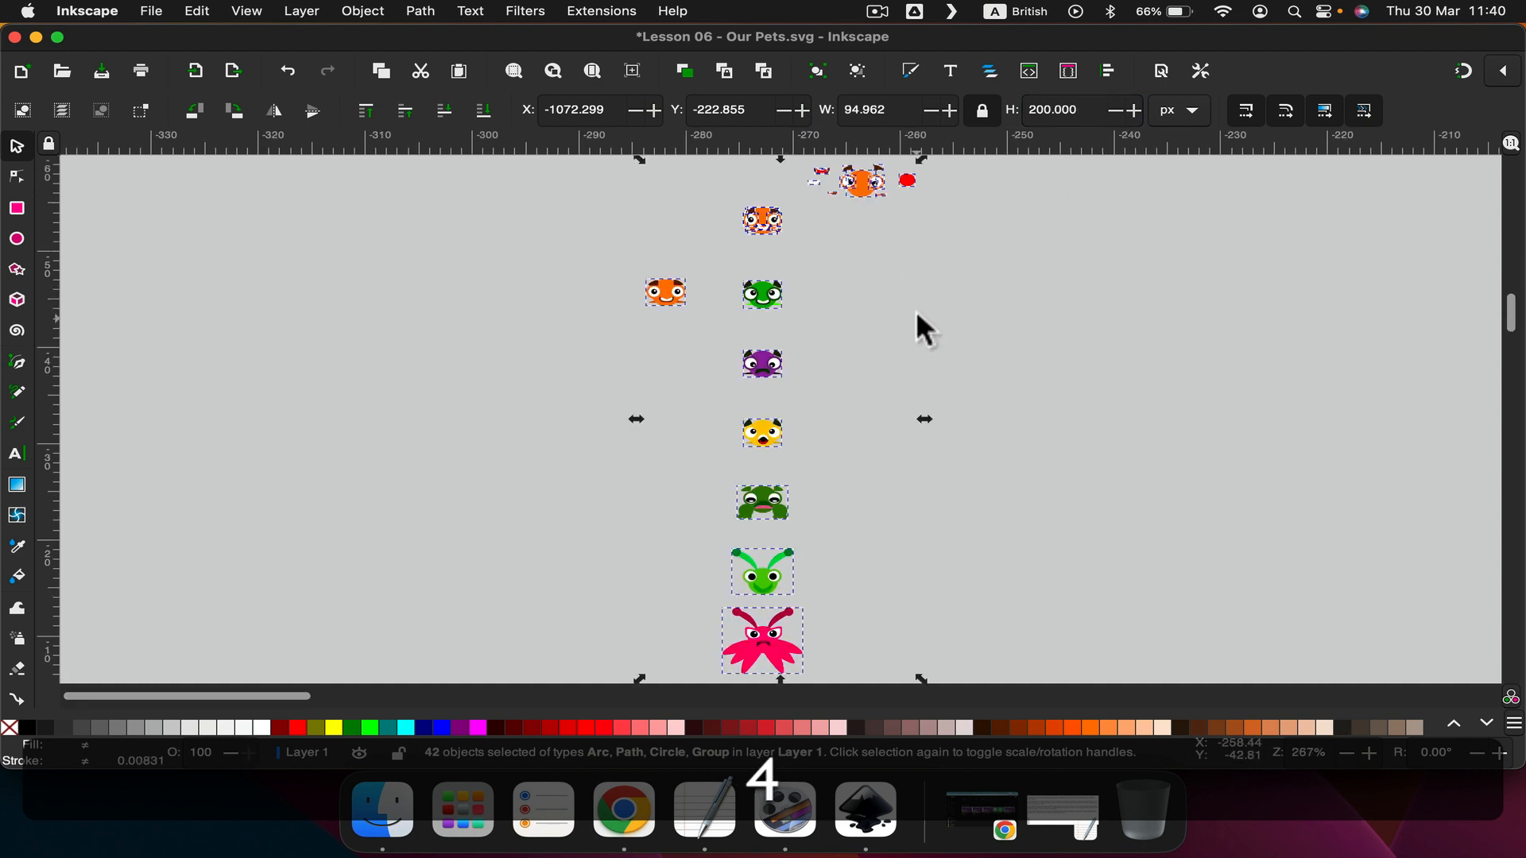
{"action": "scroll", "coordinate": [923, 302], "scroll_direction": "up", "scroll_amount": 5}
{"action": "left_click", "coordinate": [943, 533]}
{"action": "scroll", "coordinate": [886, 436], "scroll_direction": "up", "scroll_amount": 3}
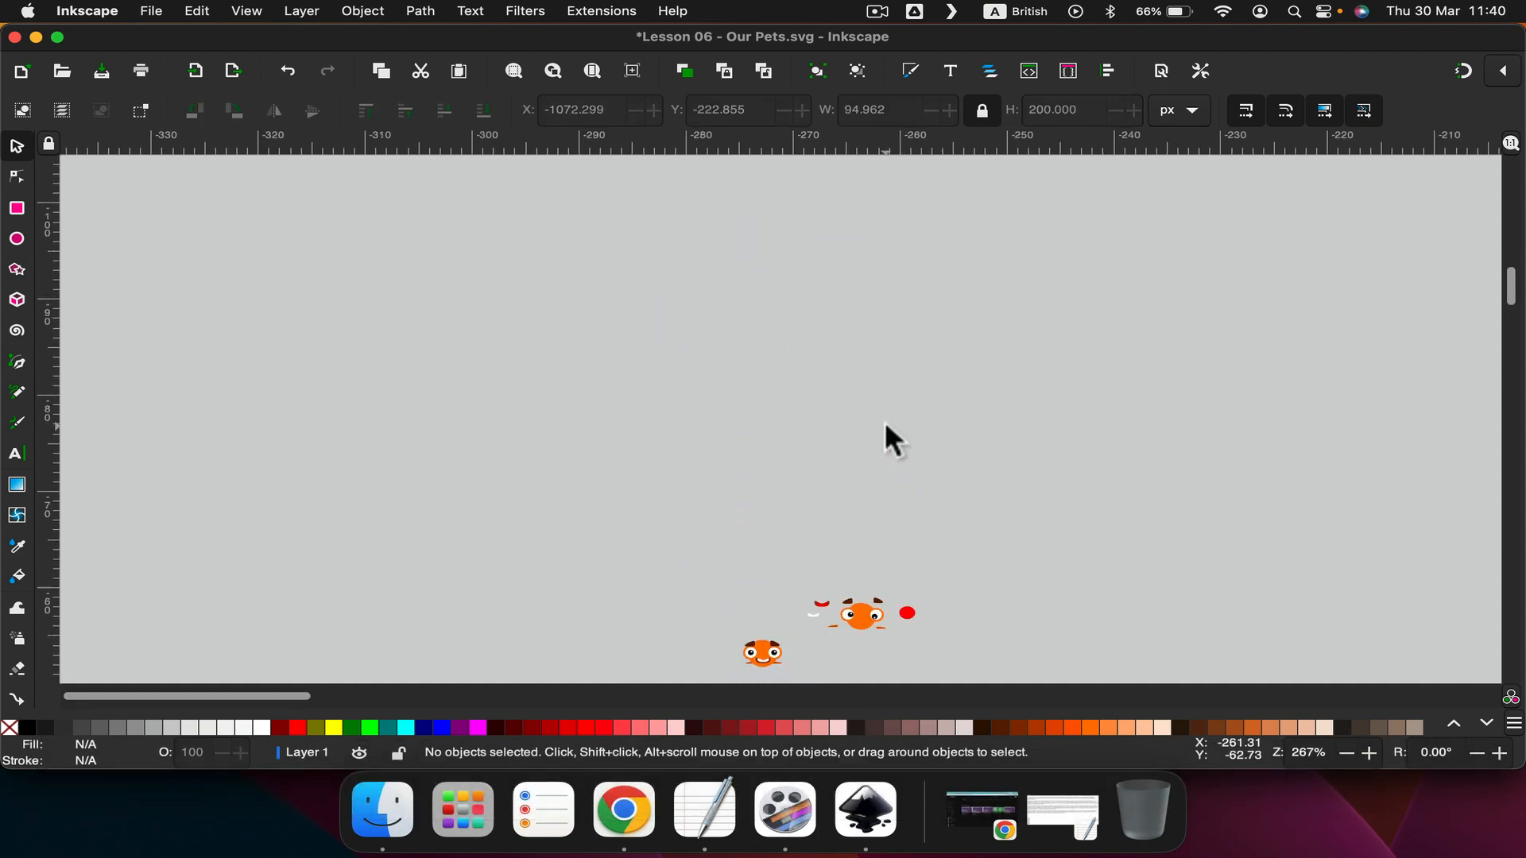
{"action": "scroll", "coordinate": [885, 424], "scroll_direction": "down", "scroll_amount": 8}
{"action": "scroll", "coordinate": [884, 421], "scroll_direction": "up", "scroll_amount": 8}
{"action": "scroll", "coordinate": [880, 423], "scroll_direction": "right", "scroll_amount": 5}
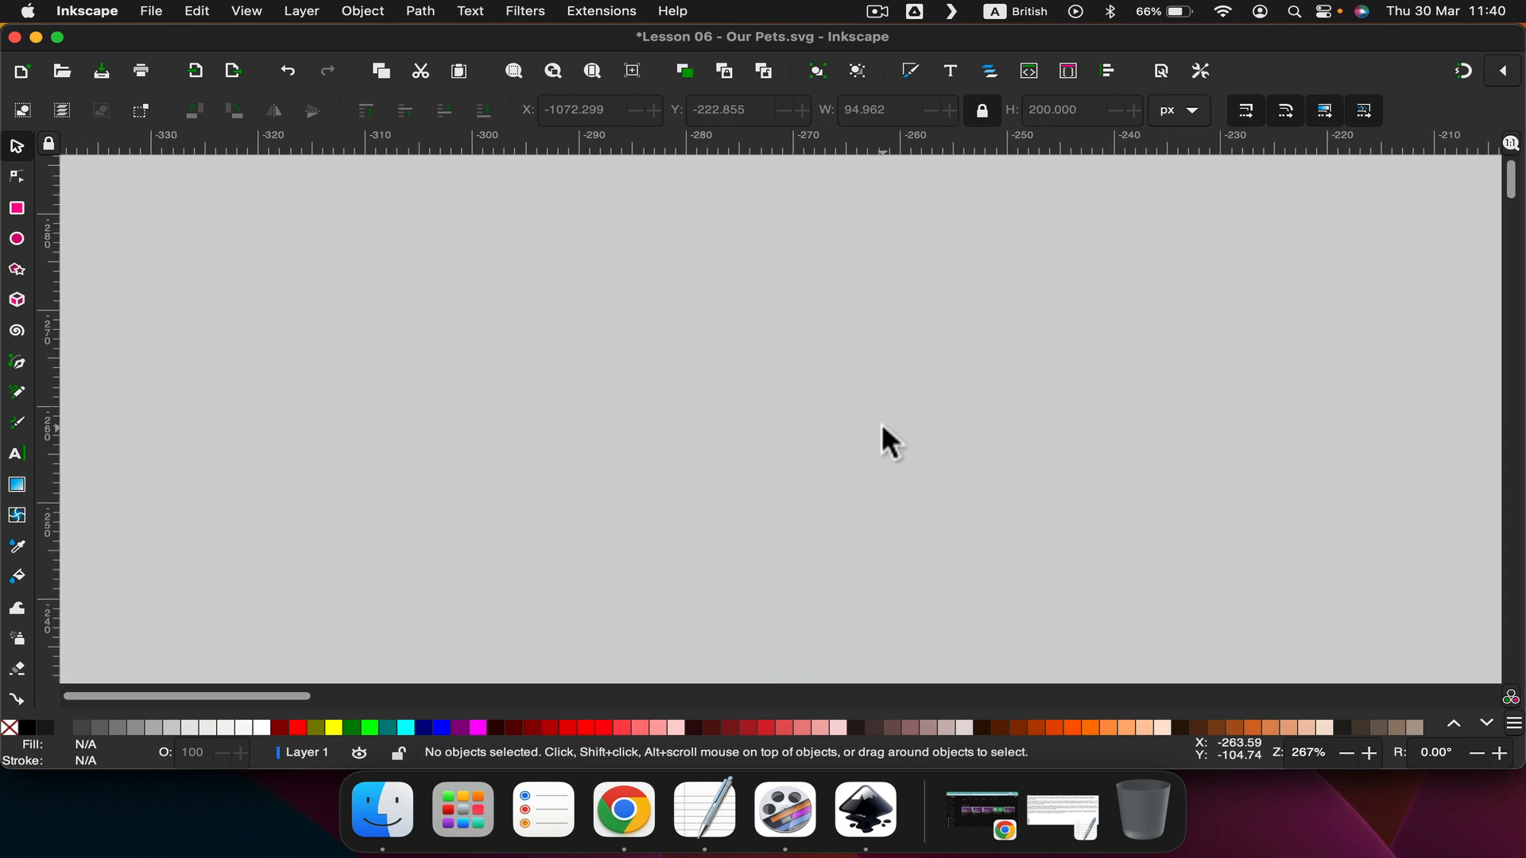
{"action": "scroll", "coordinate": [881, 423], "scroll_direction": "down", "scroll_amount": 4}
{"action": "scroll", "coordinate": [880, 423], "scroll_direction": "down", "scroll_amount": 9}
{"action": "scroll", "coordinate": [880, 423], "scroll_direction": "left", "scroll_amount": 5}
{"action": "key", "text": "4"}
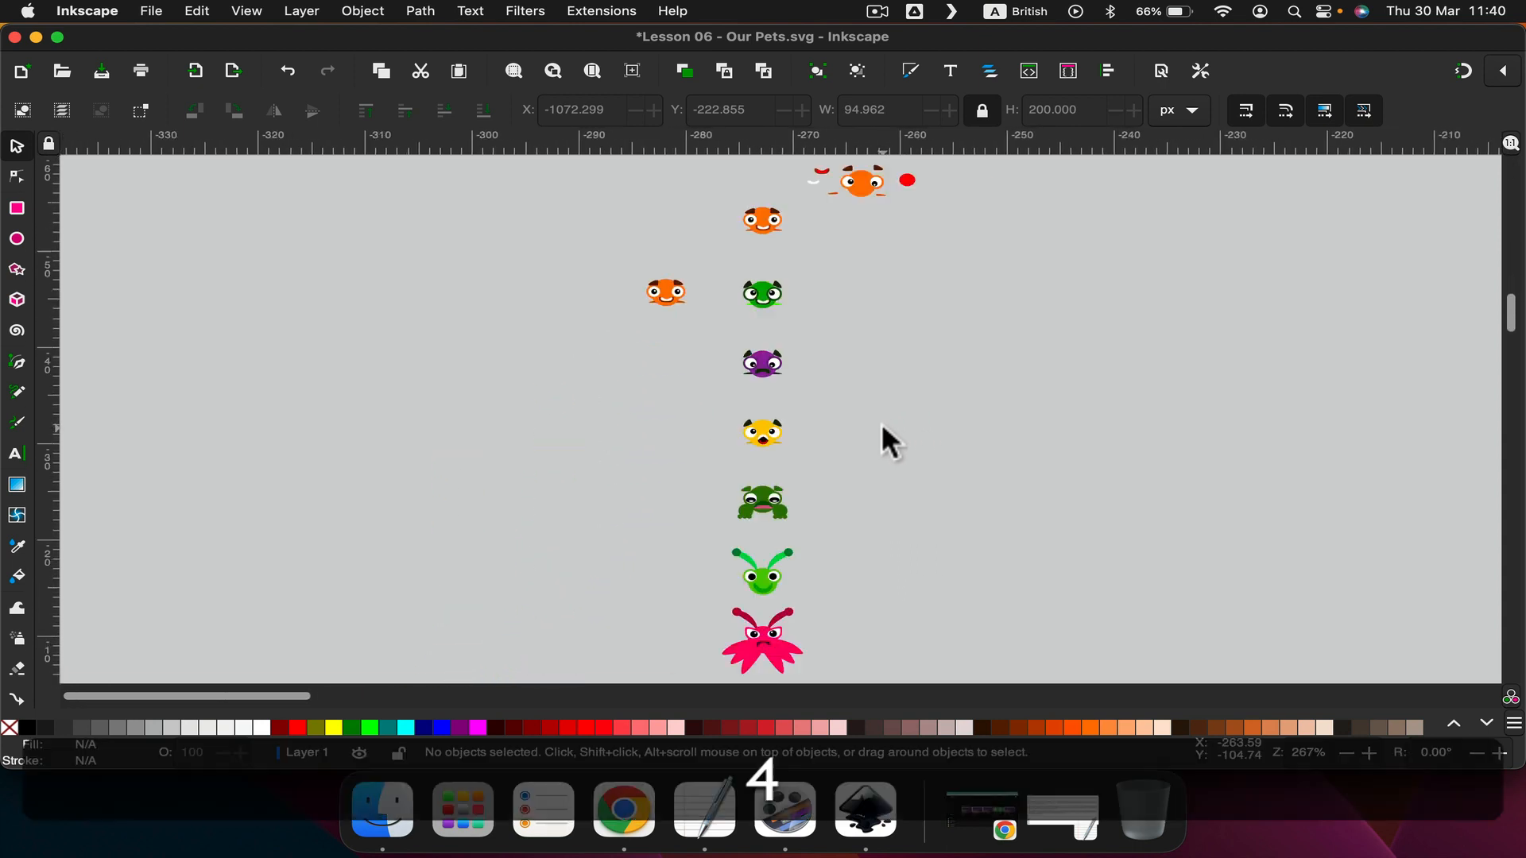
{"action": "scroll", "coordinate": [842, 192], "scroll_direction": "up", "scroll_amount": 6}
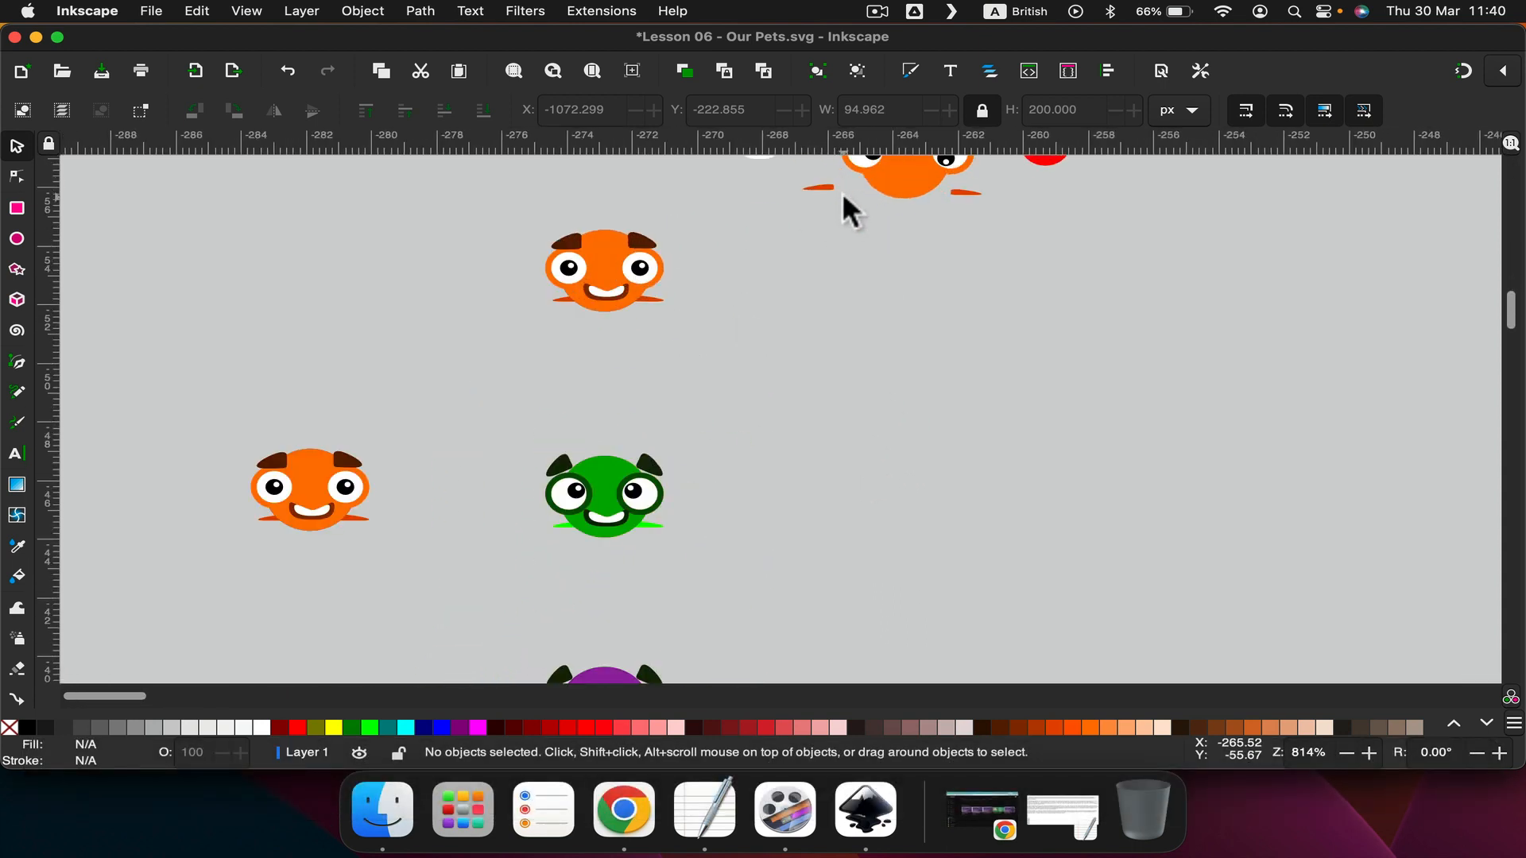
{"action": "scroll", "coordinate": [1012, 238], "scroll_direction": "up", "scroll_amount": 10}
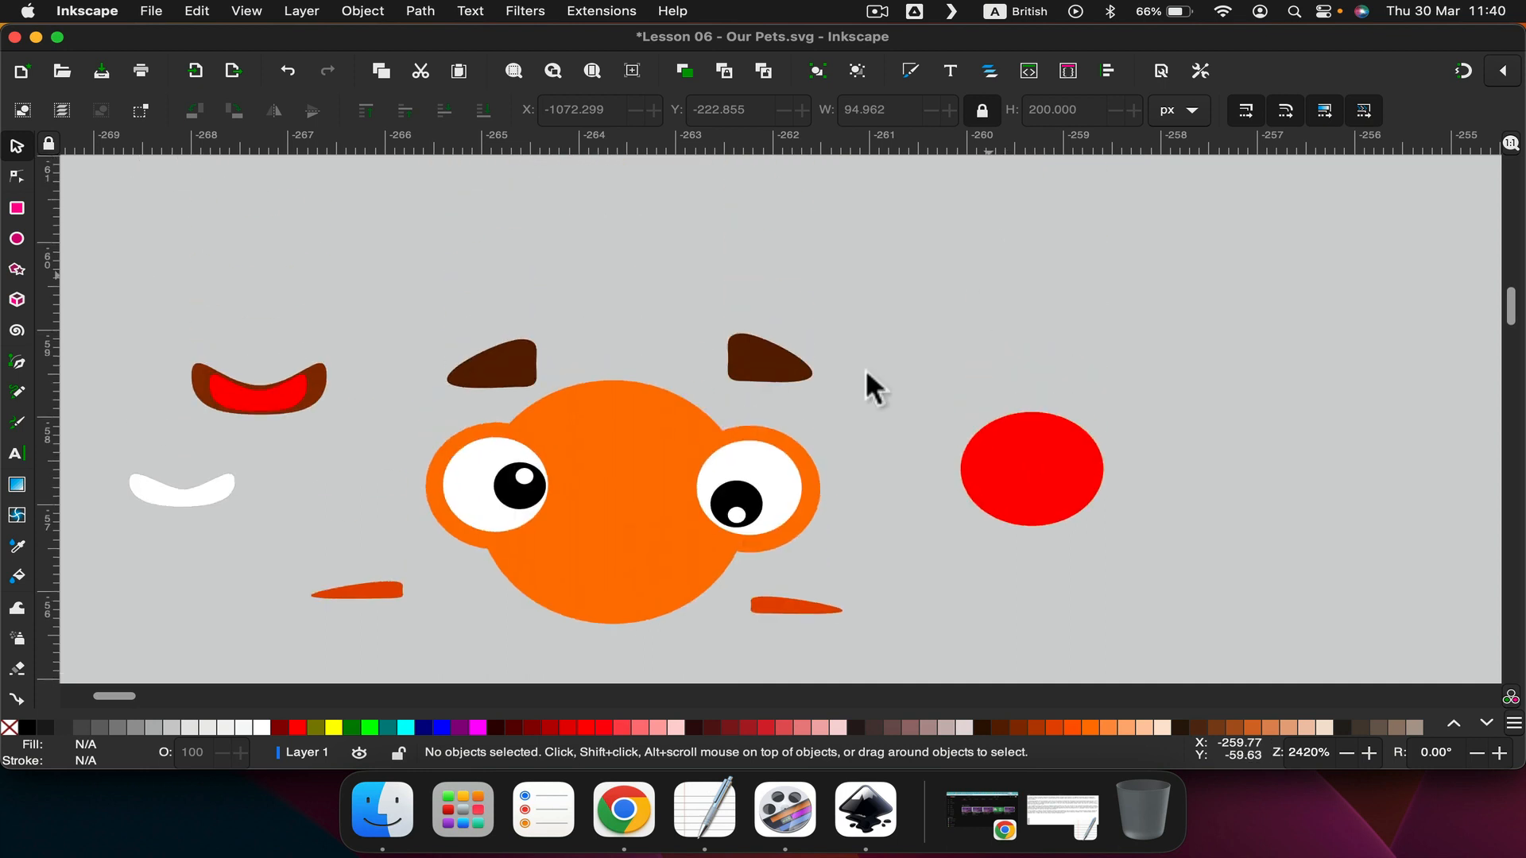
{"action": "scroll", "coordinate": [866, 353], "scroll_direction": "down", "scroll_amount": 2}
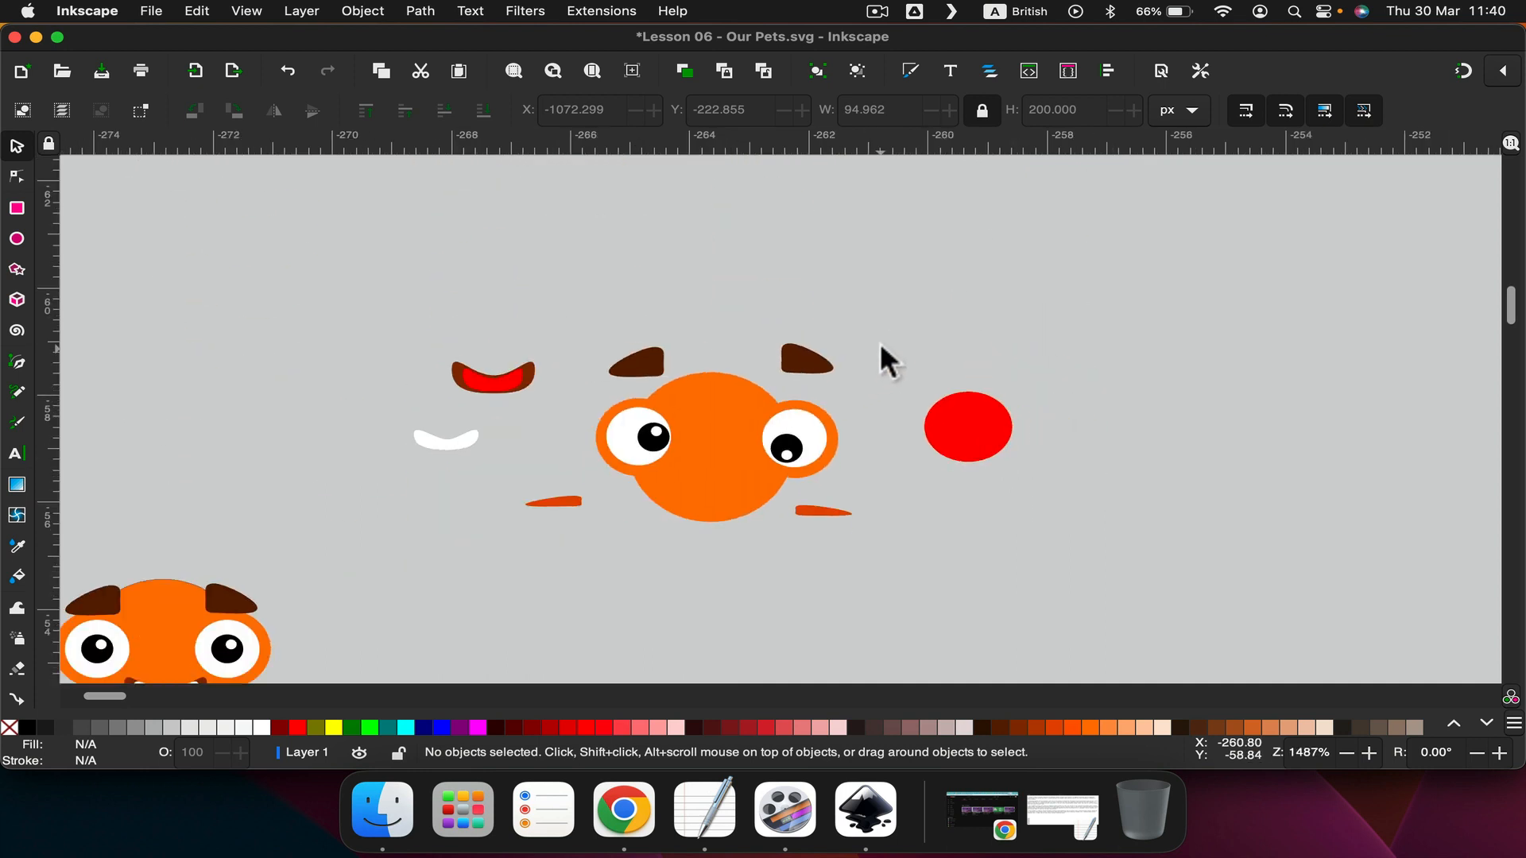
{"action": "key", "text": "4"}
{"action": "key", "text": "5"}
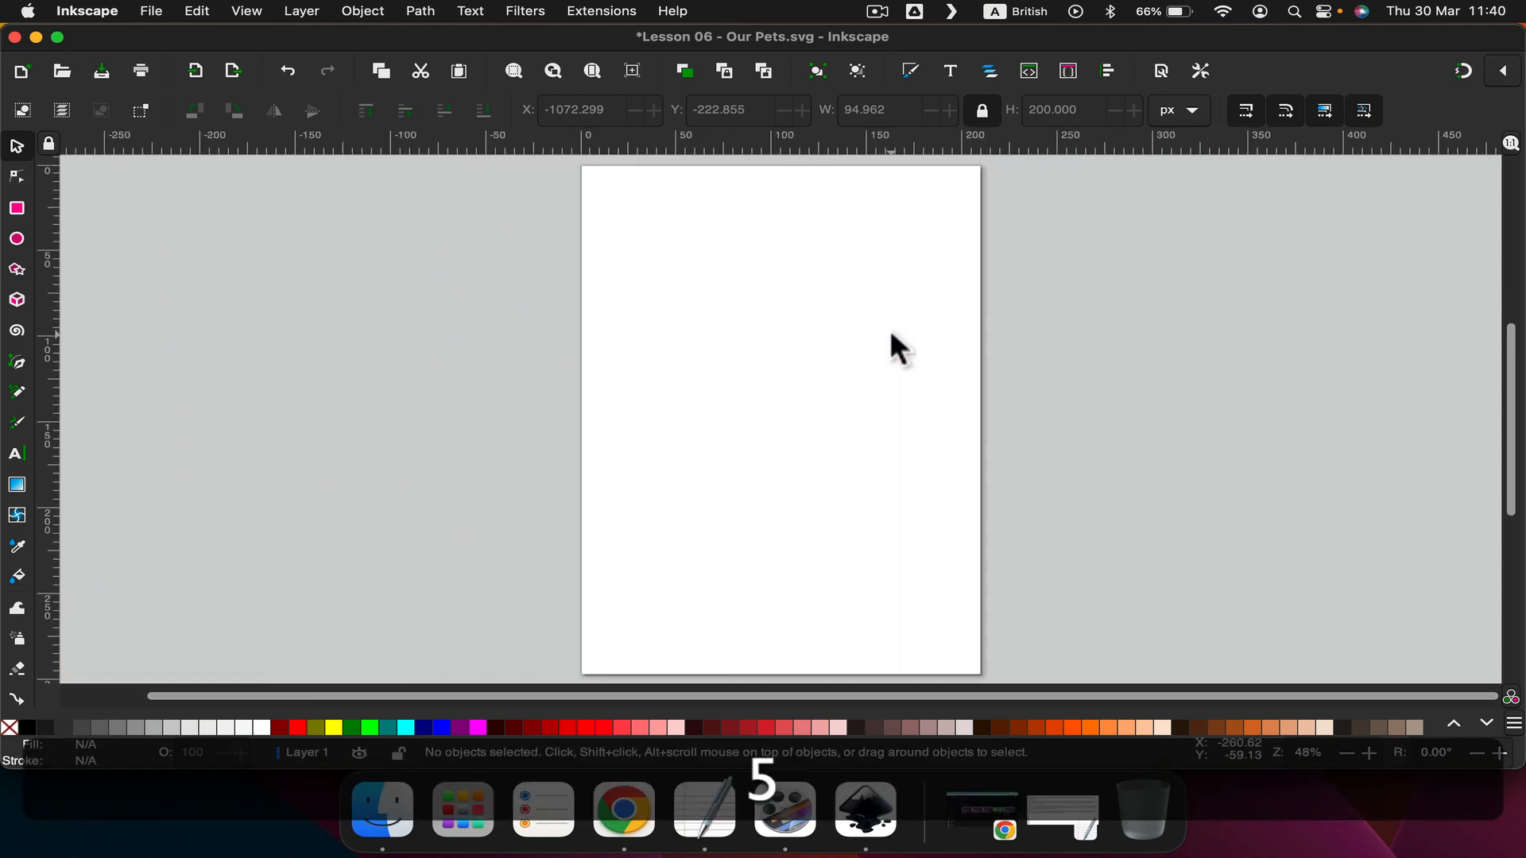
{"action": "scroll", "coordinate": [804, 361], "scroll_direction": "down", "scroll_amount": 2}
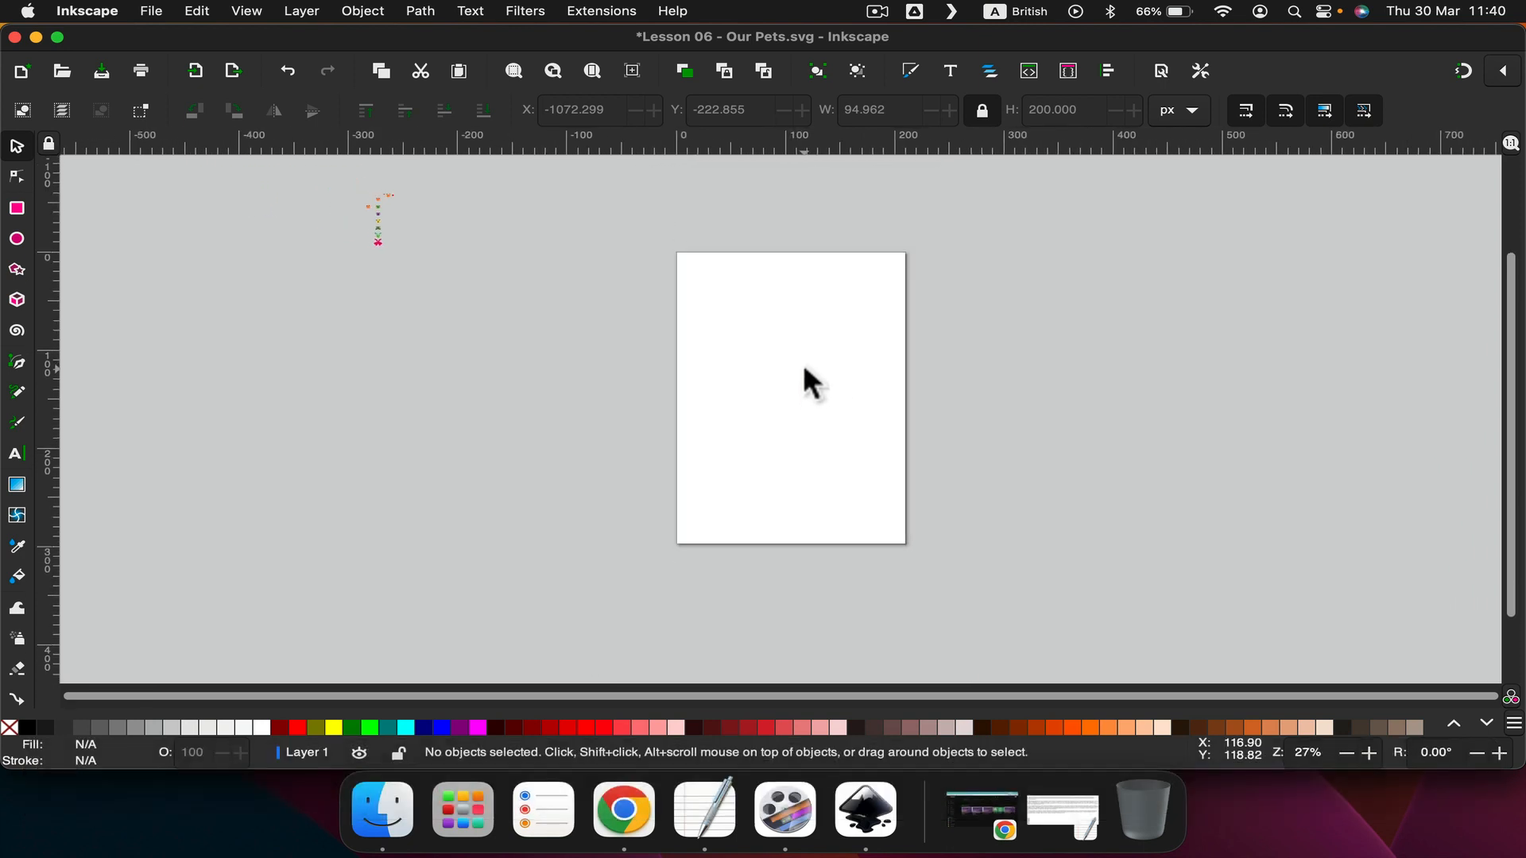
Select all the scaled-down pets and parts together and move them to the empty canvas just right of the page.
{"action": "left_click_drag", "start_coordinate": [339, 171], "coordinate": [445, 274]}
{"action": "left_click", "coordinate": [372, 223]}
{"action": "left_click_drag", "start_coordinate": [333, 175], "coordinate": [507, 320]}
{"action": "left_click_drag", "start_coordinate": [378, 224], "coordinate": [961, 309]}
{"action": "key", "text": "3"}
{"action": "scroll", "coordinate": [982, 313], "scroll_direction": "up", "scroll_amount": 6}
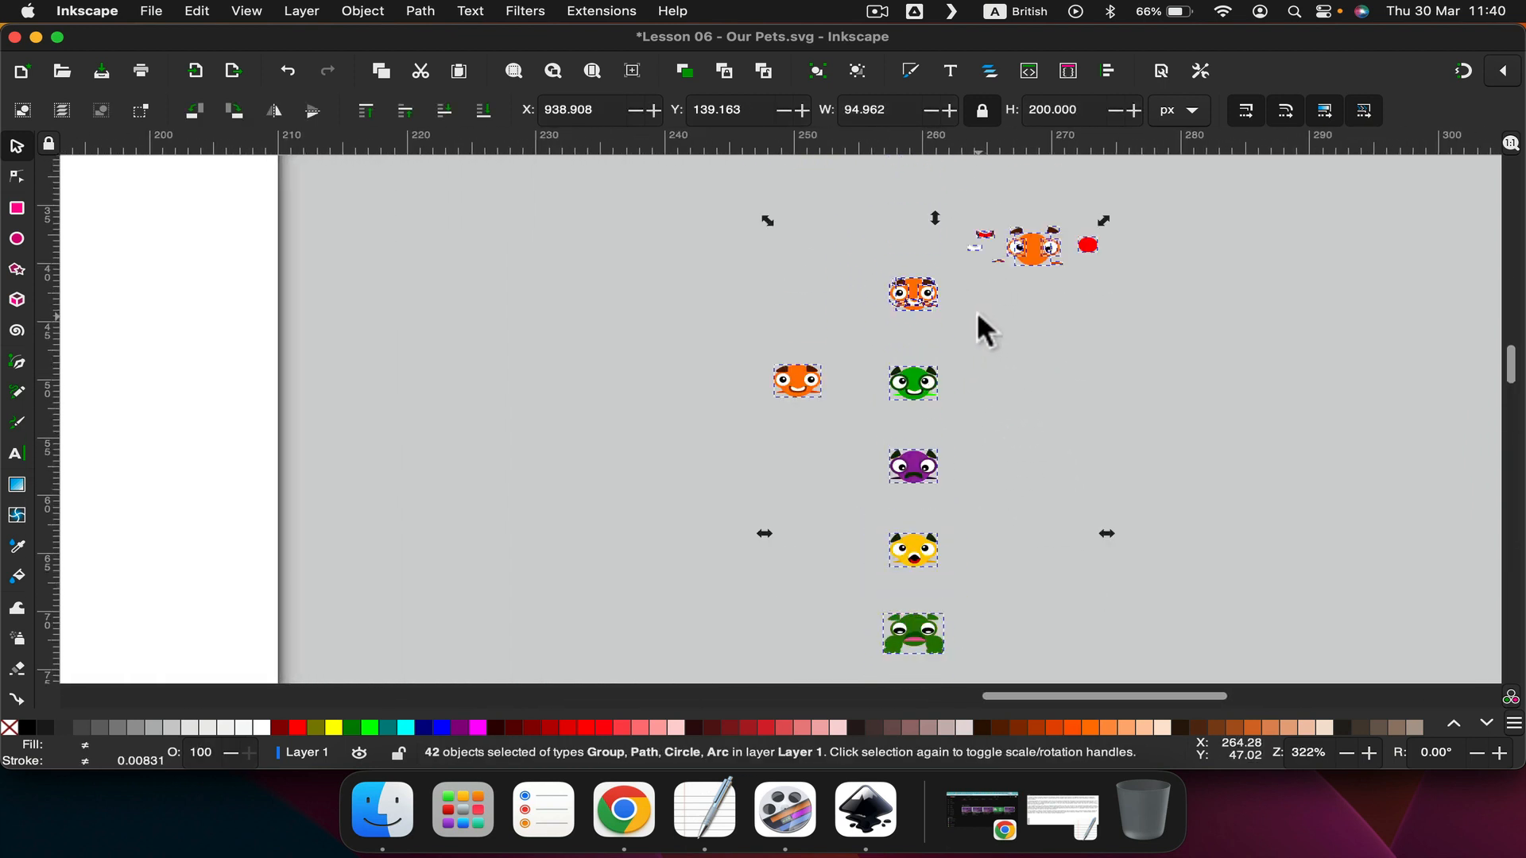
Select the red ellipse, unlock its width-to-height ratio and switch the size units to mm.
{"action": "left_click", "coordinate": [1147, 364]}
{"action": "scroll", "coordinate": [1031, 370], "scroll_direction": "up", "scroll_amount": 2}
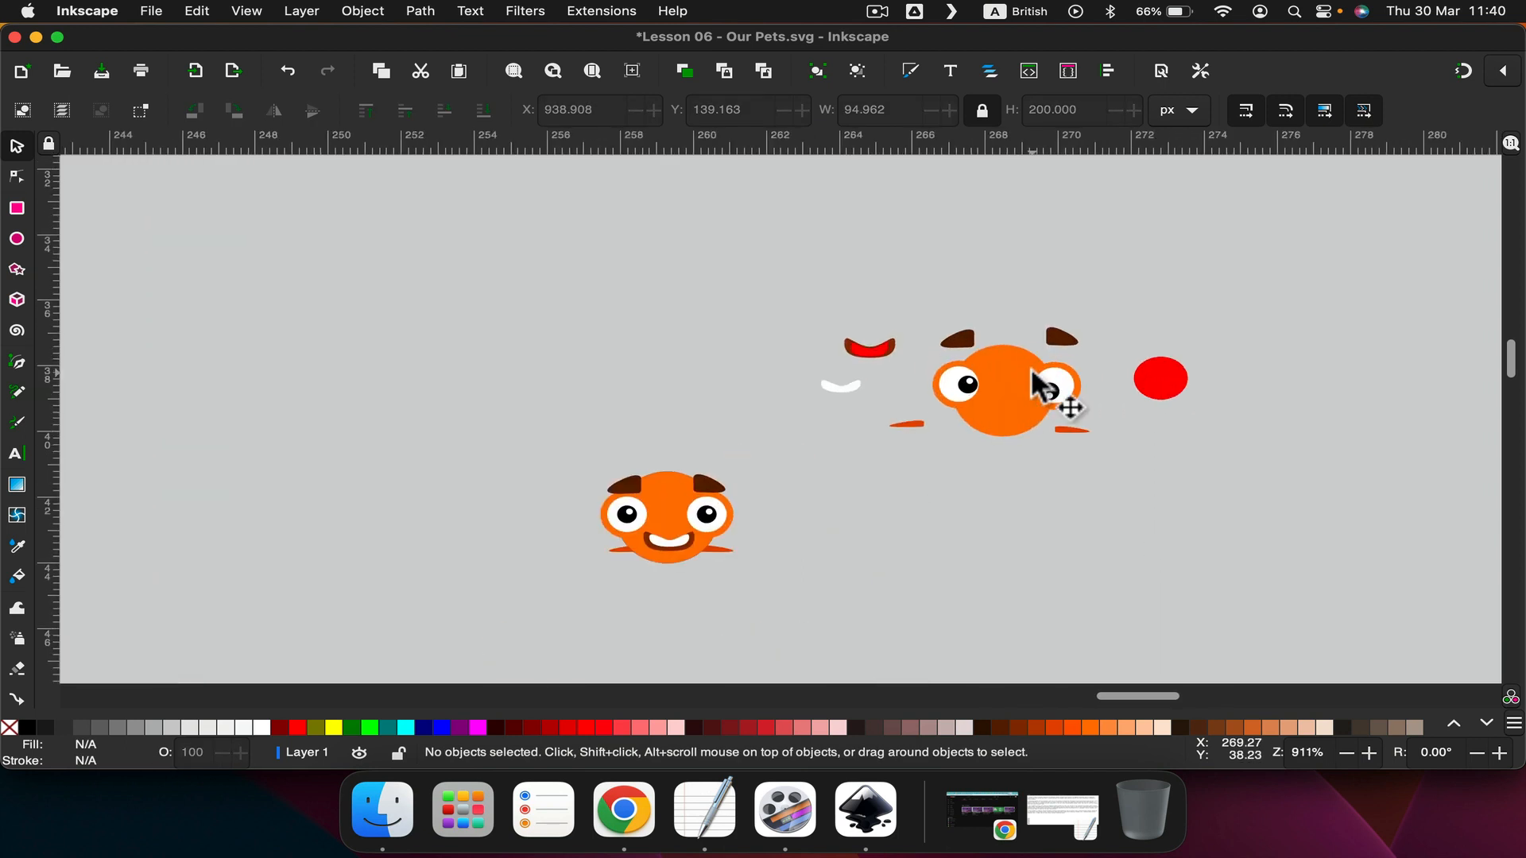
{"action": "scroll", "coordinate": [1067, 395], "scroll_direction": "up", "scroll_amount": 4}
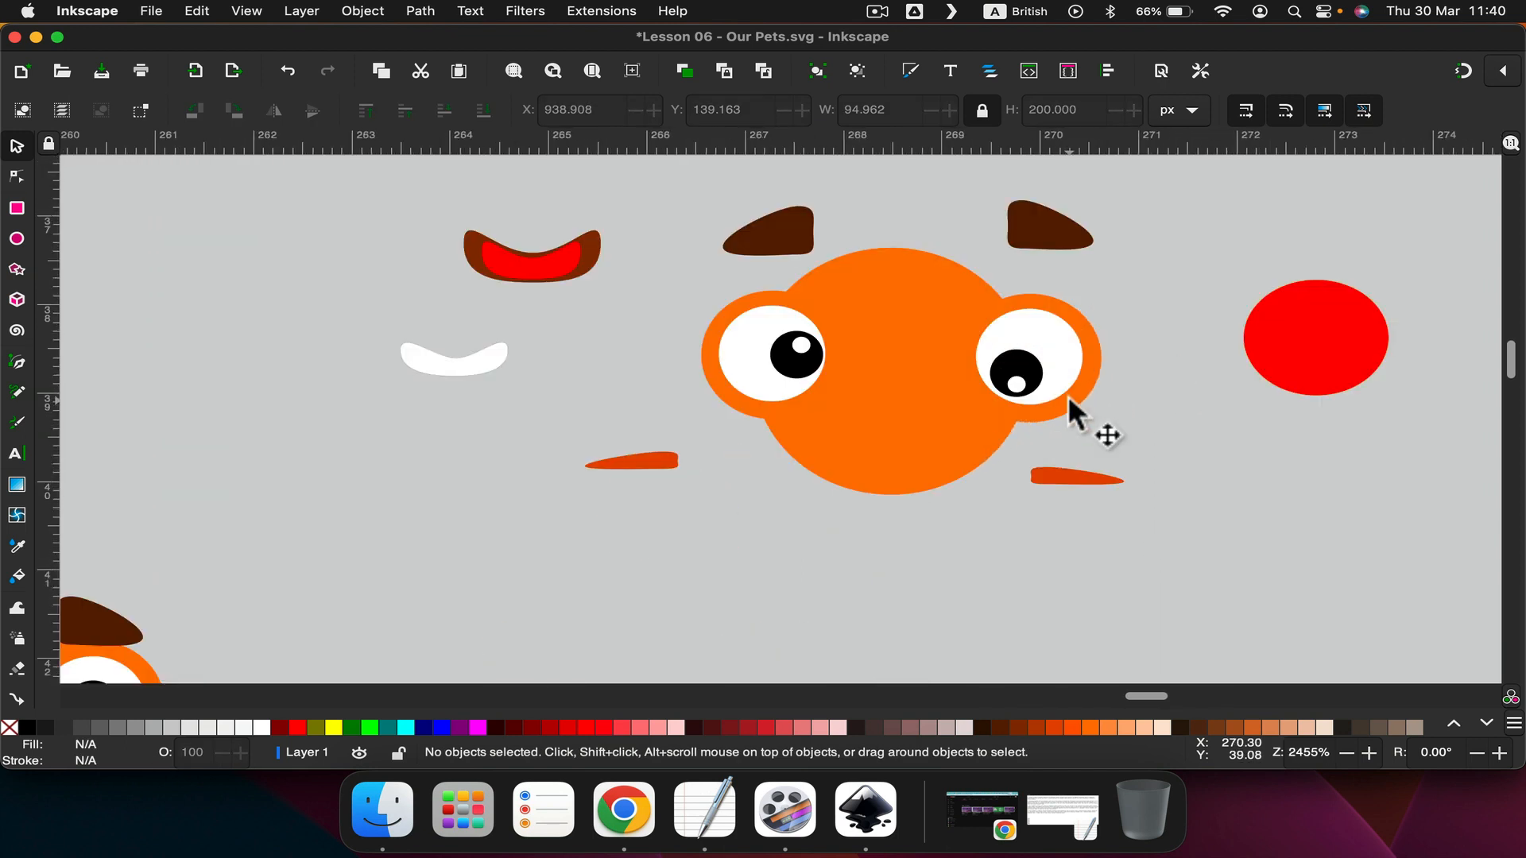
{"action": "scroll", "coordinate": [1068, 401], "scroll_direction": "right", "scroll_amount": 5}
{"action": "scroll", "coordinate": [1068, 401], "scroll_direction": "up", "scroll_amount": 2}
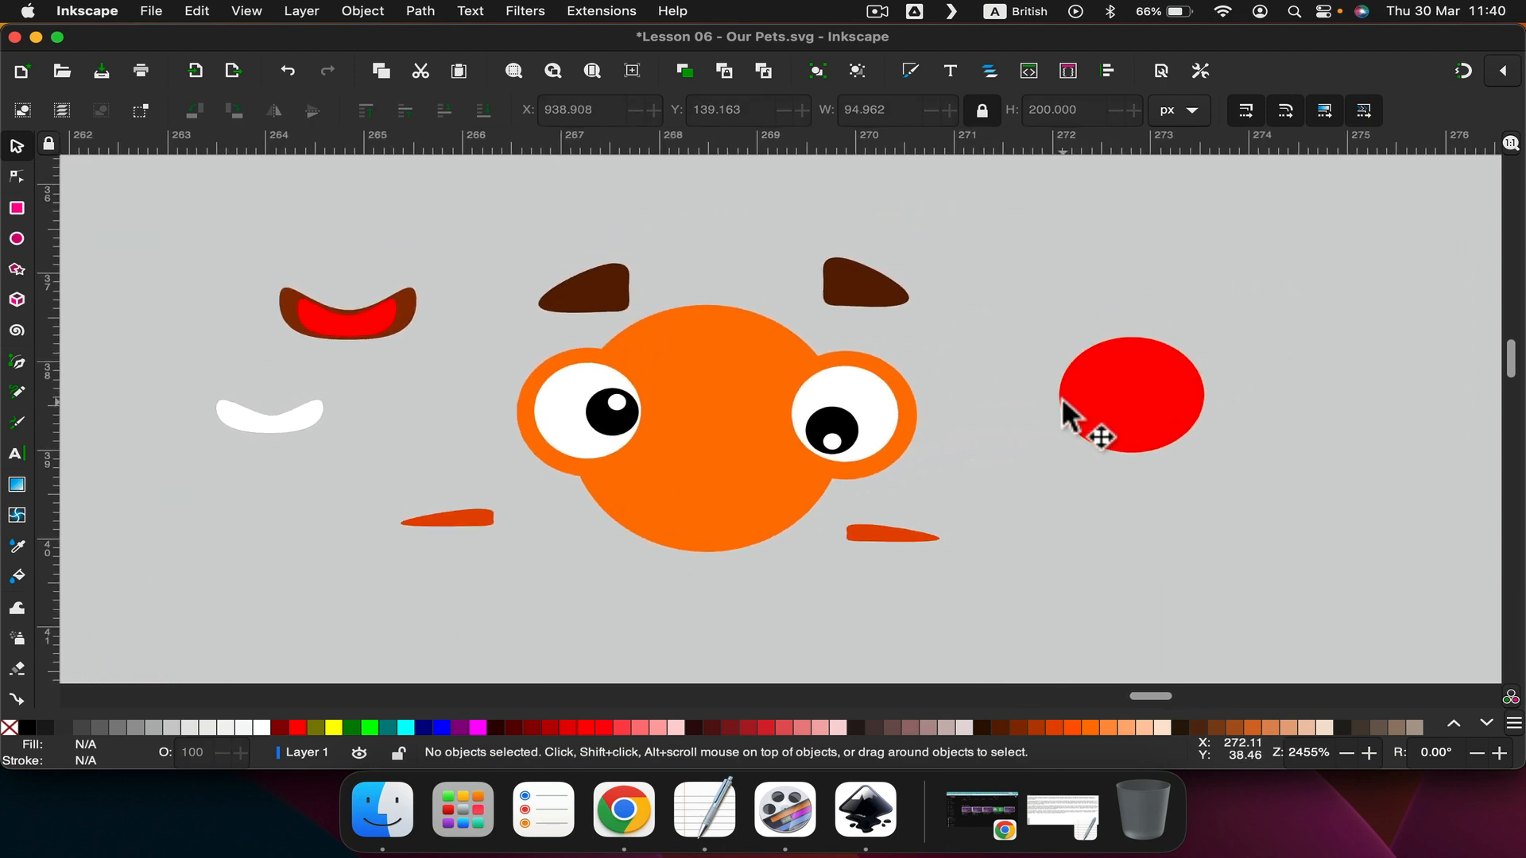
{"action": "left_click", "coordinate": [1072, 380]}
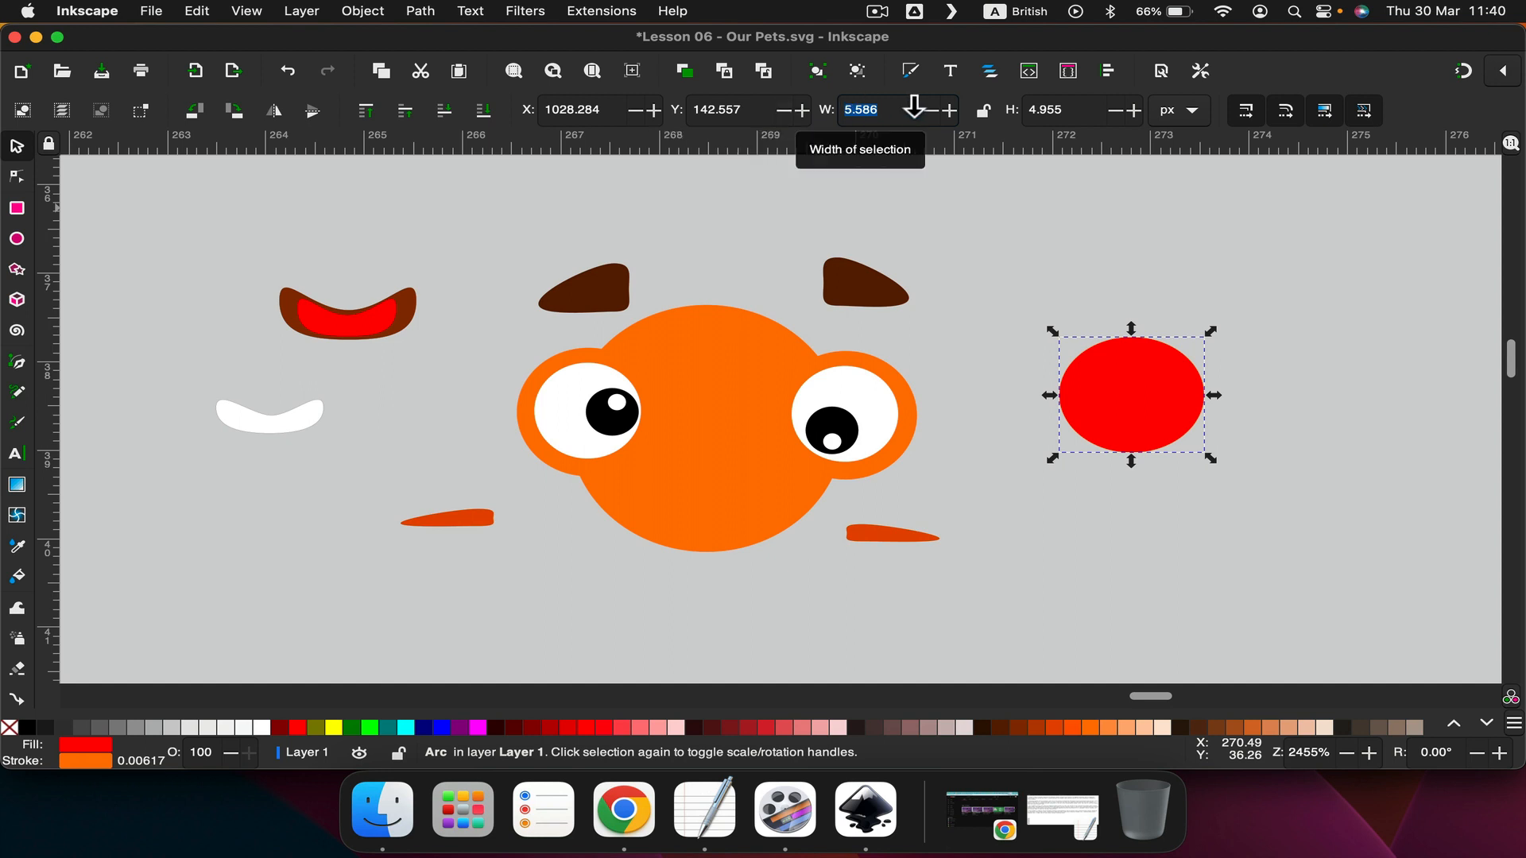
Undo the moving and scaling of the artwork, going back to before the red ellipse and the red inner mouth shape.
{"action": "key", "text": "super+z"}
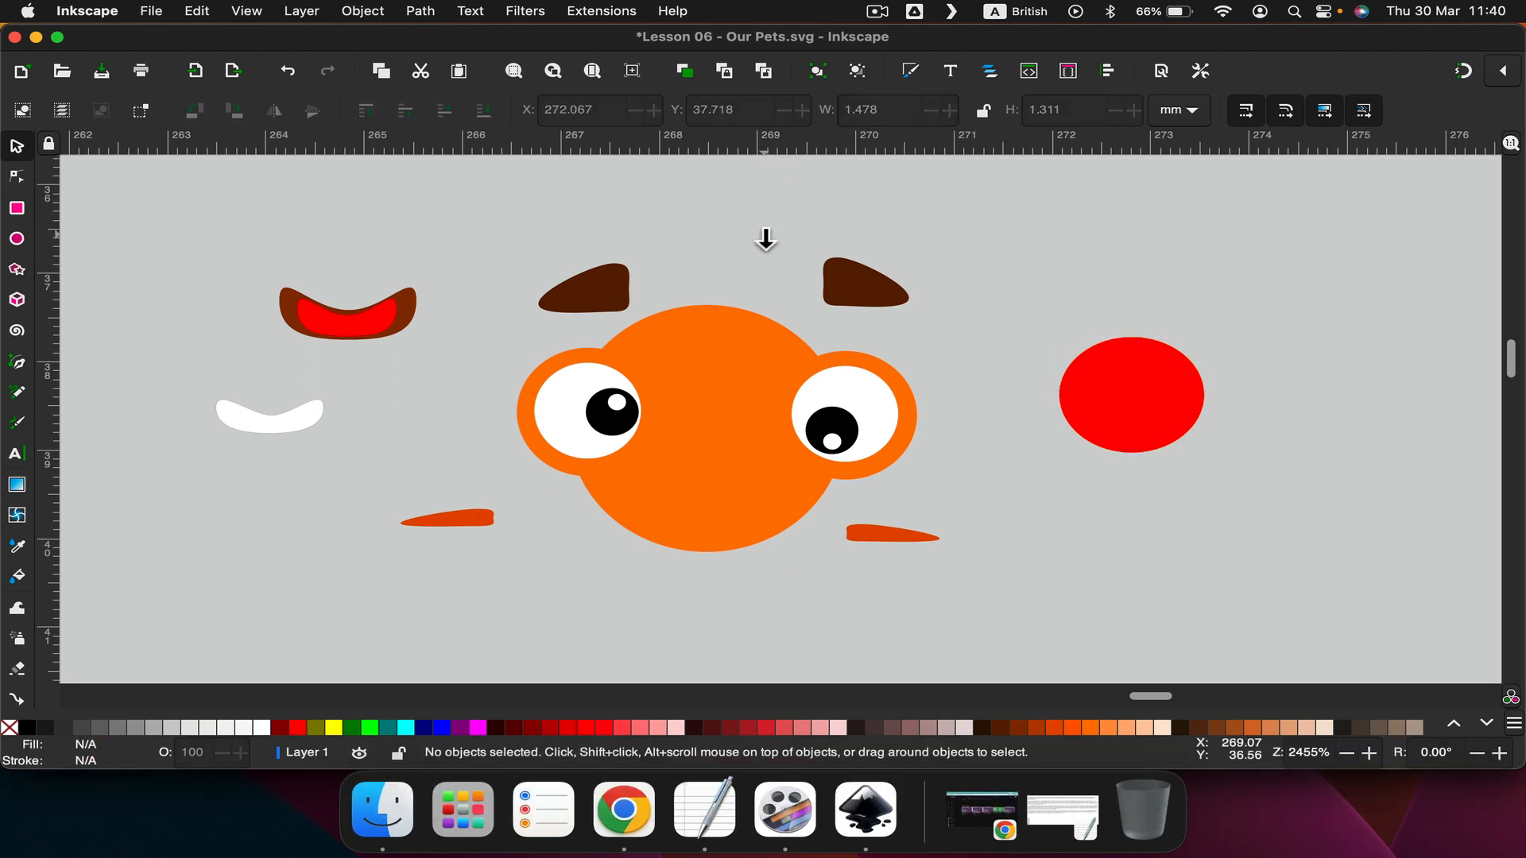
{"action": "key", "text": "super+z"}
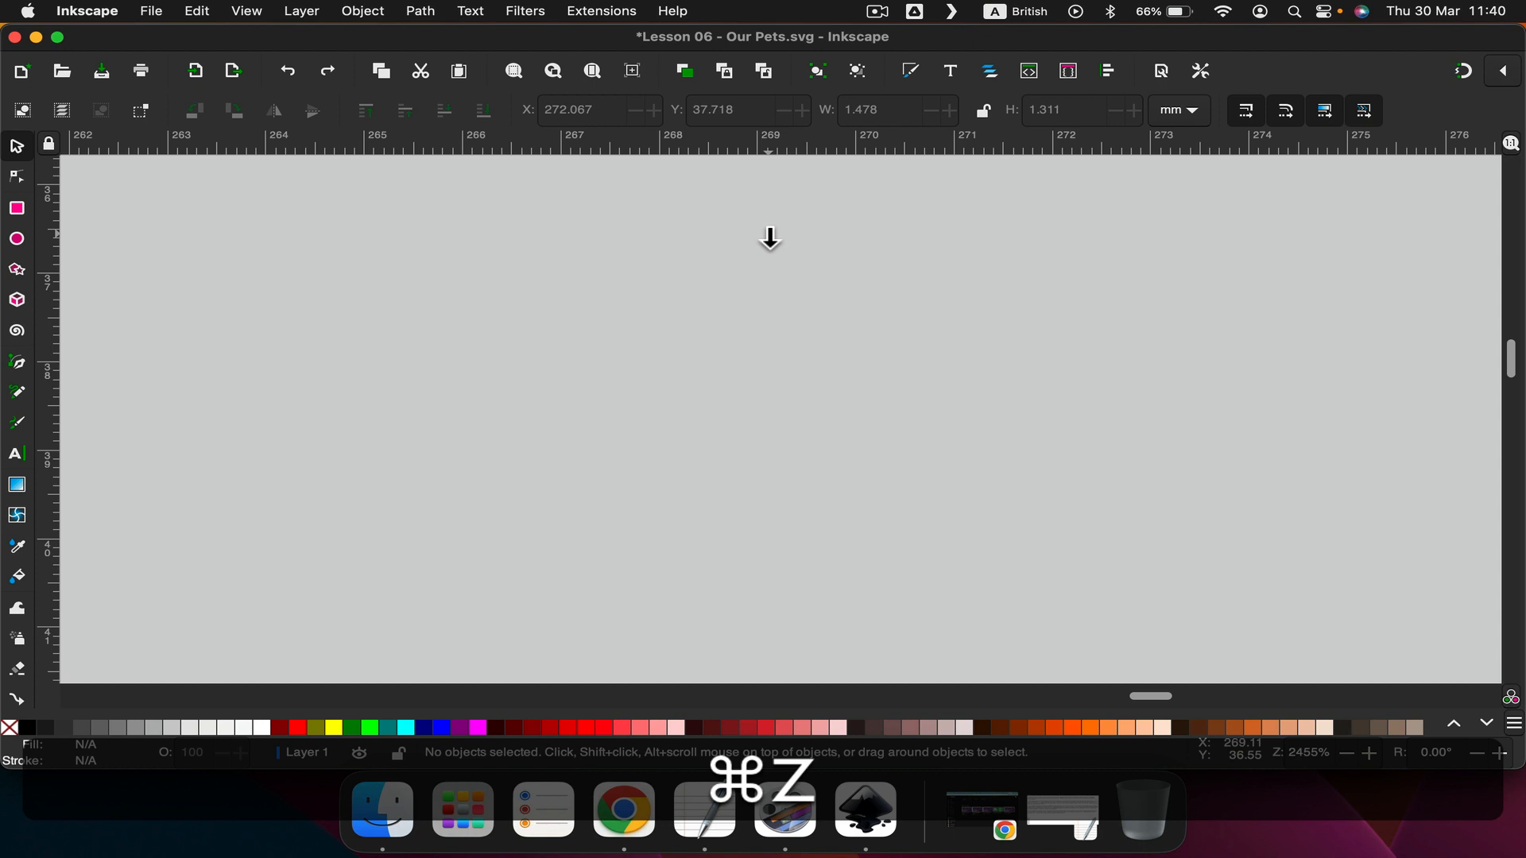
{"action": "scroll", "coordinate": [770, 238], "scroll_direction": "down", "scroll_amount": 10}
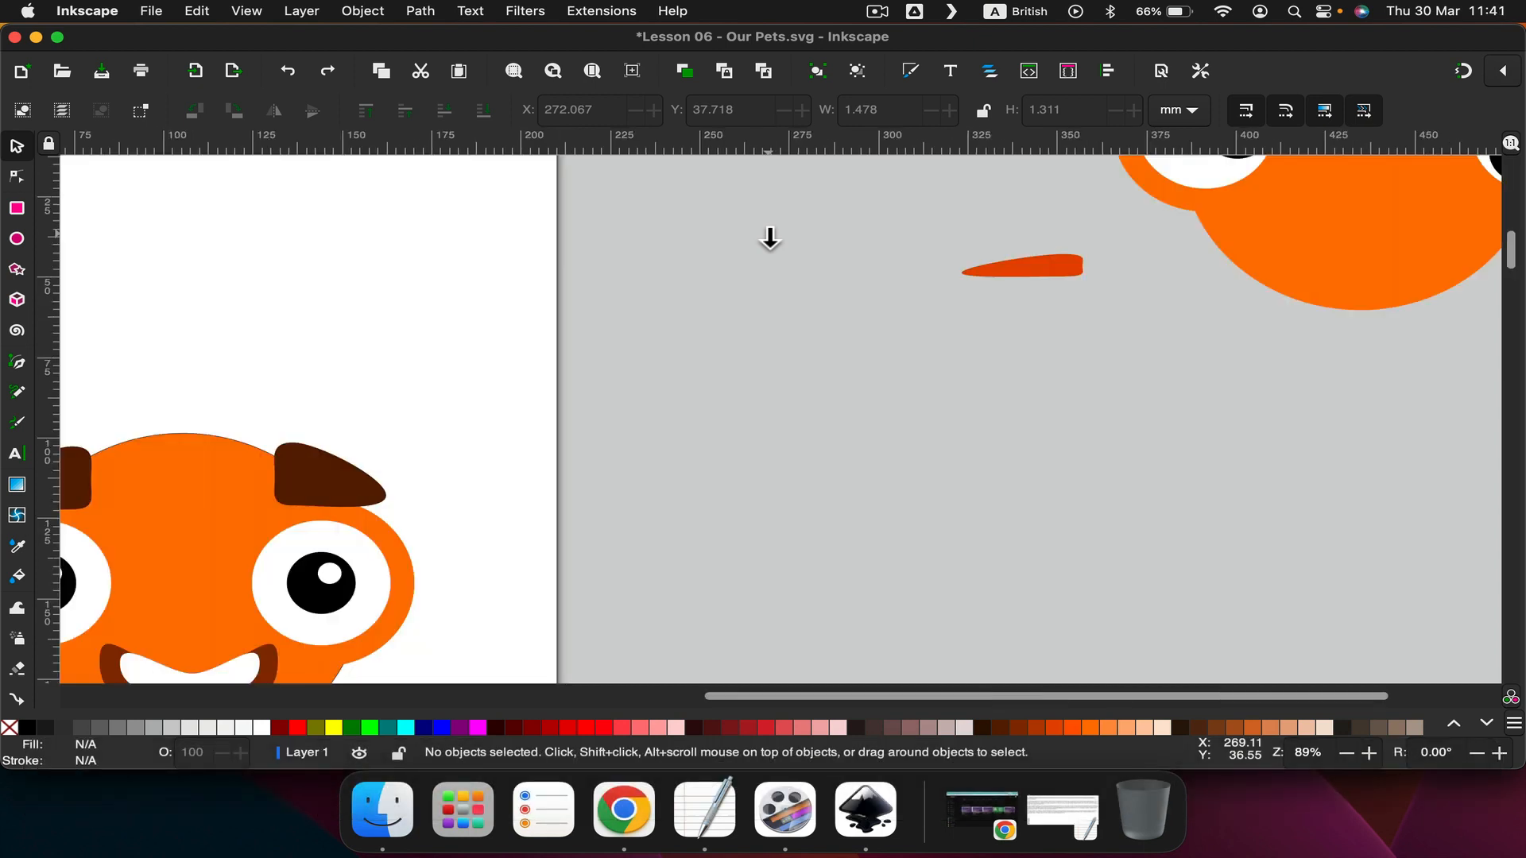
{"action": "scroll", "coordinate": [770, 238], "scroll_direction": "down", "scroll_amount": 5}
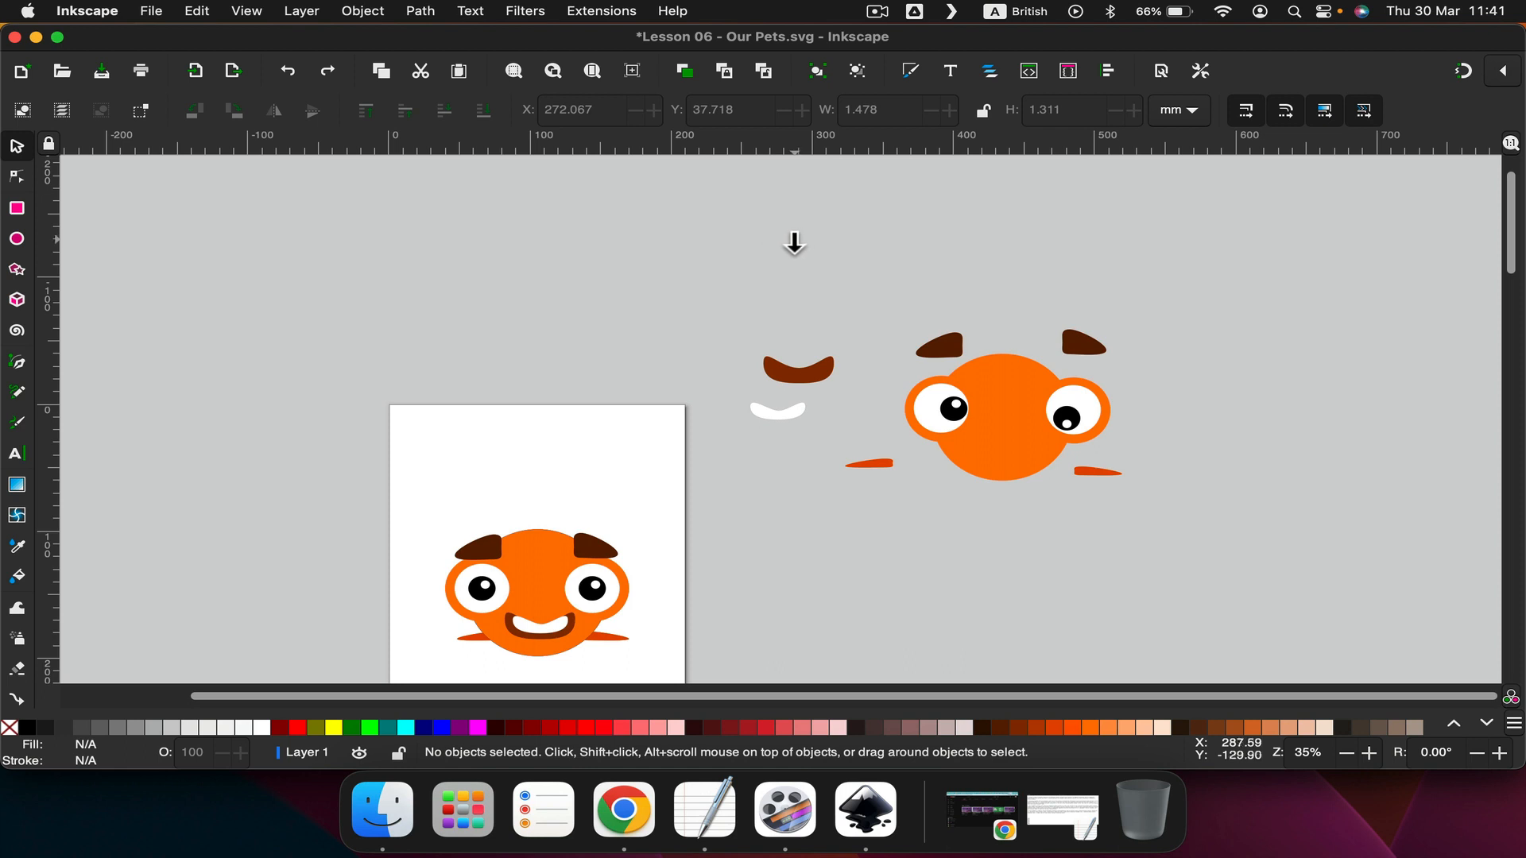
{"action": "scroll", "coordinate": [791, 242], "scroll_direction": "right", "scroll_amount": 5}
{"action": "scroll", "coordinate": [791, 242], "scroll_direction": "down", "scroll_amount": 2}
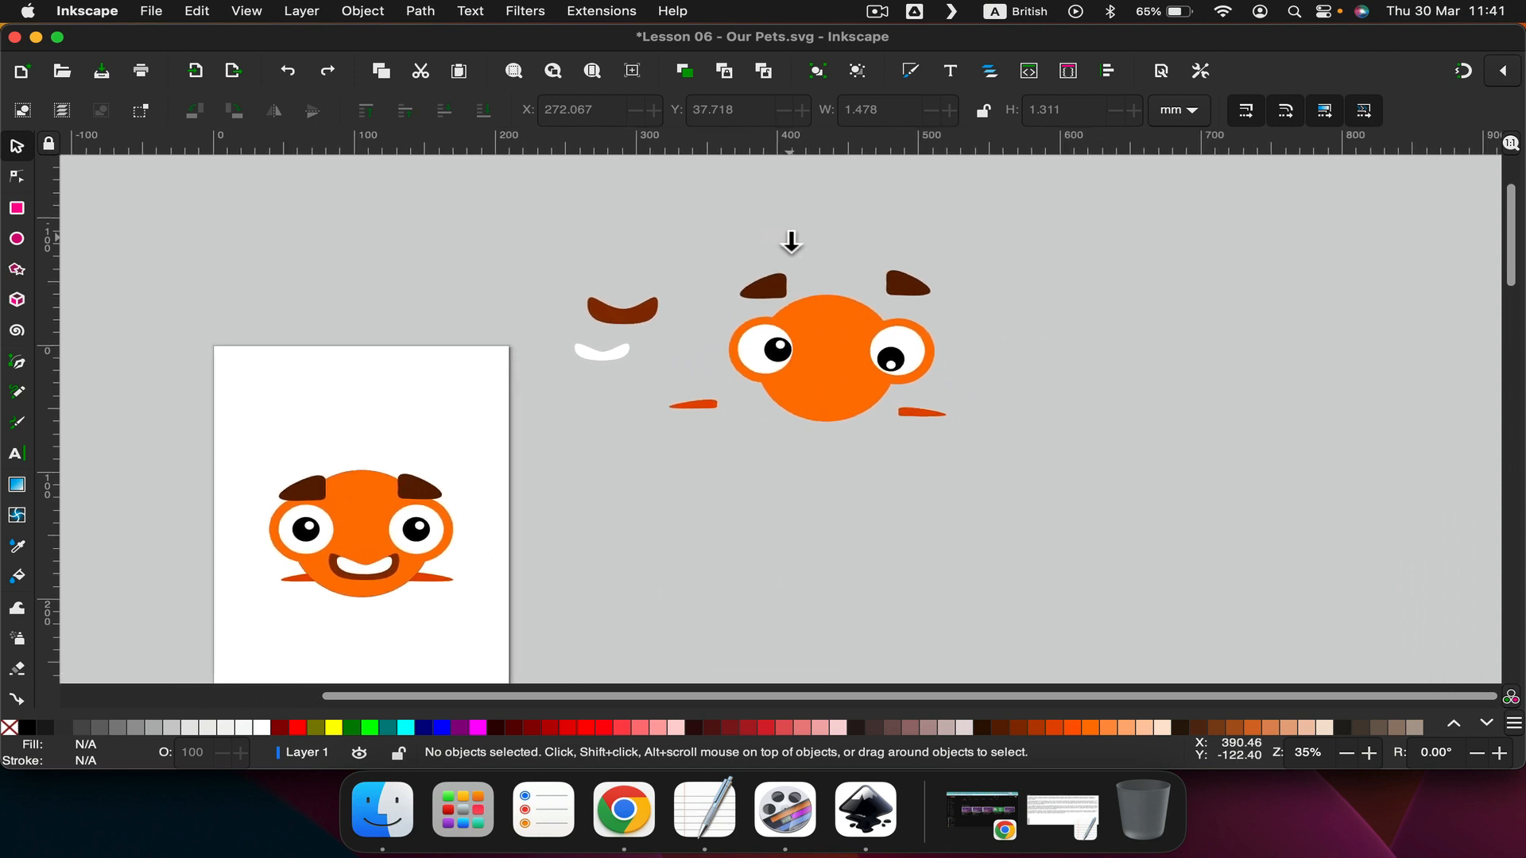
{"action": "scroll", "coordinate": [791, 242], "scroll_direction": "up", "scroll_amount": 5}
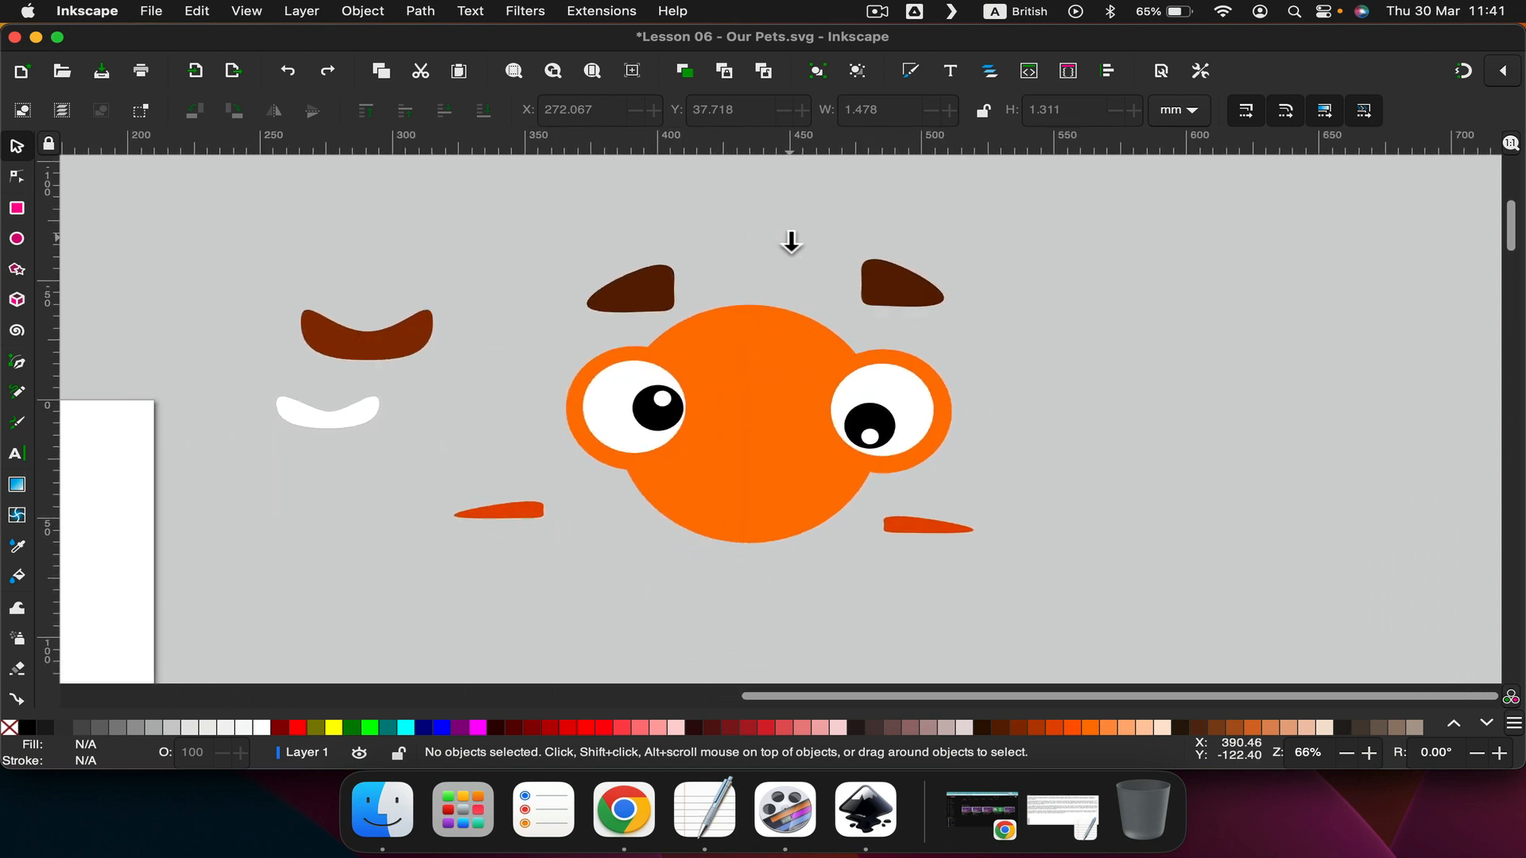
Inspect the orange-red cheek marks and brown brows around the separated pet by selecting them one after another.
{"action": "left_click", "coordinate": [527, 515]}
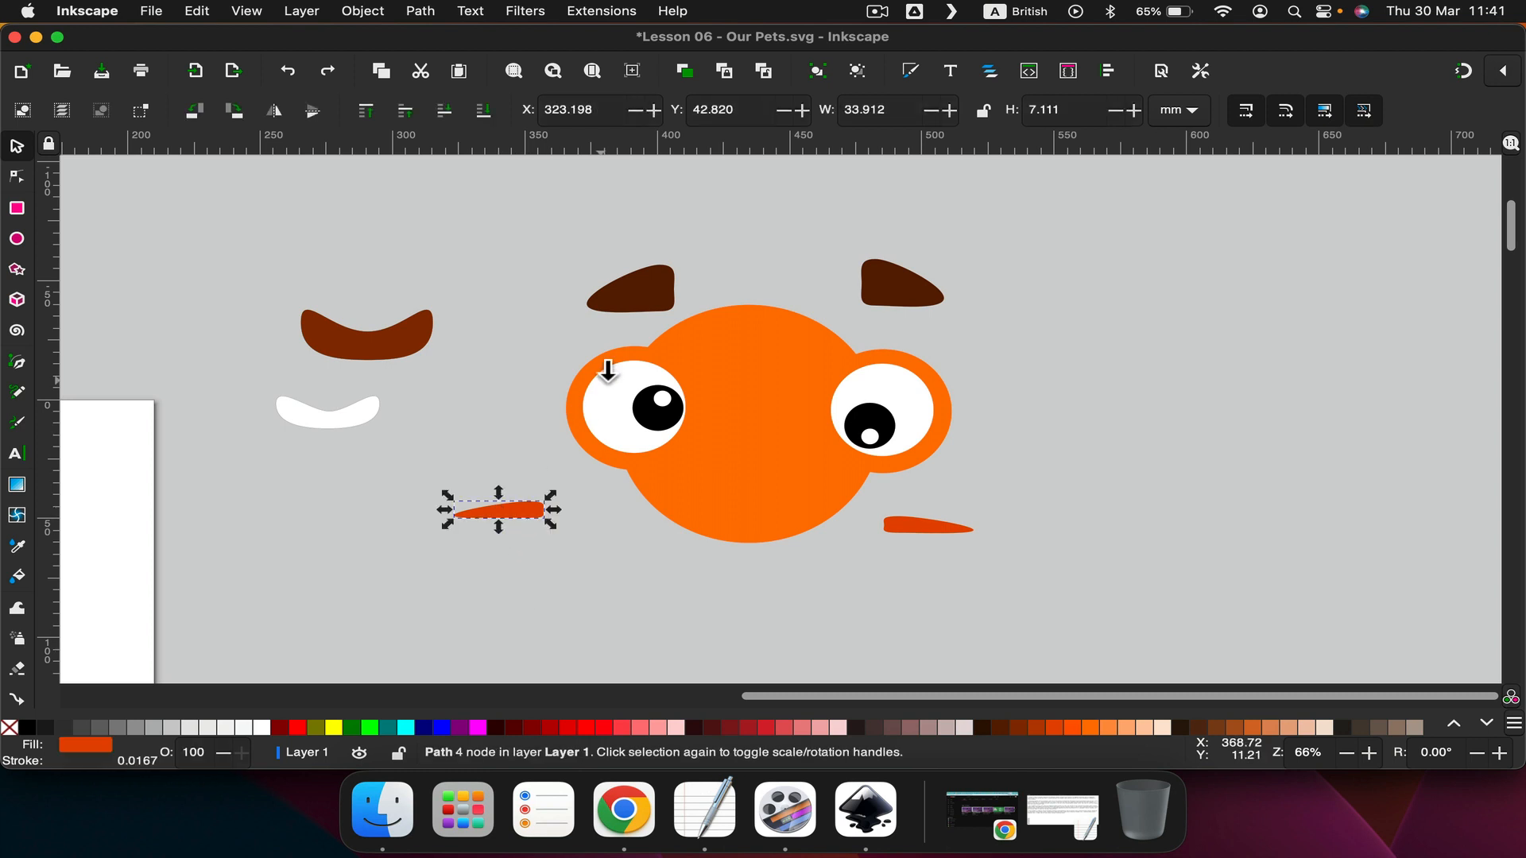
{"action": "left_click", "coordinate": [625, 297]}
{"action": "left_click", "coordinate": [887, 291]}
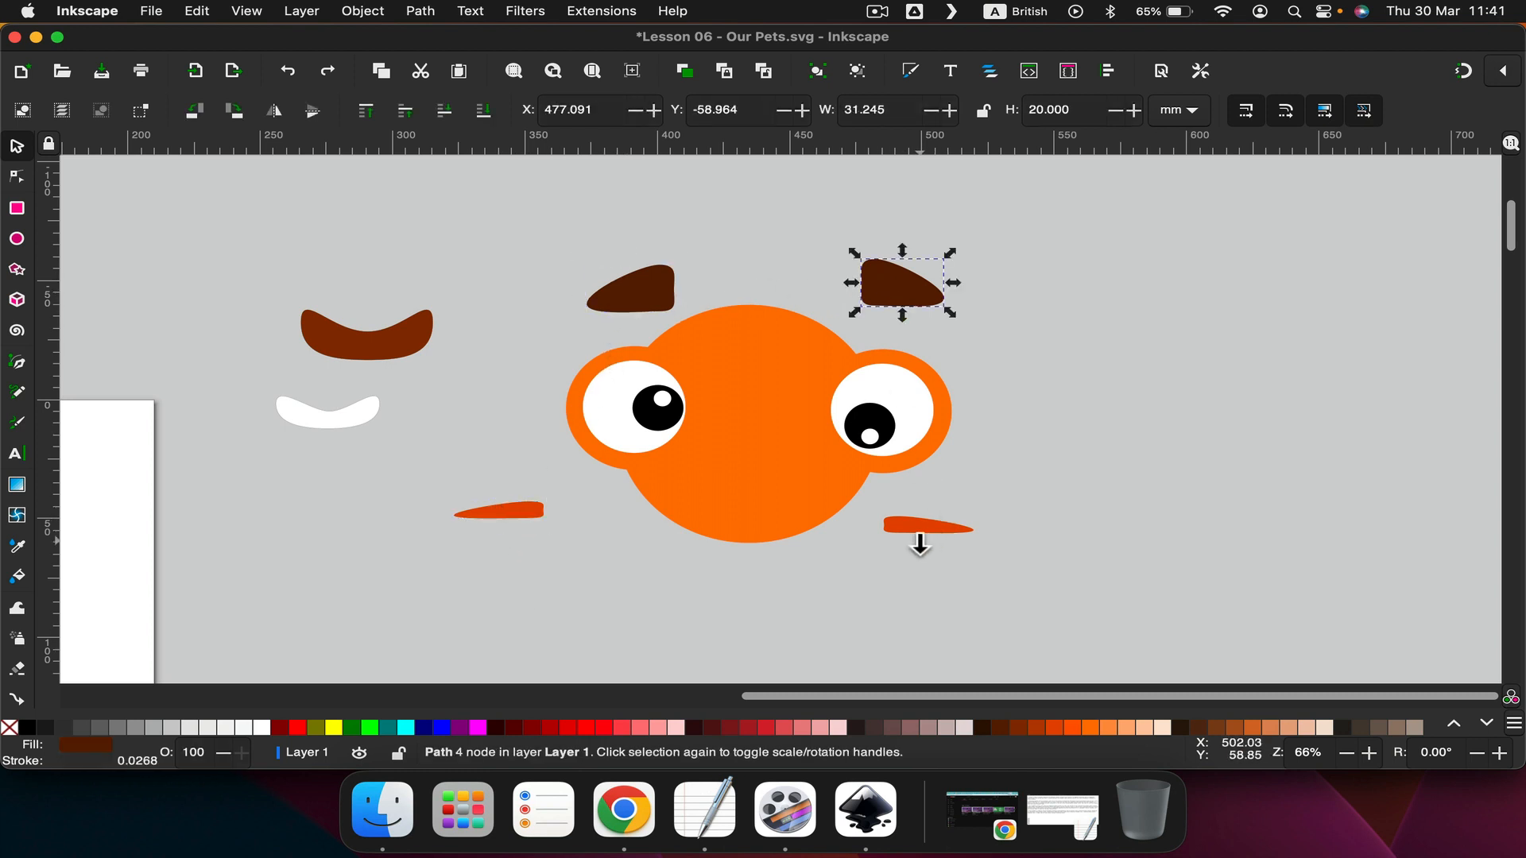
{"action": "left_click", "coordinate": [889, 525]}
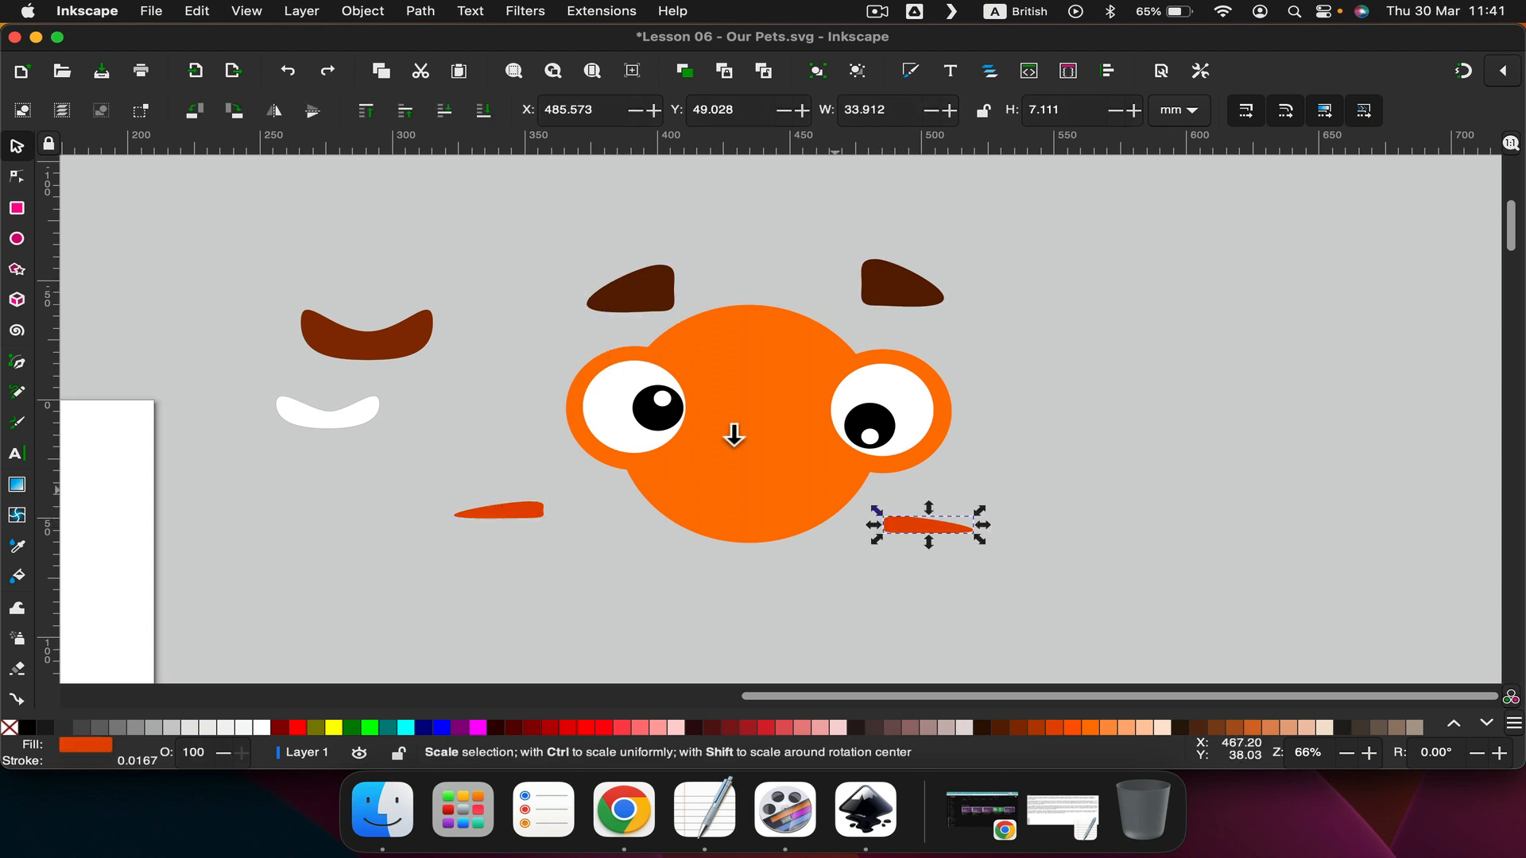
Draw a red ellipse about 85 by 84 mm to the right of the separated orange pet and select it for resizing.
{"action": "left_click", "coordinate": [17, 239]}
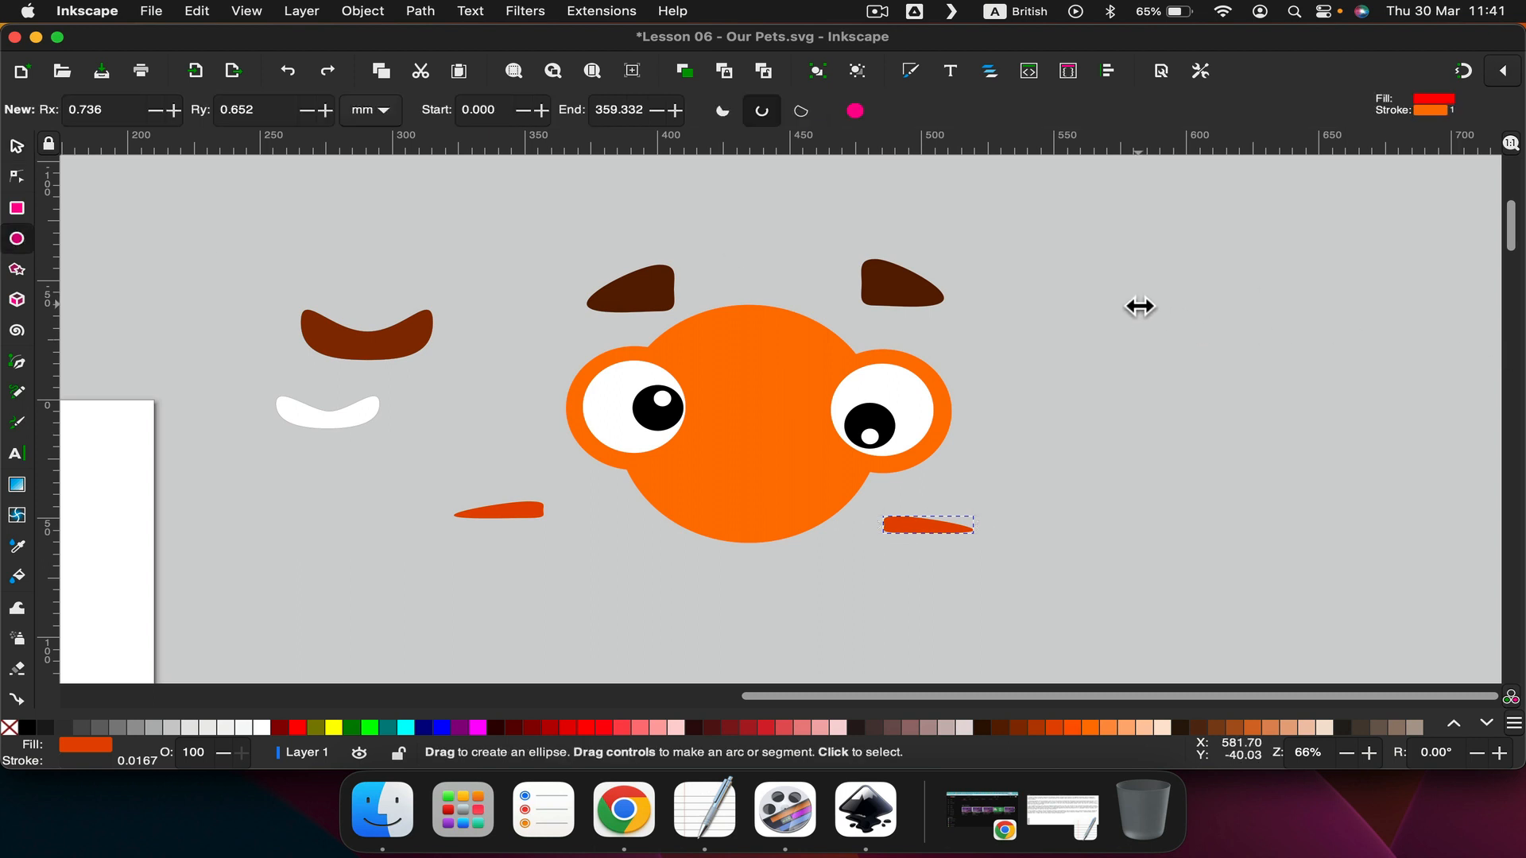
{"action": "left_click_drag", "start_coordinate": [1142, 307], "coordinate": [1363, 505]}
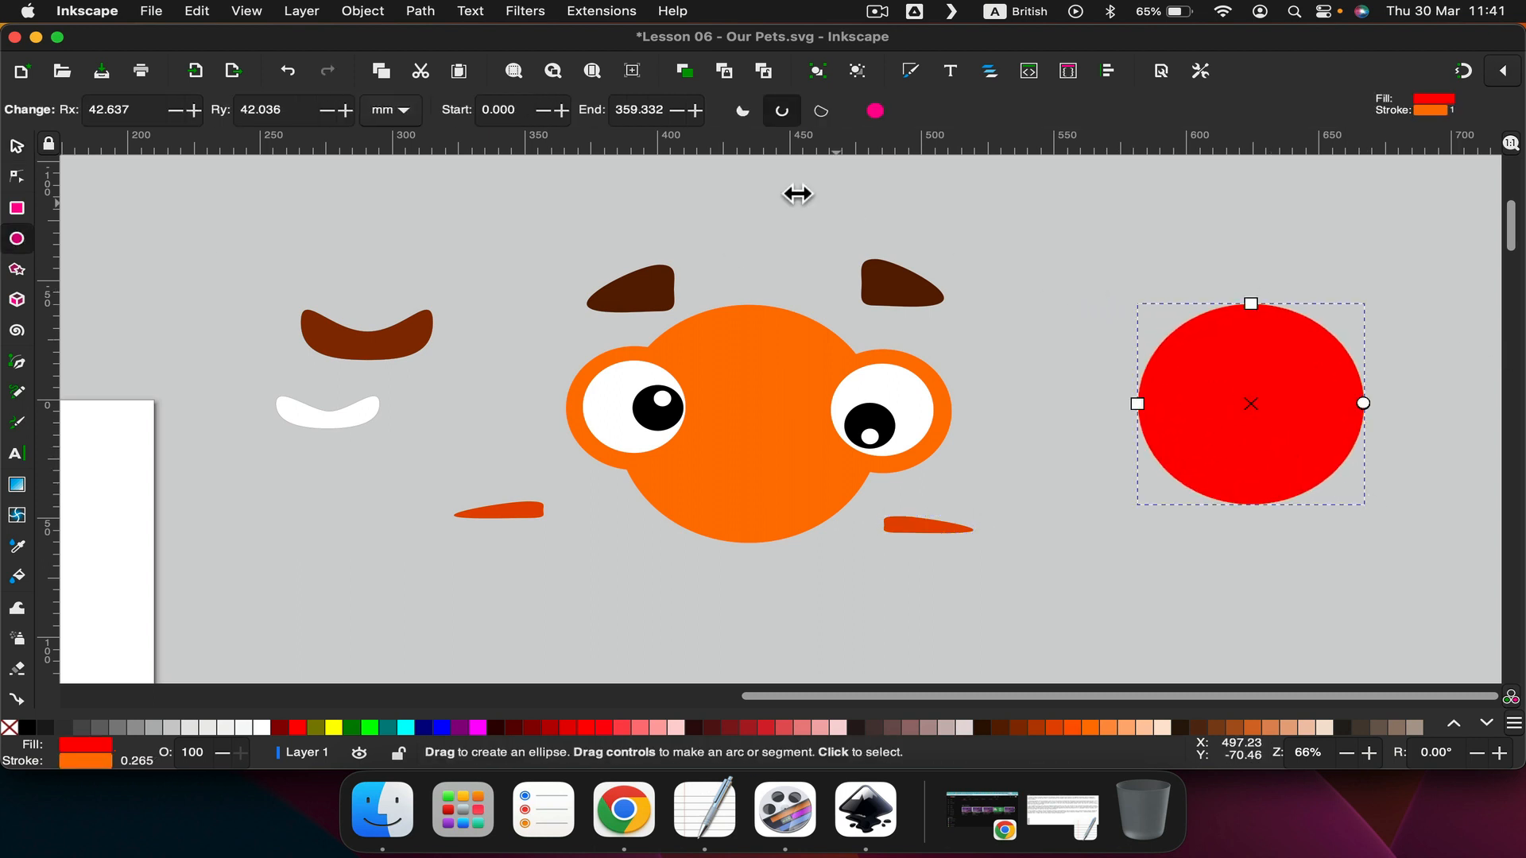
{"action": "left_click", "coordinate": [17, 146]}
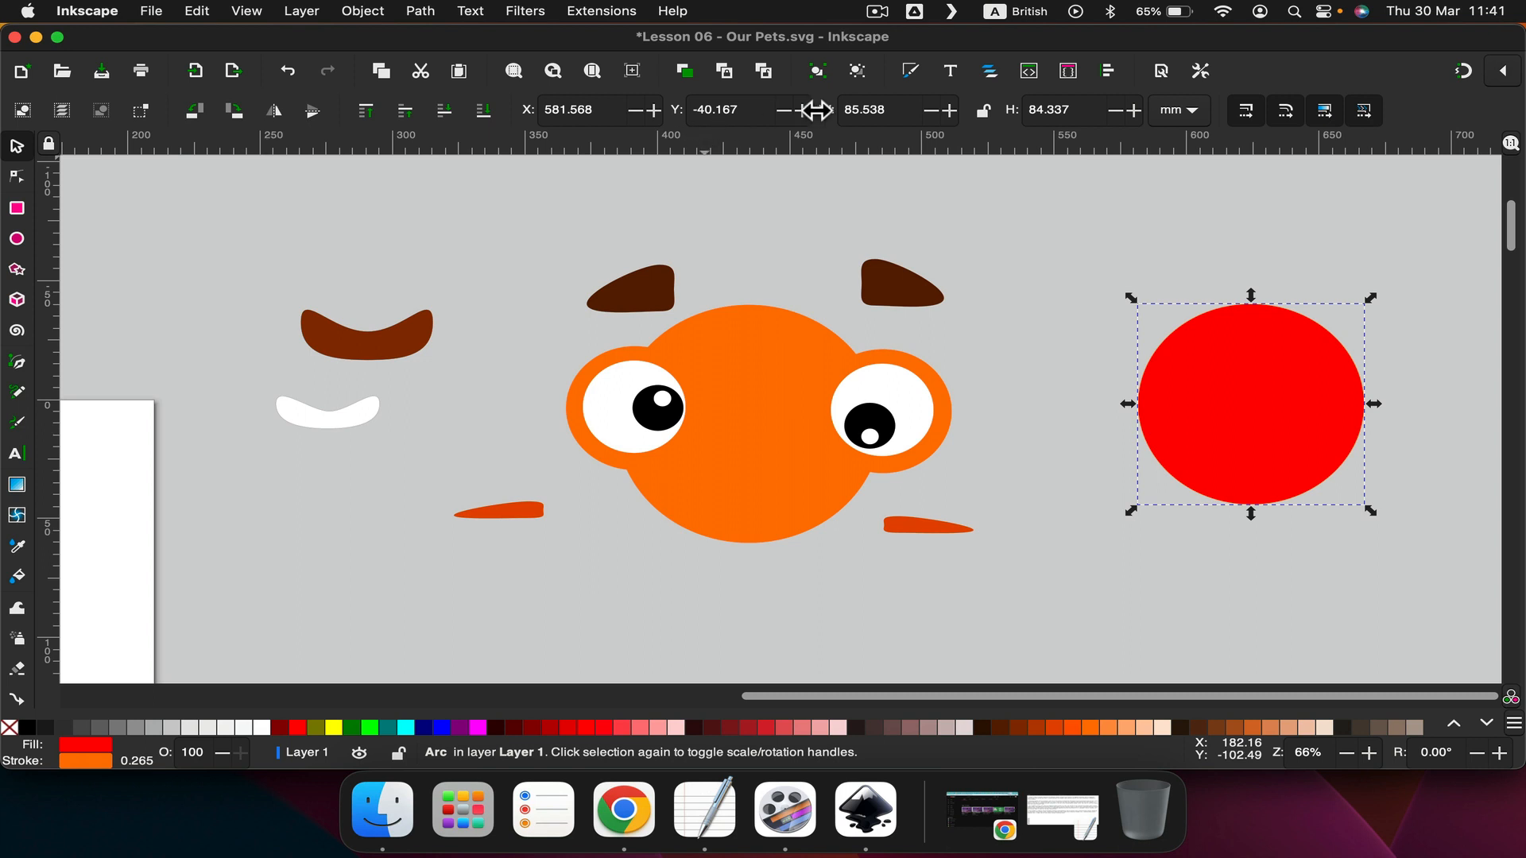
Resize the red ellipse to a circle 100 mm wide and 100 mm high and deselect it.
{"action": "left_click_drag", "start_coordinate": [899, 110], "coordinate": [816, 110]}
{"action": "type", "text": "100"}
{"action": "key", "text": "Tab"}
{"action": "type", "text": "100"}
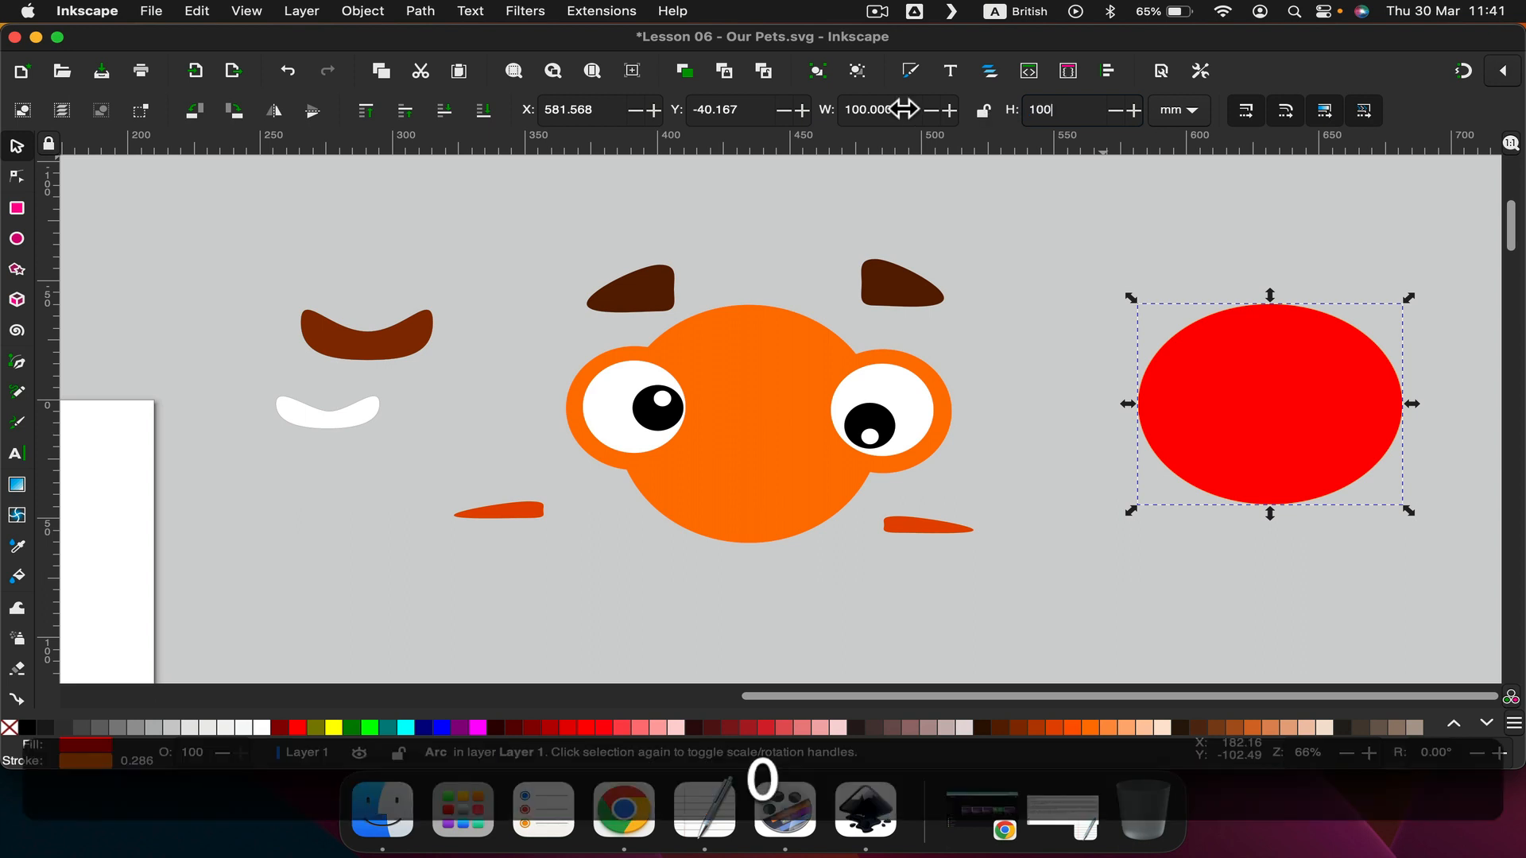
{"action": "key", "text": "Return"}
{"action": "left_click", "coordinate": [1085, 295]}
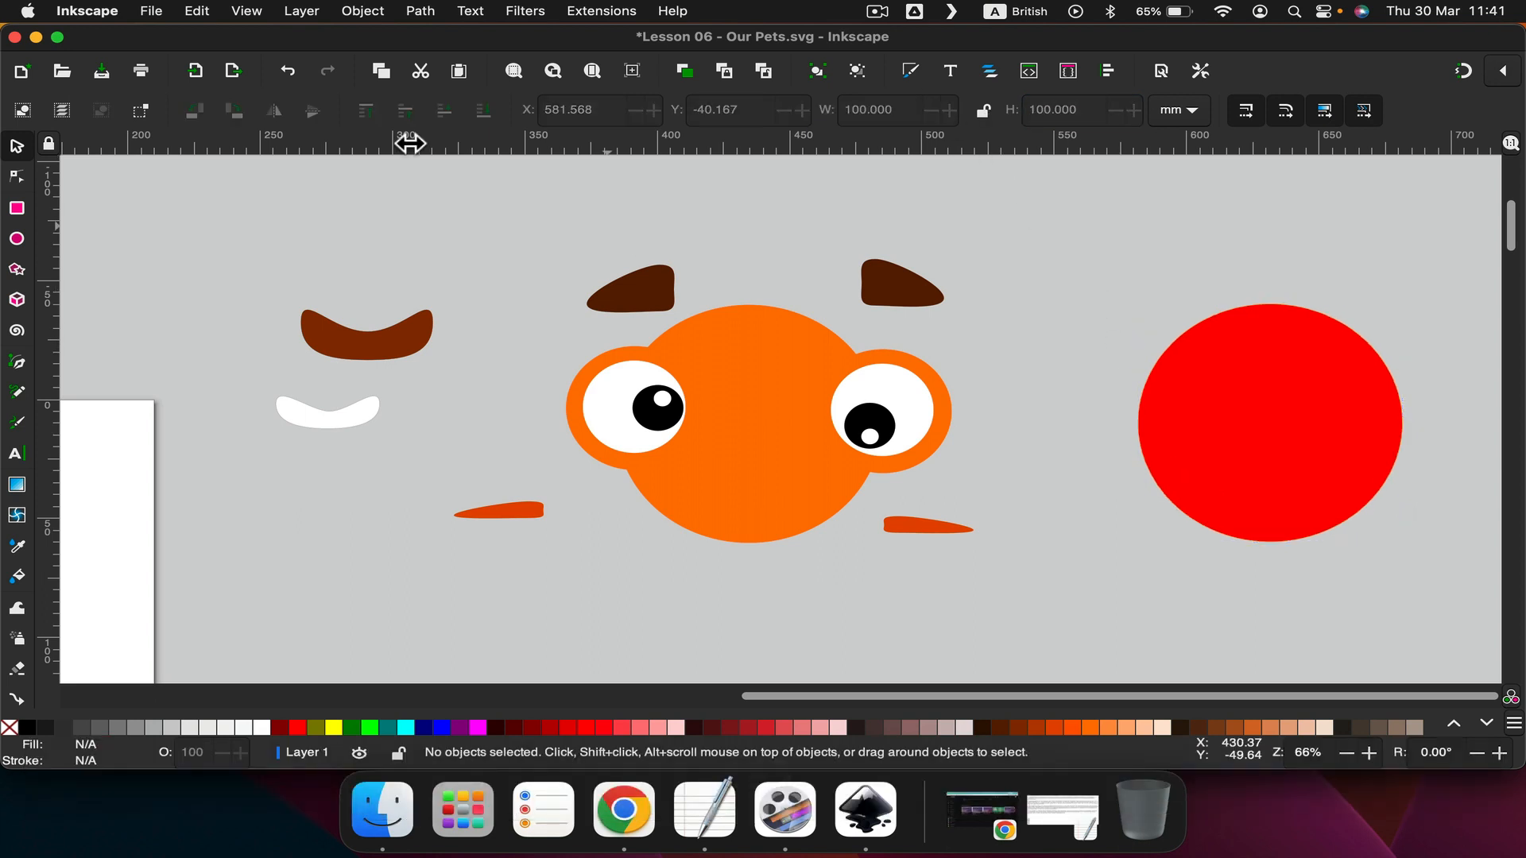
Convert the red circle to a path and reshape it like a brow by raising its bottom node and flattening its upper-left curve.
{"action": "left_click", "coordinate": [1201, 321]}
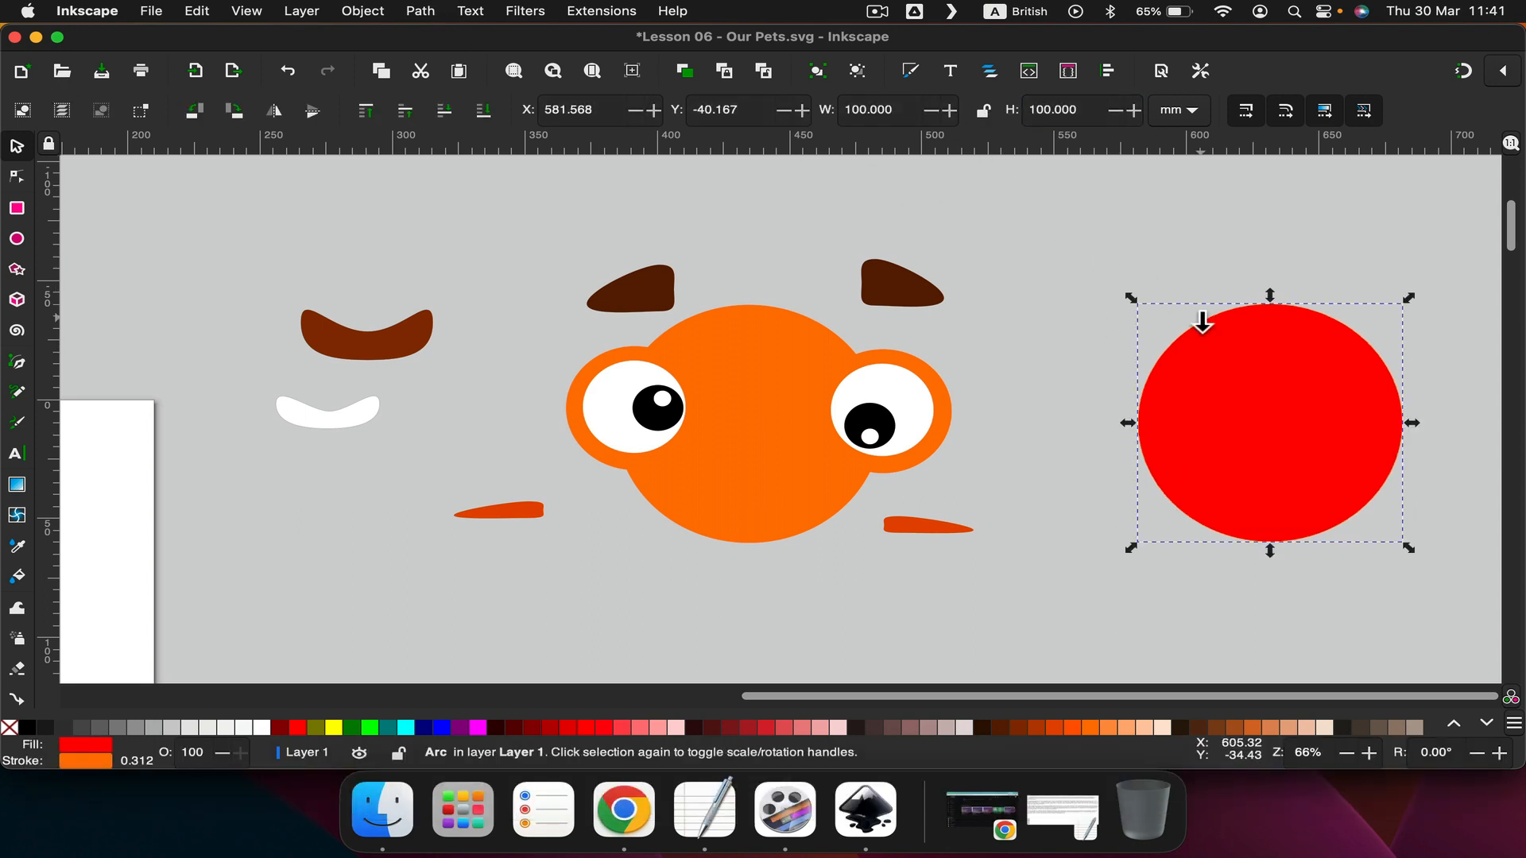
{"action": "left_click", "coordinate": [420, 11]}
{"action": "left_click", "coordinate": [449, 40]}
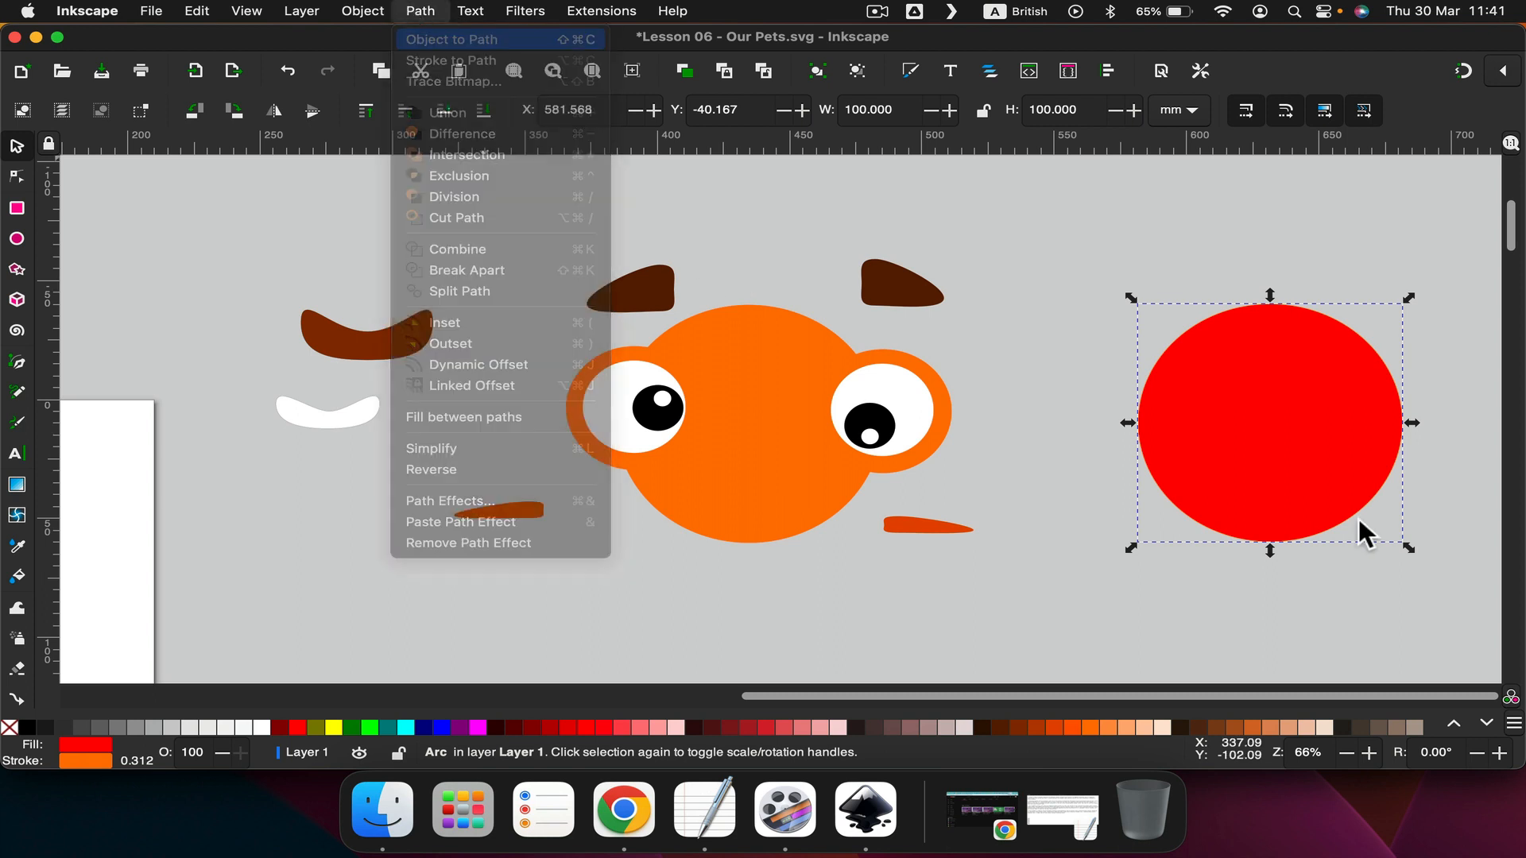
{"action": "left_click", "coordinate": [18, 174]}
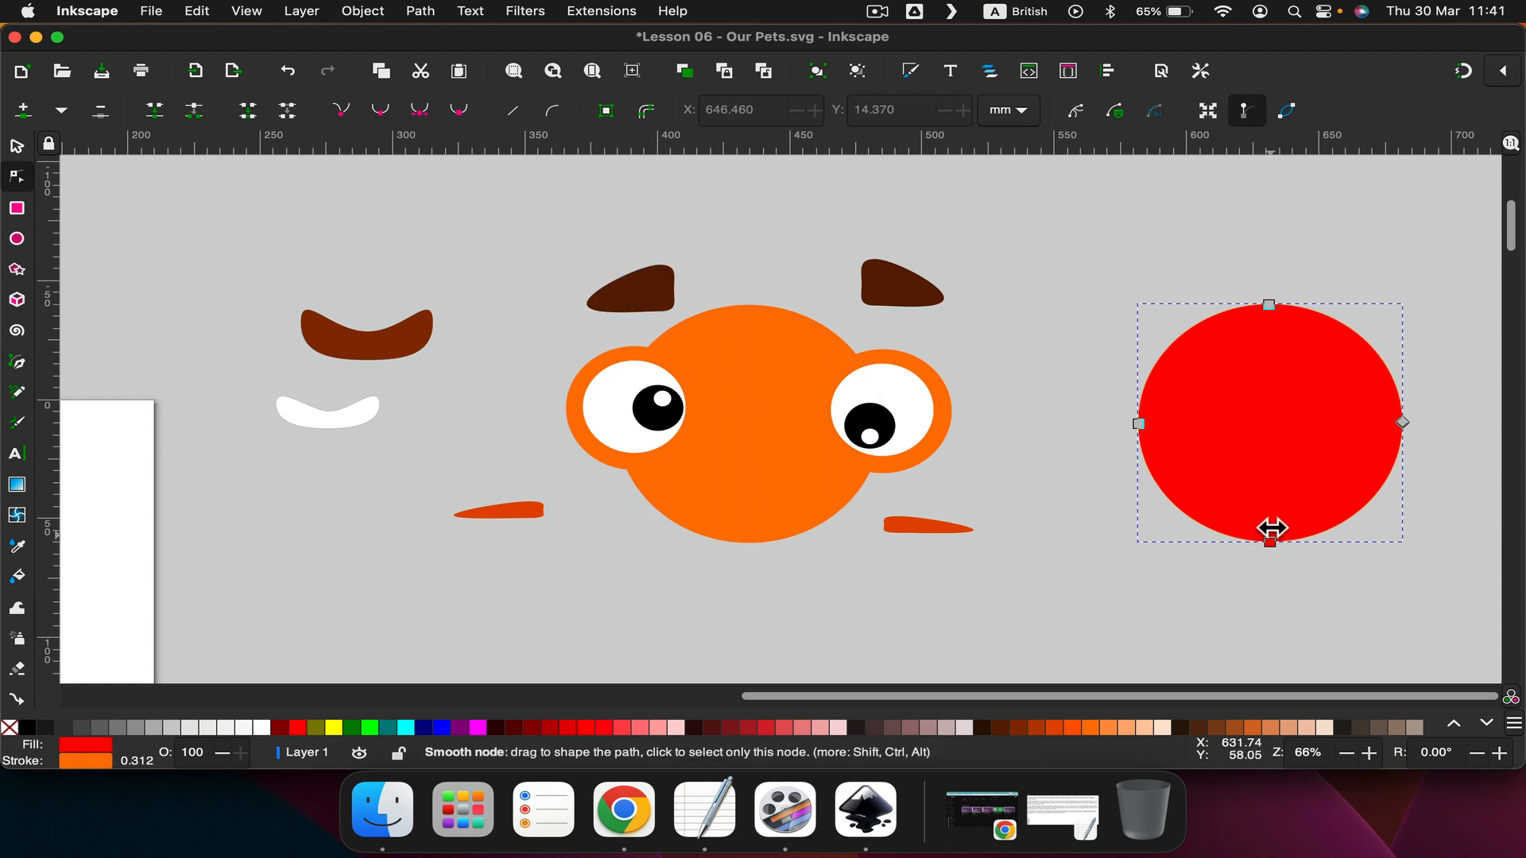
{"action": "left_click_drag", "start_coordinate": [1271, 540], "coordinate": [1277, 470]}
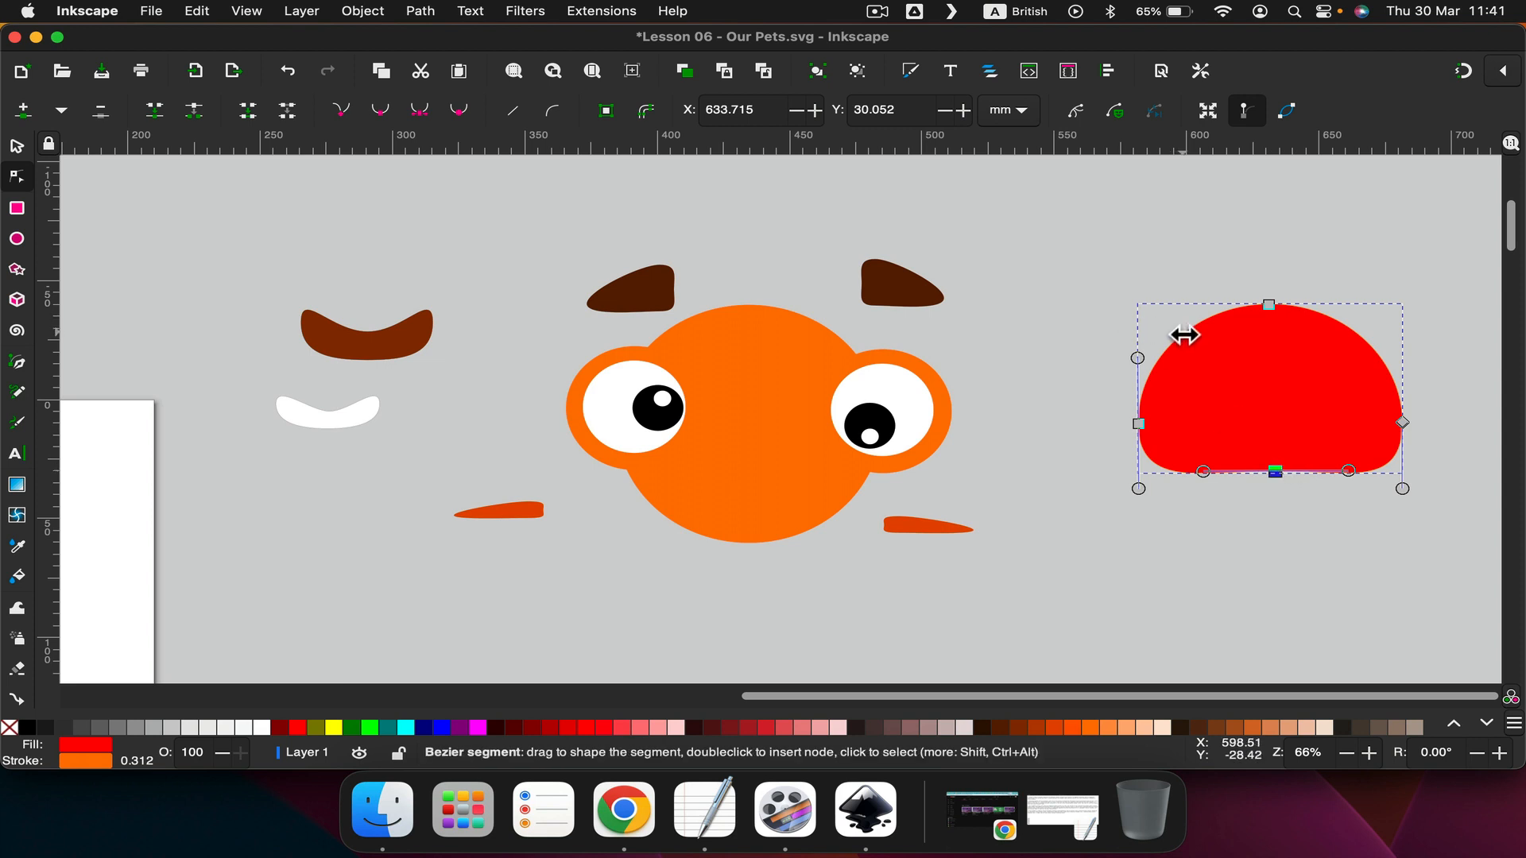
{"action": "mouse_move", "coordinate": [1182, 334]}
{"action": "left_mouse_down"}
{"action": "mouse_move", "coordinate": [1215, 362]}
{"action": "mouse_move", "coordinate": [1199, 359]}
{"action": "left_mouse_up"}
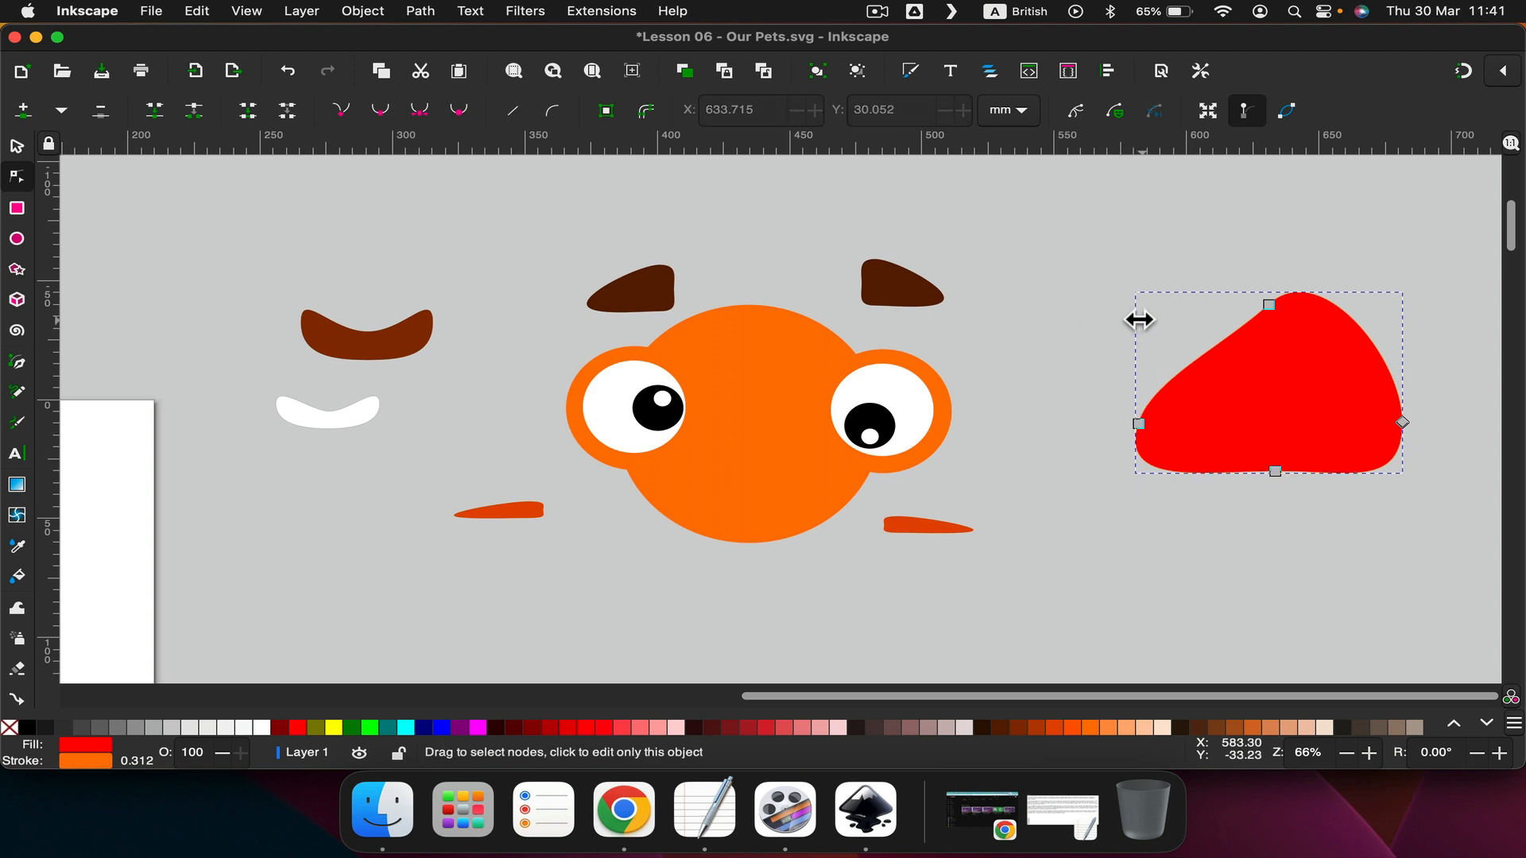
Try a horizontally mirrored and stretched duplicate of the red brow shape below the original, and delete the duplicate.
{"action": "left_click", "coordinate": [23, 146]}
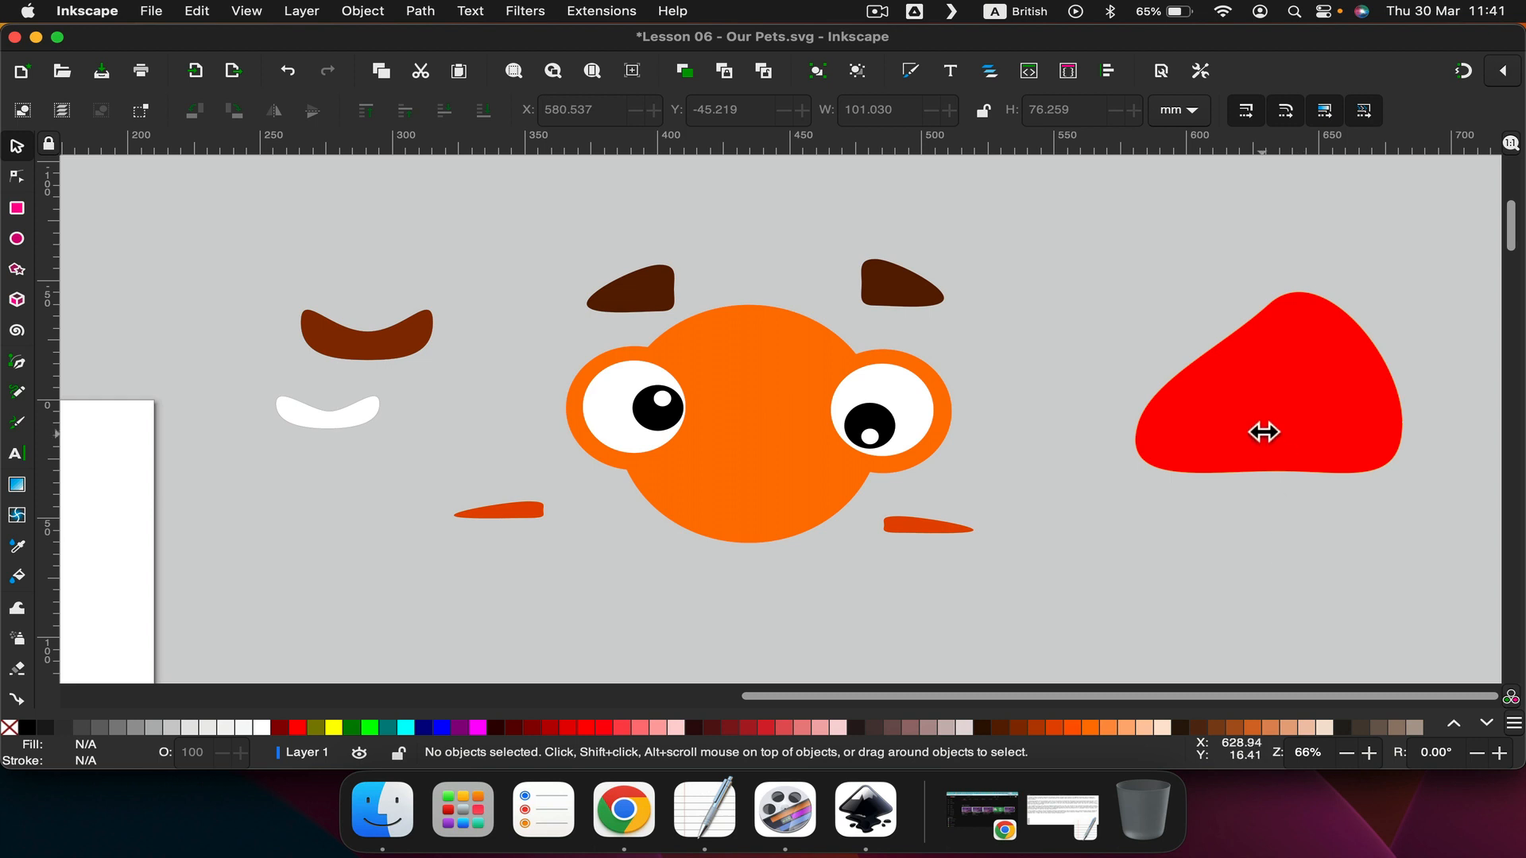
{"action": "left_click", "coordinate": [1279, 403]}
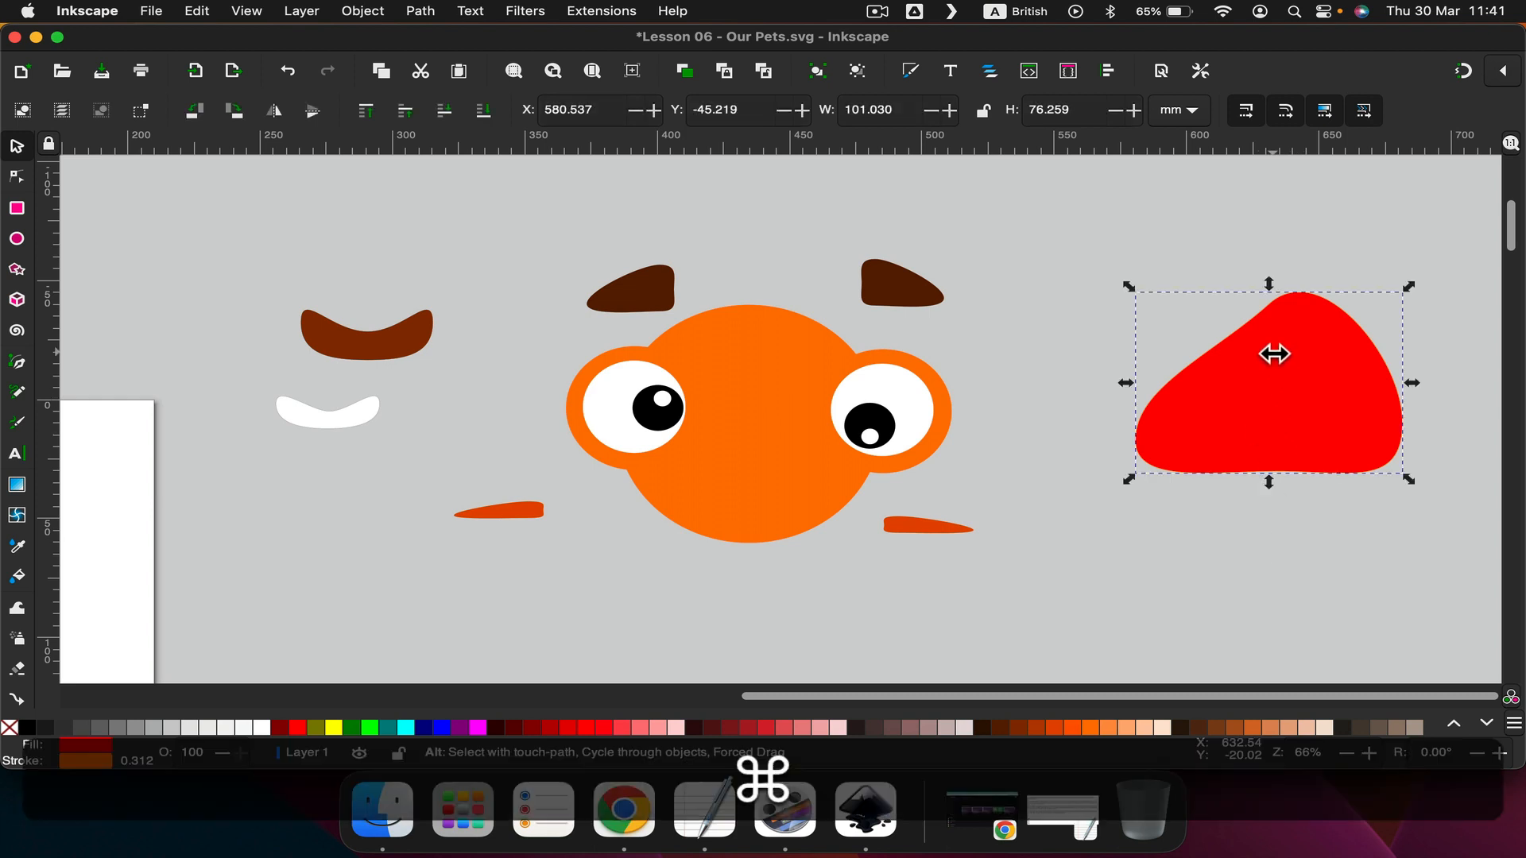
{"action": "key", "text": "super+d"}
{"action": "left_click_drag", "start_coordinate": [1272, 393], "coordinate": [1162, 604]}
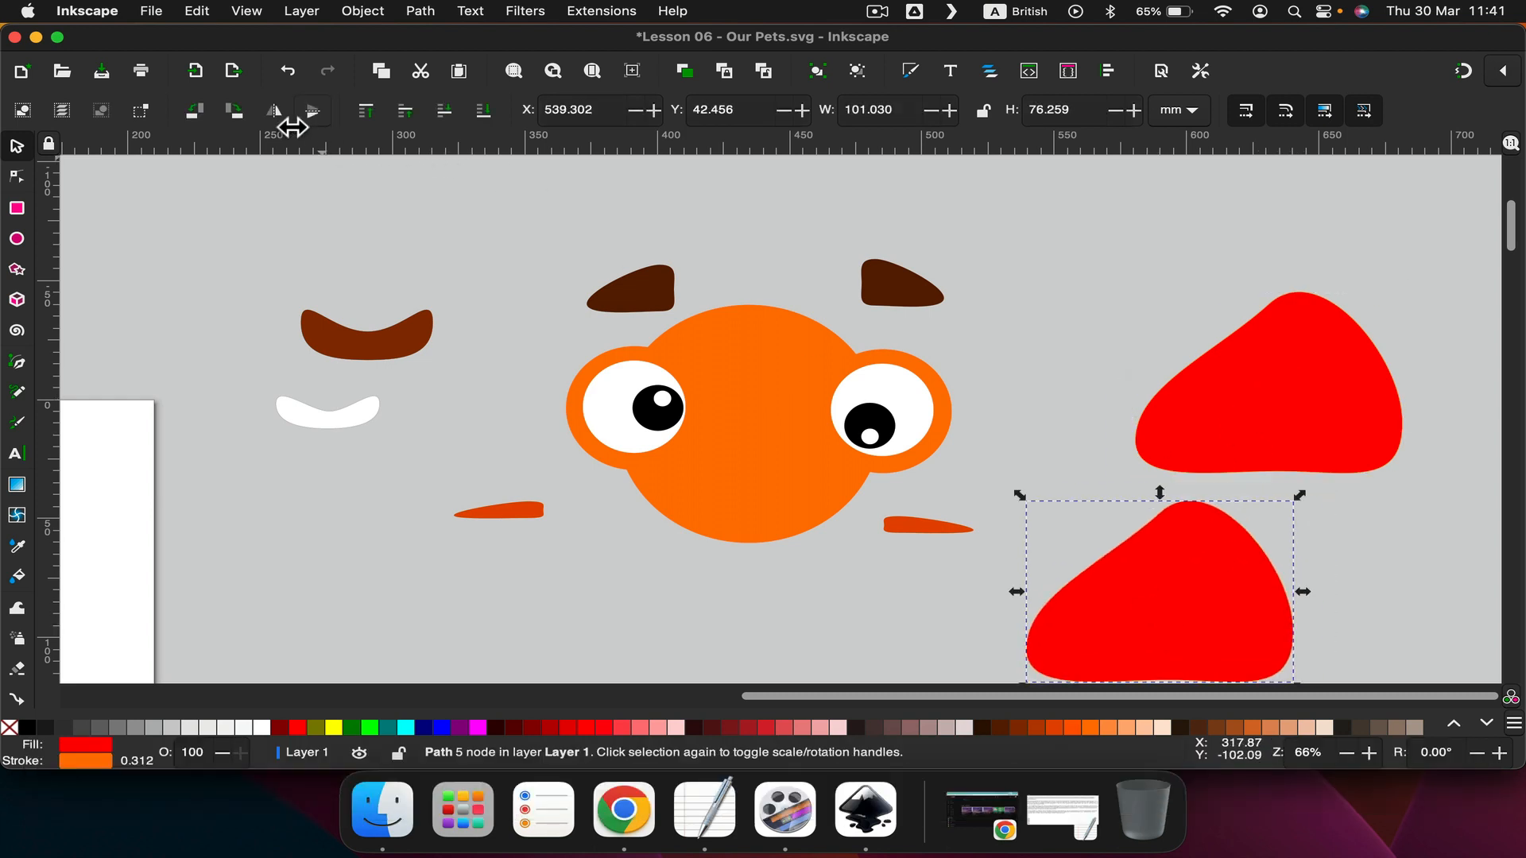
{"action": "left_click", "coordinate": [273, 111]}
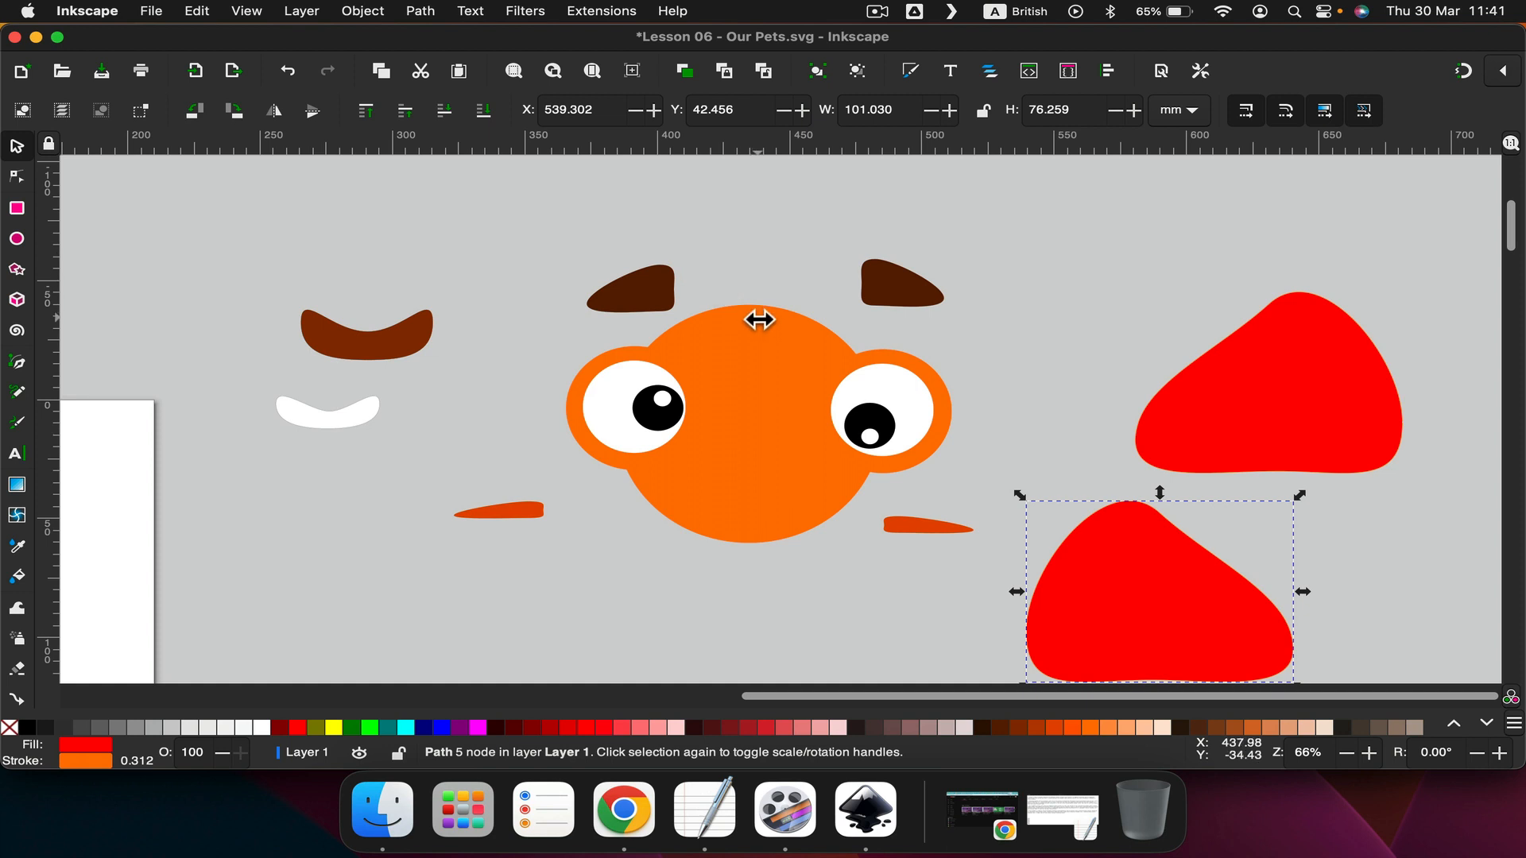
{"action": "left_click_drag", "start_coordinate": [1004, 493], "coordinate": [963, 650]}
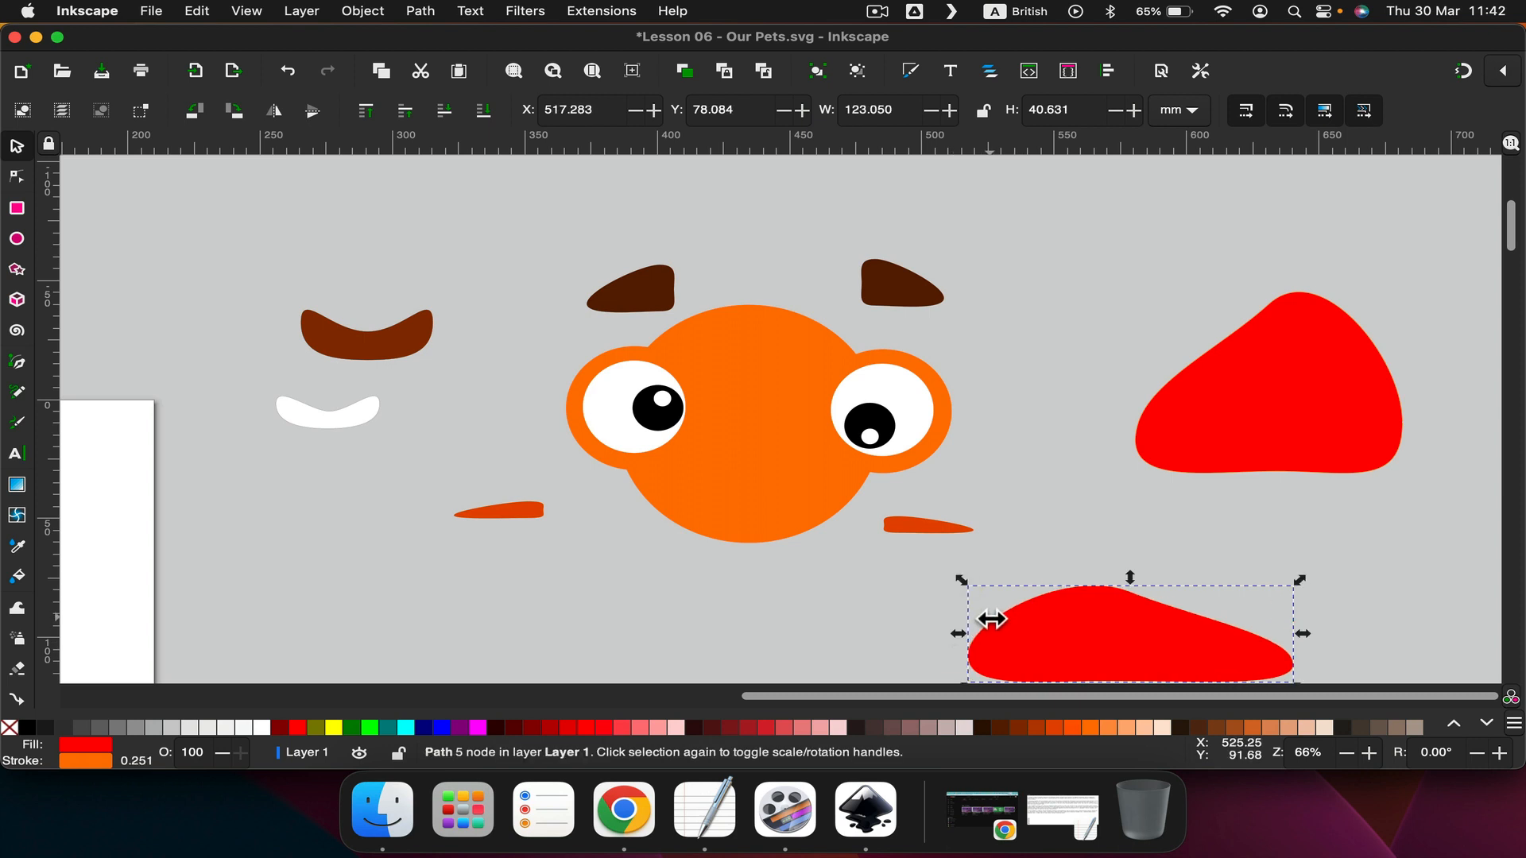
{"action": "key", "text": "super+z"}
{"action": "key", "text": "super+BackSpace"}
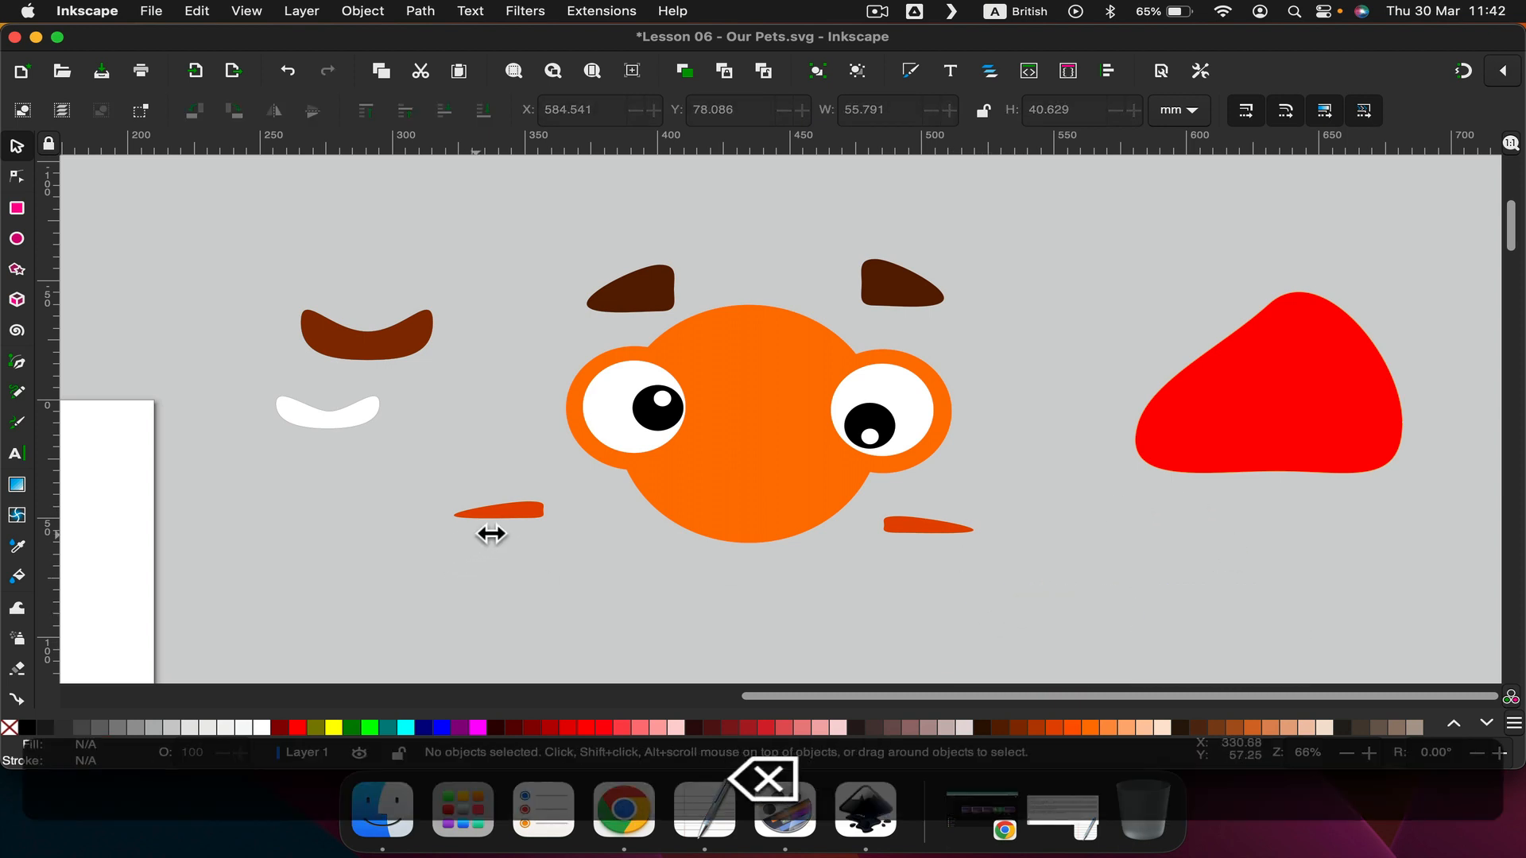
Reshape the red brow shape into a long wedge by moving its top and left nodes, adjusting a curve handle and extending its right end.
{"action": "left_click", "coordinate": [493, 508]}
{"action": "left_click", "coordinate": [1296, 407]}
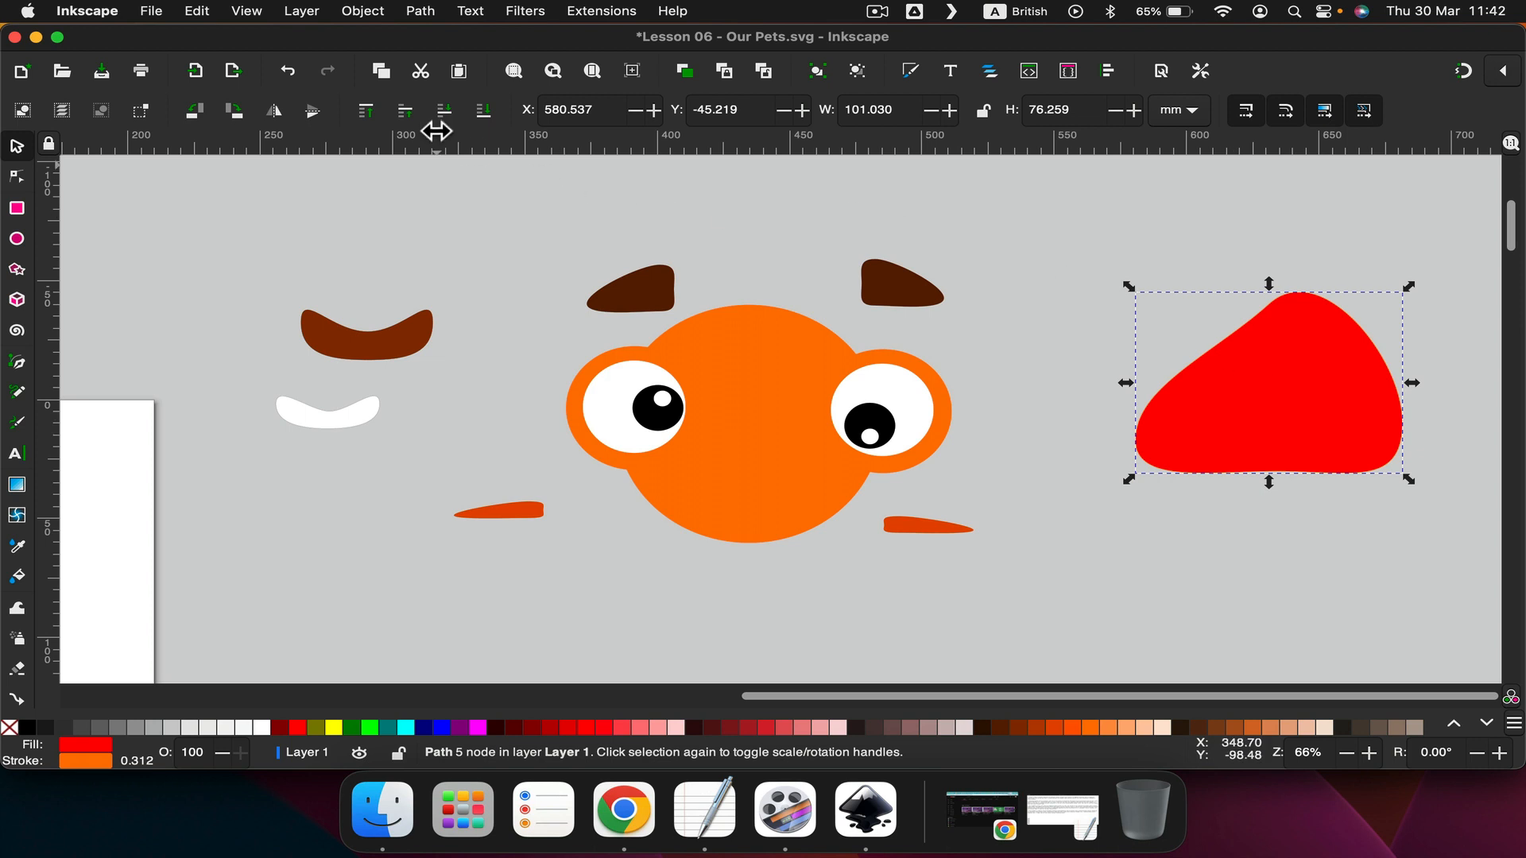
{"action": "left_click", "coordinate": [428, 11]}
{"action": "left_click", "coordinate": [17, 175]}
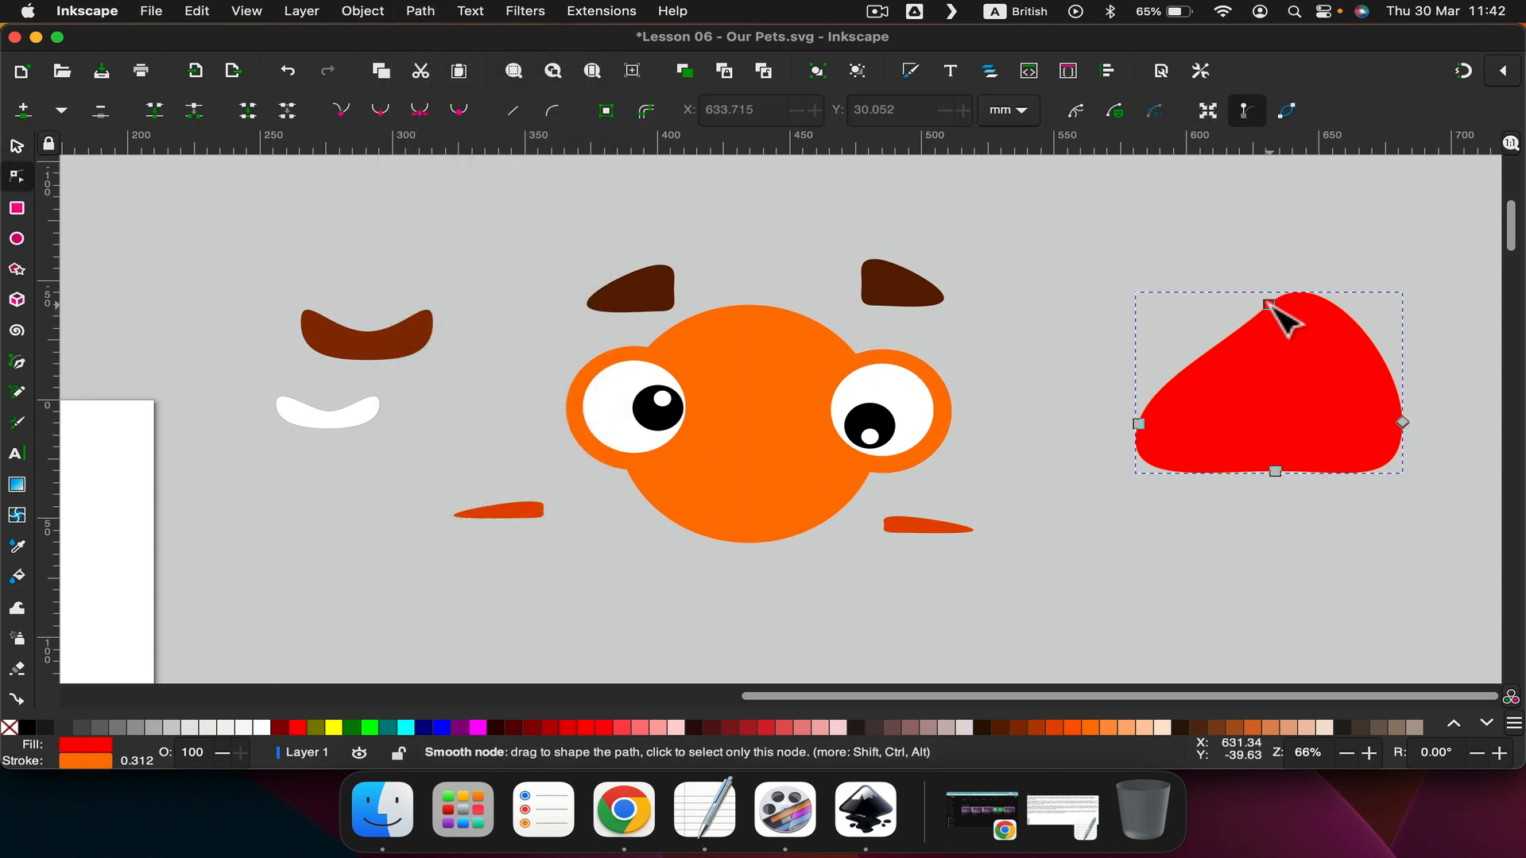
{"action": "left_click_drag", "start_coordinate": [1270, 305], "coordinate": [1209, 374]}
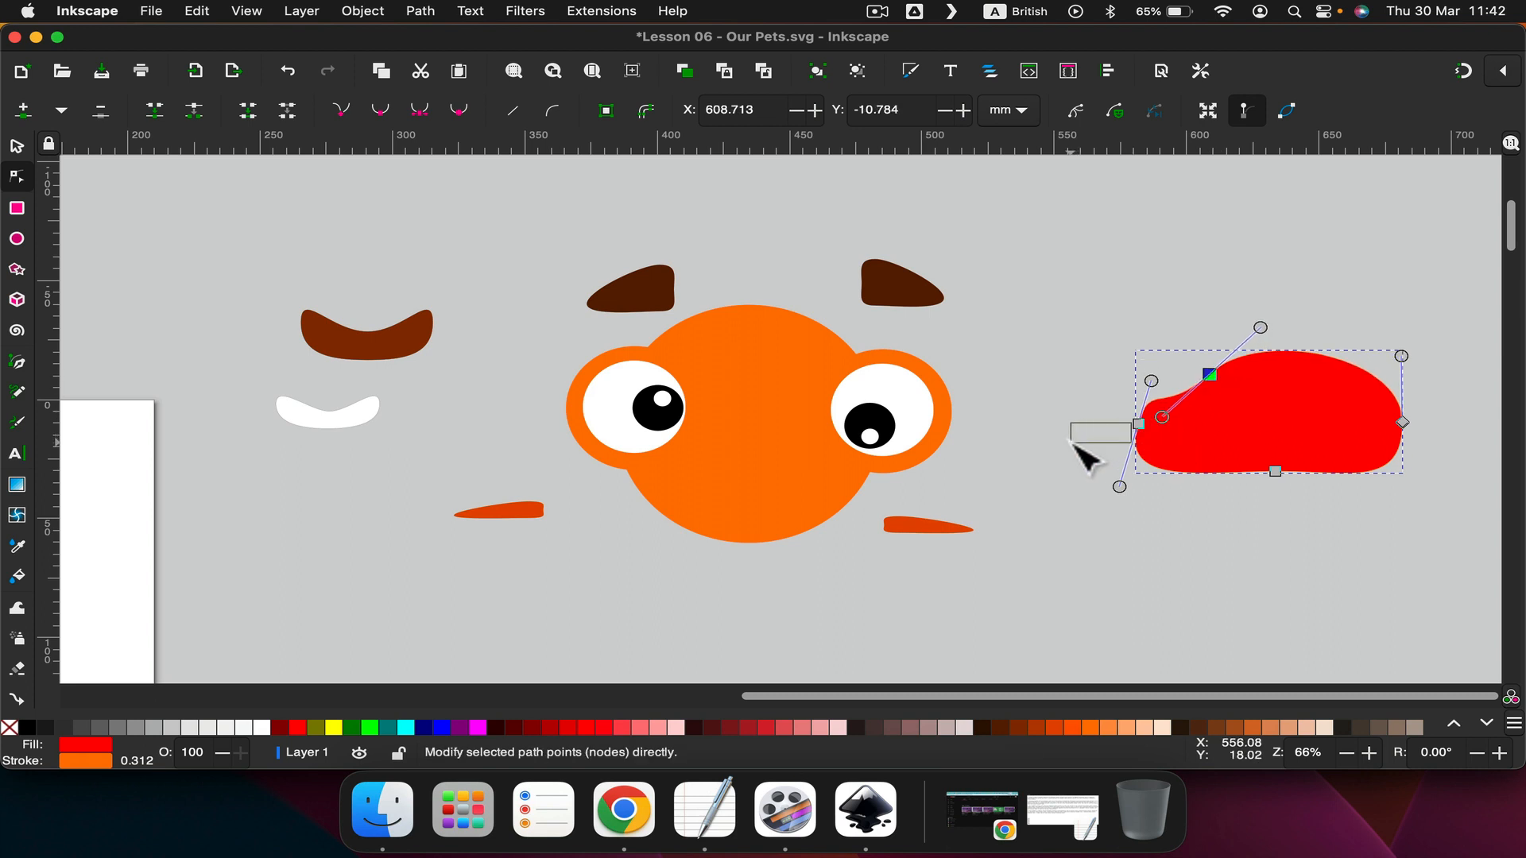
{"action": "left_click_drag", "start_coordinate": [1140, 425], "coordinate": [1055, 431]}
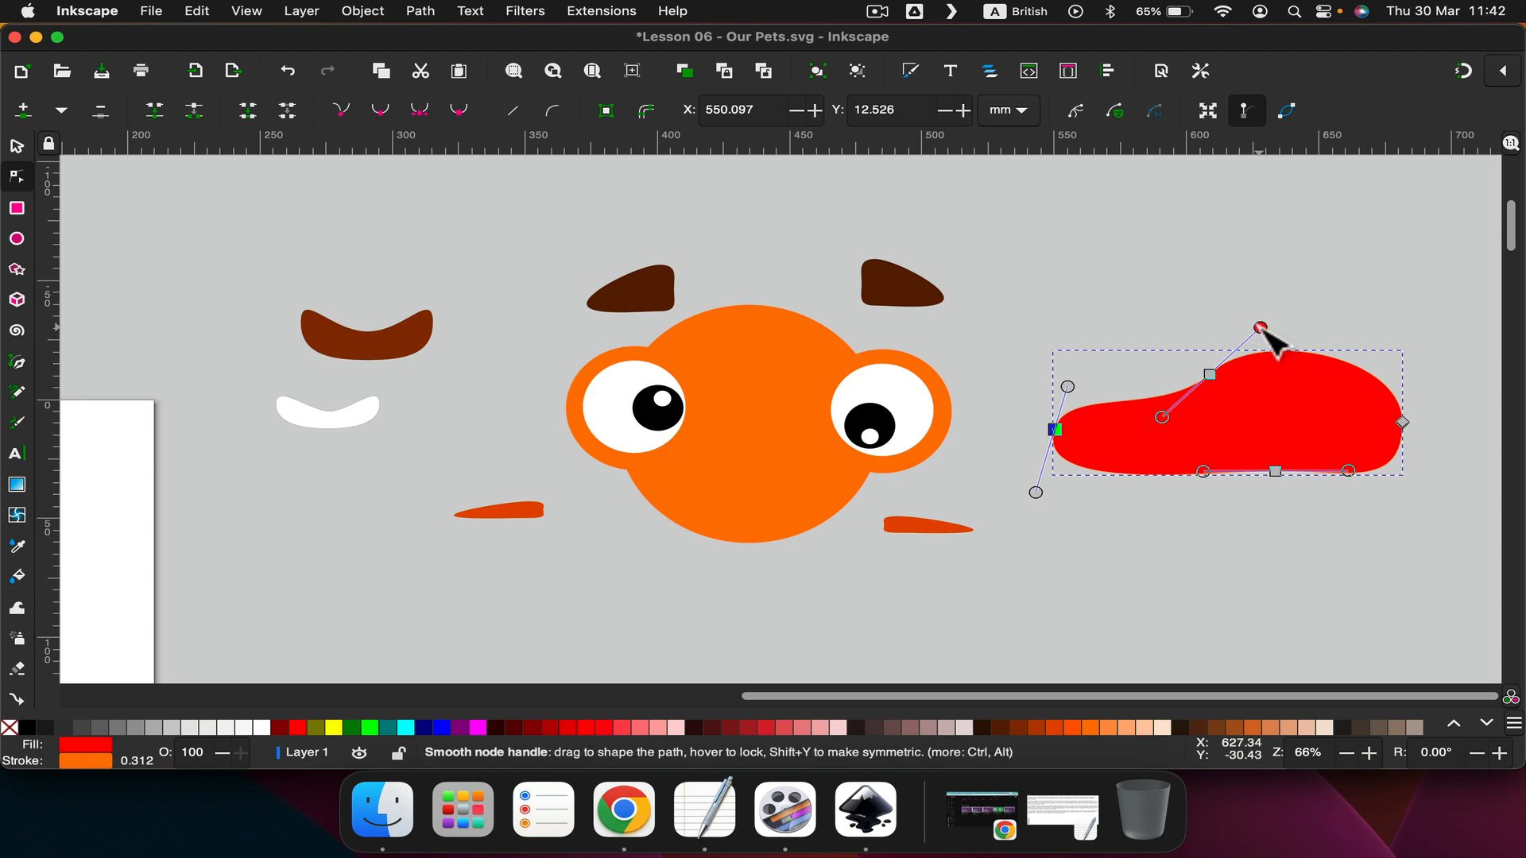
{"action": "left_click_drag", "start_coordinate": [1262, 329], "coordinate": [1284, 352]}
{"action": "left_click_drag", "start_coordinate": [1401, 422], "coordinate": [1411, 384]}
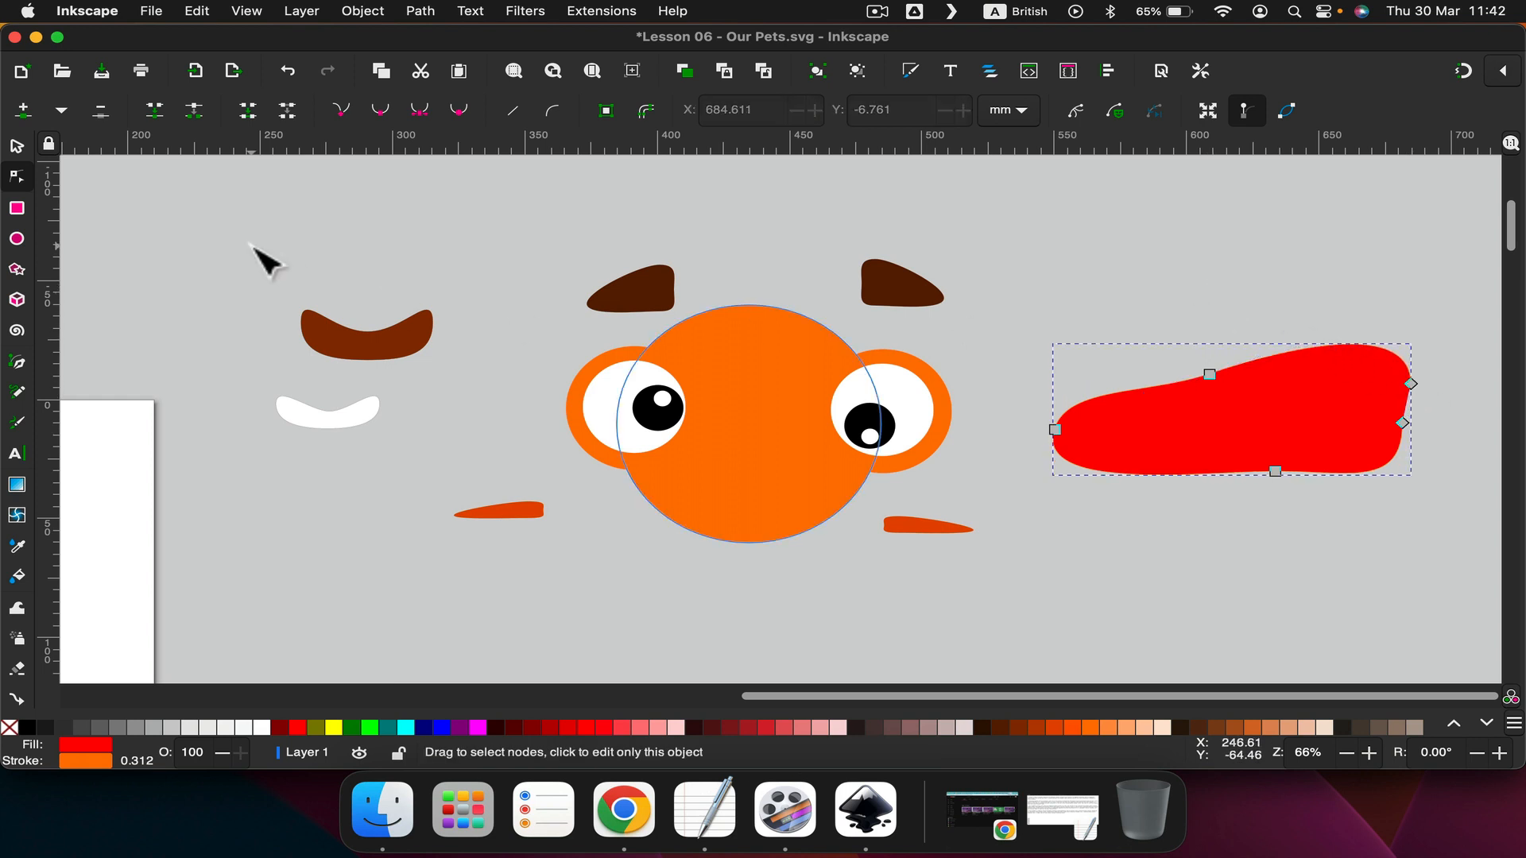
Flatten the red wedge to about 17 mm high and recolour it dark orange-brown.
{"action": "left_click", "coordinate": [17, 144]}
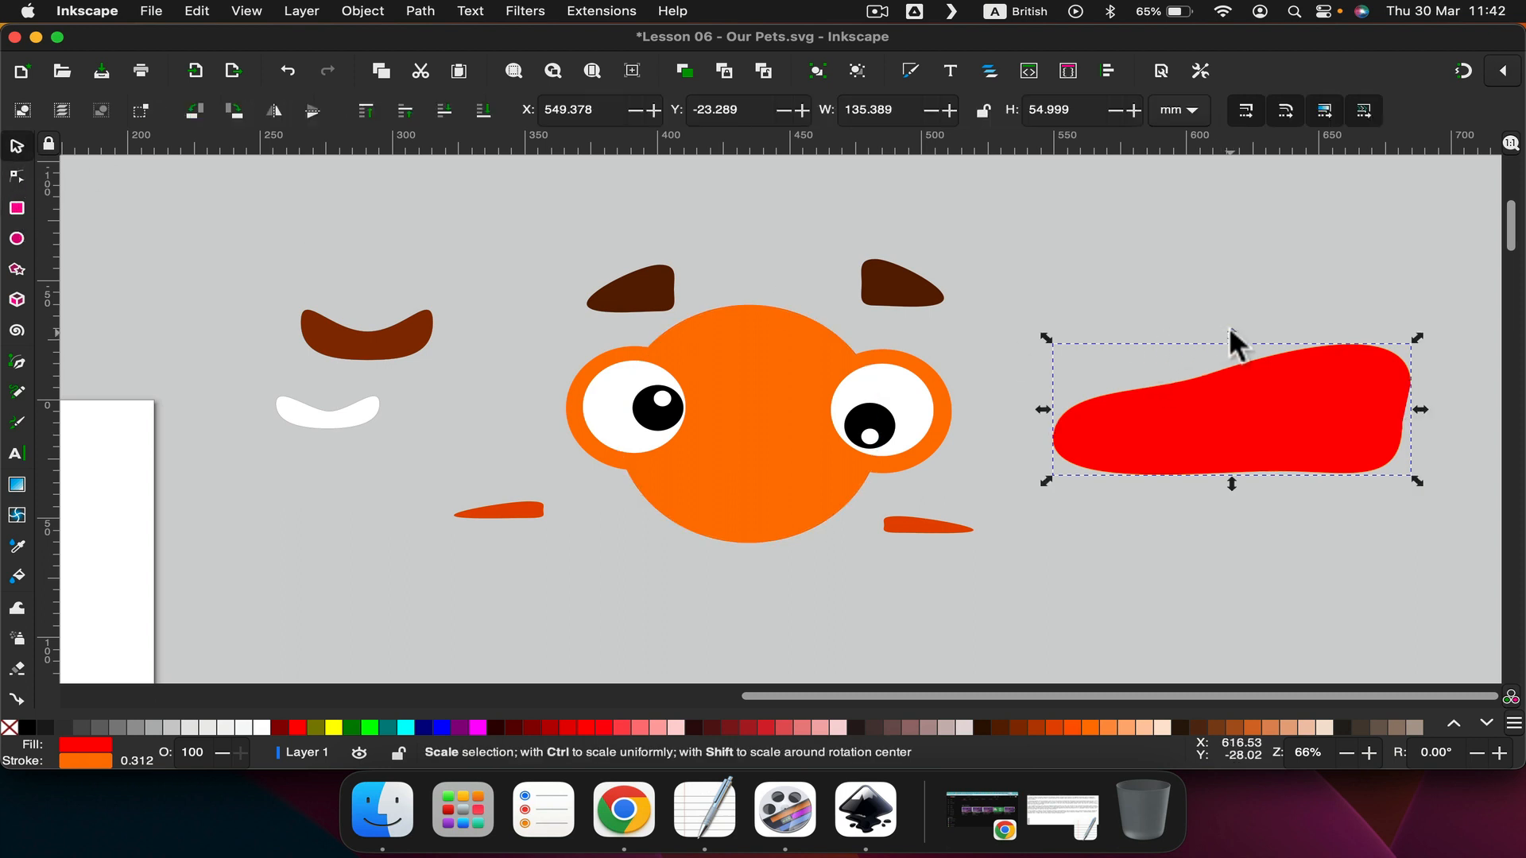
{"action": "left_click_drag", "start_coordinate": [1230, 336], "coordinate": [1245, 417]}
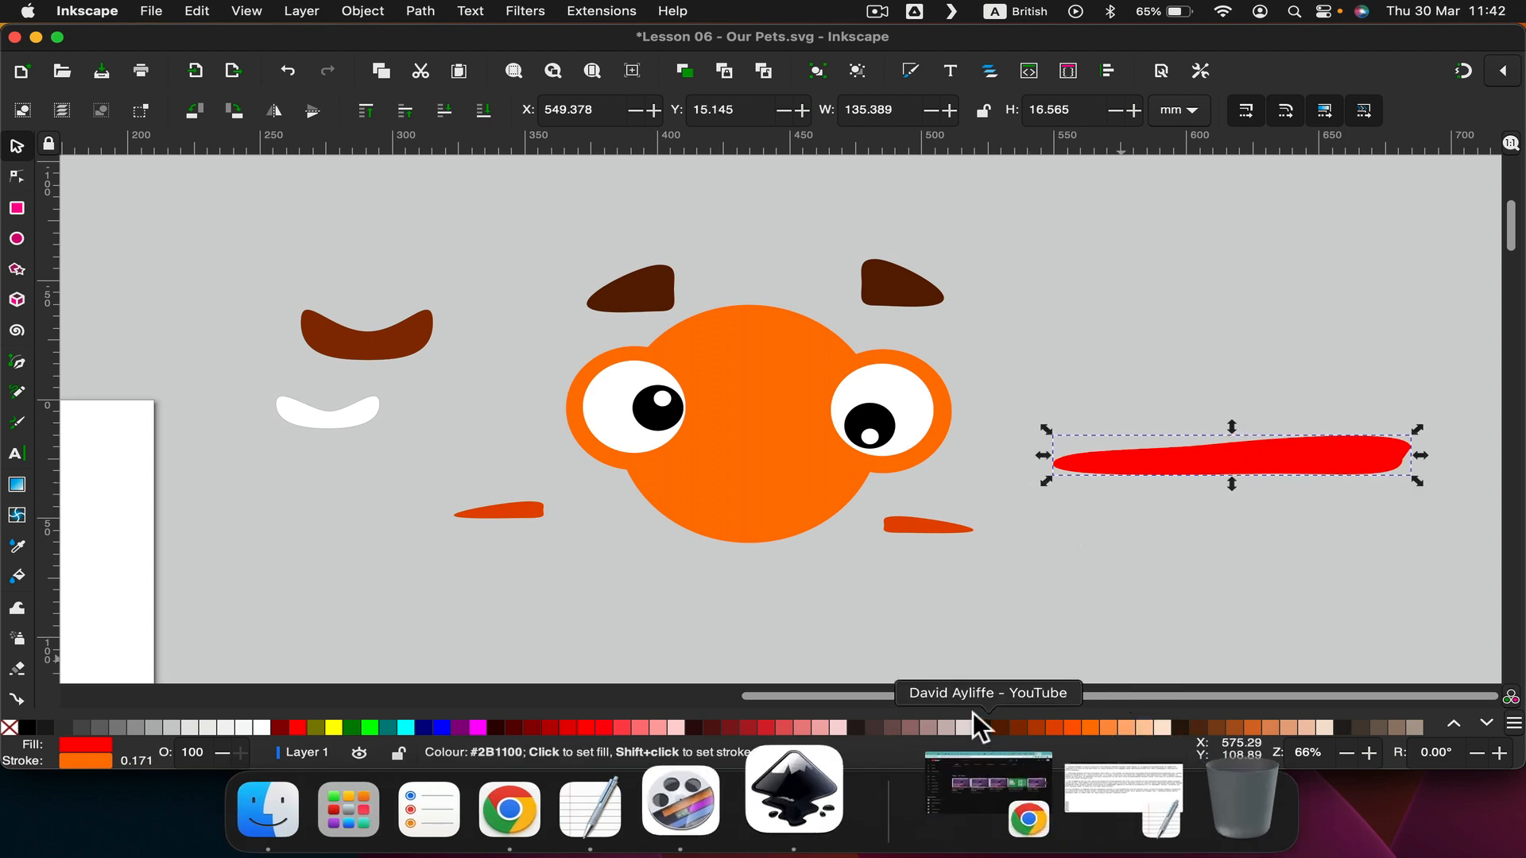
{"action": "left_click", "coordinate": [1032, 727]}
Shrink the flattened wedge to about 45 by 5 mm beneath the left cheek mark for comparison, and delete it.
{"action": "left_click_drag", "start_coordinate": [1183, 464], "coordinate": [477, 577]}
{"action": "left_click_drag", "start_coordinate": [343, 544], "coordinate": [577, 565]}
{"action": "left_click_drag", "start_coordinate": [666, 584], "coordinate": [510, 536]}
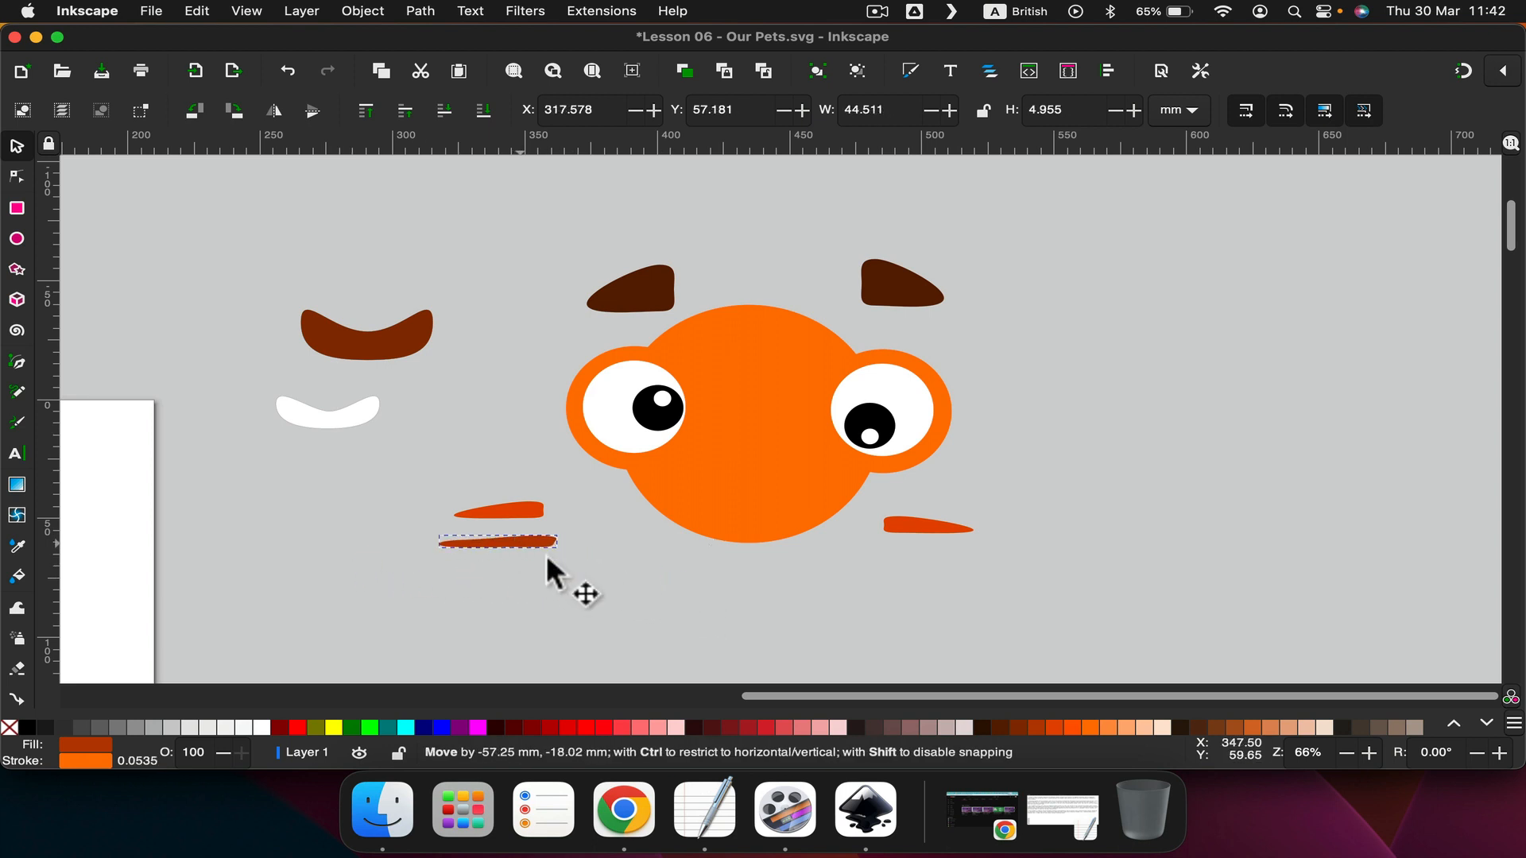
{"action": "left_click", "coordinate": [578, 565]}
{"action": "left_click", "coordinate": [484, 536]}
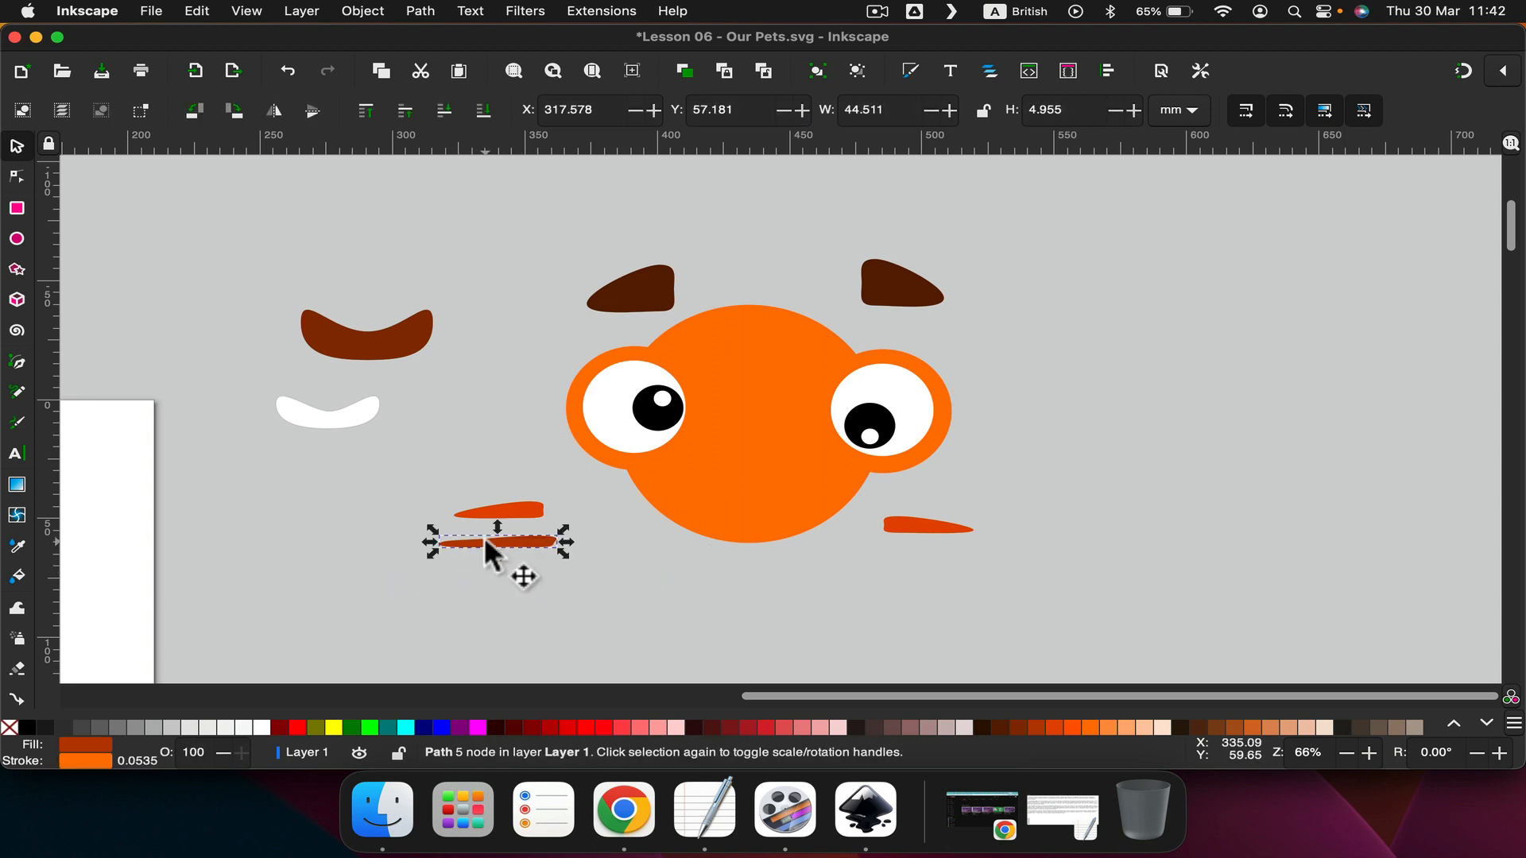
{"action": "key", "text": "BackSpace"}
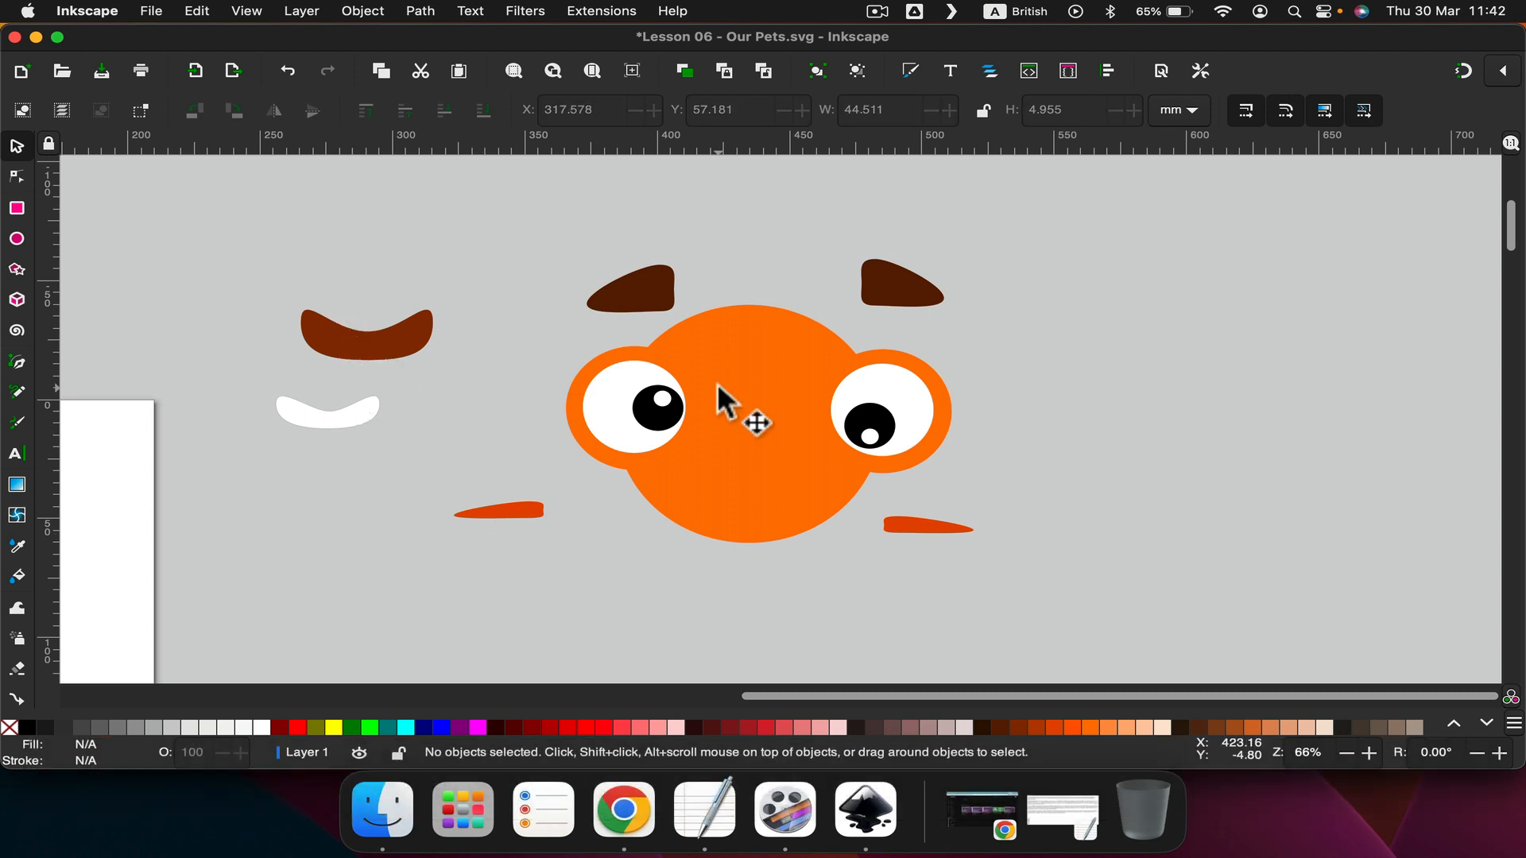
Move the brown mouth and its white inner shape onto the lower part of the orange face and select both.
{"action": "left_click_drag", "start_coordinate": [385, 337], "coordinate": [762, 494]}
{"action": "left_click_drag", "start_coordinate": [334, 422], "coordinate": [762, 503]}
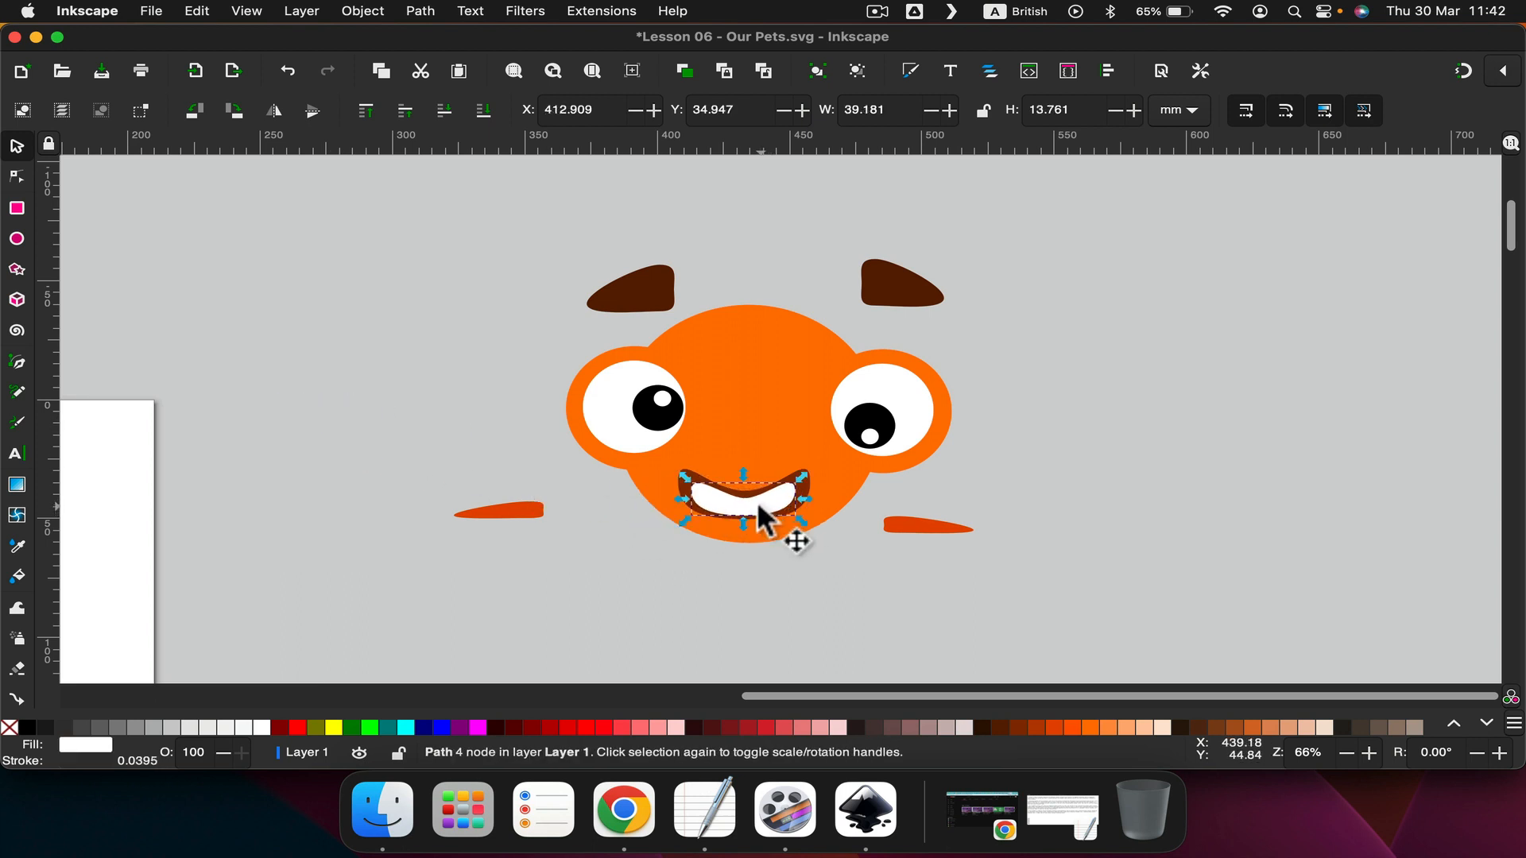
{"action": "left_click", "coordinate": [698, 497]}
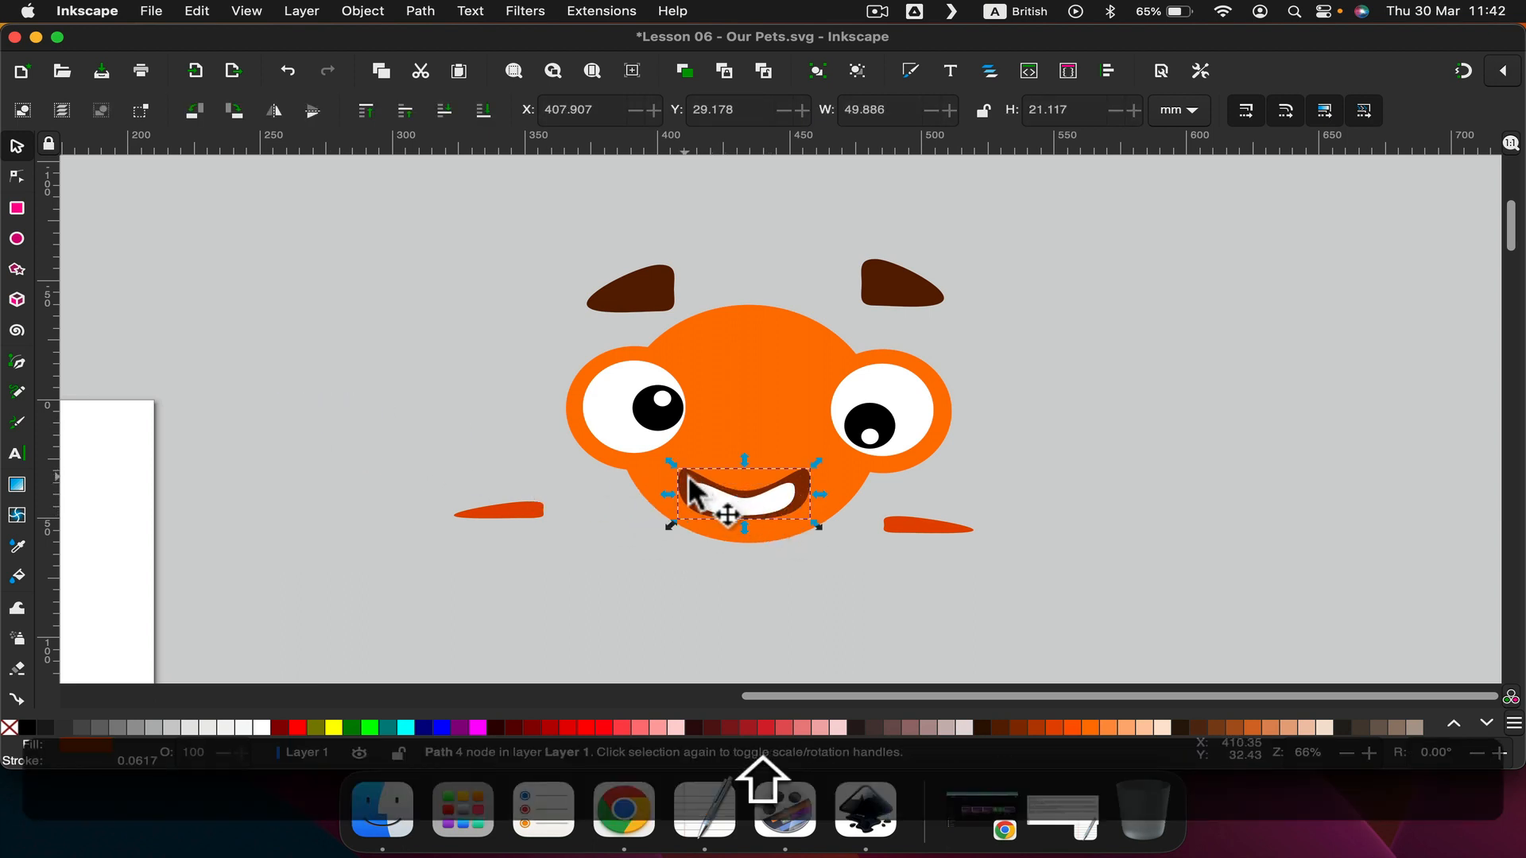
{"action": "left_click", "coordinate": [755, 509], "text": "shift"}
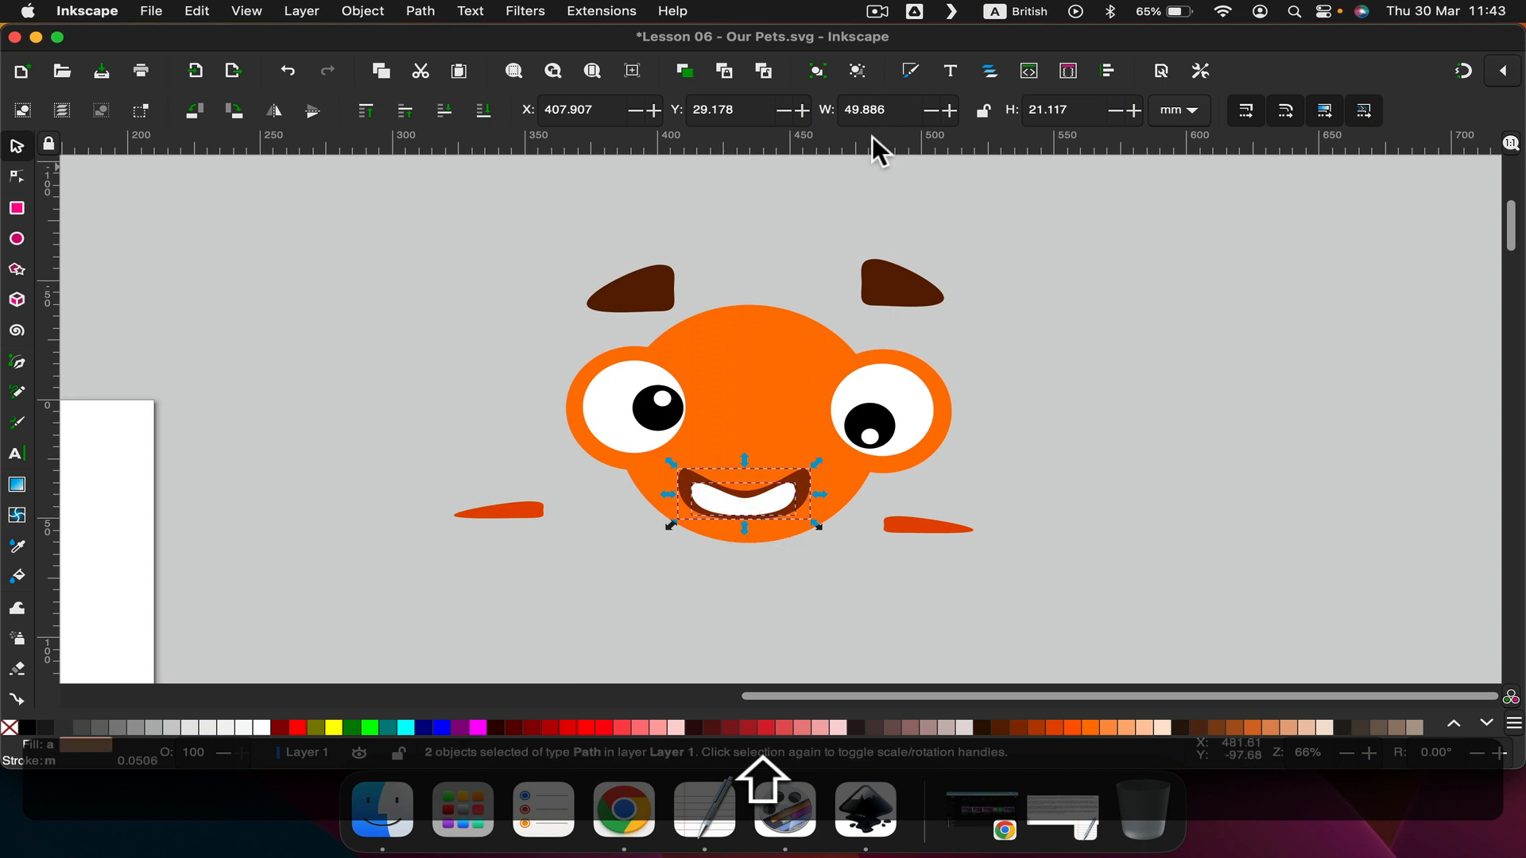
Centre both mouth shapes on the vertical axis of the large orange circle, aligning relative to First selected.
{"action": "left_click", "coordinate": [1109, 71]}
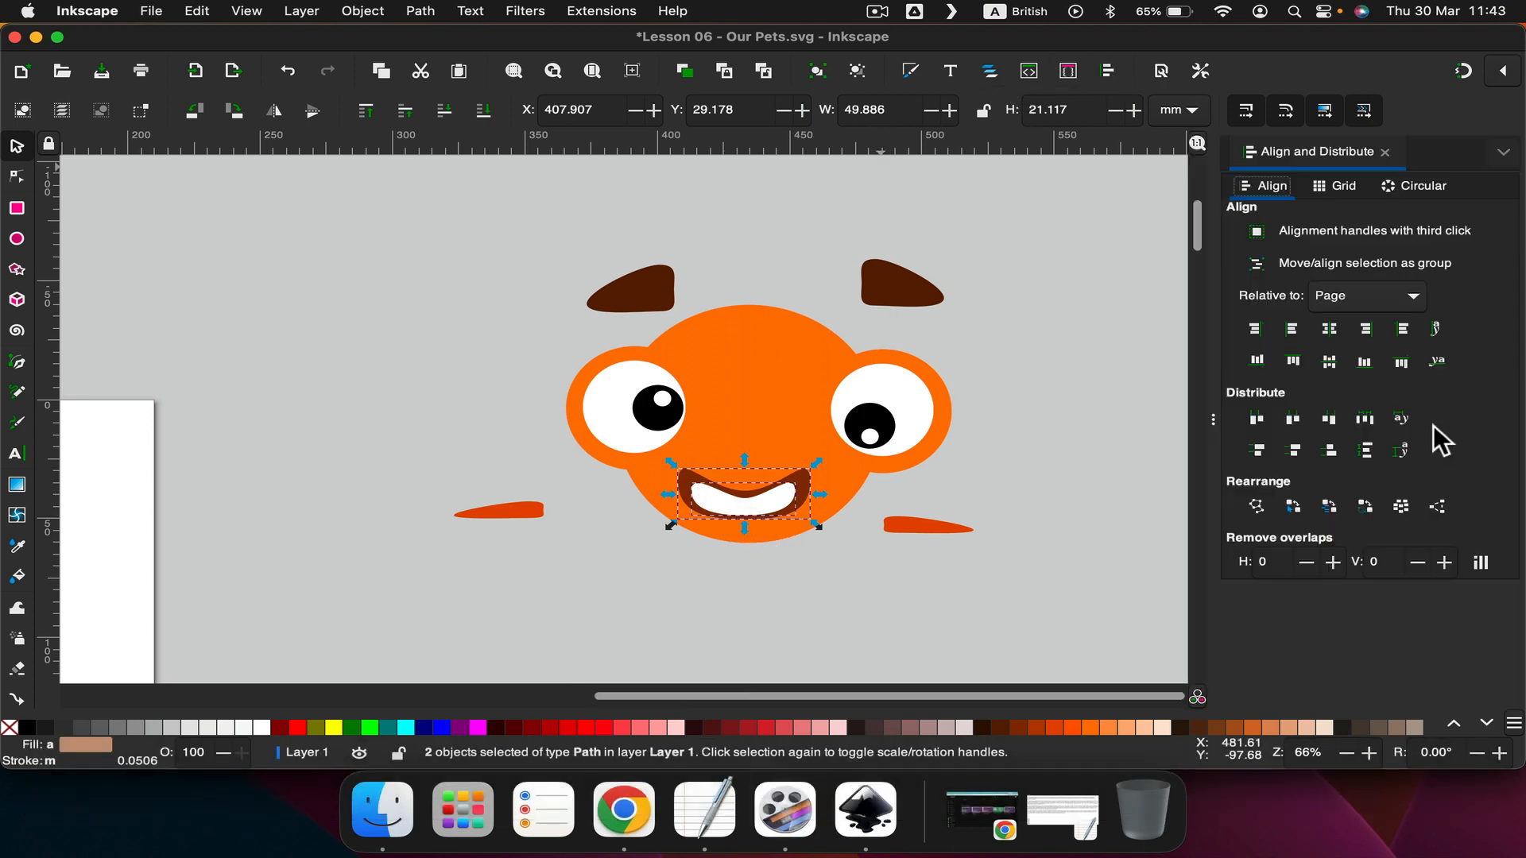
{"action": "left_click", "coordinate": [771, 357]}
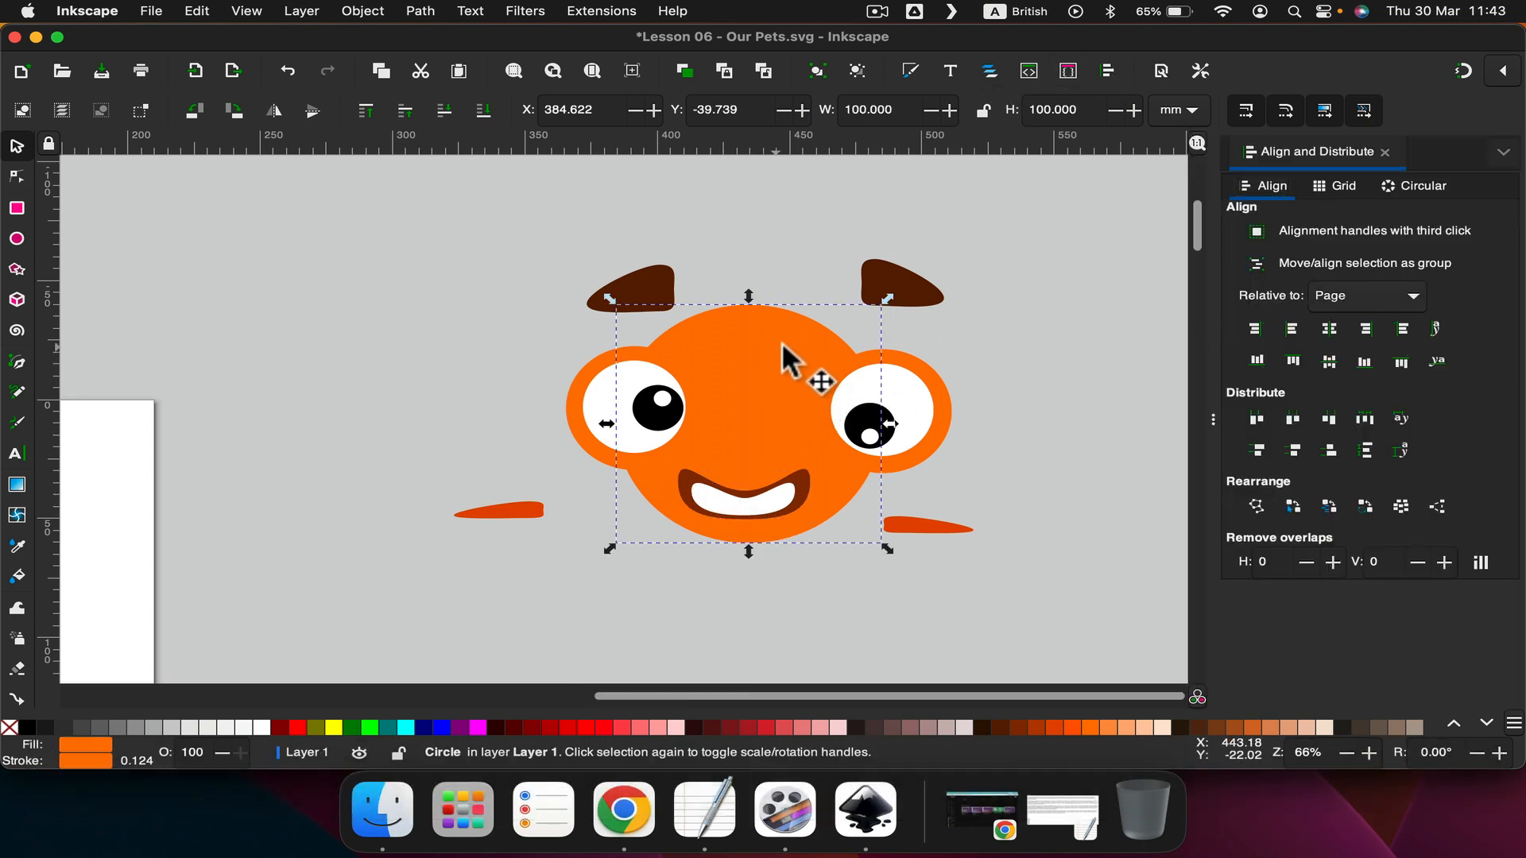
{"action": "left_click", "coordinate": [695, 487], "text": "shift"}
{"action": "left_click", "coordinate": [680, 479], "text": "shift"}
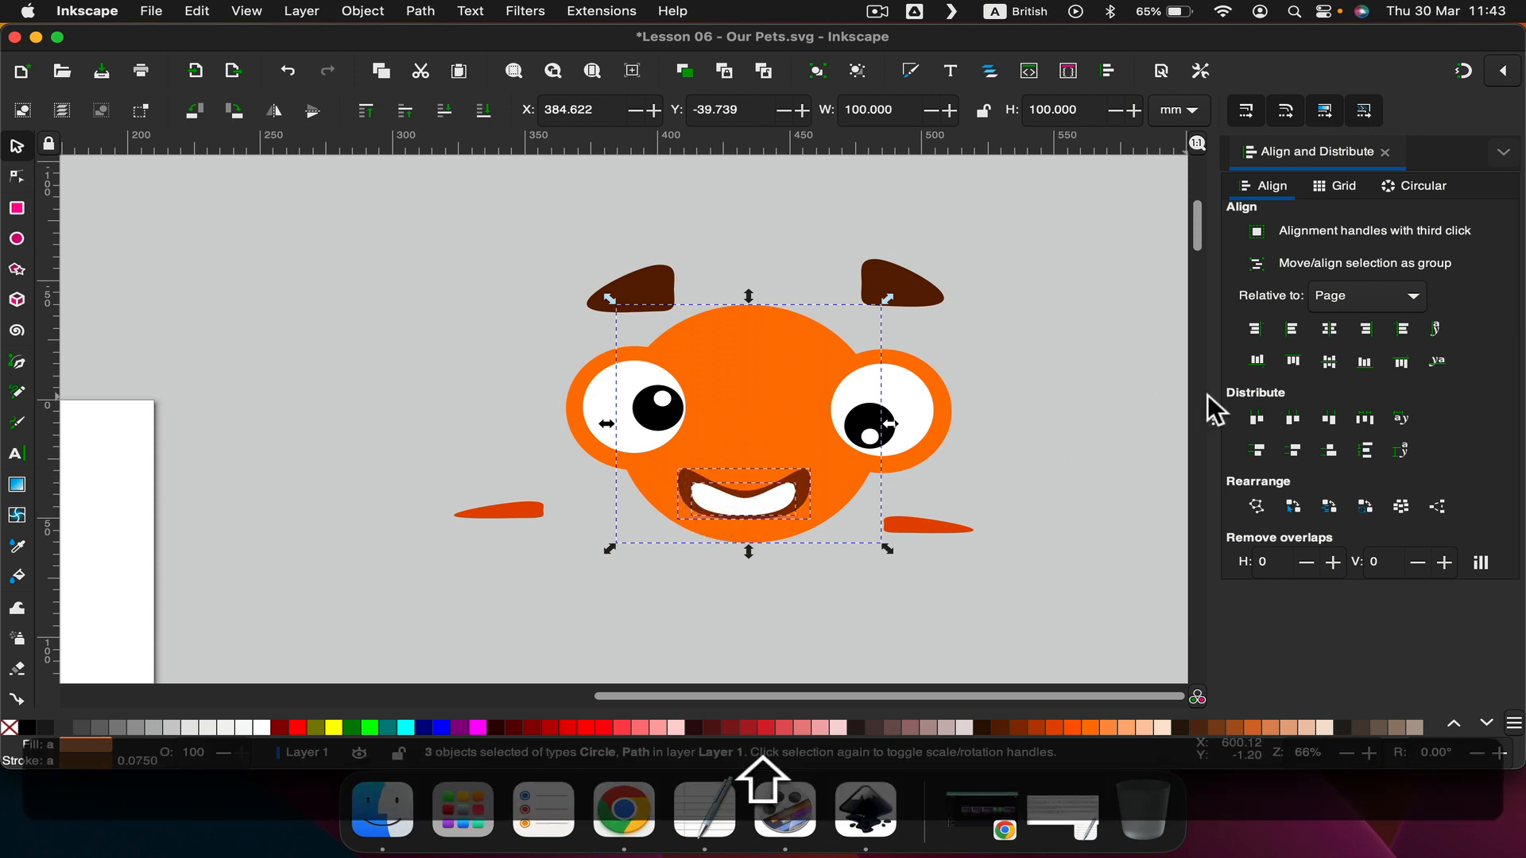
{"action": "left_click", "coordinate": [1375, 302]}
{"action": "left_click", "coordinate": [1345, 227]}
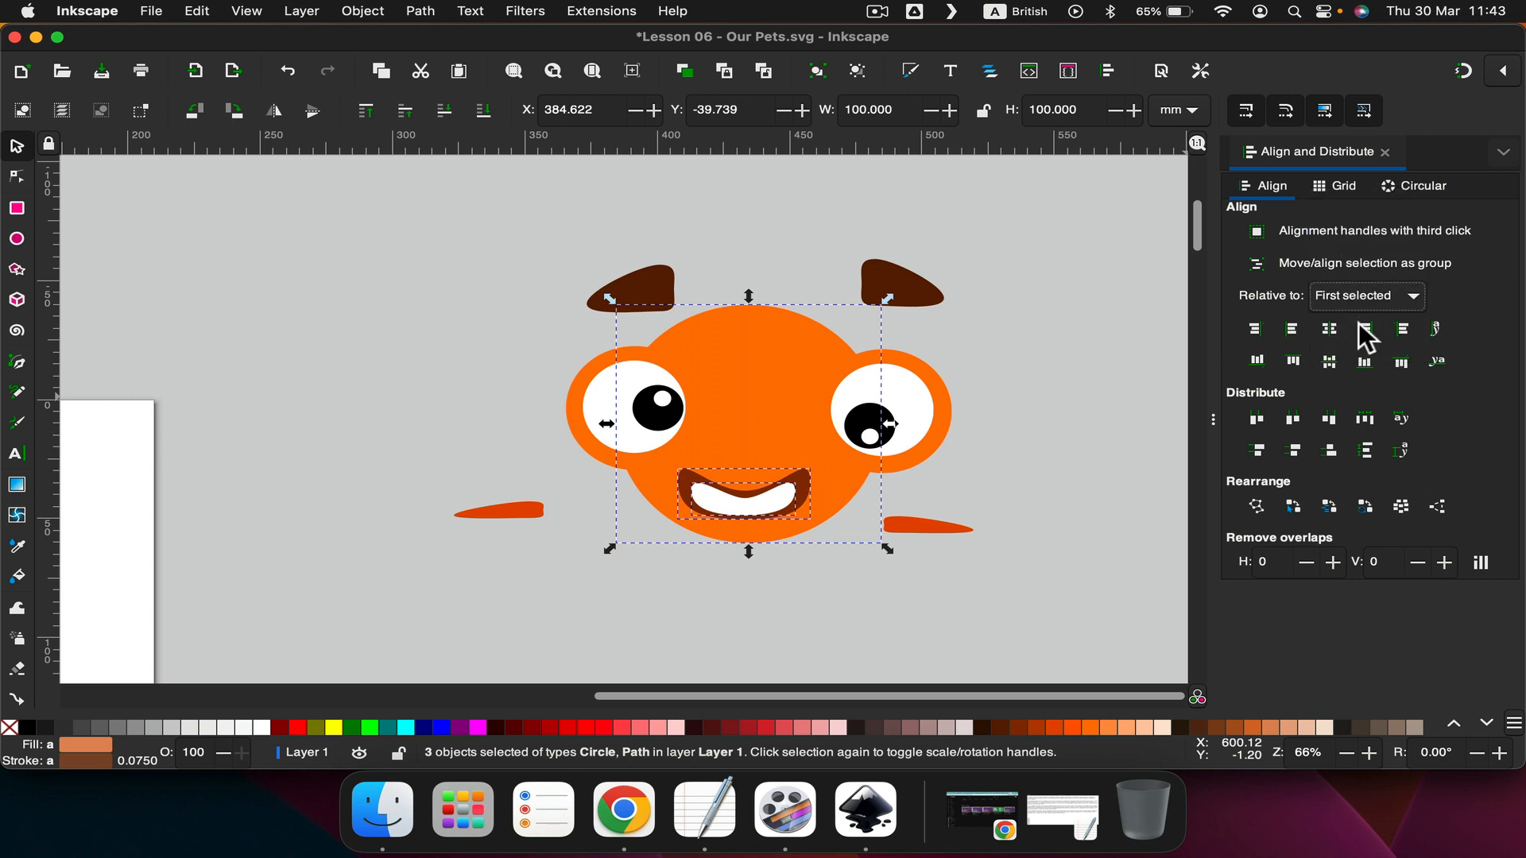
{"action": "left_click", "coordinate": [1329, 328]}
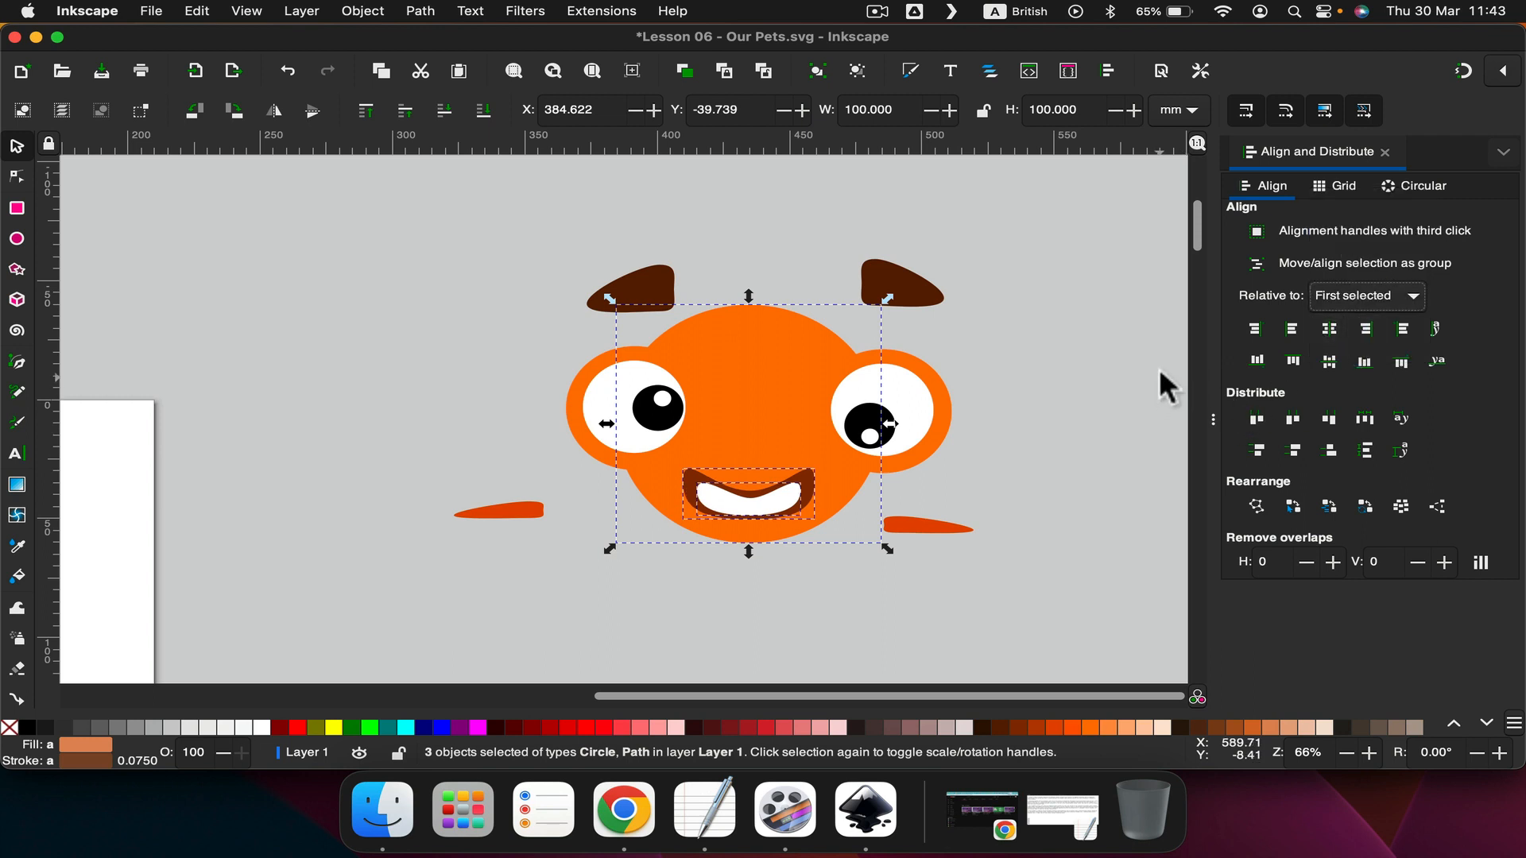
Lower both brown brows to just above the eyes and rotate the right brow about 25° clockwise.
{"action": "left_click_drag", "start_coordinate": [636, 288], "coordinate": [634, 321]}
{"action": "left_click_drag", "start_coordinate": [885, 285], "coordinate": [867, 316]}
{"action": "left_click", "coordinate": [906, 322]}
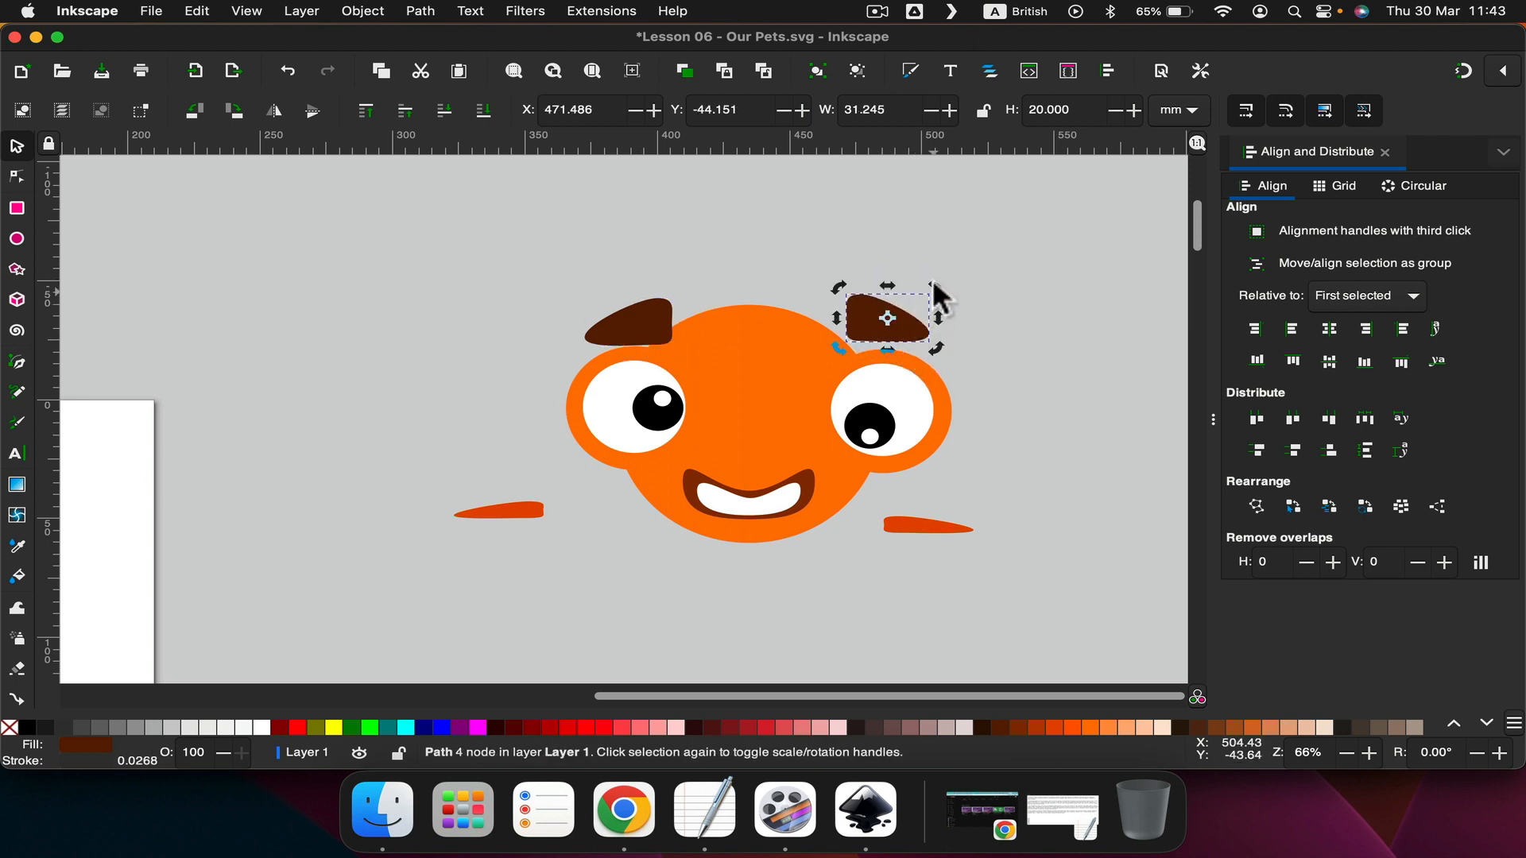
{"action": "mouse_move", "coordinate": [932, 279]}
{"action": "left_mouse_down"}
{"action": "mouse_move", "coordinate": [895, 262]}
{"action": "mouse_move", "coordinate": [942, 298]}
{"action": "left_mouse_up"}
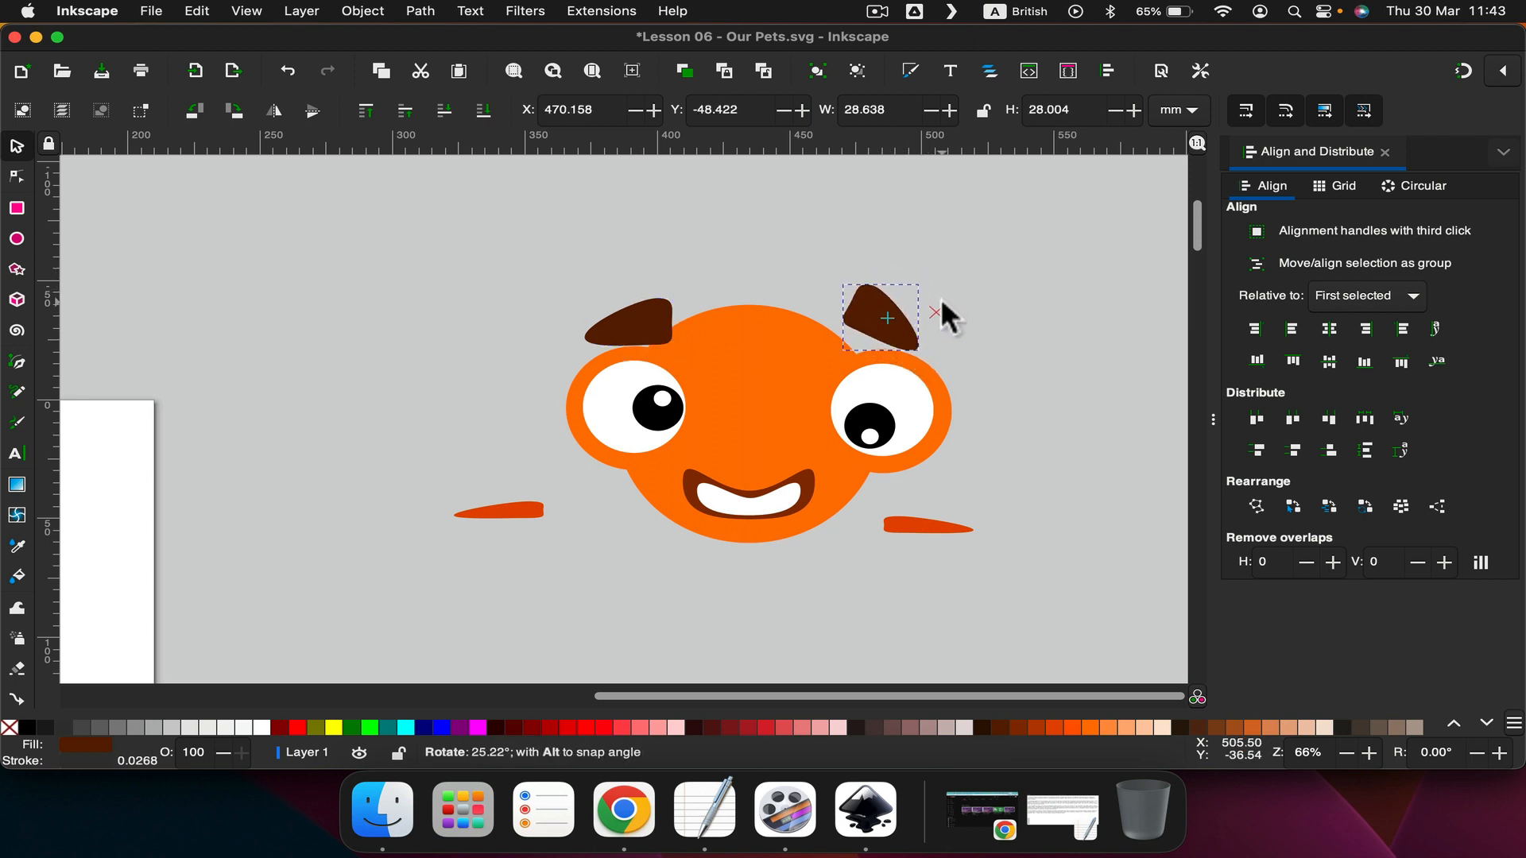
{"action": "left_click", "coordinate": [592, 337]}
{"action": "left_click", "coordinate": [590, 332]}
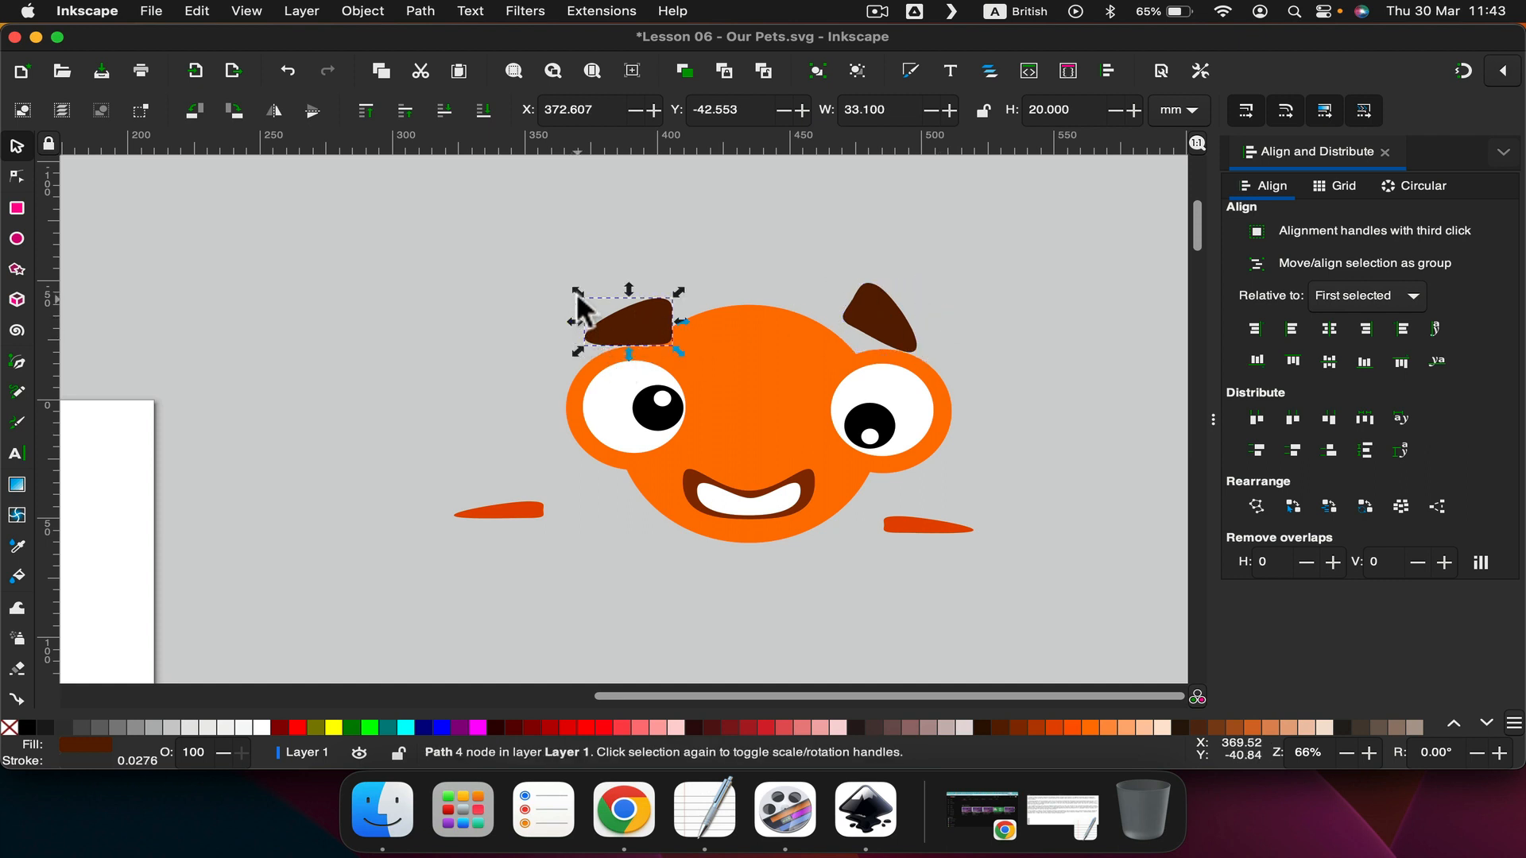
{"action": "left_click", "coordinate": [593, 326]}
{"action": "left_click", "coordinate": [607, 317]}
{"action": "double_click", "coordinate": [605, 315]}
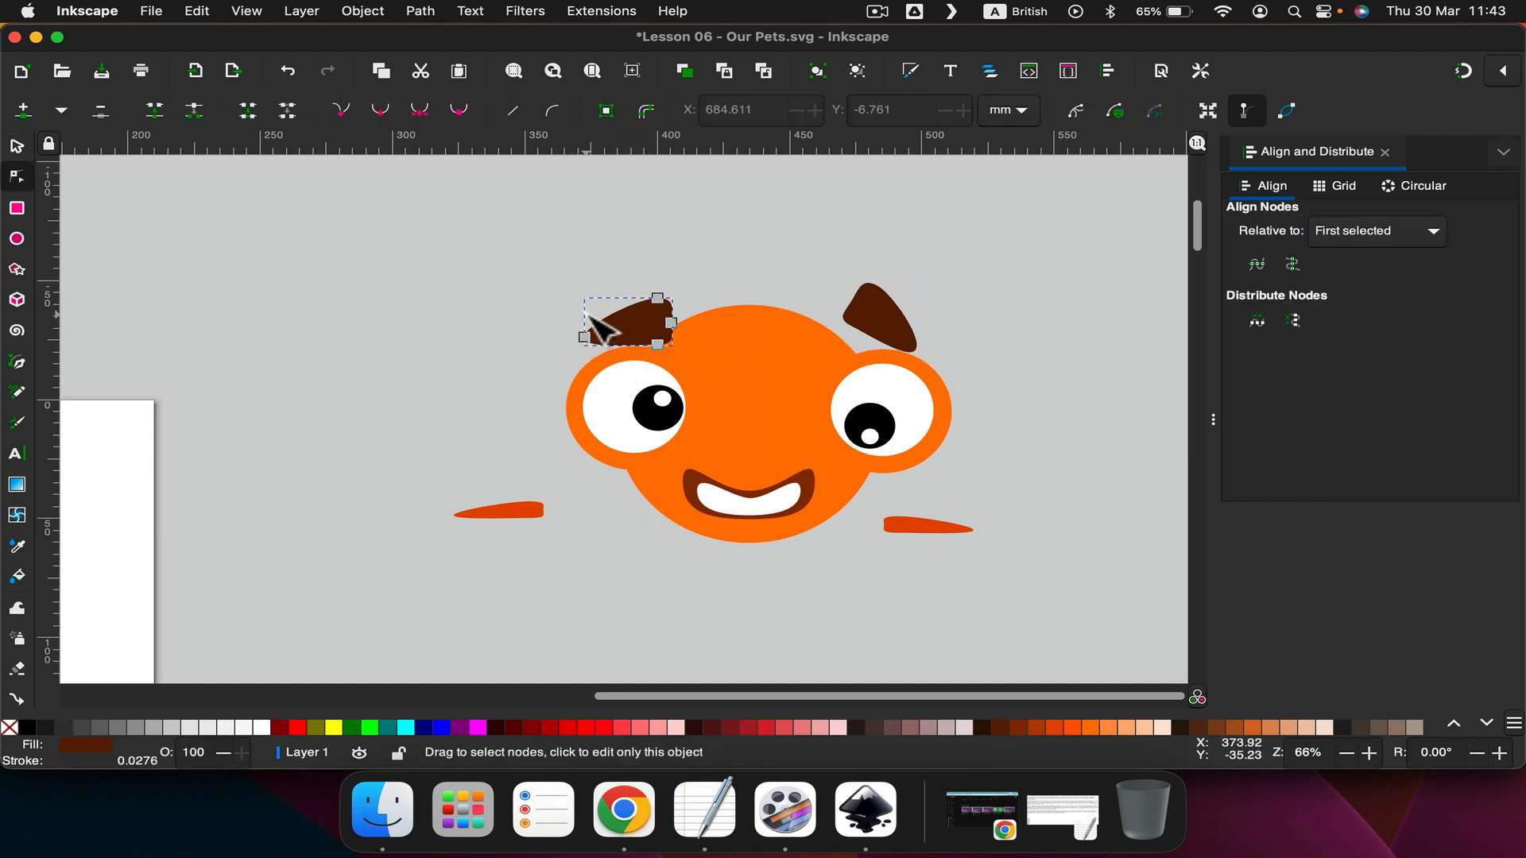
{"action": "left_click", "coordinate": [560, 306]}
{"action": "left_click", "coordinate": [16, 146]}
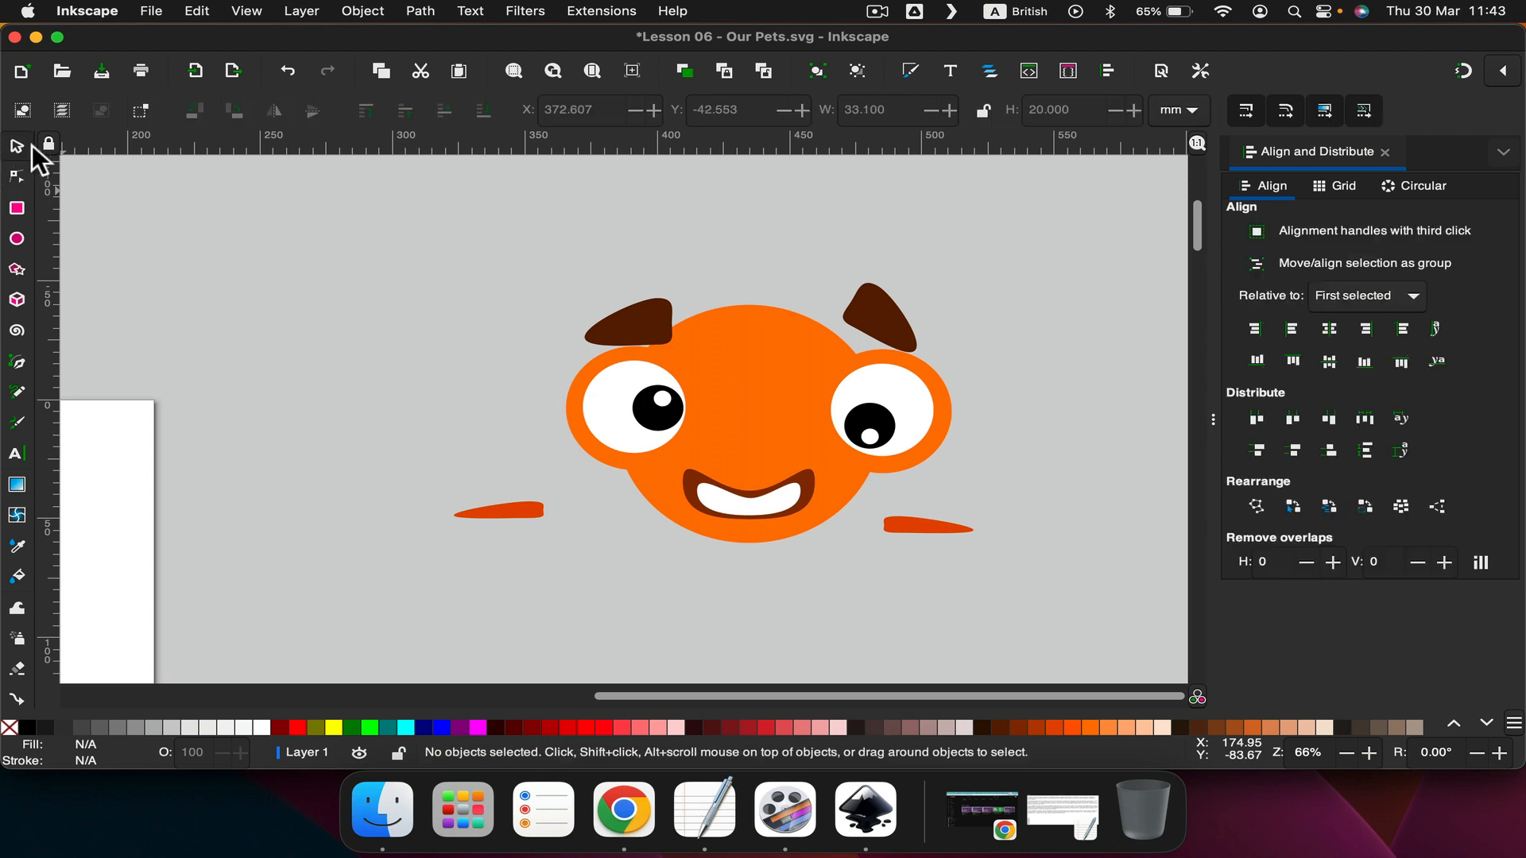
{"action": "left_click", "coordinate": [609, 317]}
{"action": "left_click", "coordinate": [581, 302]}
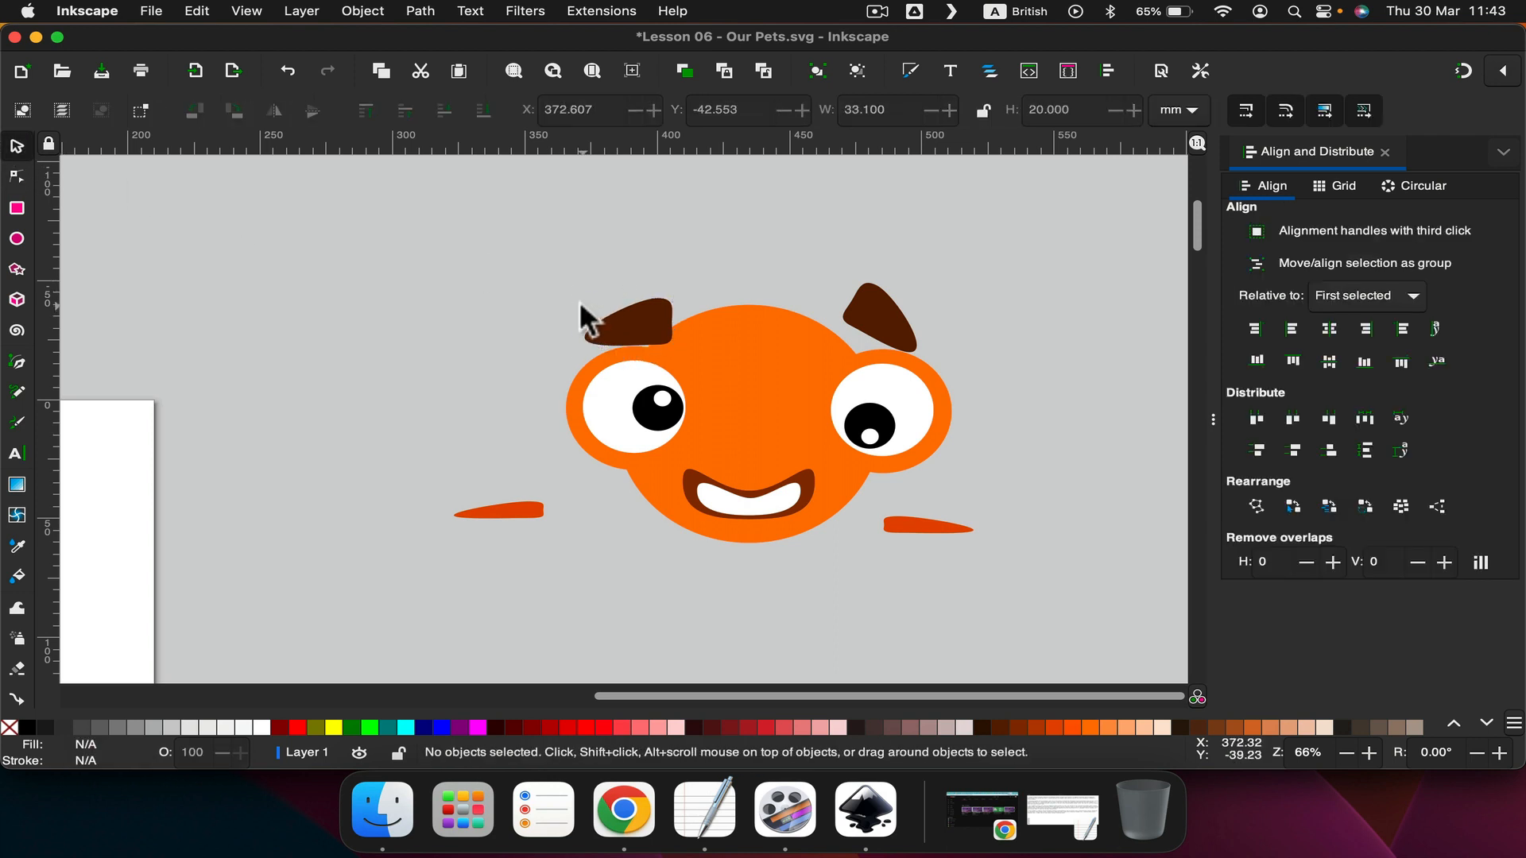
Rotate the left brown brow counter-clockwise to mirror the right brow's tilt and set it slightly outward above the left eye.
{"action": "left_click", "coordinate": [634, 323]}
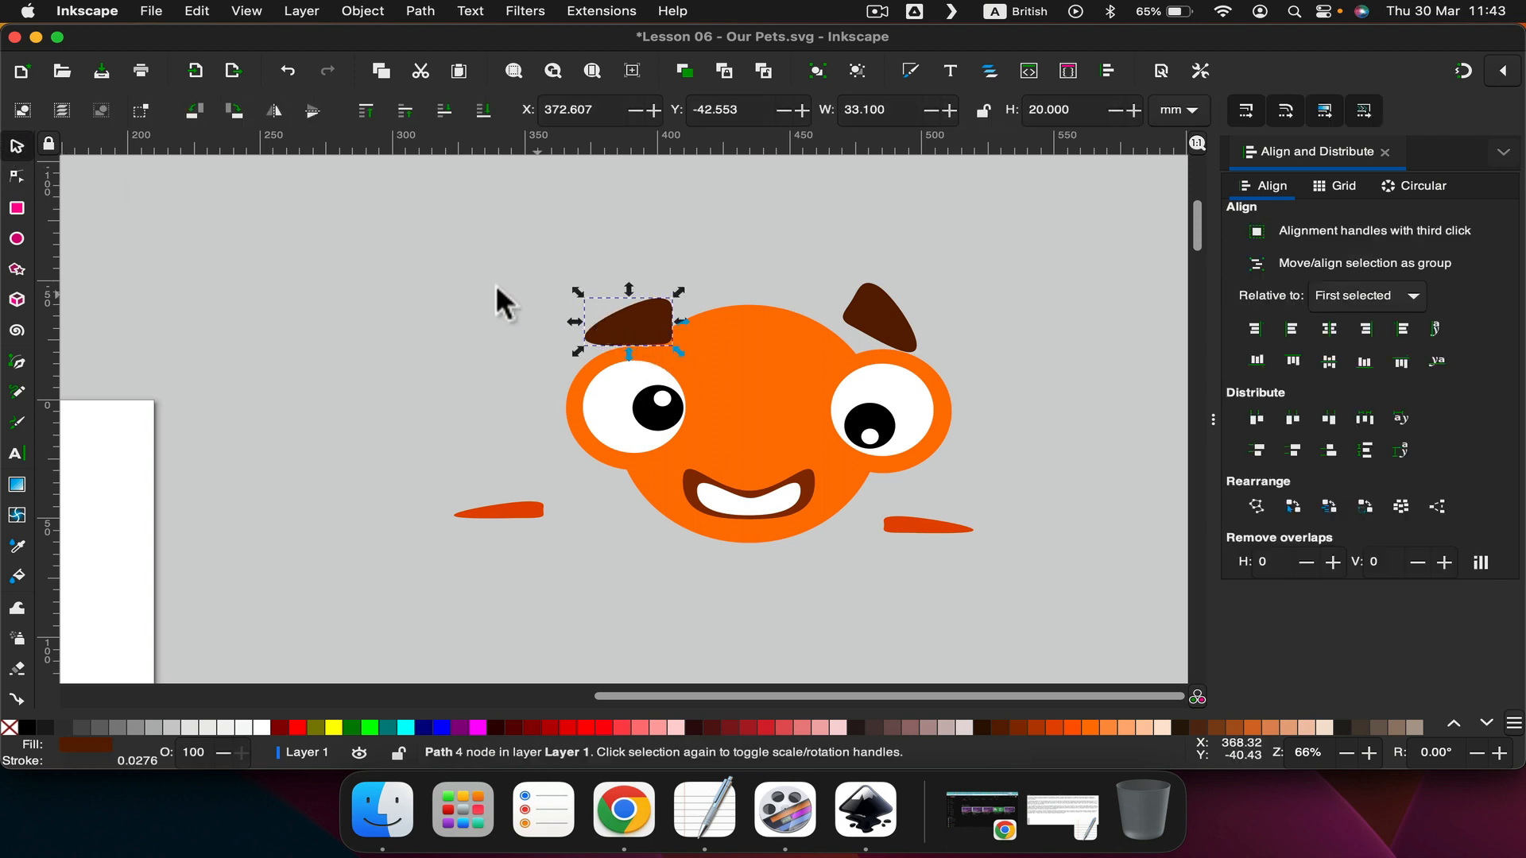
{"action": "left_click", "coordinate": [630, 326]}
{"action": "left_click_drag", "start_coordinate": [578, 293], "coordinate": [613, 302]}
{"action": "key", "text": "super+z"}
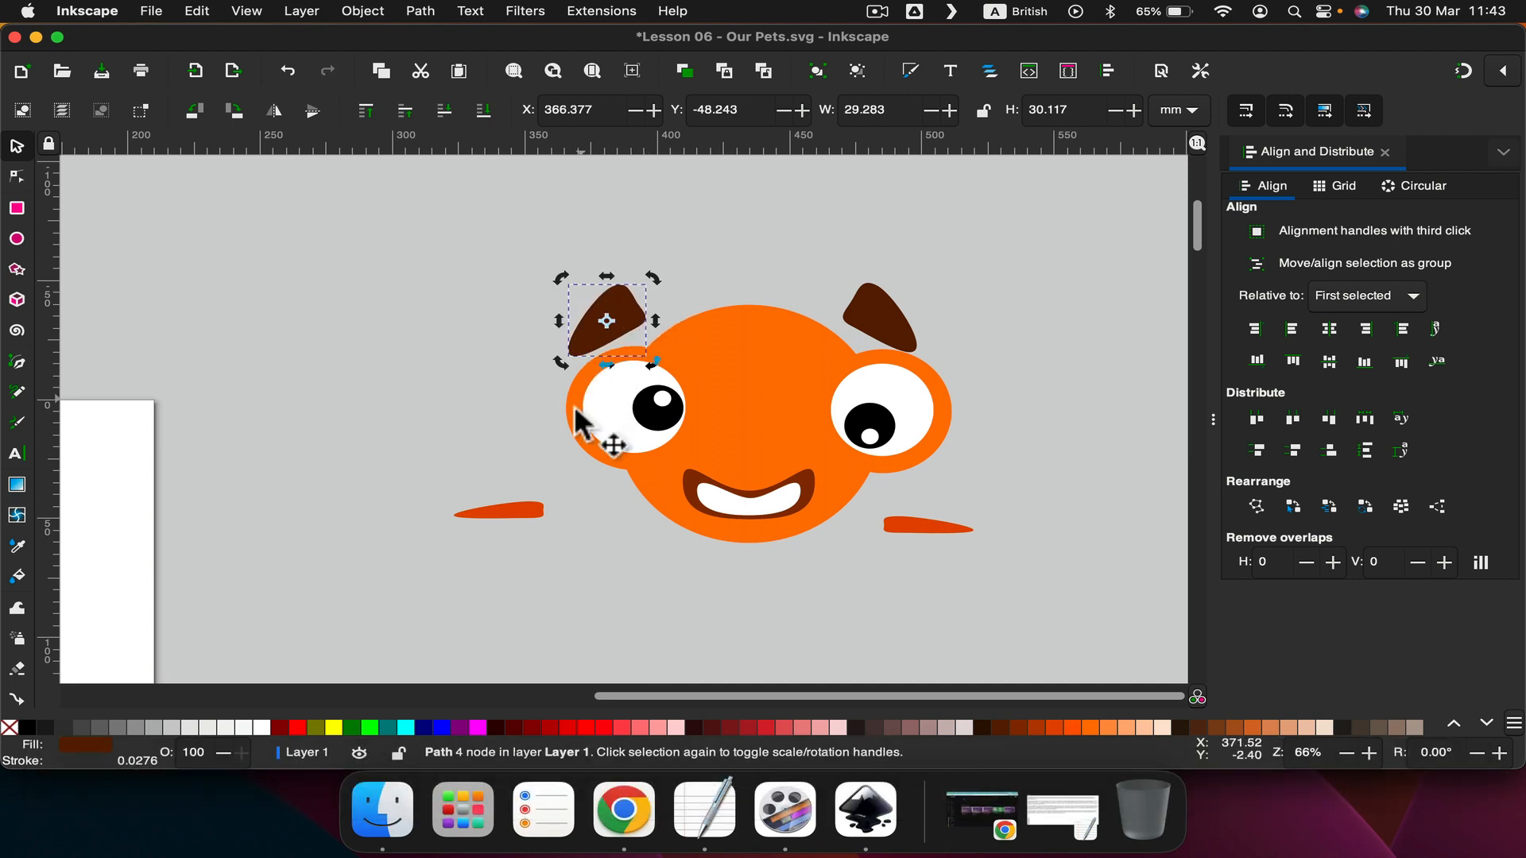
Move both red-orange cheek marks against the lower sides of the orange face and send them behind it.
{"action": "left_click_drag", "start_coordinate": [501, 504], "coordinate": [635, 501]}
{"action": "left_click_drag", "start_coordinate": [899, 518], "coordinate": [837, 499]}
{"action": "left_click", "coordinate": [635, 505]}
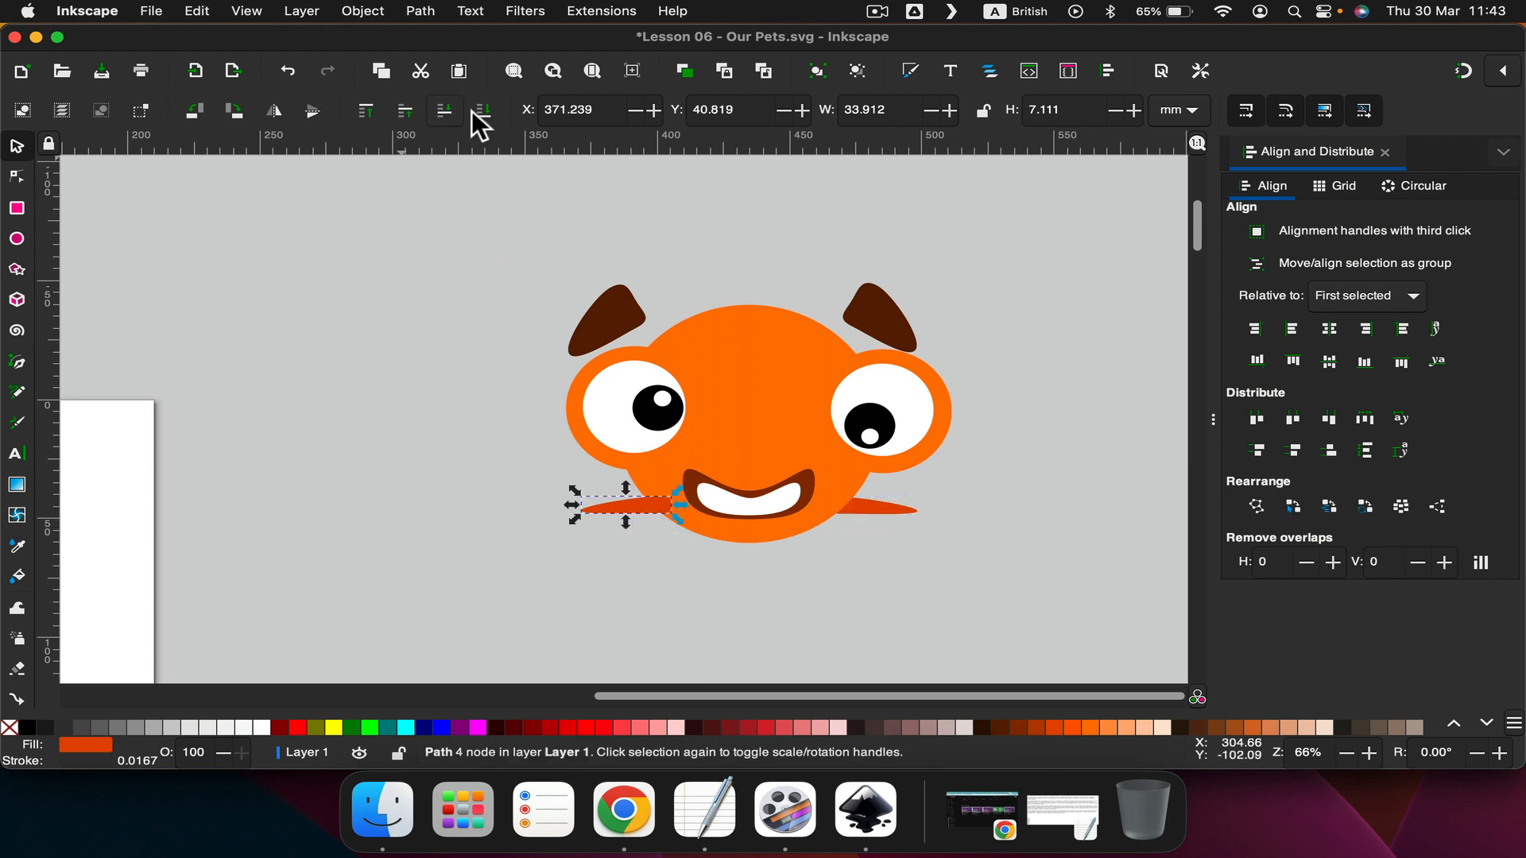
{"action": "left_click", "coordinate": [730, 624]}
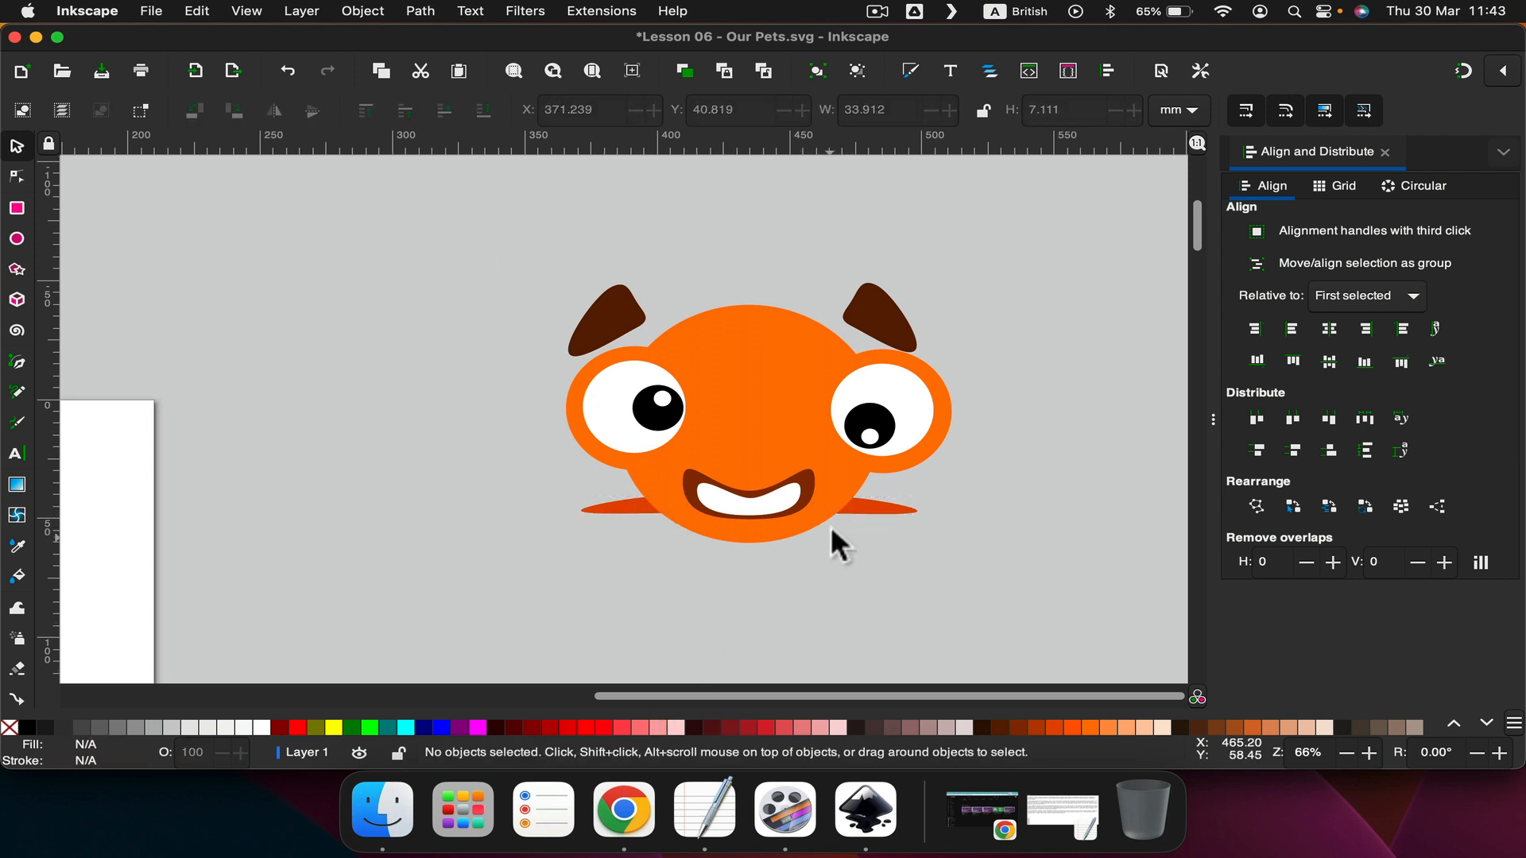
Select both red-orange cheek marks, nudge them about 1 mm to the left, and close the Align and Distribute dialog.
{"action": "left_click", "coordinate": [846, 507]}
{"action": "left_click", "coordinate": [899, 499]}
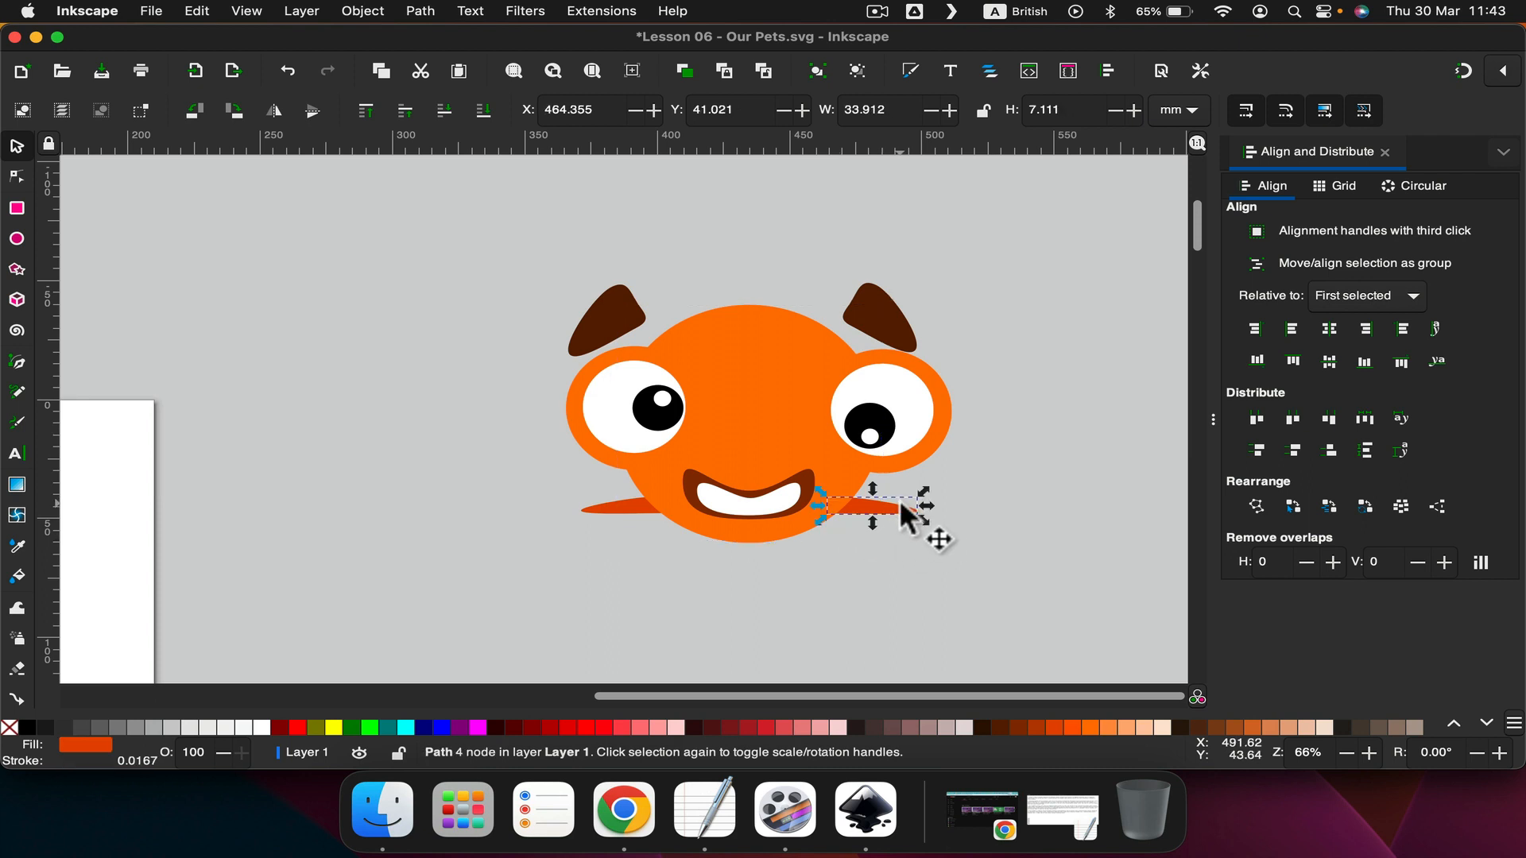
{"action": "left_click", "coordinate": [618, 507], "text": "shift"}
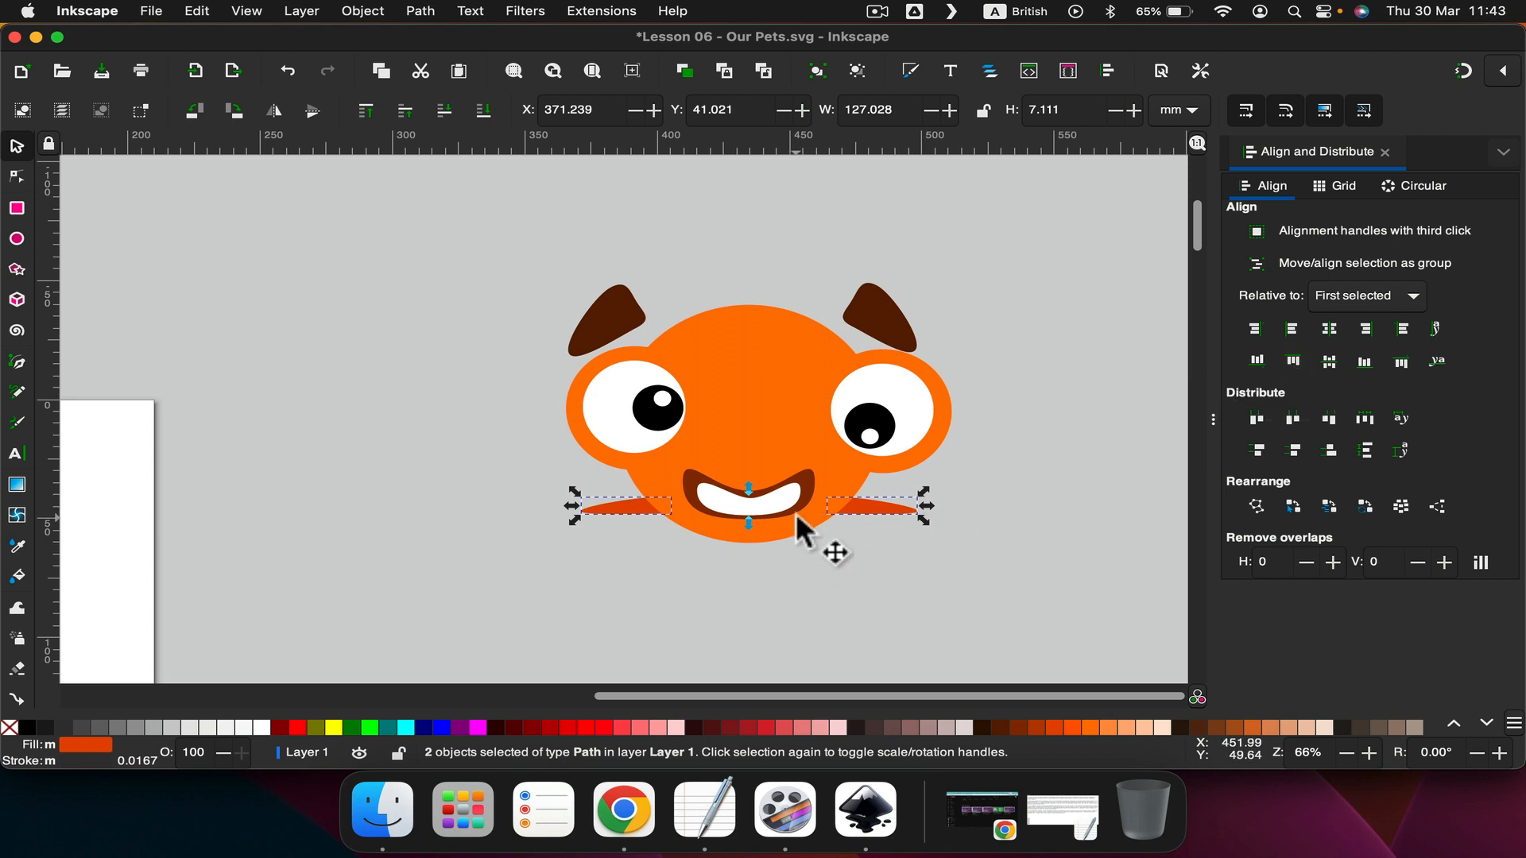
{"action": "scroll", "coordinate": [795, 513], "scroll_direction": "up", "scroll_amount": 3}
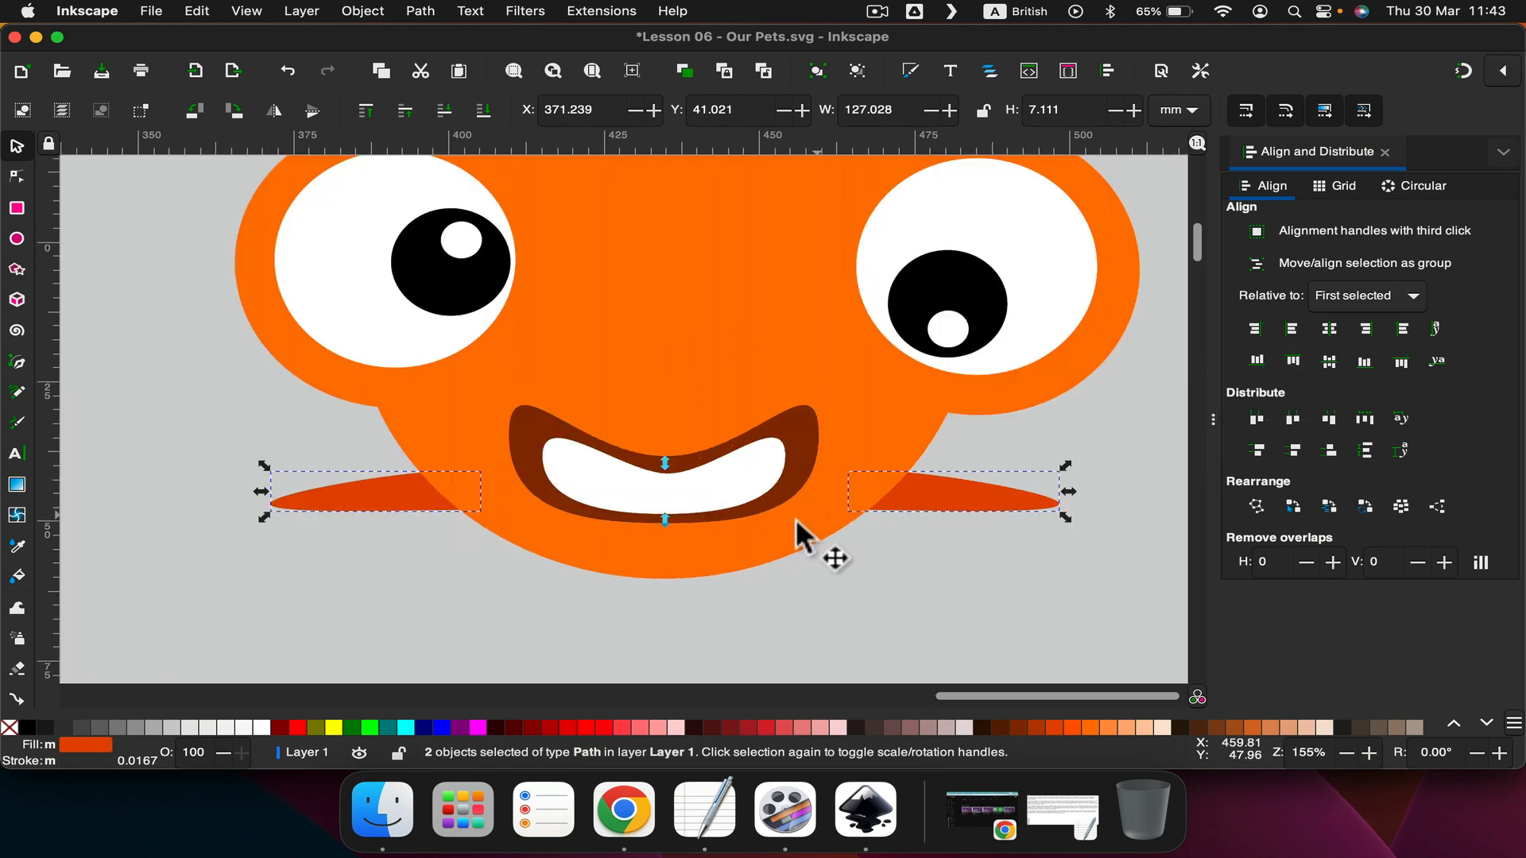
{"action": "left_click", "coordinate": [346, 491]}
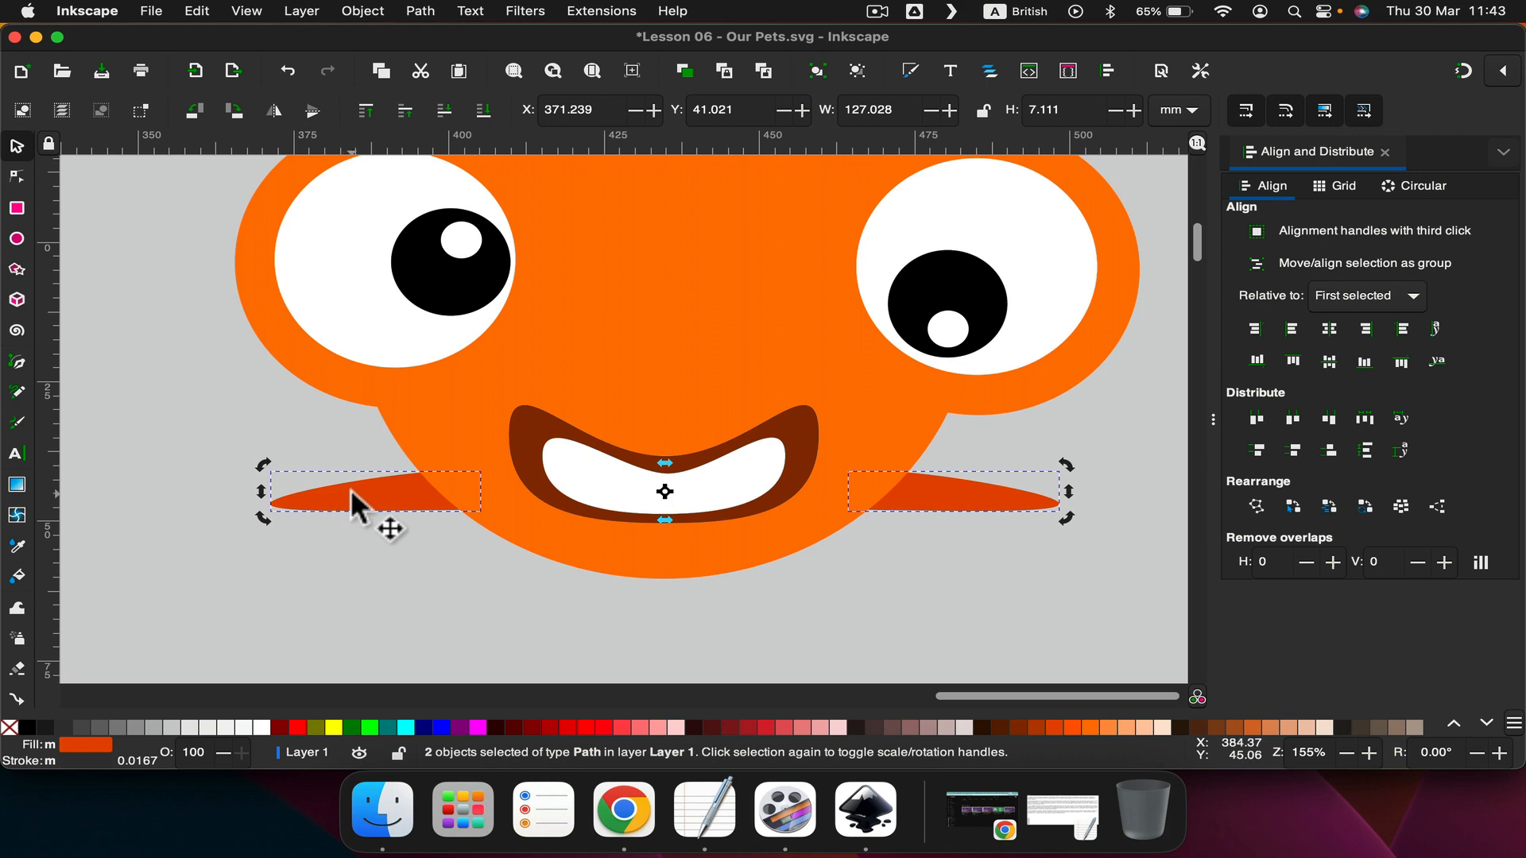
{"action": "key", "text": "Left"}
{"action": "key", "text": "Left"}
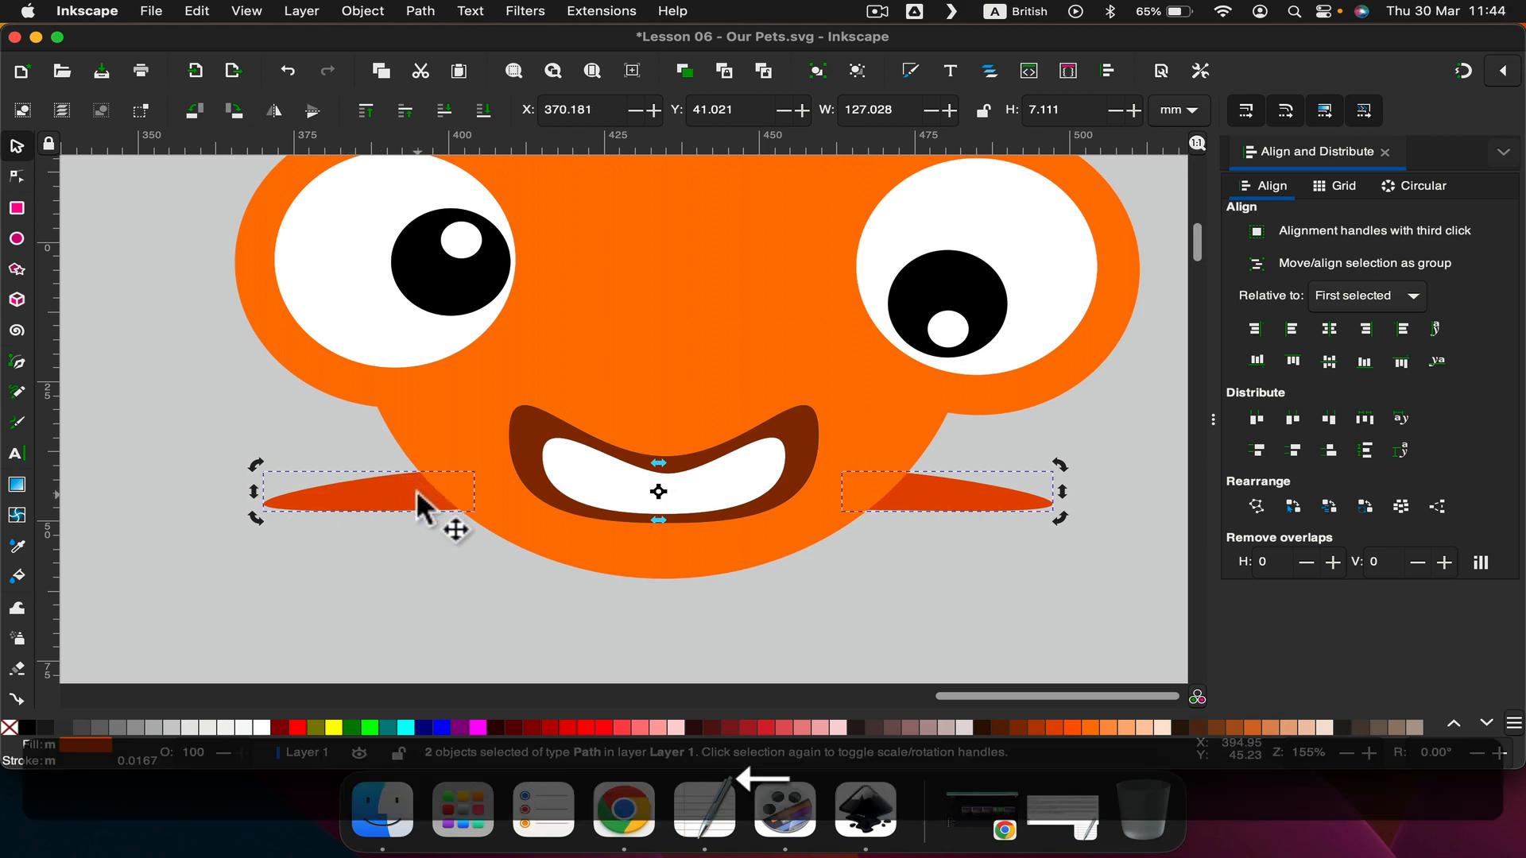
{"action": "left_click", "coordinate": [931, 585]}
{"action": "scroll", "coordinate": [934, 580], "scroll_direction": "down", "scroll_amount": 1}
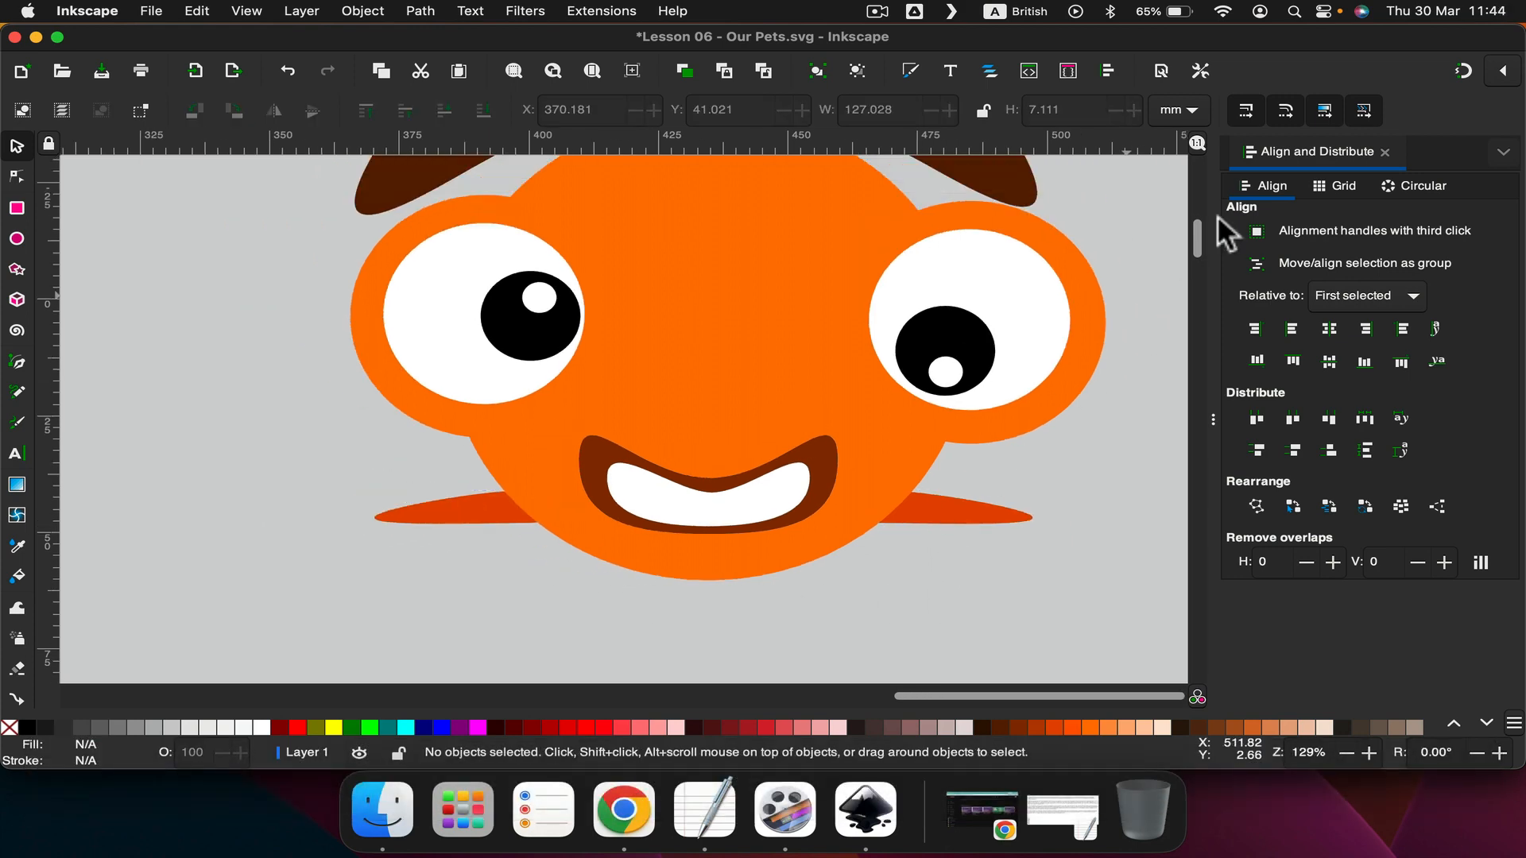
{"action": "left_click", "coordinate": [1386, 151]}
Ungroup the green pet located below the page.
{"action": "scroll", "coordinate": [1237, 389], "scroll_direction": "down", "scroll_amount": 2}
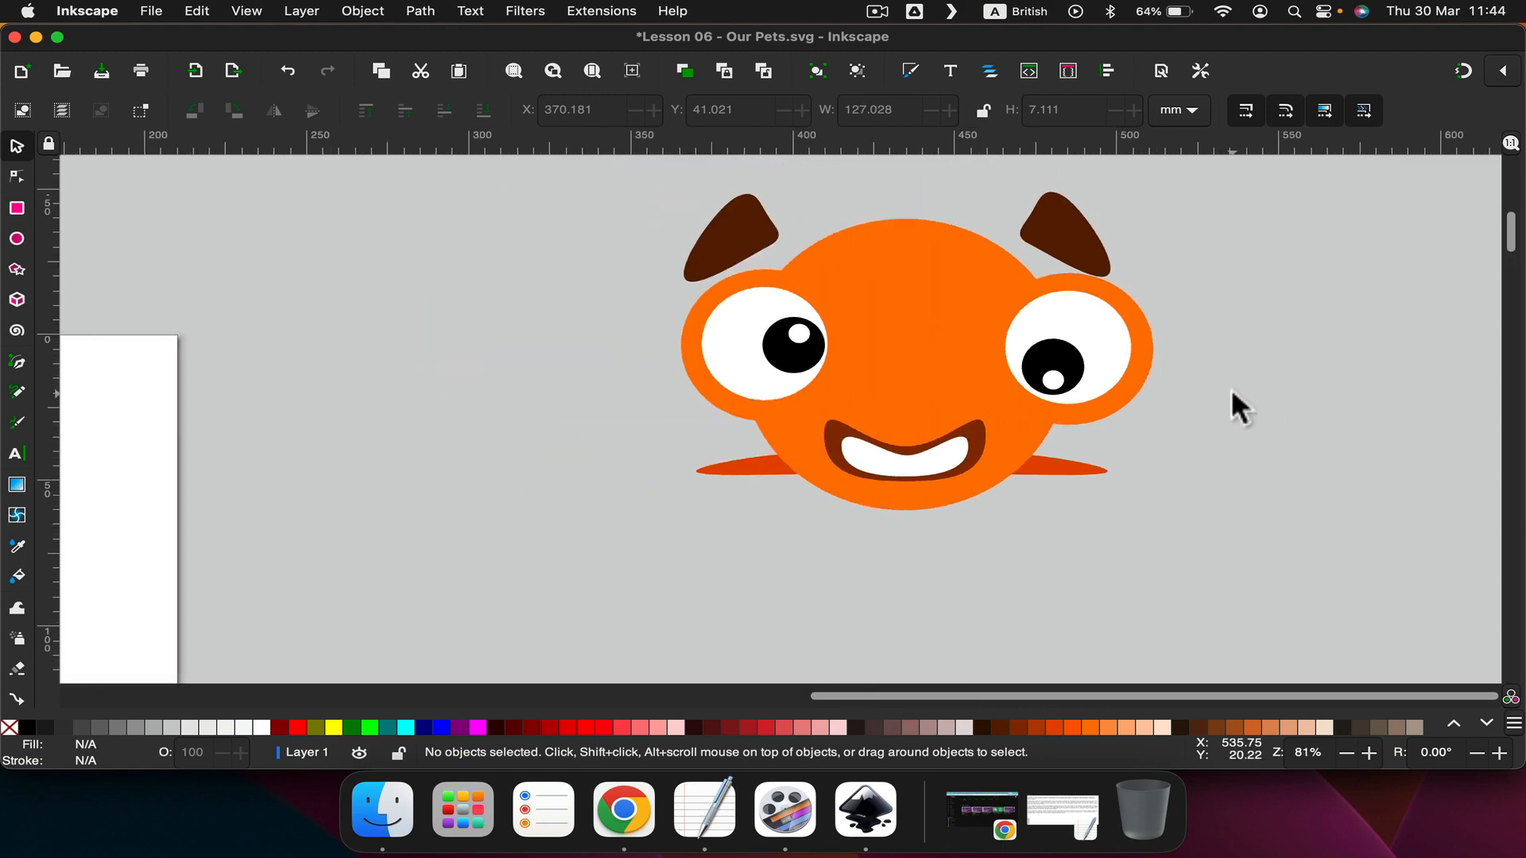
{"action": "scroll", "coordinate": [962, 421], "scroll_direction": "down", "scroll_amount": 2}
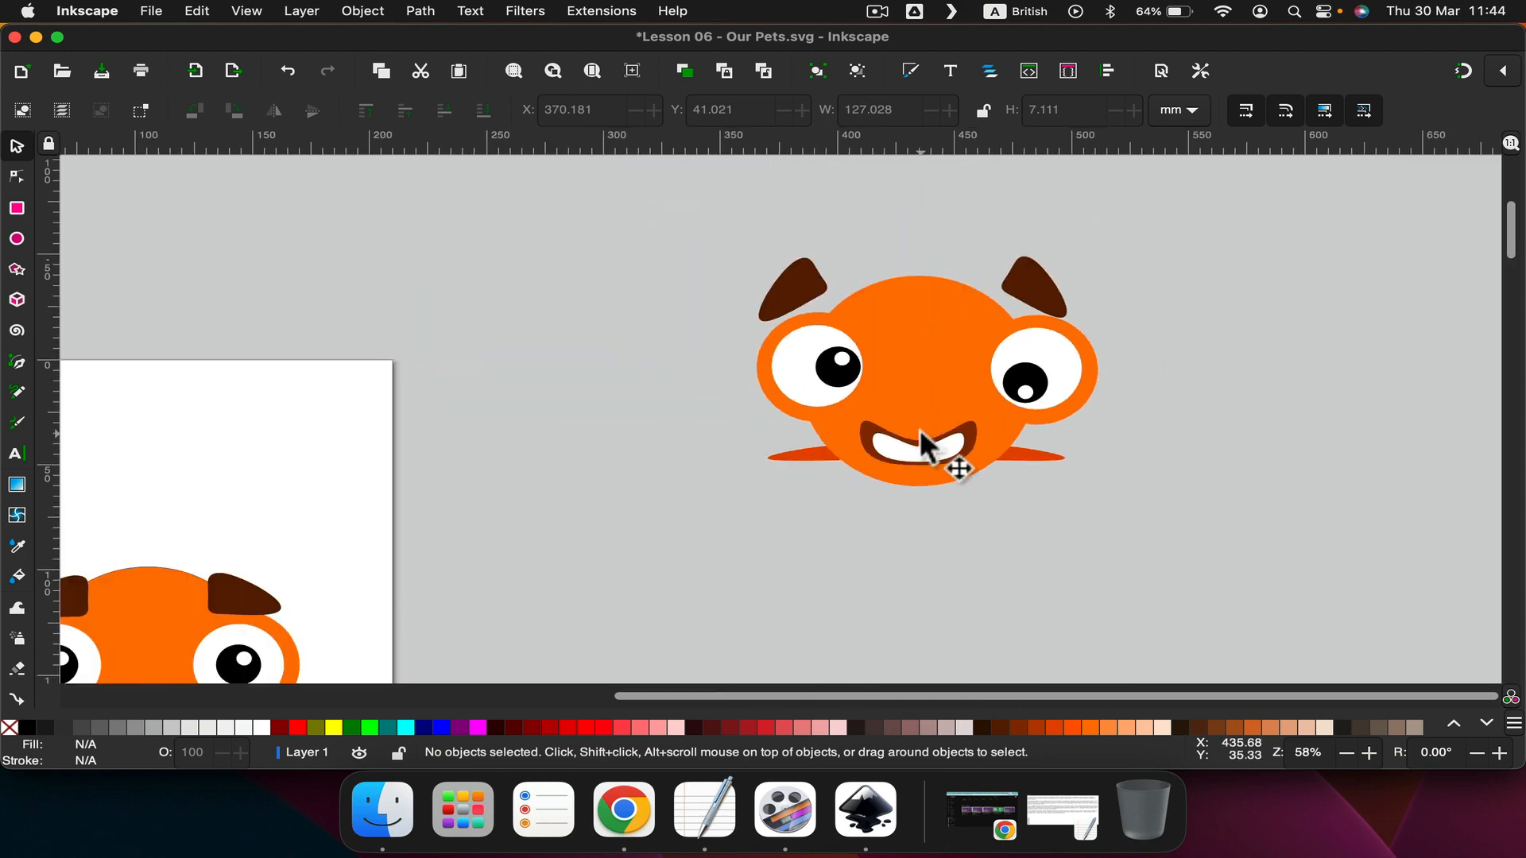
{"action": "scroll", "coordinate": [912, 427], "scroll_direction": "left", "scroll_amount": 10}
{"action": "scroll", "coordinate": [912, 427], "scroll_direction": "down", "scroll_amount": 12}
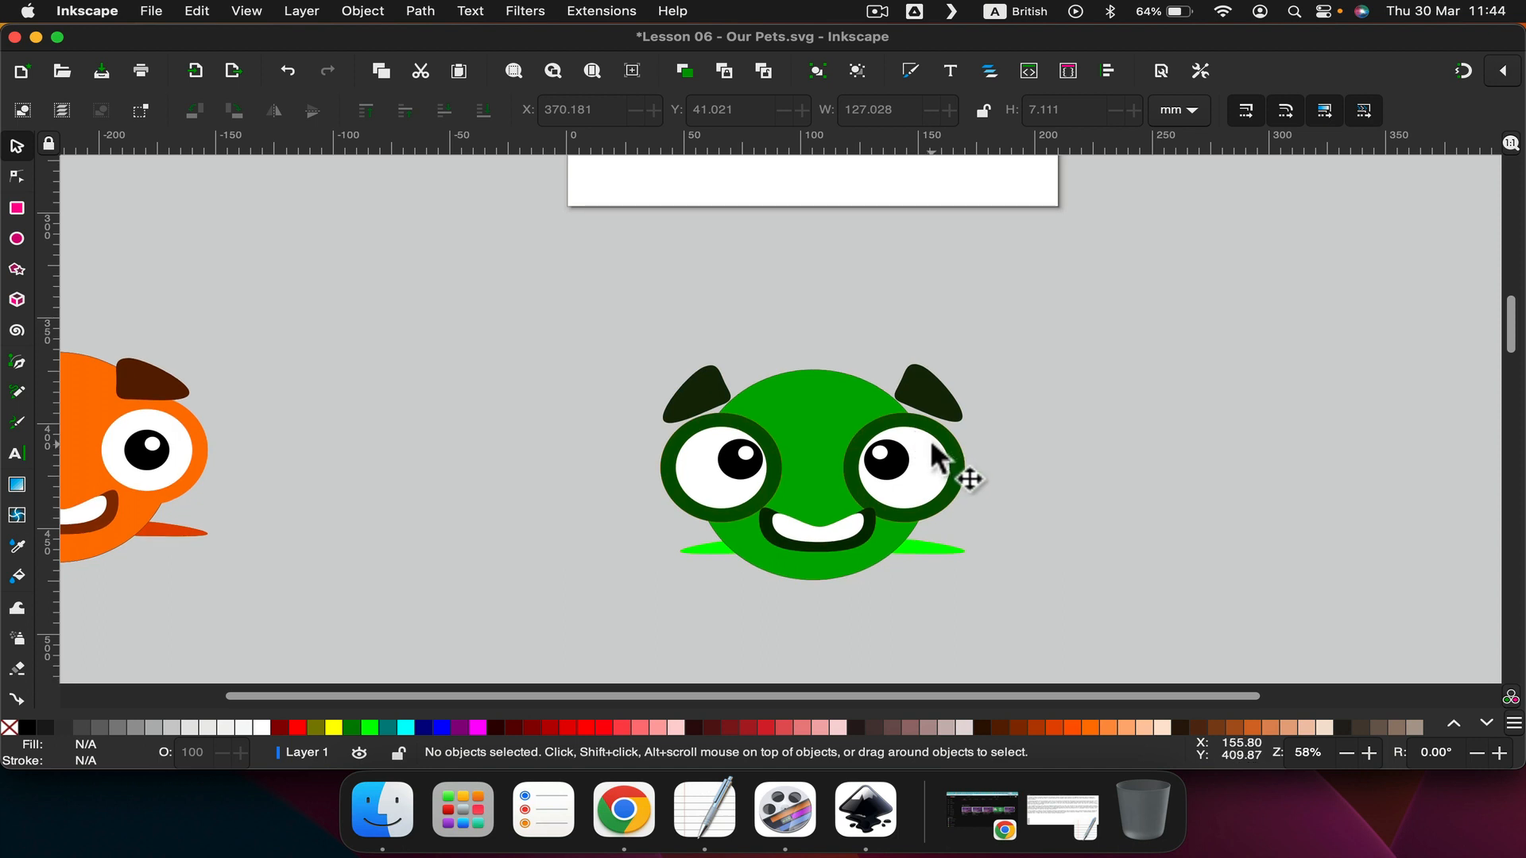
{"action": "scroll", "coordinate": [986, 432], "scroll_direction": "up", "scroll_amount": 2}
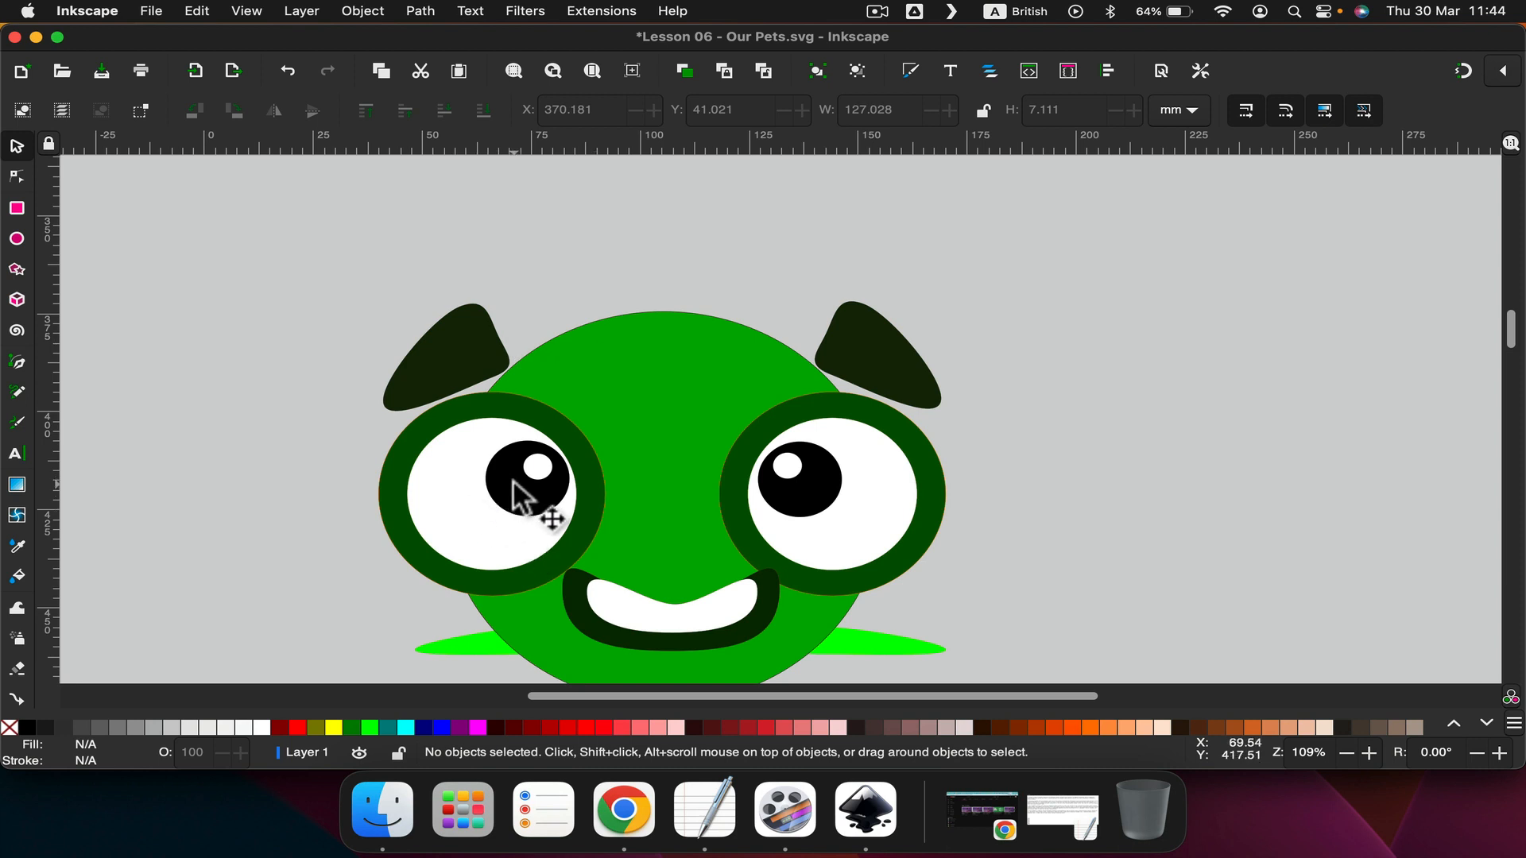
{"action": "scroll", "coordinate": [518, 493], "scroll_direction": "down", "scroll_amount": 4}
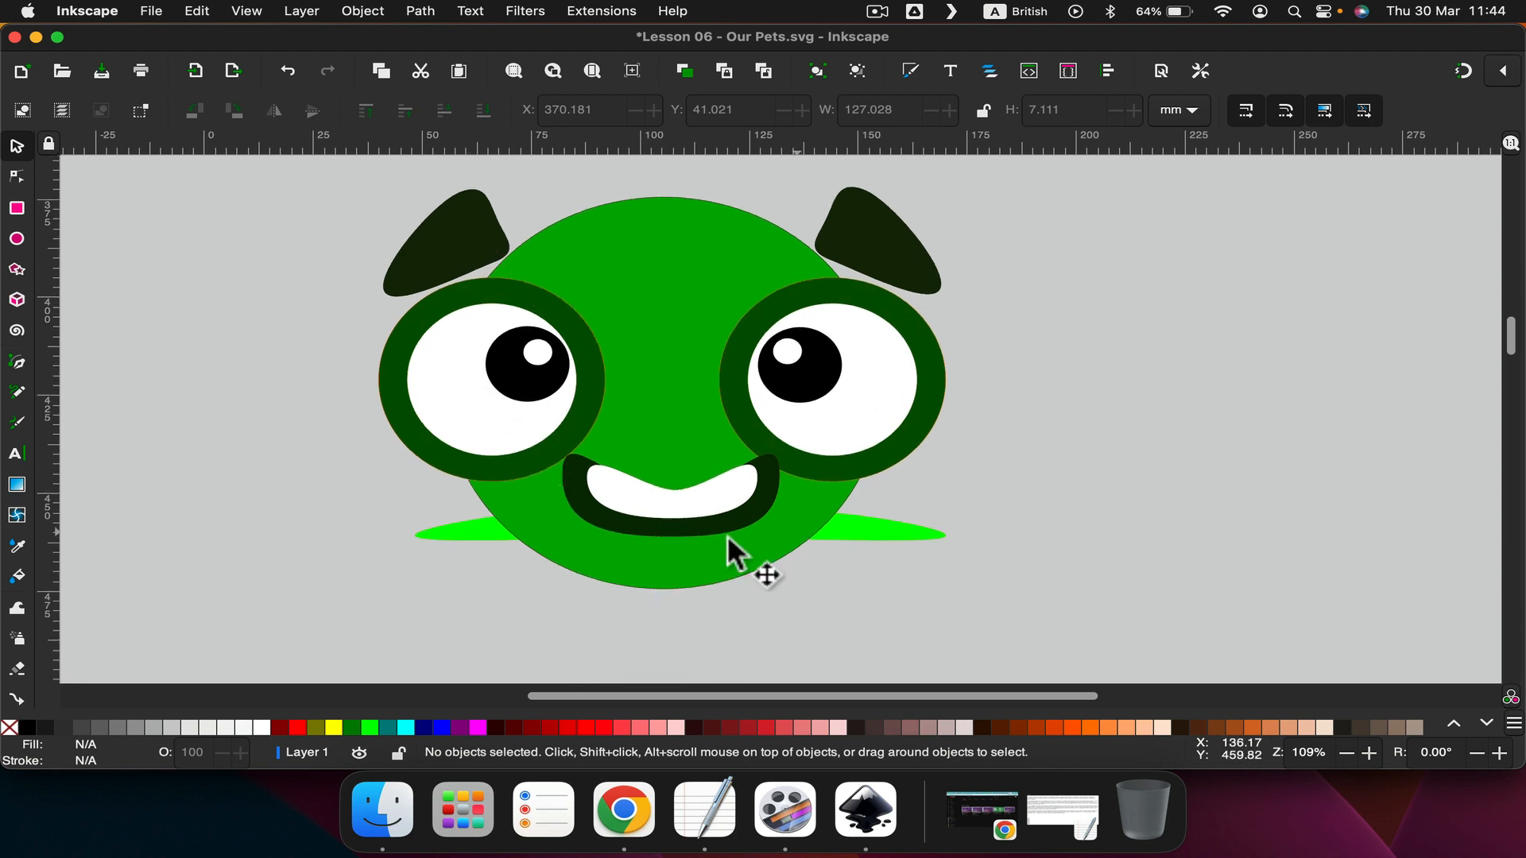
{"action": "left_click", "coordinate": [455, 529]}
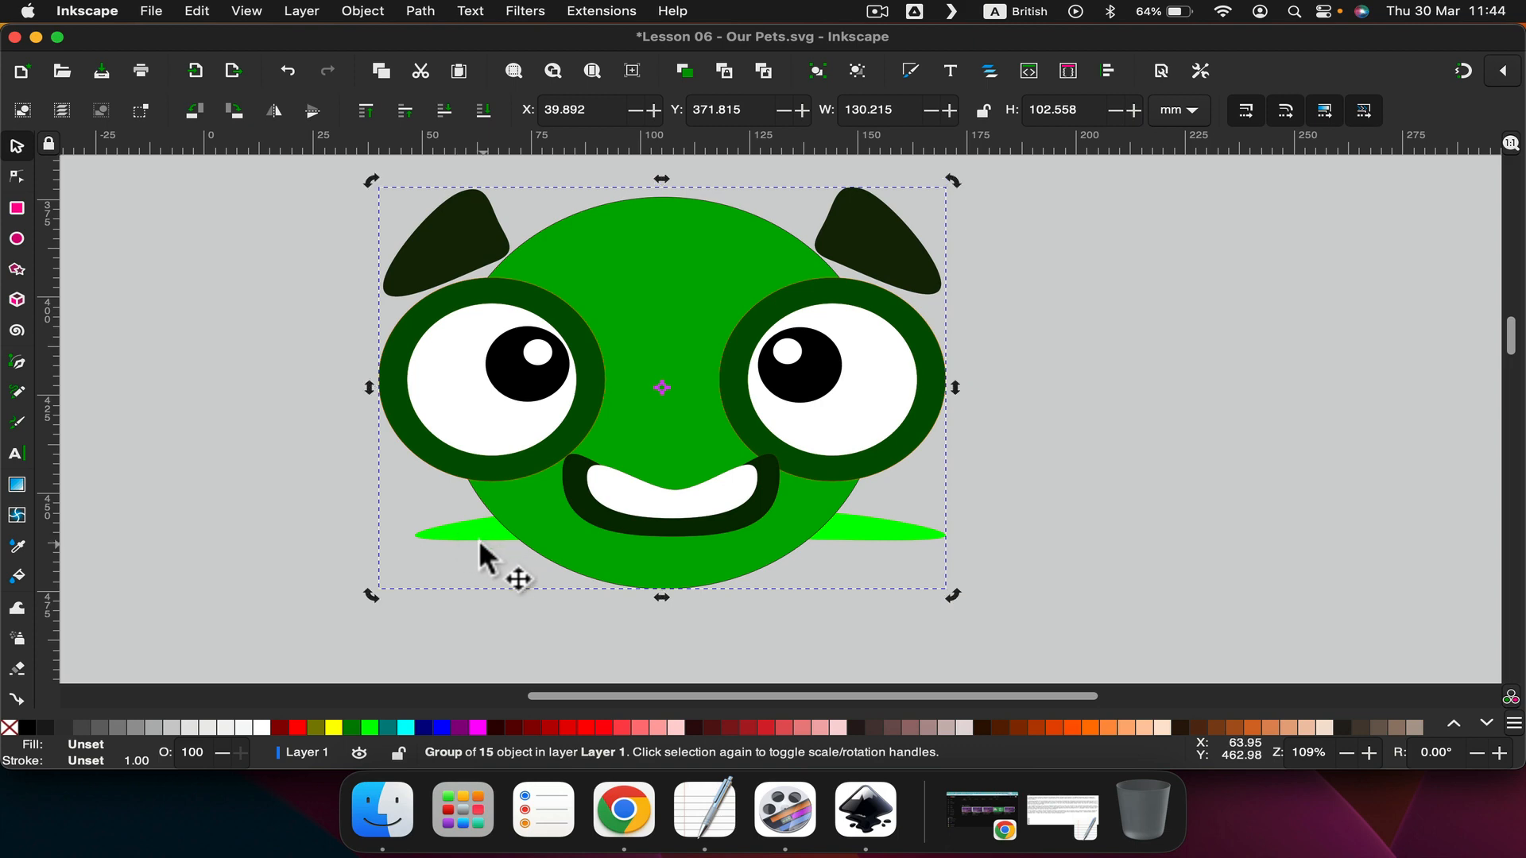
{"action": "right_click", "coordinate": [613, 423]}
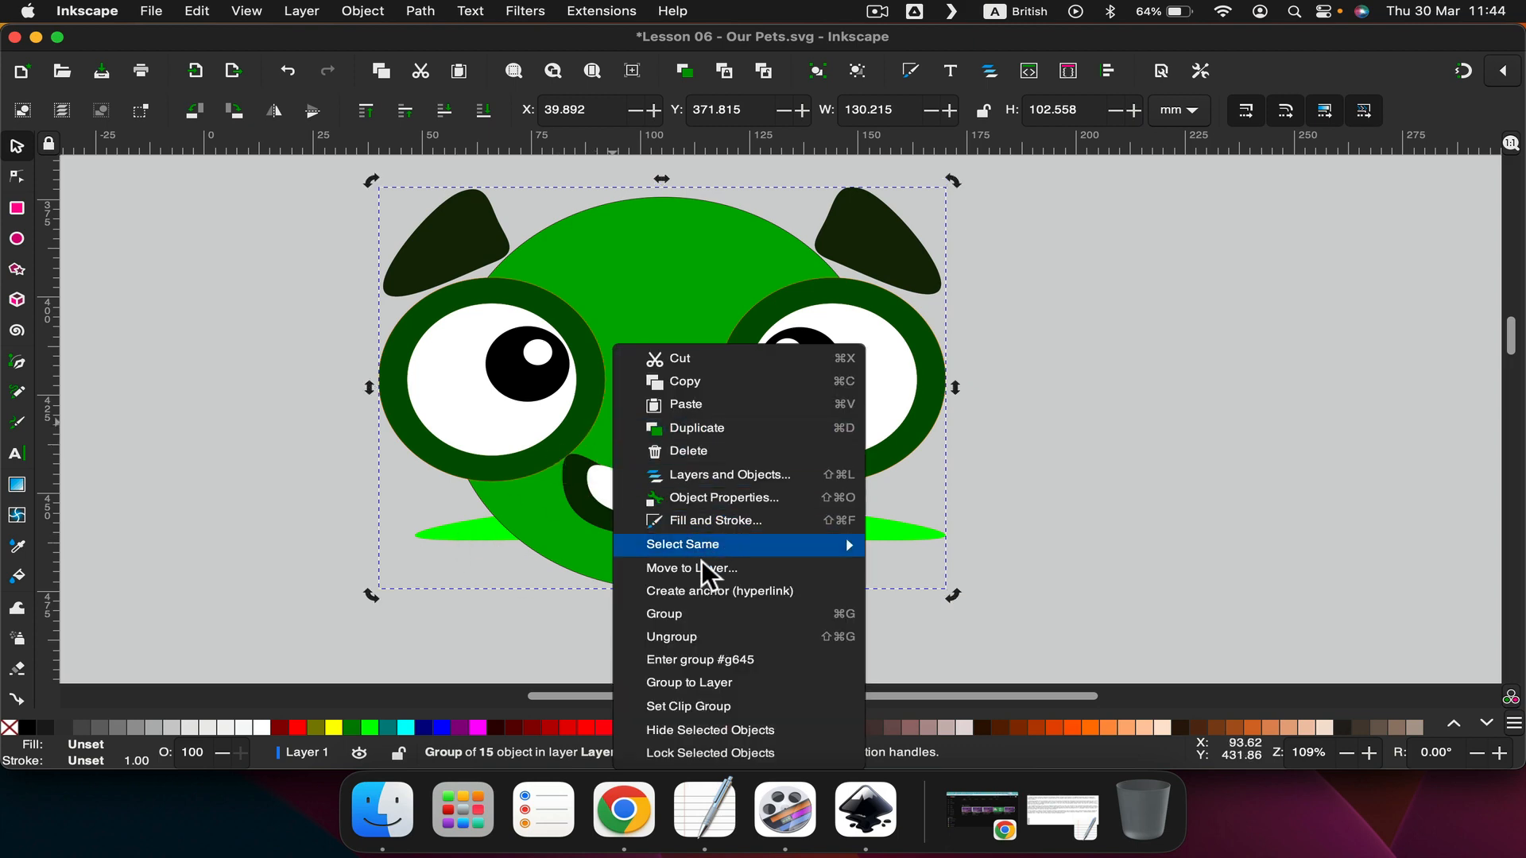
{"action": "left_click", "coordinate": [661, 634]}
Shift the green pet's left bright-green cheek mark outward to about X 42.5 mm.
{"action": "left_click", "coordinate": [391, 542]}
{"action": "left_click", "coordinate": [477, 534]}
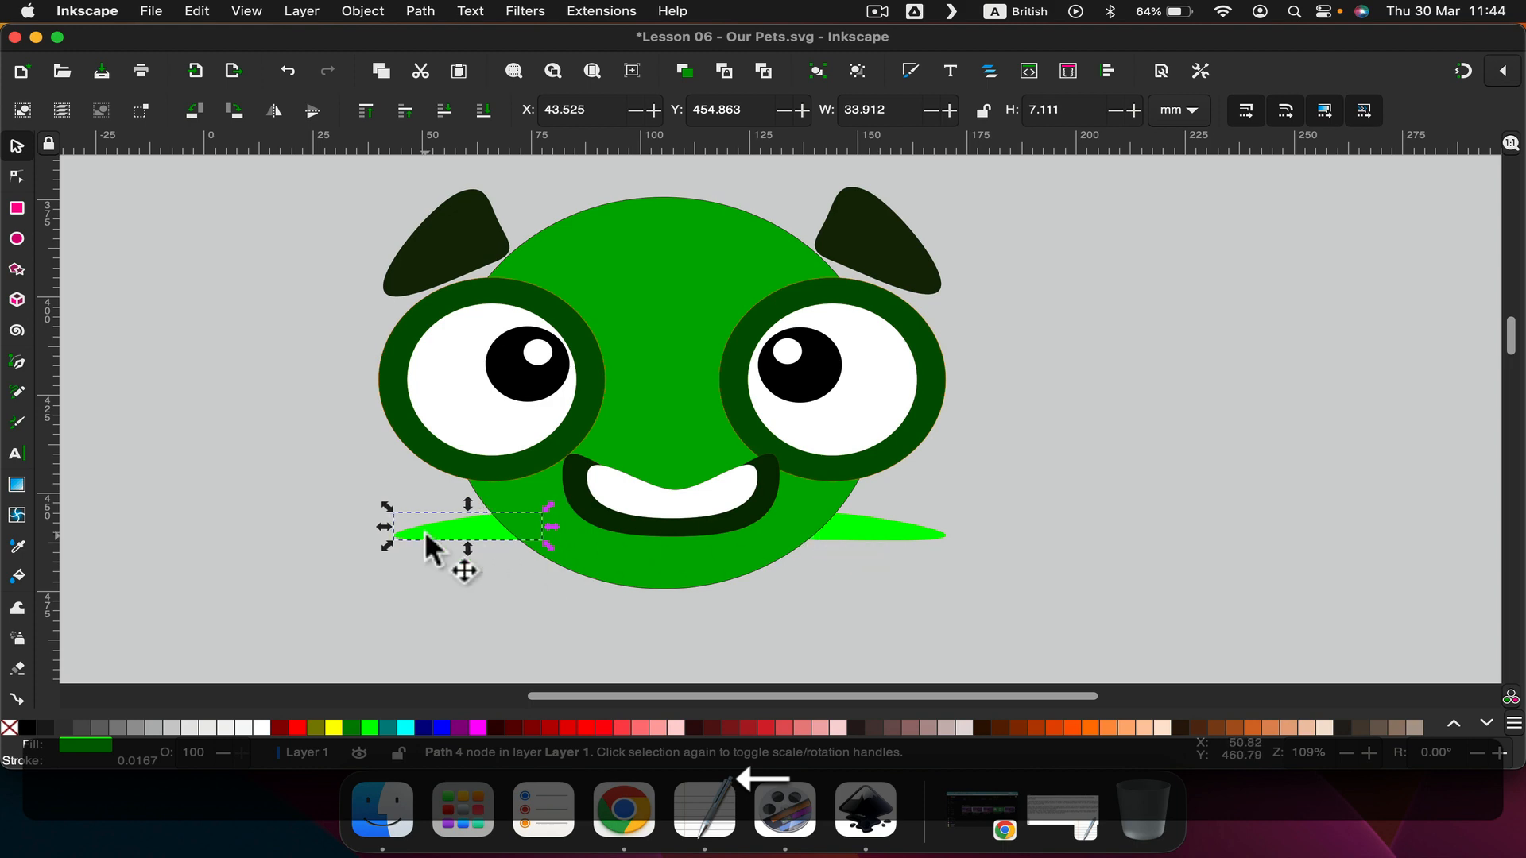
{"action": "key", "text": "Left"}
{"action": "key", "text": "Left"}
{"action": "key", "text": "Left"}
{"action": "key", "text": "Left"}
{"action": "left_click", "coordinate": [1032, 453]}
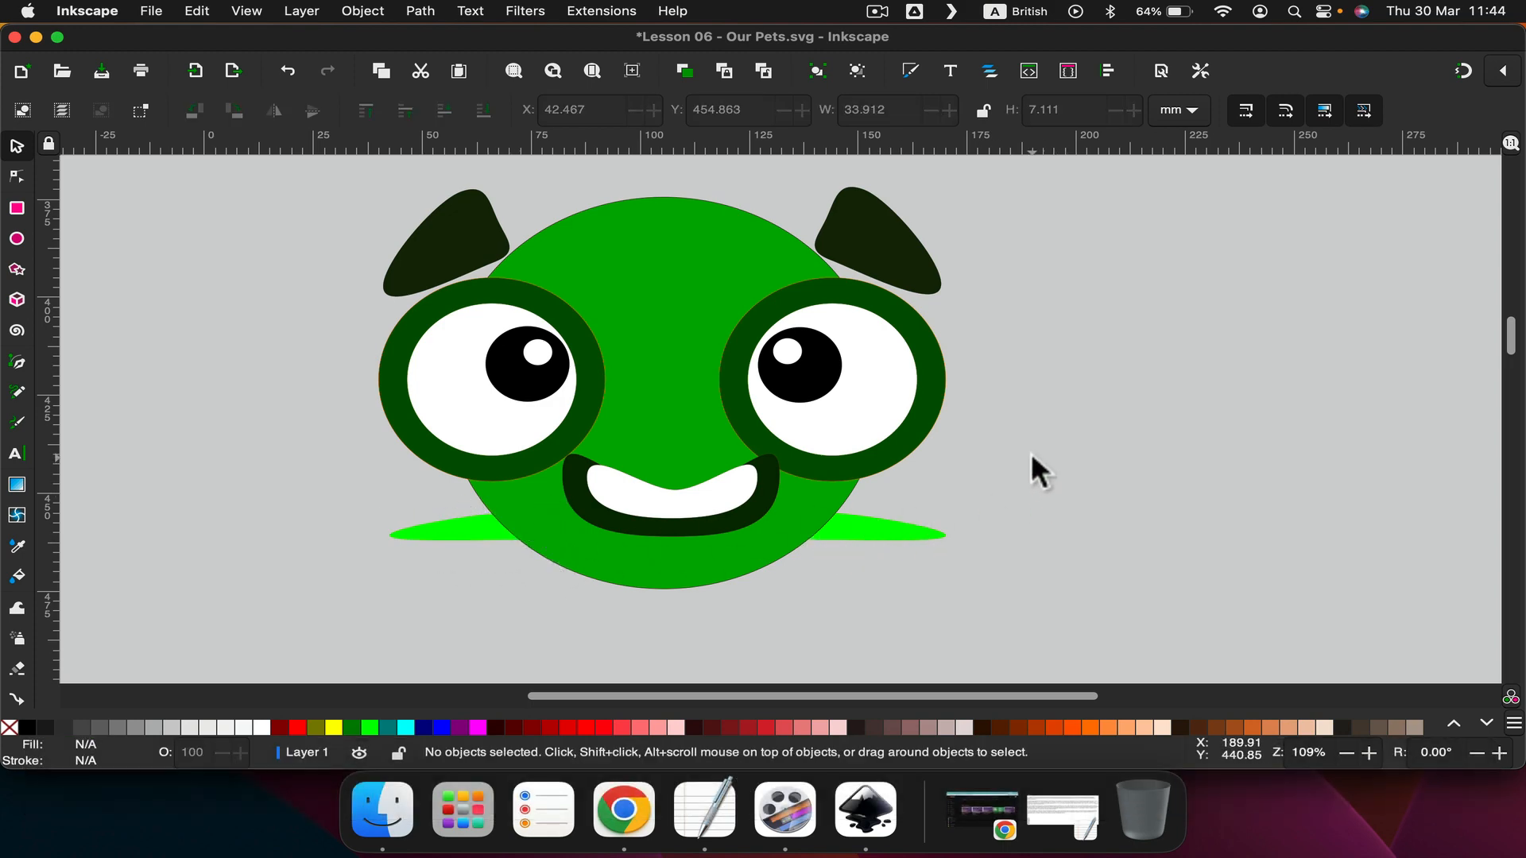
Examine the orange, purple, yellow and dark green frog-like pet variants, comparing their eyes, brows and mouths.
{"action": "scroll", "coordinate": [1032, 453], "scroll_direction": "down", "scroll_amount": 1}
{"action": "scroll", "coordinate": [1030, 455], "scroll_direction": "left", "scroll_amount": 10}
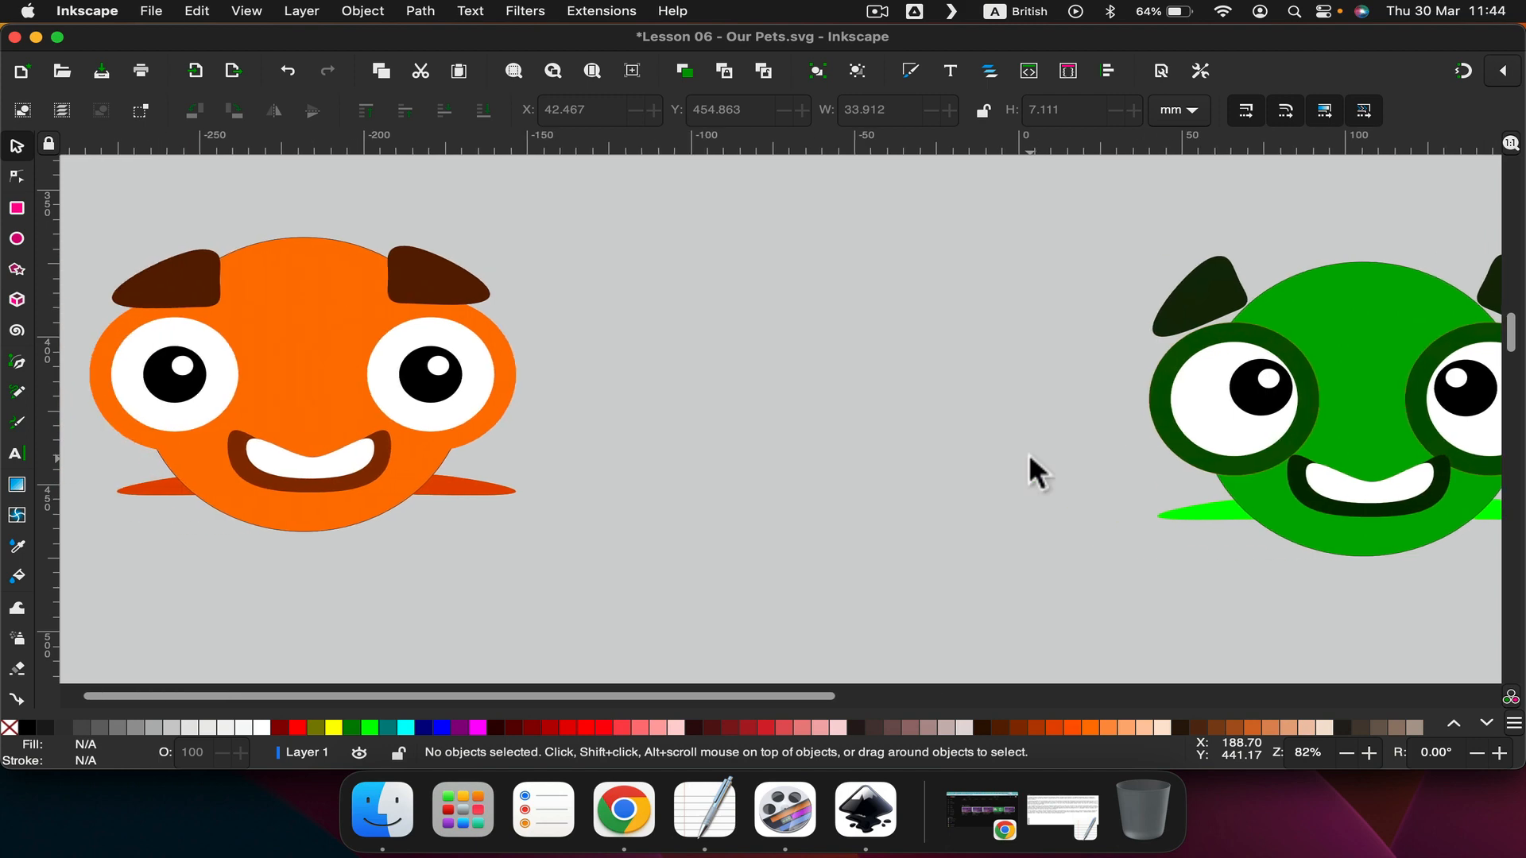
{"action": "scroll", "coordinate": [1030, 455], "scroll_direction": "right", "scroll_amount": 10}
{"action": "scroll", "coordinate": [1030, 454], "scroll_direction": "down", "scroll_amount": 5}
{"action": "scroll", "coordinate": [1029, 453], "scroll_direction": "down", "scroll_amount": 5}
{"action": "scroll", "coordinate": [1028, 453], "scroll_direction": "right", "scroll_amount": 2}
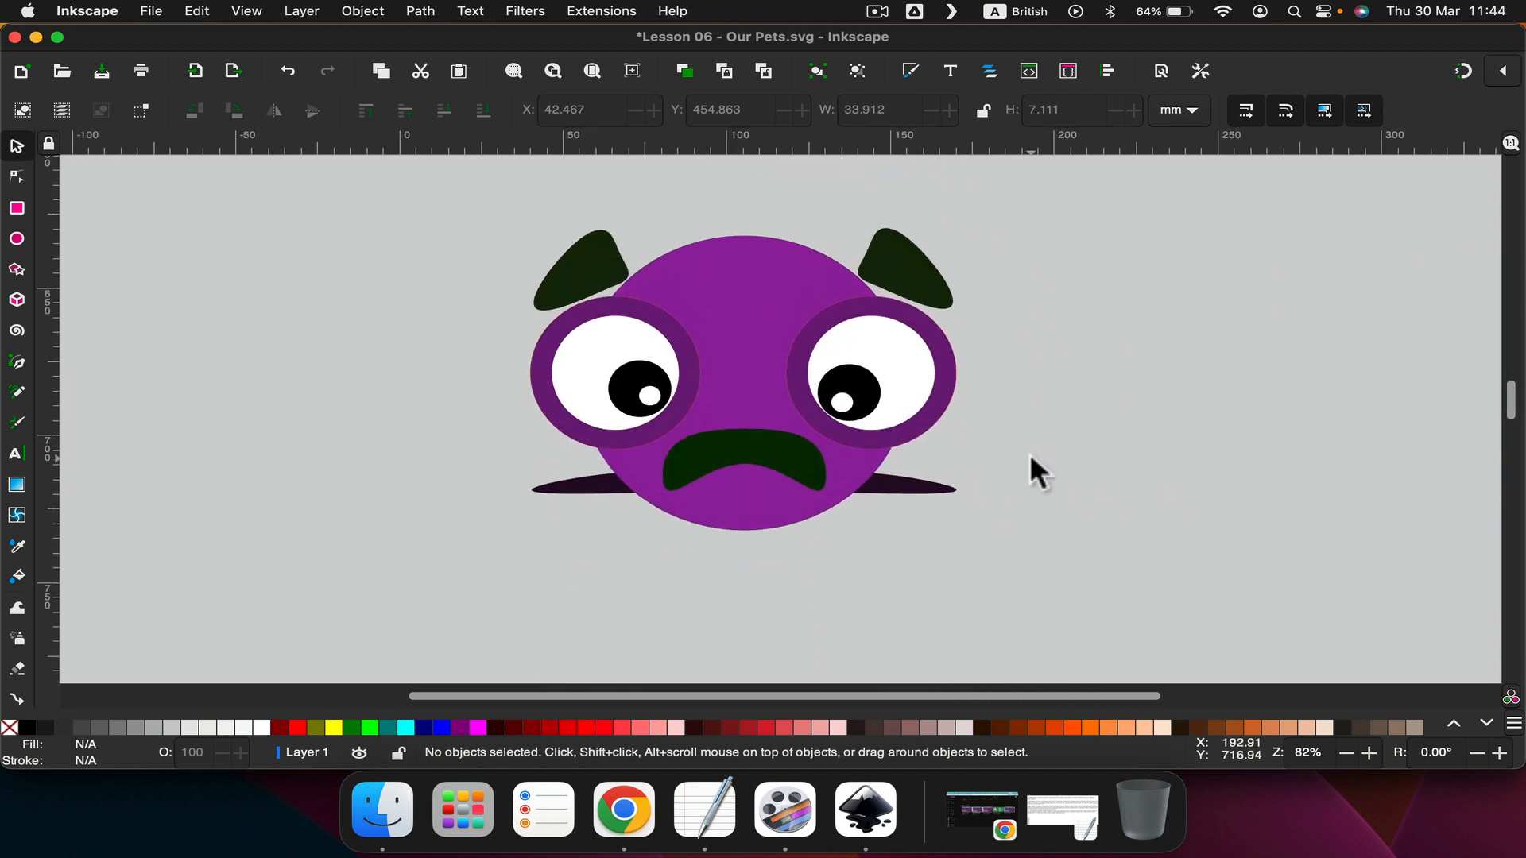
{"action": "left_click", "coordinate": [724, 463]}
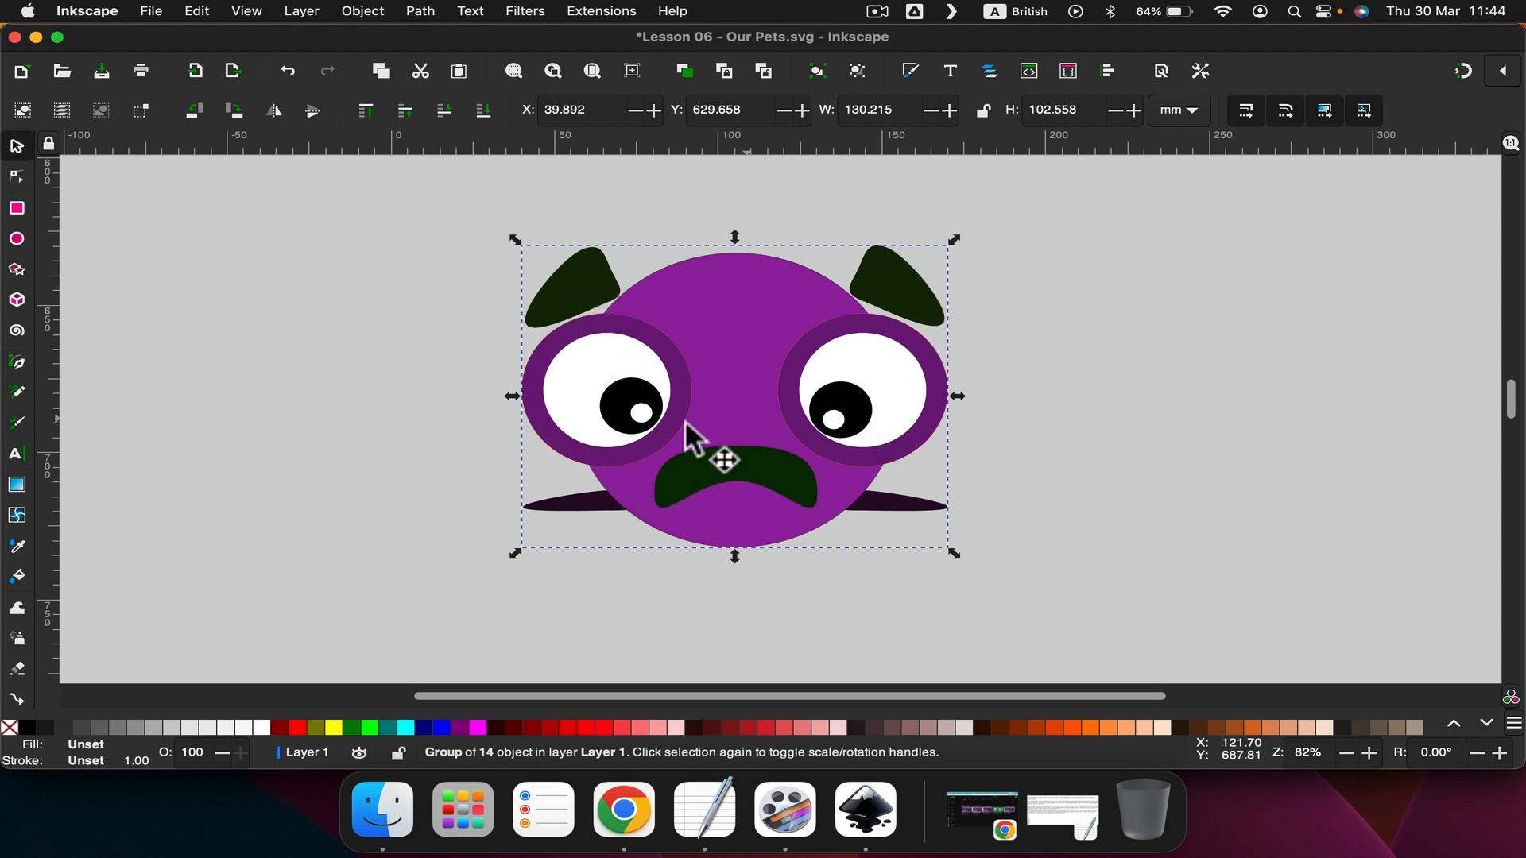
{"action": "scroll", "coordinate": [640, 434], "scroll_direction": "down", "scroll_amount": 10}
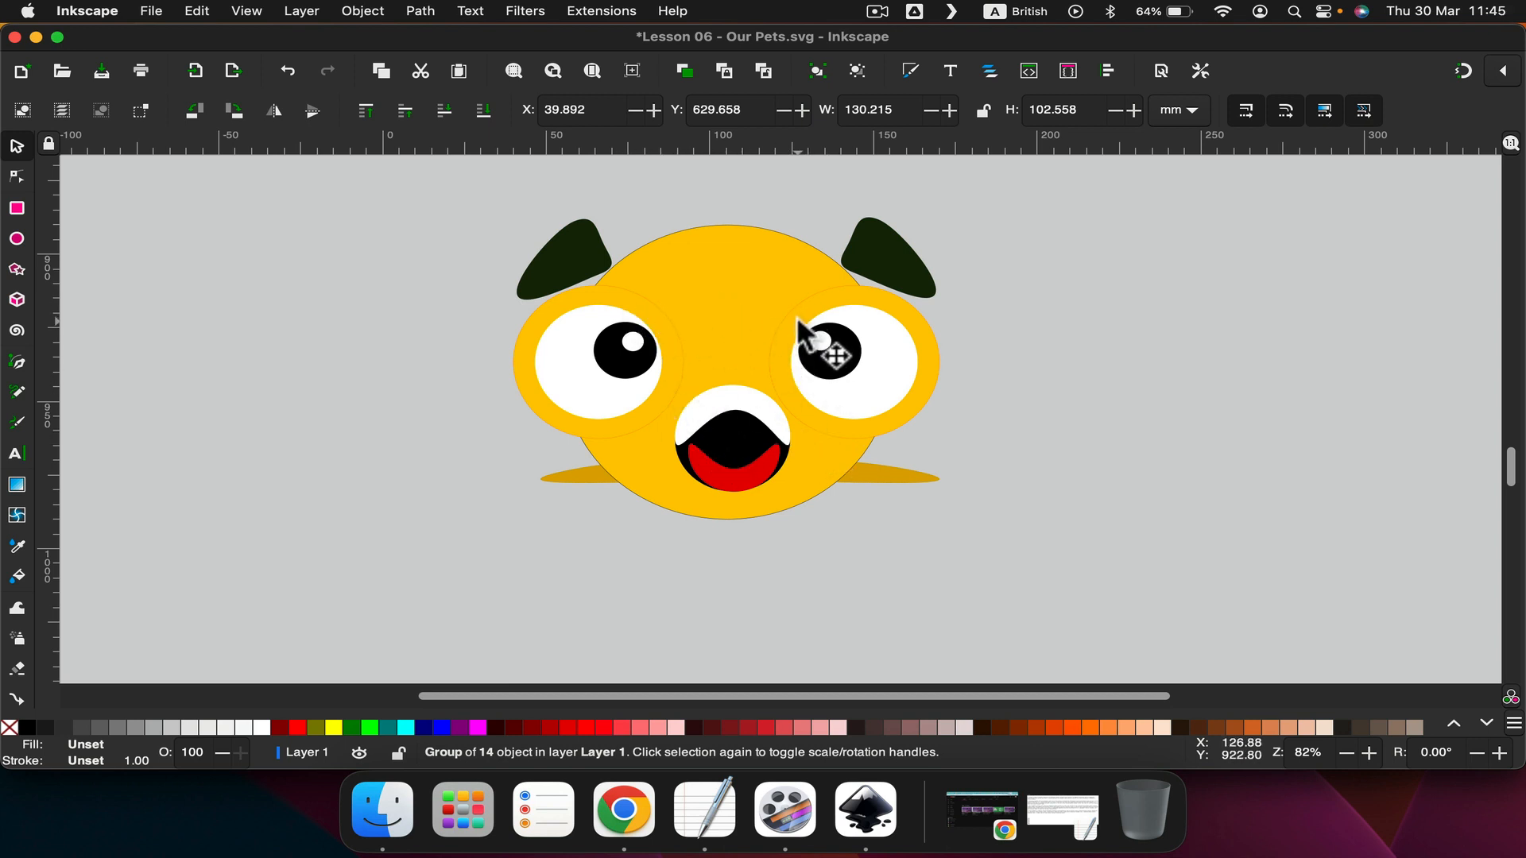
{"action": "scroll", "coordinate": [755, 337], "scroll_direction": "down", "scroll_amount": 10}
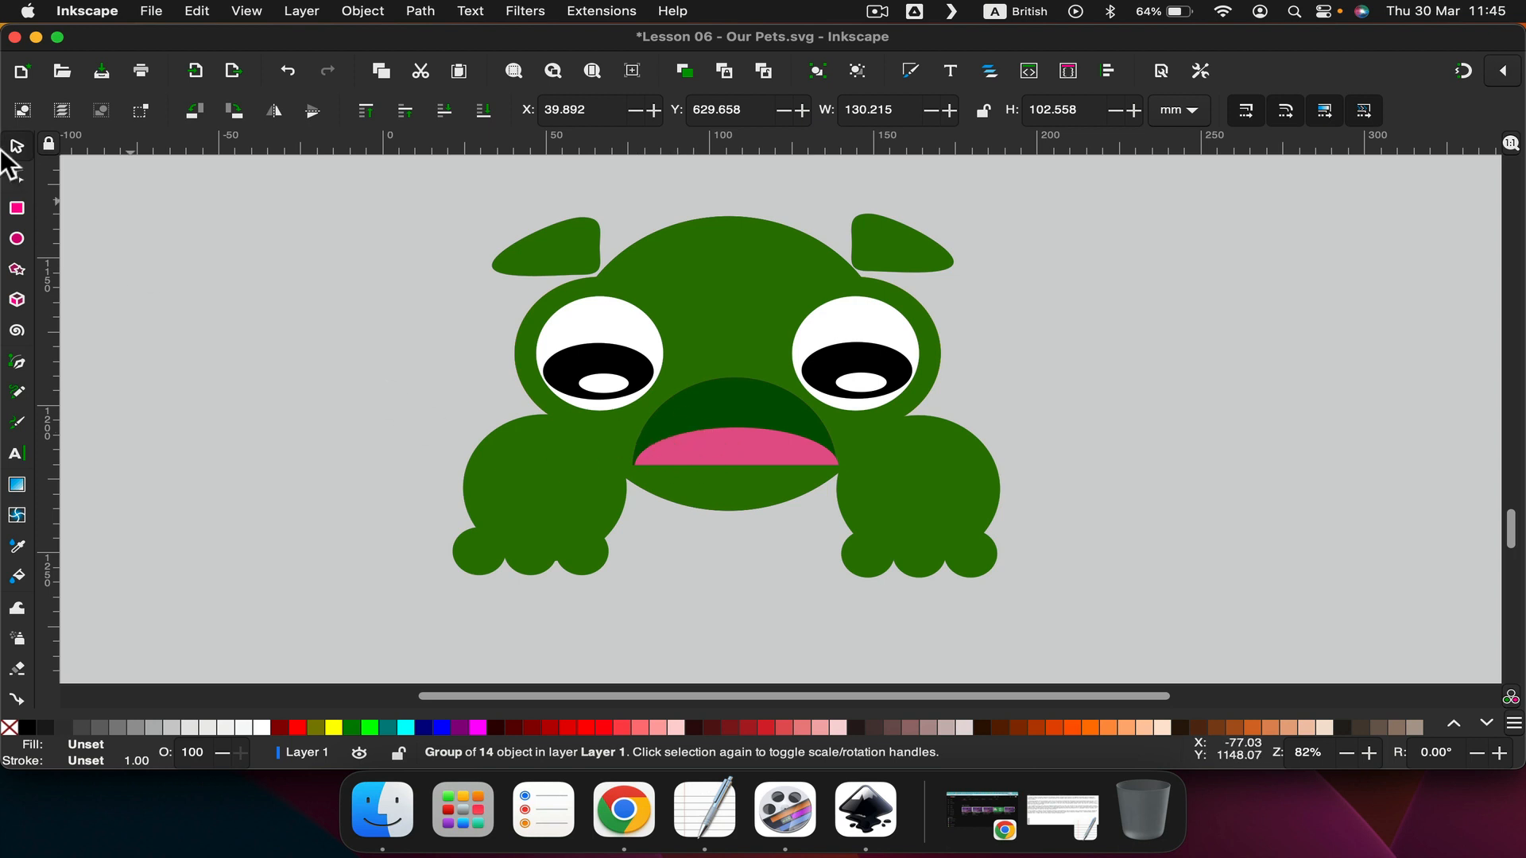
Draw an ellipse with radii of about 44 by 39 mm beside the frog-like pet and cover its lower half with a rectangle about 134 by 52 mm.
{"action": "left_click", "coordinate": [16, 235]}
{"action": "left_click_drag", "start_coordinate": [1151, 272], "coordinate": [1443, 504]}
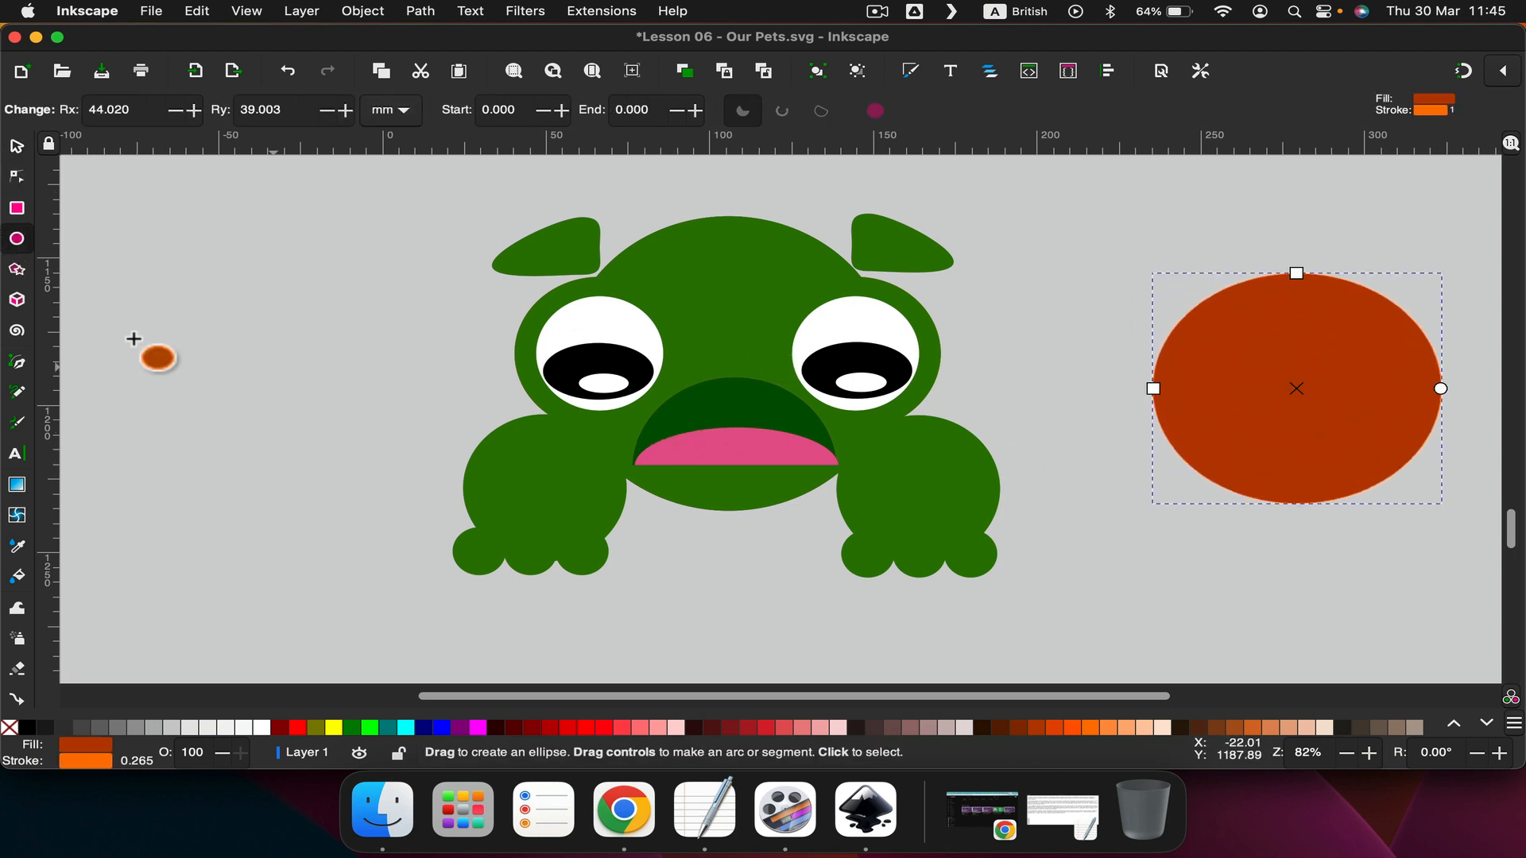
{"action": "left_click", "coordinate": [17, 208]}
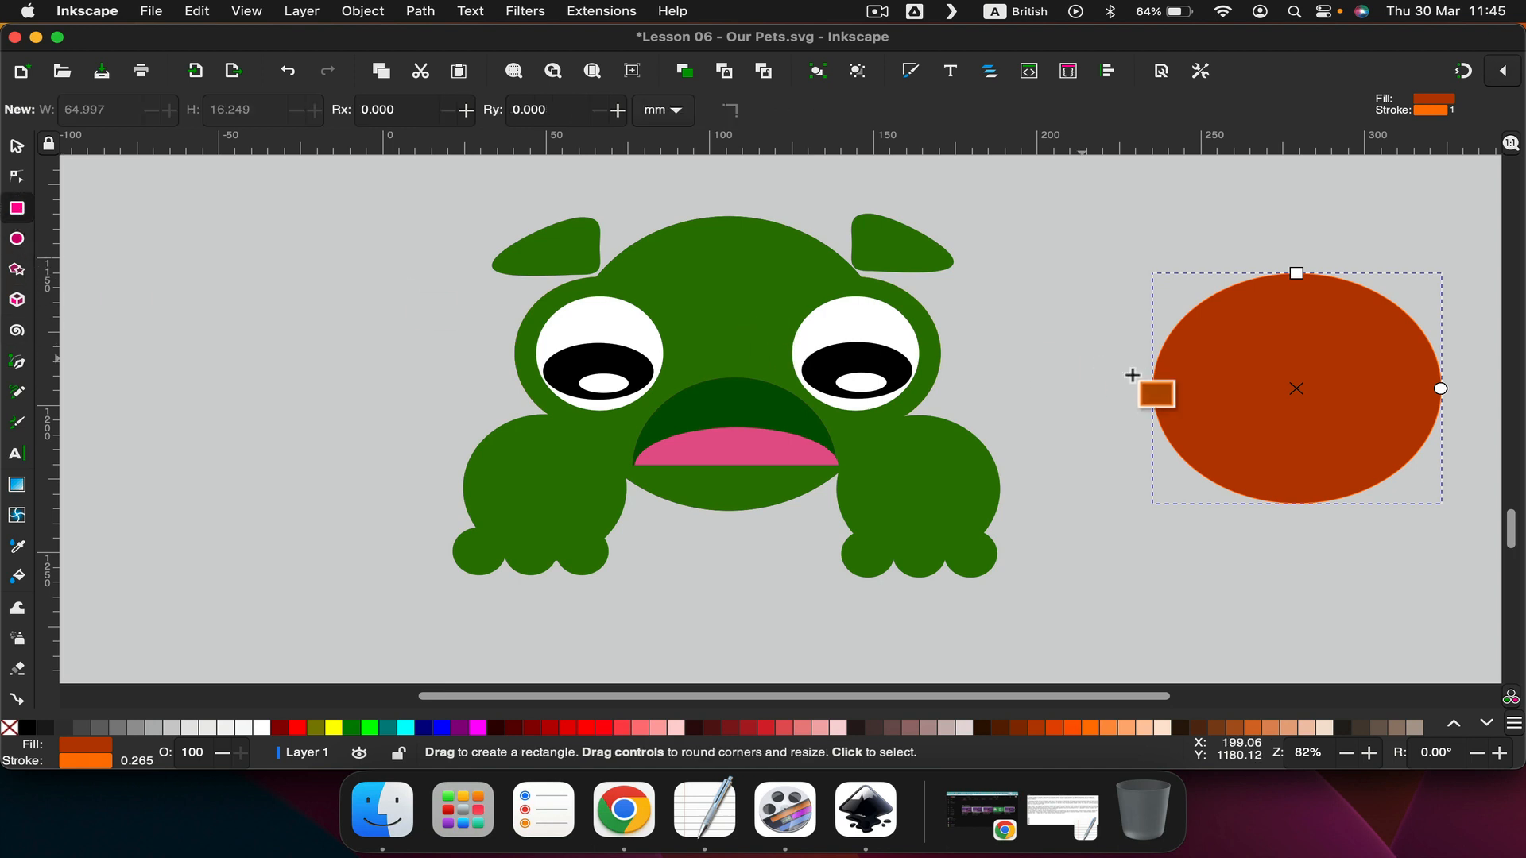
{"action": "left_click_drag", "start_coordinate": [1051, 385], "coordinate": [1489, 538]}
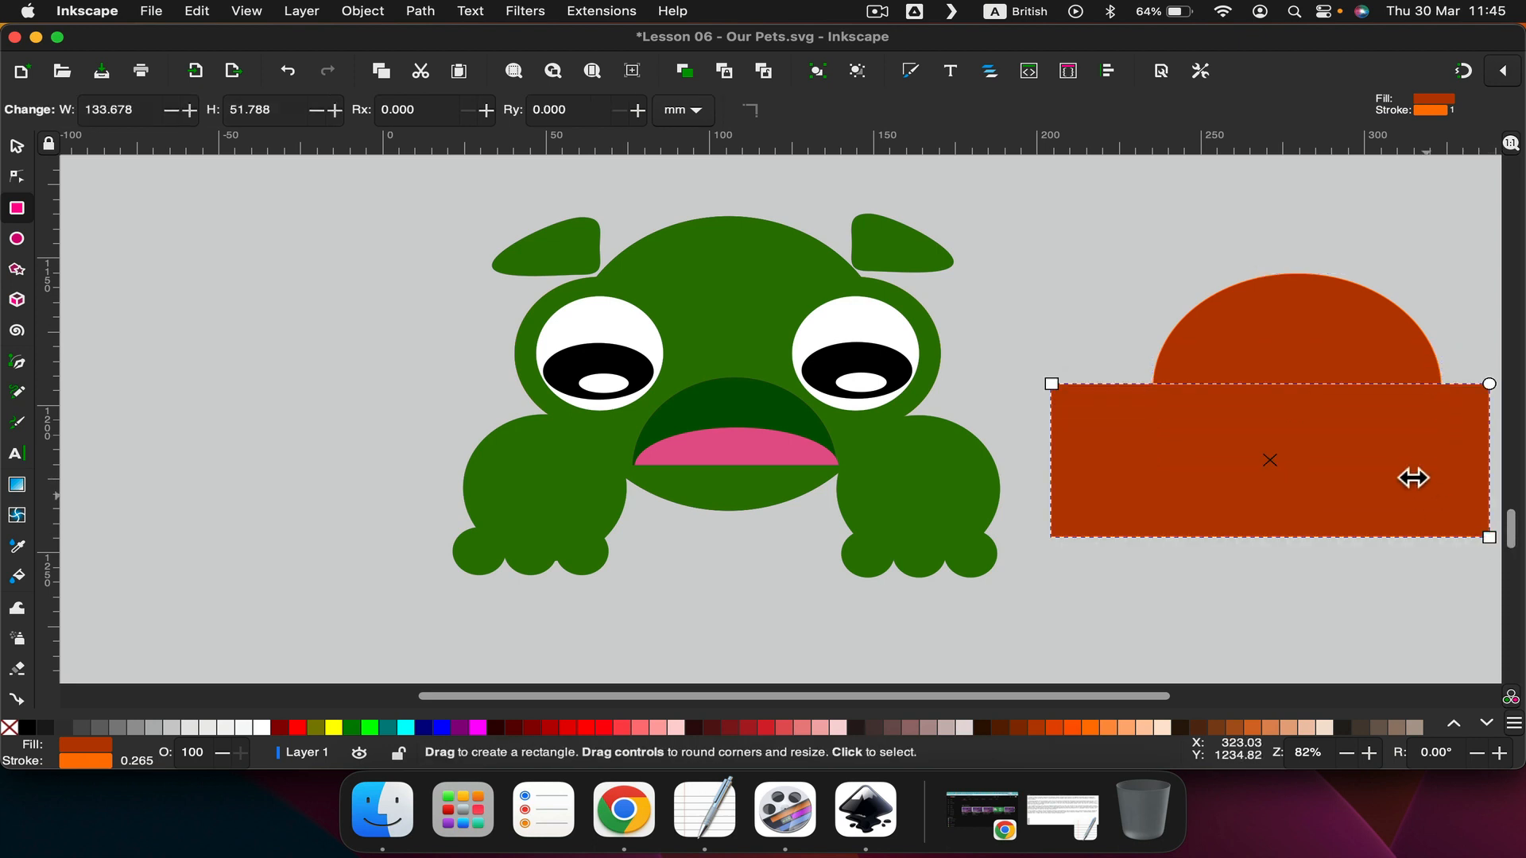
Subtract the rectangle from the ellipse with Difference to leave a half-ellipse mouth shape.
{"action": "left_click", "coordinate": [16, 147]}
{"action": "left_click", "coordinate": [1358, 328], "text": "shift"}
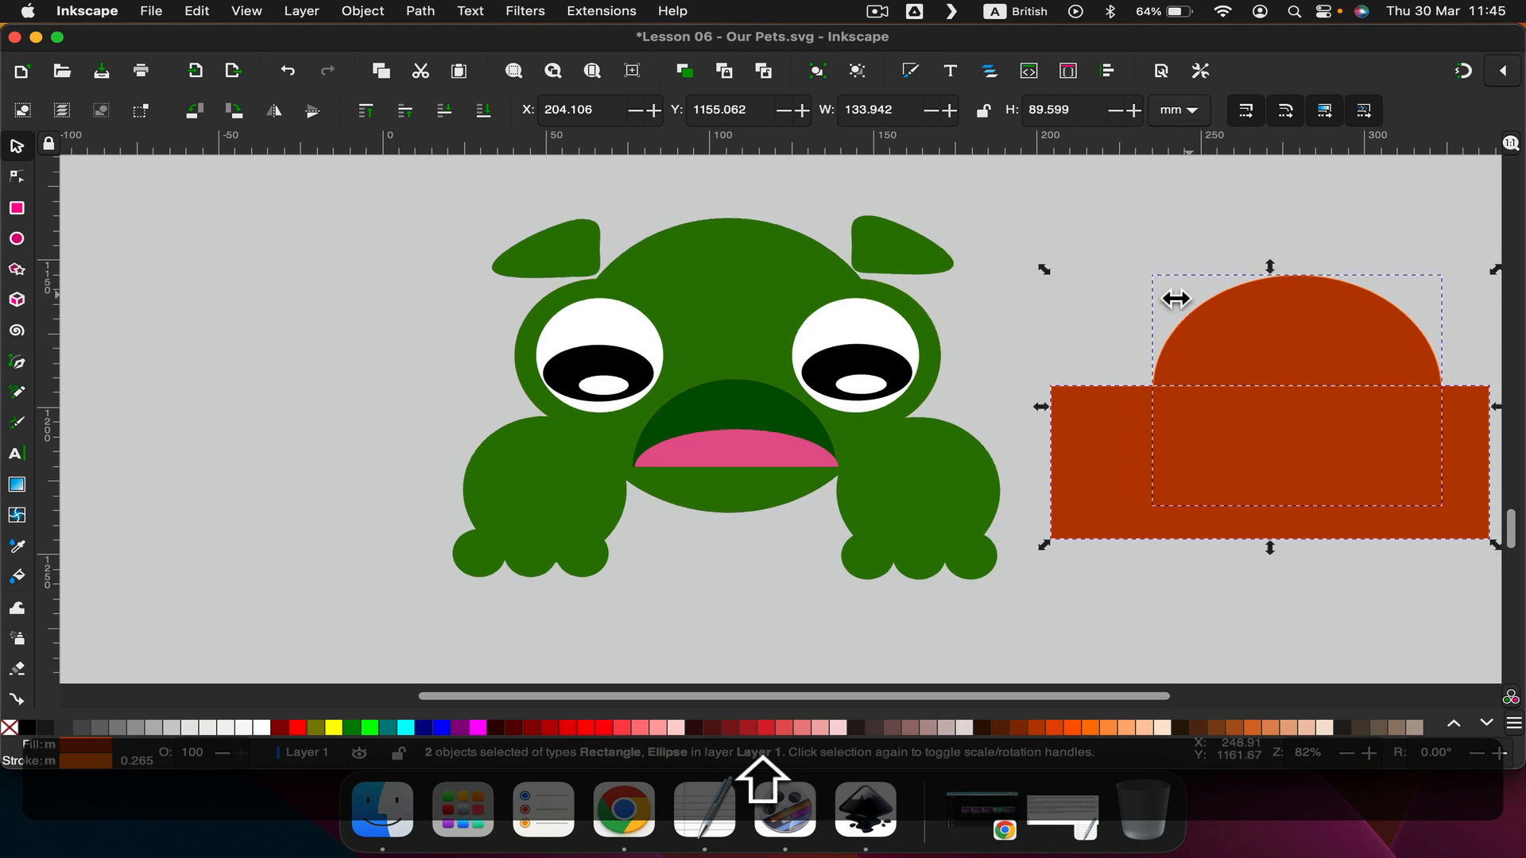
{"action": "left_click", "coordinate": [421, 11]}
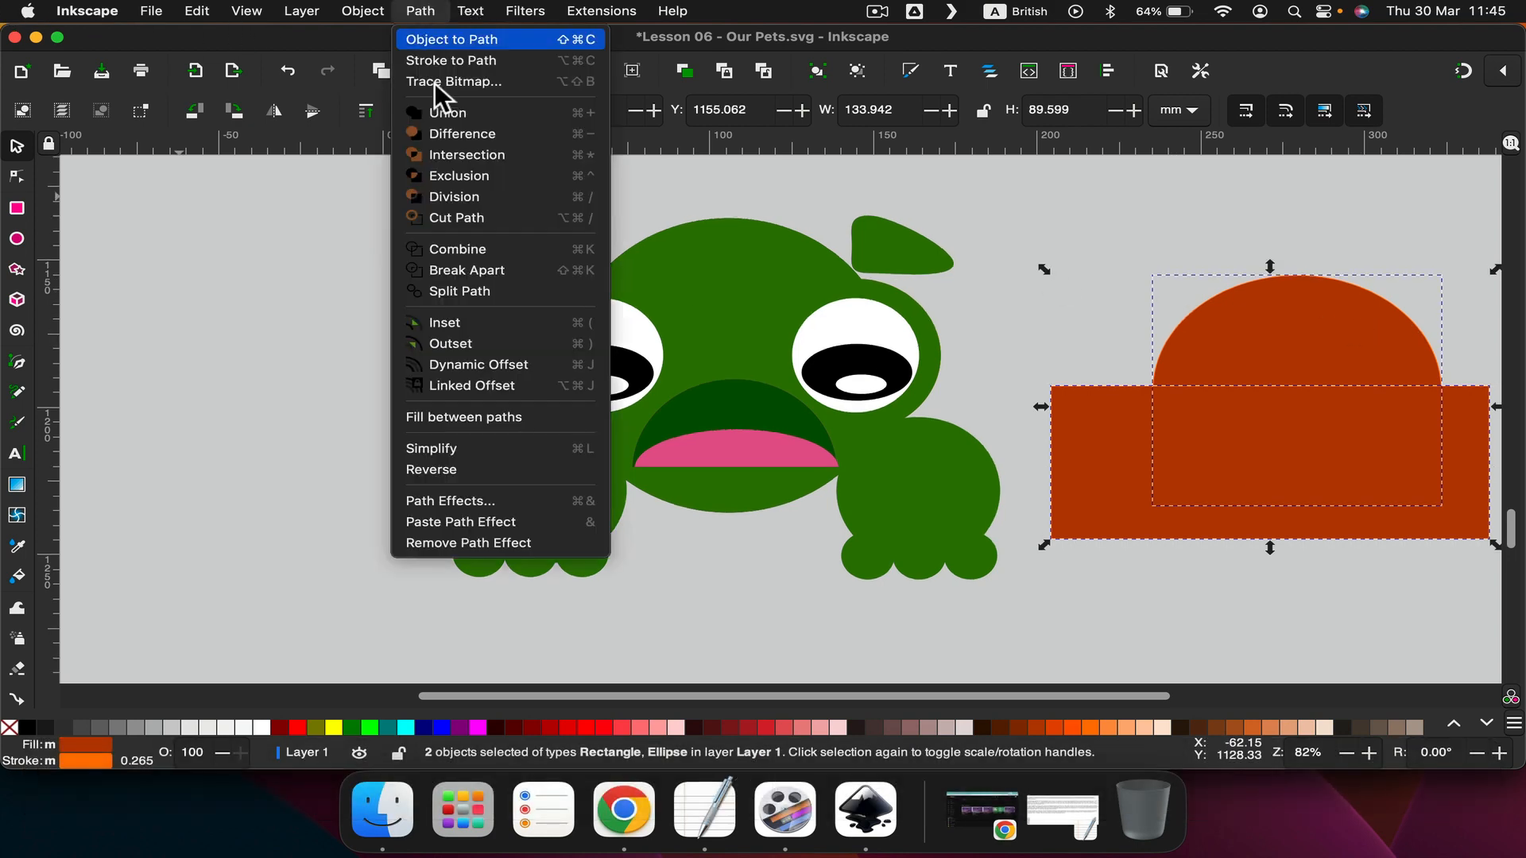
{"action": "left_click", "coordinate": [434, 127]}
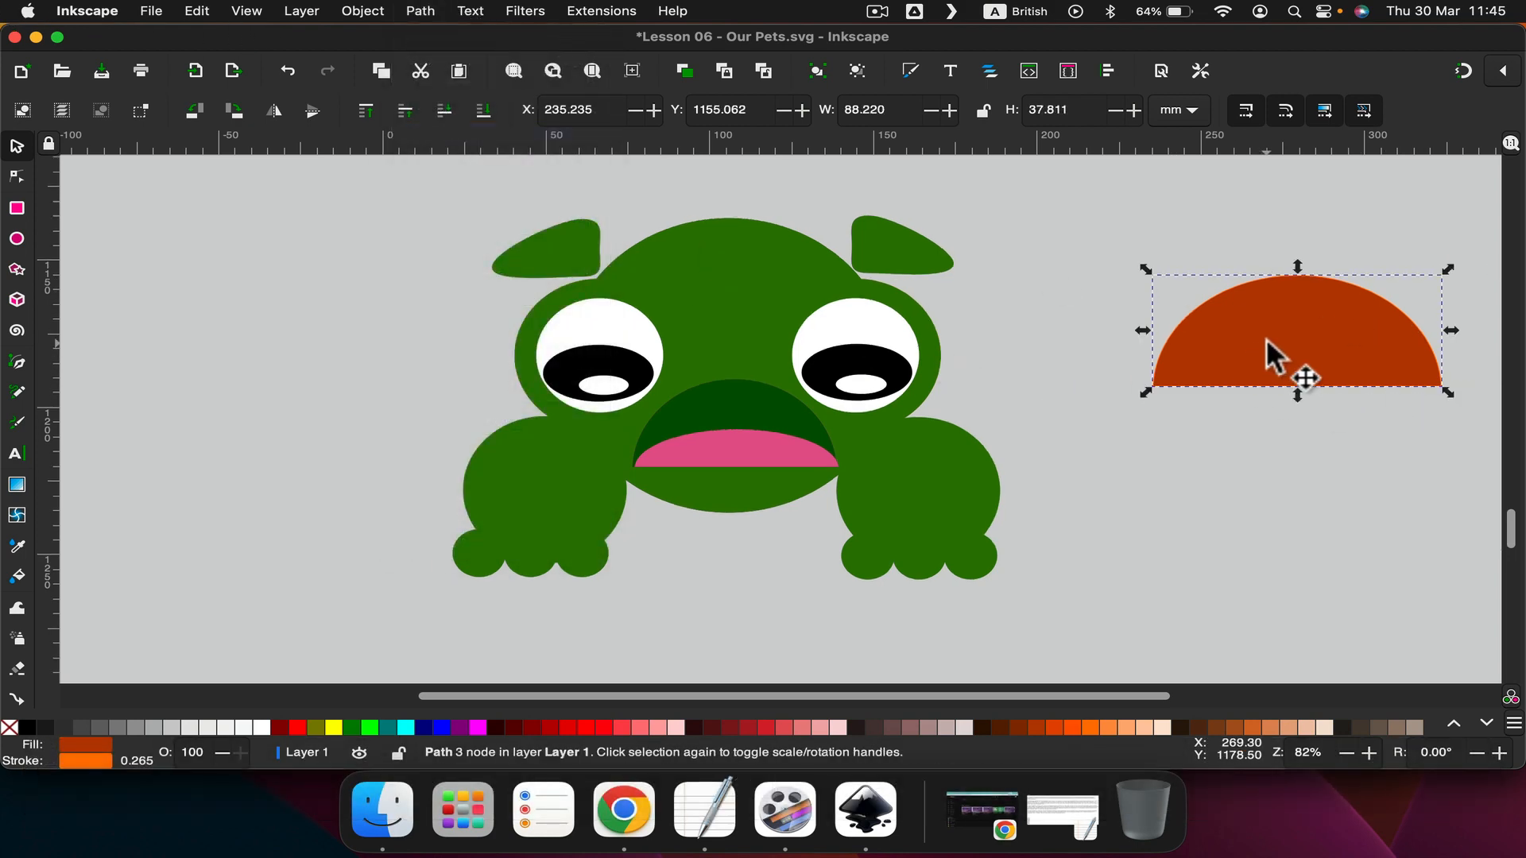
{"action": "key", "text": "super"}
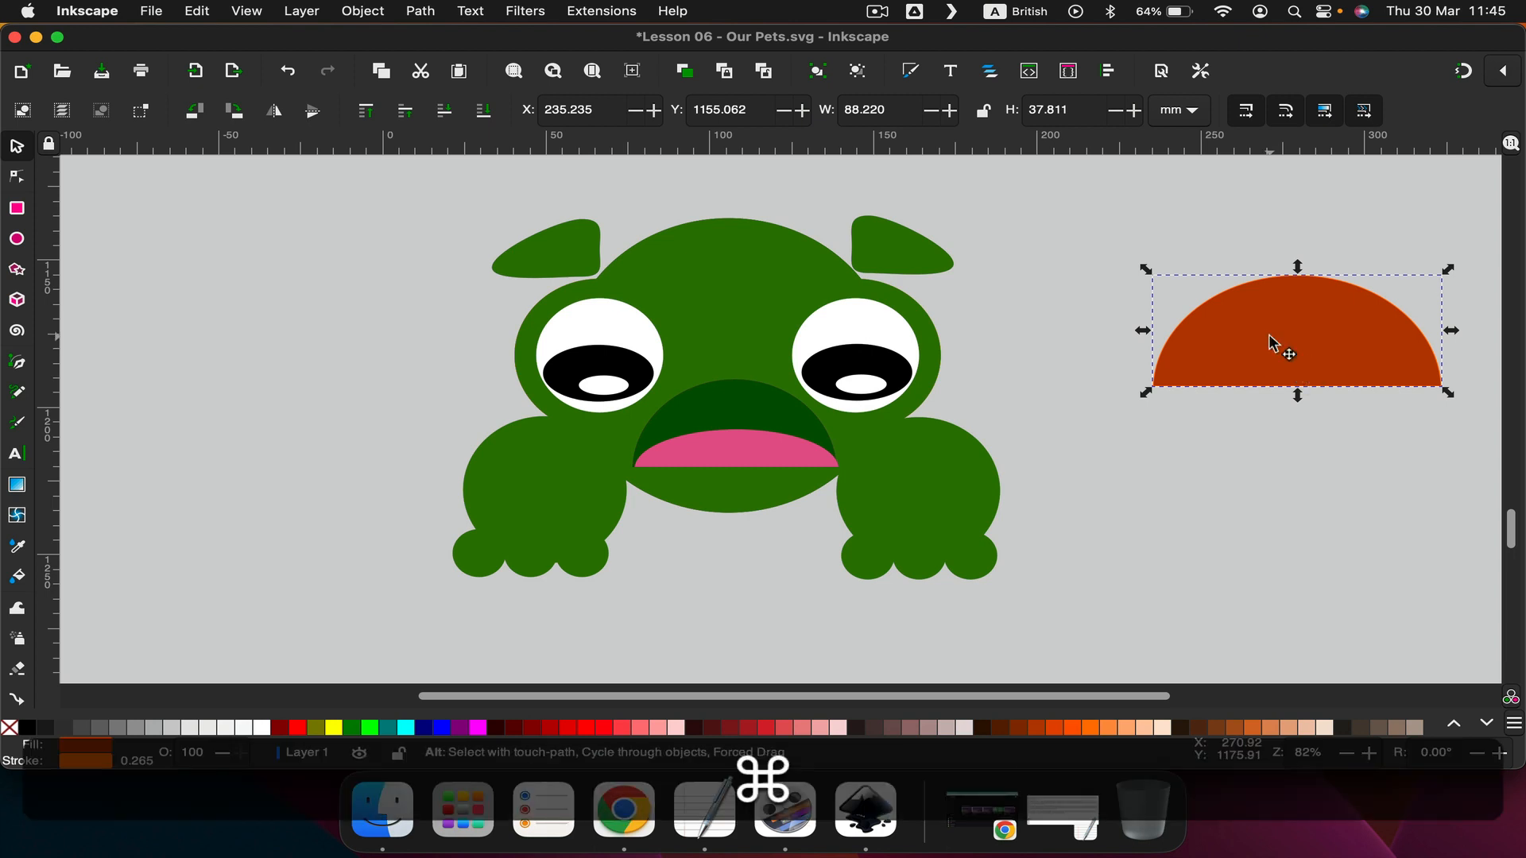
Duplicate the half-ellipse mouth shape, place the copy below the original, fill it red and adjust it to overlap the original.
{"action": "key", "text": "super+d"}
{"action": "left_click_drag", "start_coordinate": [1270, 343], "coordinate": [1264, 469]}
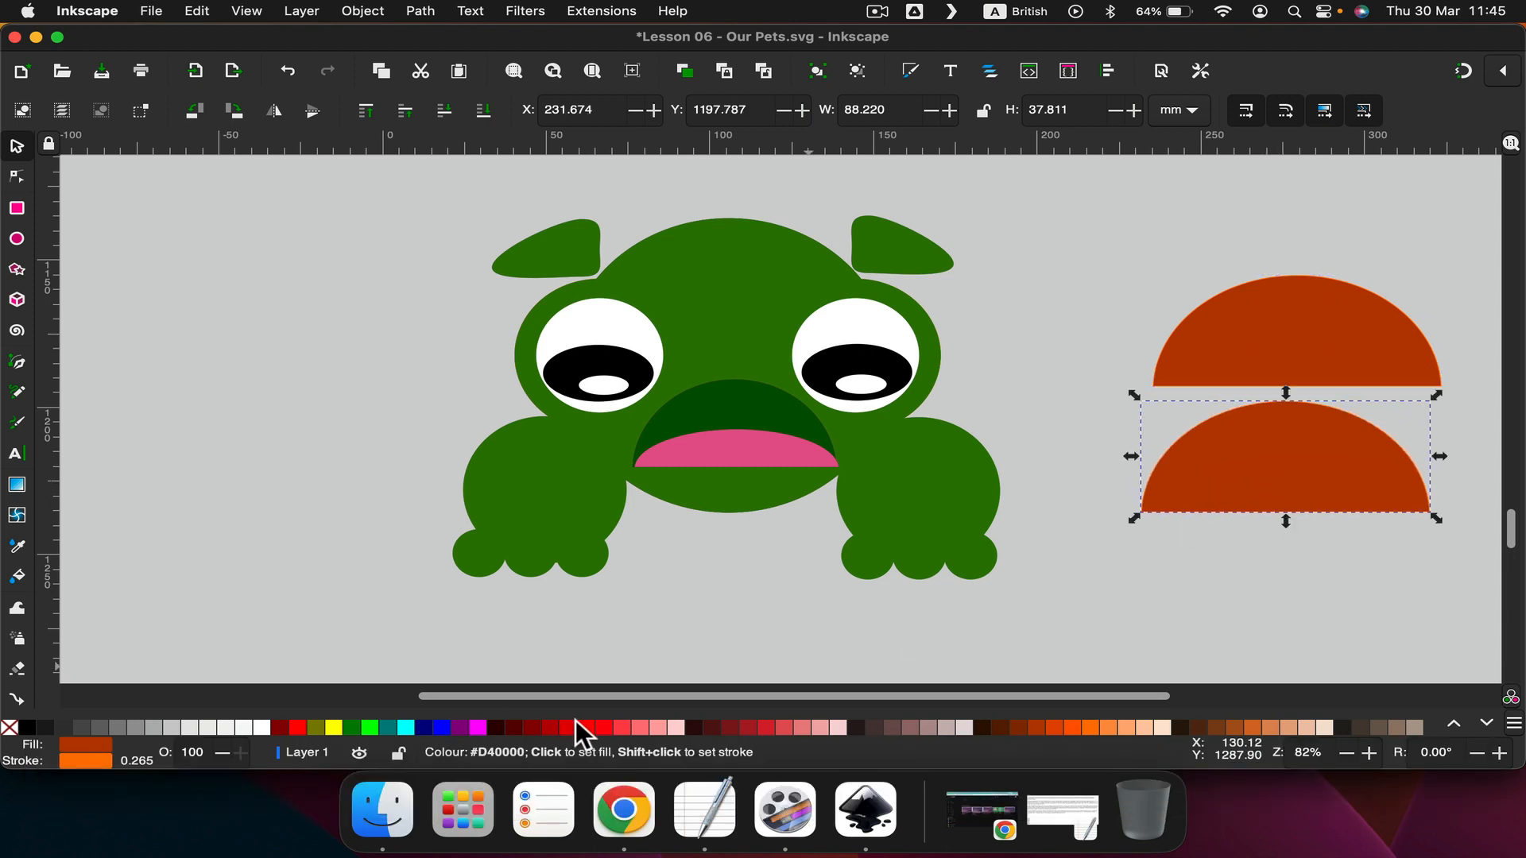
{"action": "left_click", "coordinate": [583, 732]}
{"action": "left_click_drag", "start_coordinate": [1286, 391], "coordinate": [1282, 350]}
Delete both half-ellipse mouth shapes beside the frog-like pet.
{"action": "left_click", "coordinate": [1126, 272]}
{"action": "left_click_drag", "start_coordinate": [1111, 268], "coordinate": [1376, 429]}
{"action": "key", "text": "BackSpace"}
{"action": "scroll", "coordinate": [794, 477], "scroll_direction": "left", "scroll_amount": 3}
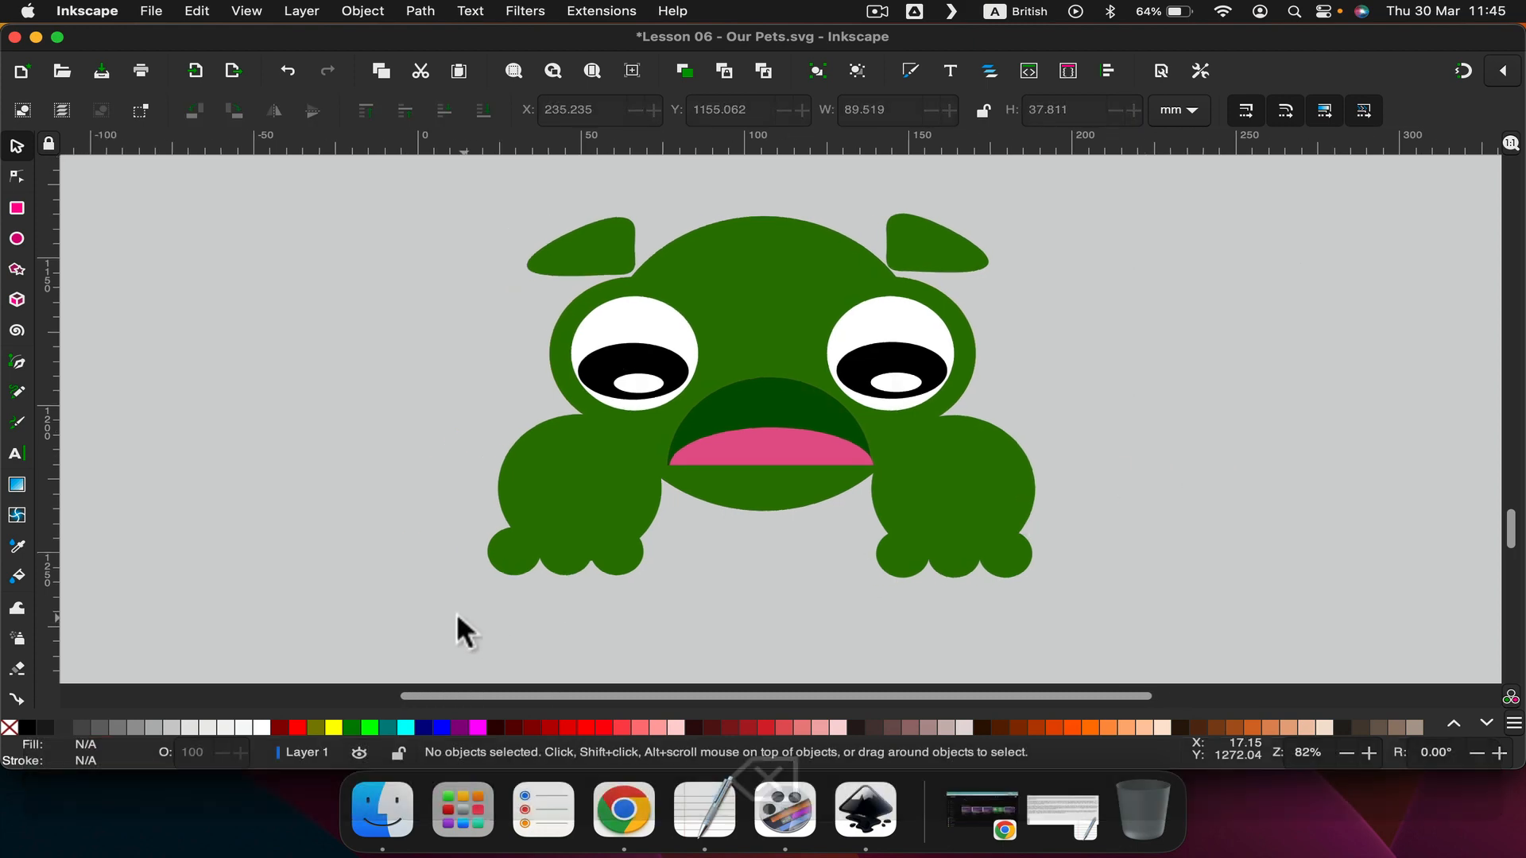
Ungroup the dark green frog-like pet and clear the selection.
{"action": "left_click", "coordinate": [513, 556]}
{"action": "right_click", "coordinate": [615, 456]}
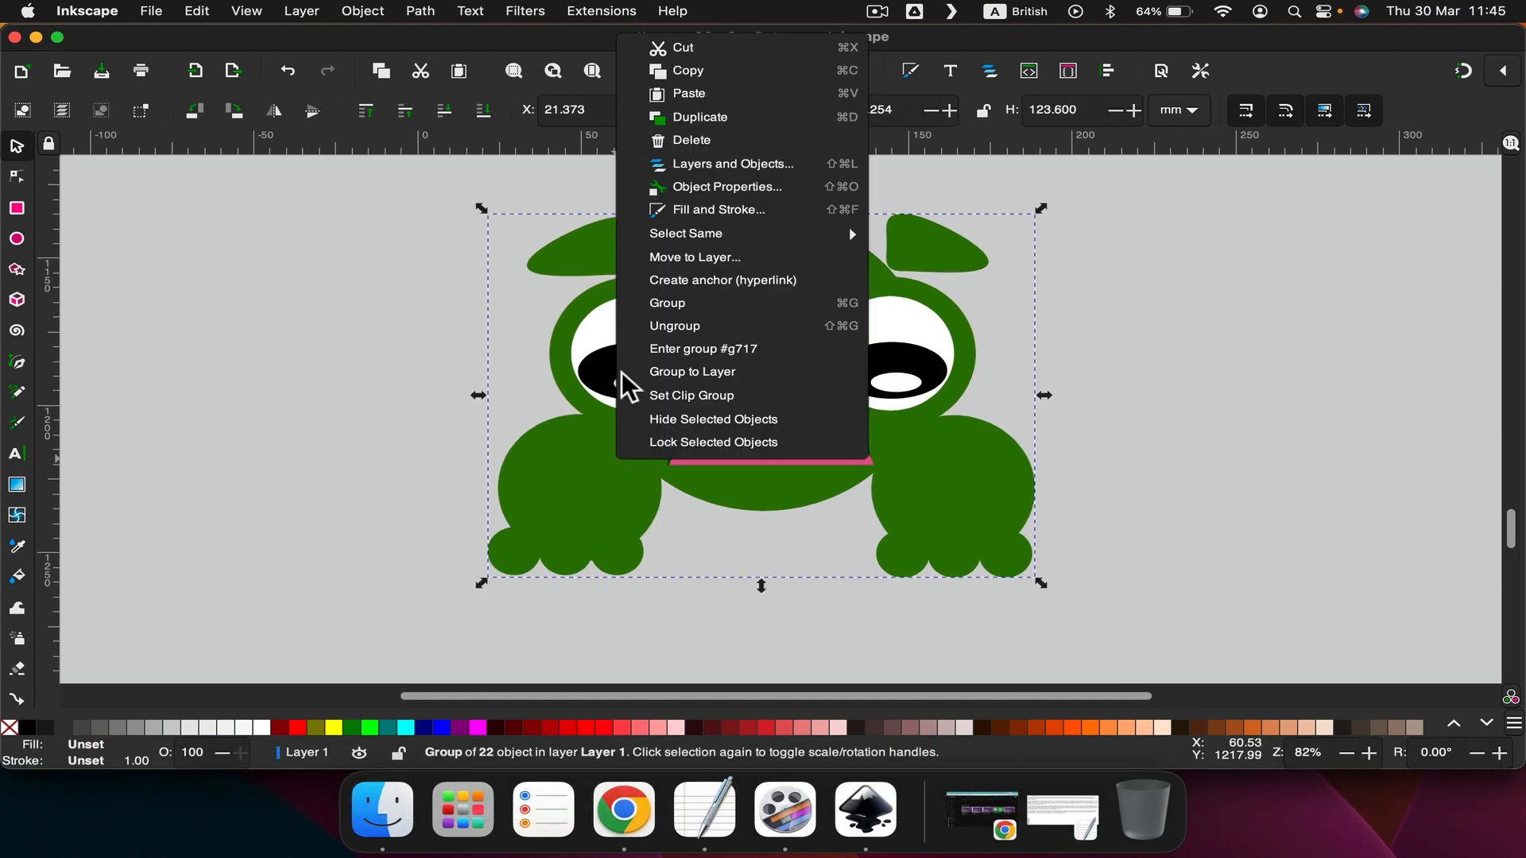
{"action": "left_click", "coordinate": [660, 328]}
{"action": "left_click", "coordinate": [516, 604]}
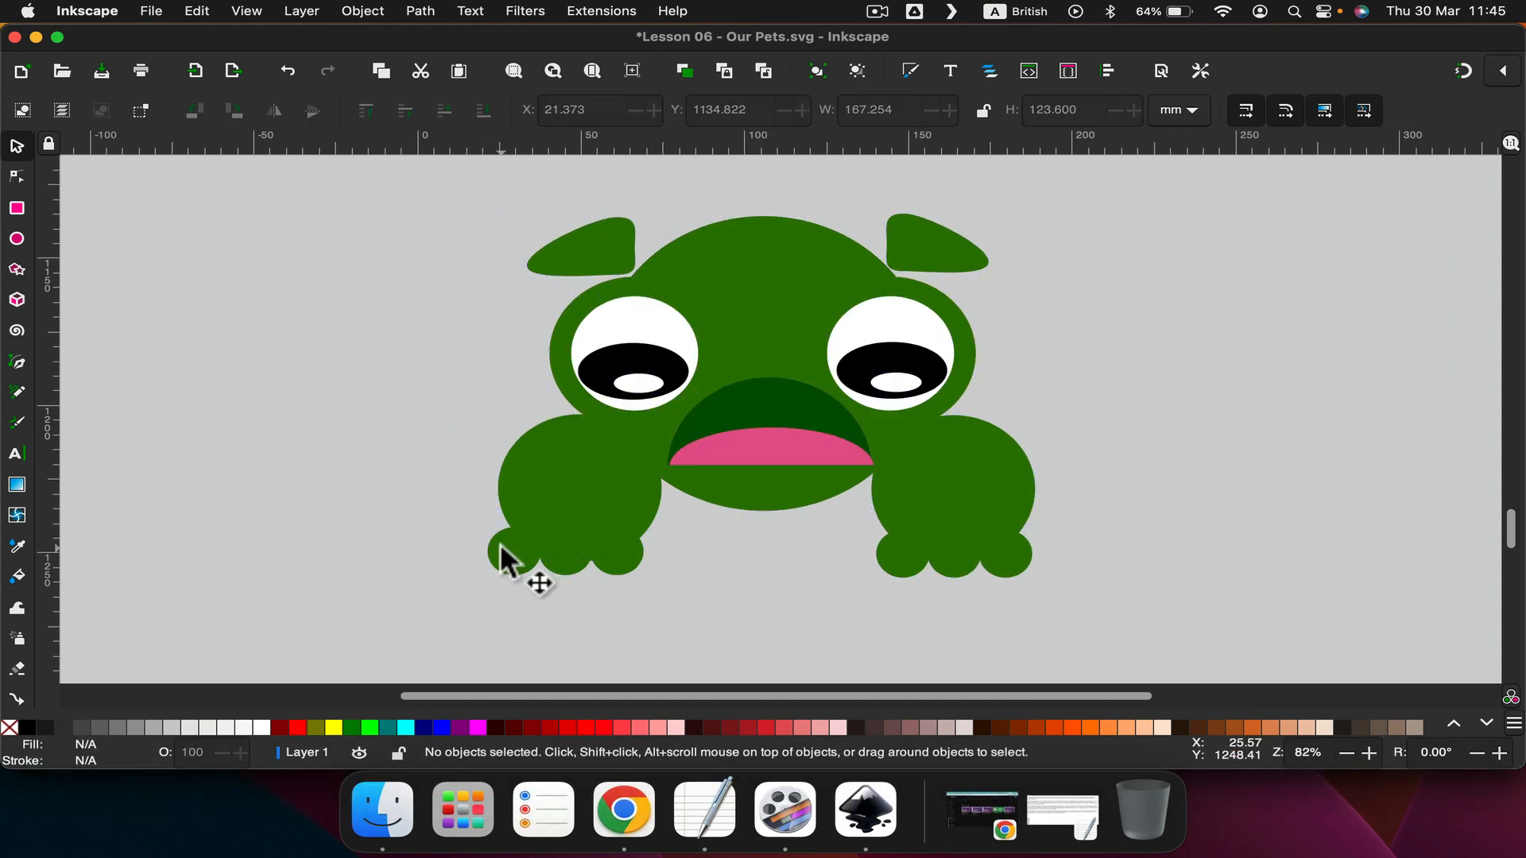
Ungroup the three toe circles of the frog-like pet's left foot and check its leg and head circles individually.
{"action": "left_click", "coordinate": [561, 552]}
{"action": "right_click", "coordinate": [549, 549]}
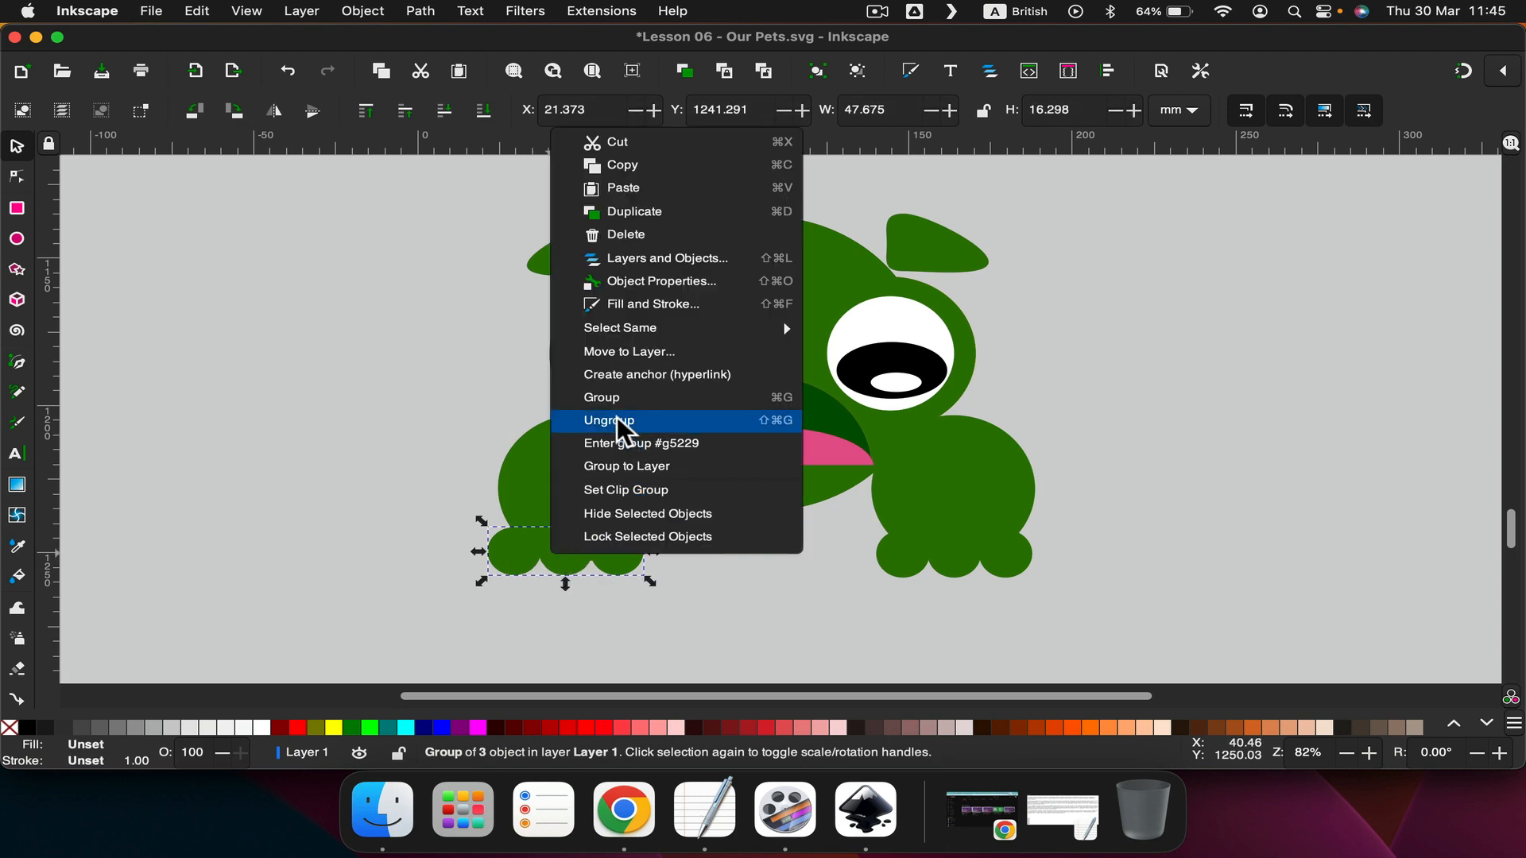
{"action": "left_click", "coordinate": [623, 426]}
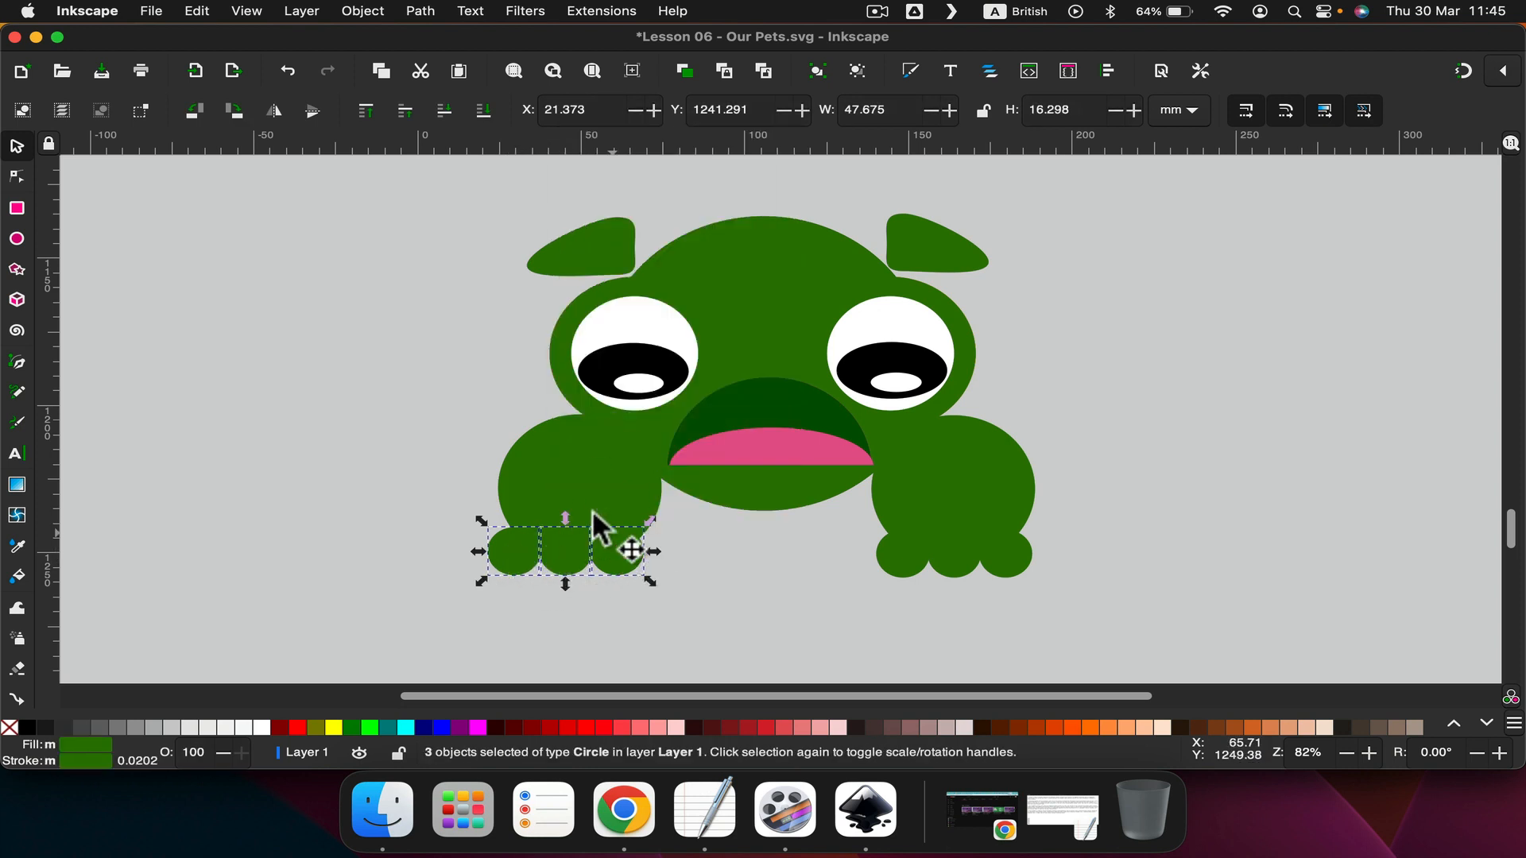
{"action": "left_click", "coordinate": [561, 478]}
{"action": "left_click", "coordinate": [741, 499]}
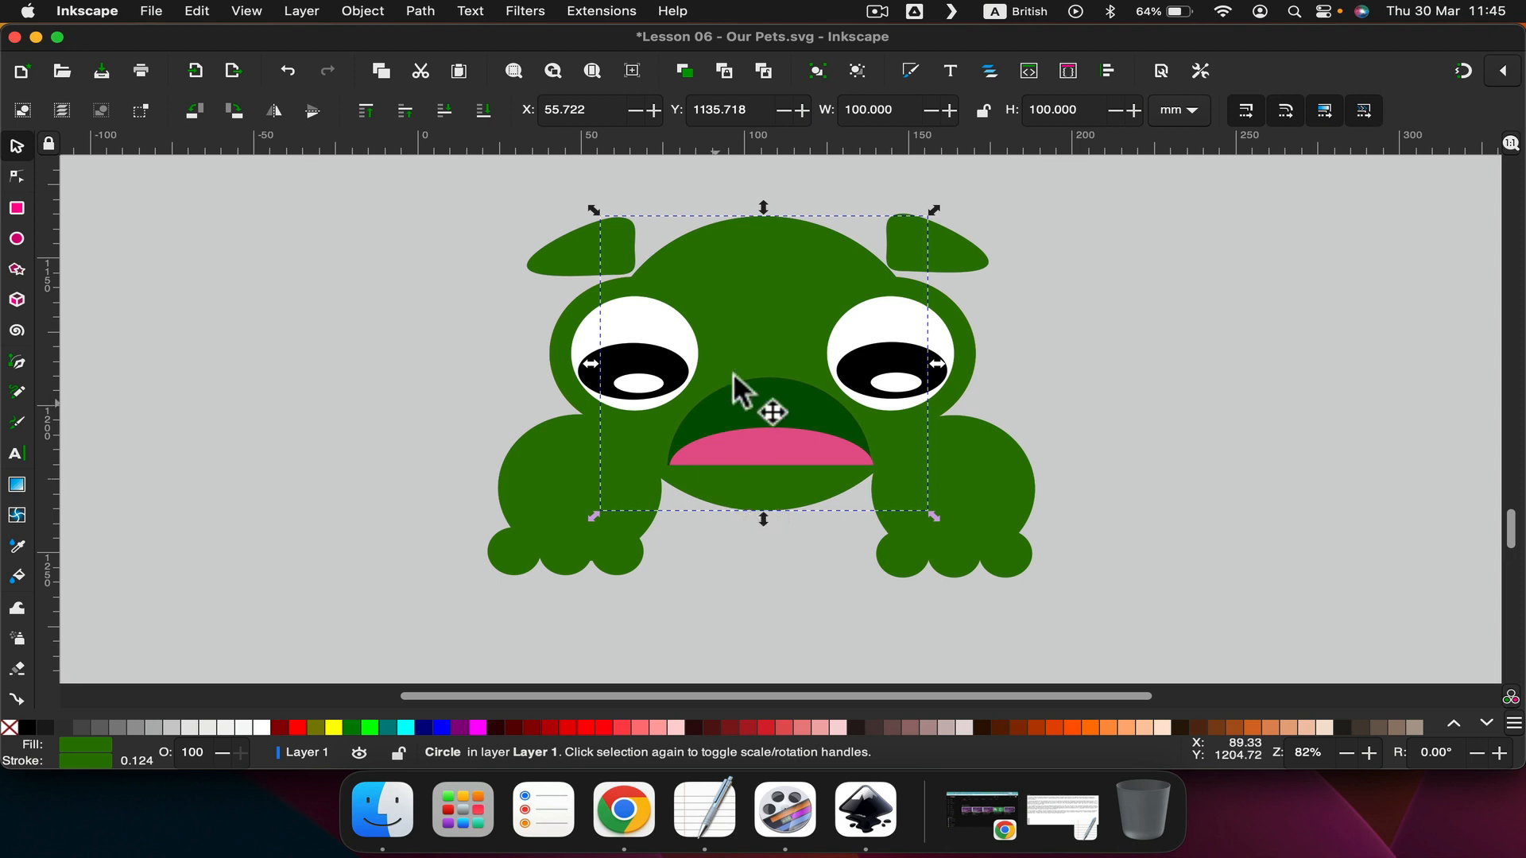
{"action": "left_click", "coordinate": [1056, 348]}
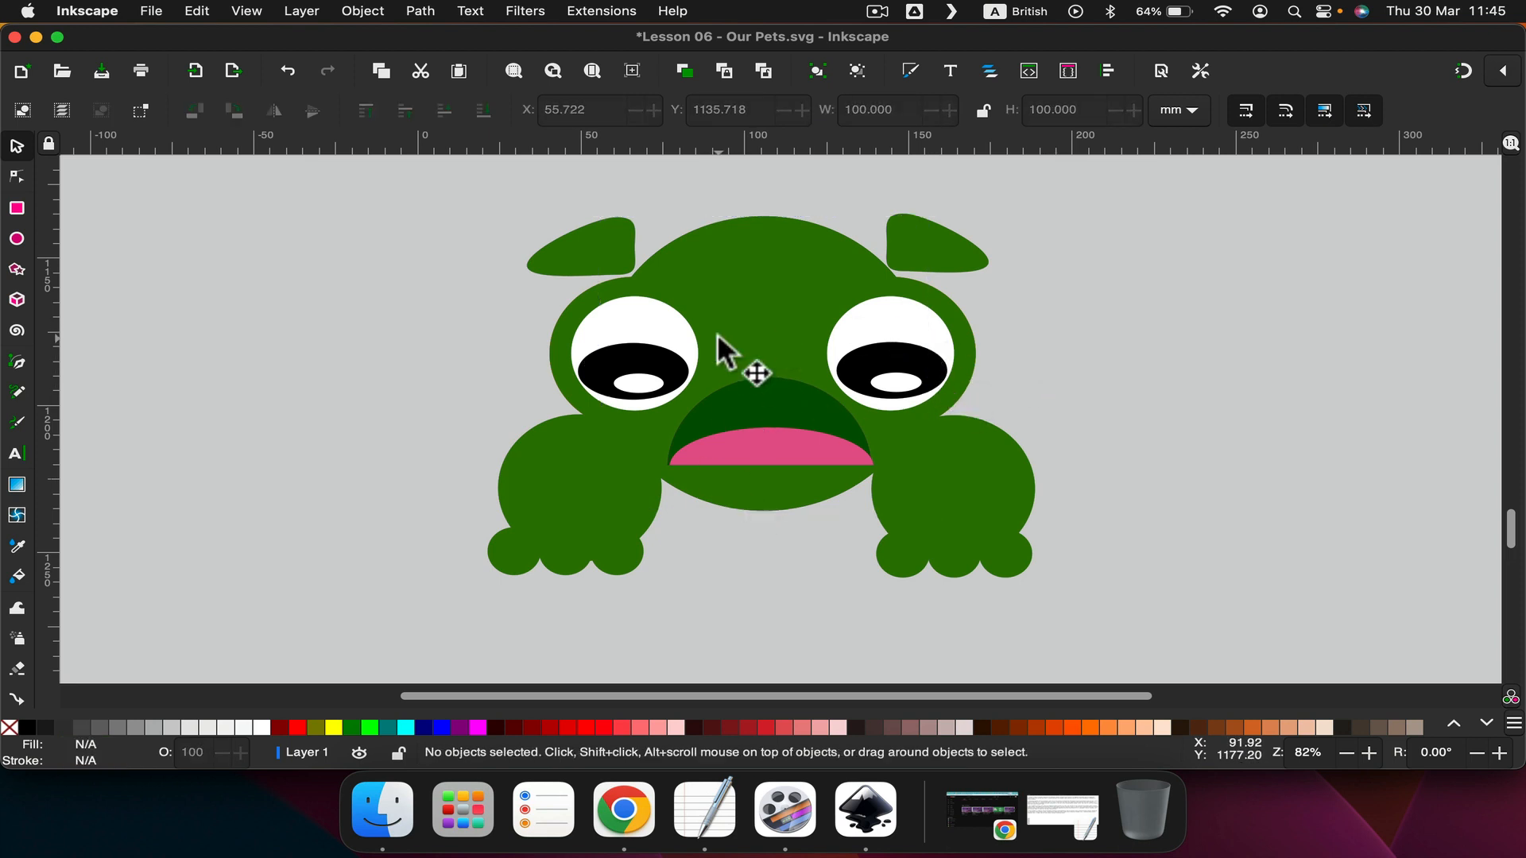
Draw a red ellipse with radii of about 55 by 54 mm beside the light green pet with antennae.
{"action": "scroll", "coordinate": [702, 364], "scroll_direction": "down", "scroll_amount": 15}
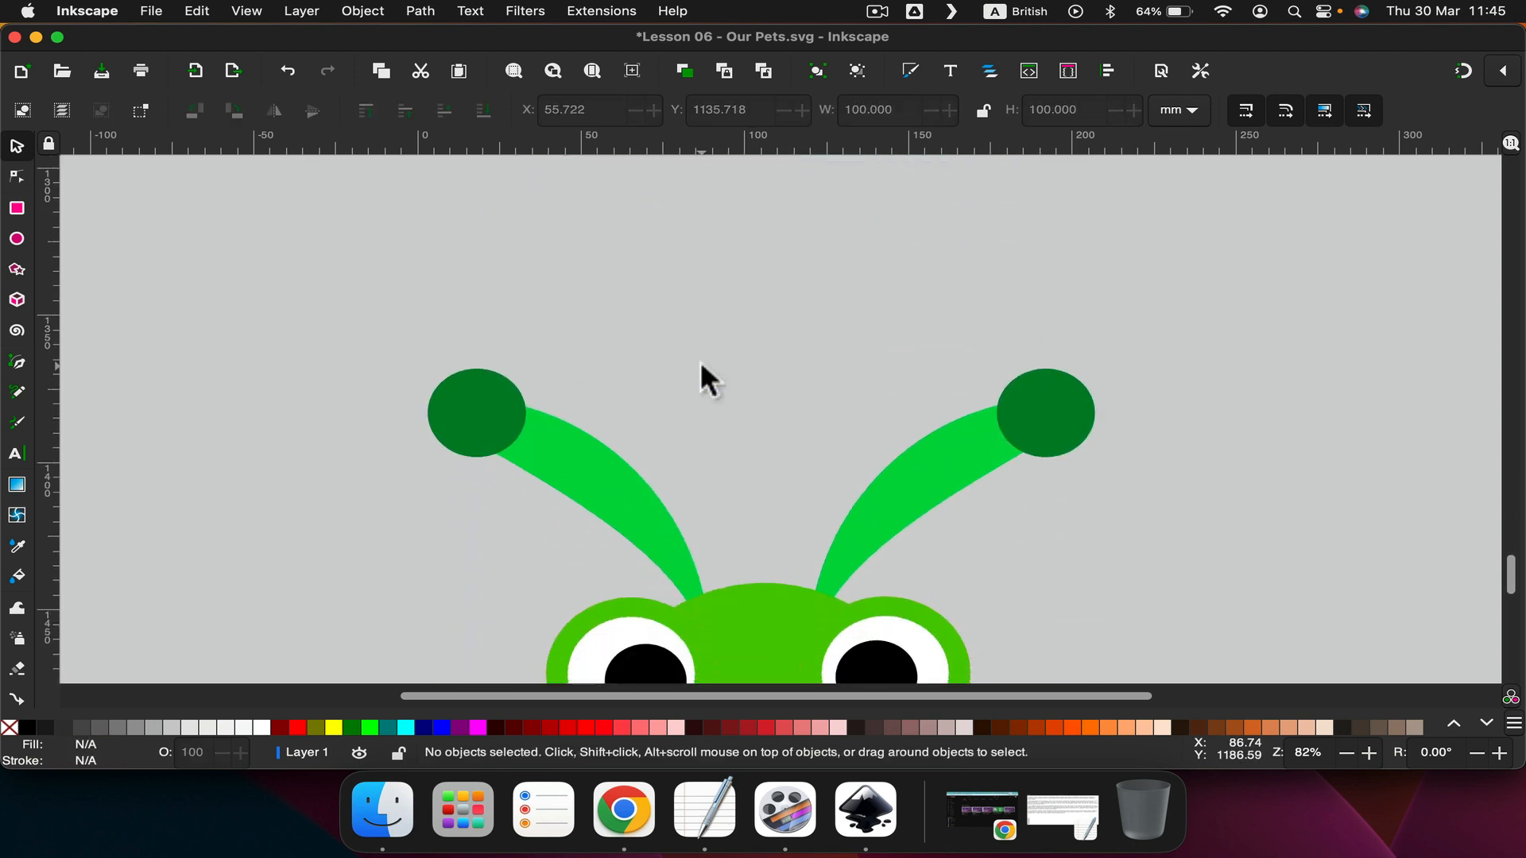
{"action": "scroll", "coordinate": [699, 362], "scroll_direction": "down", "scroll_amount": 1}
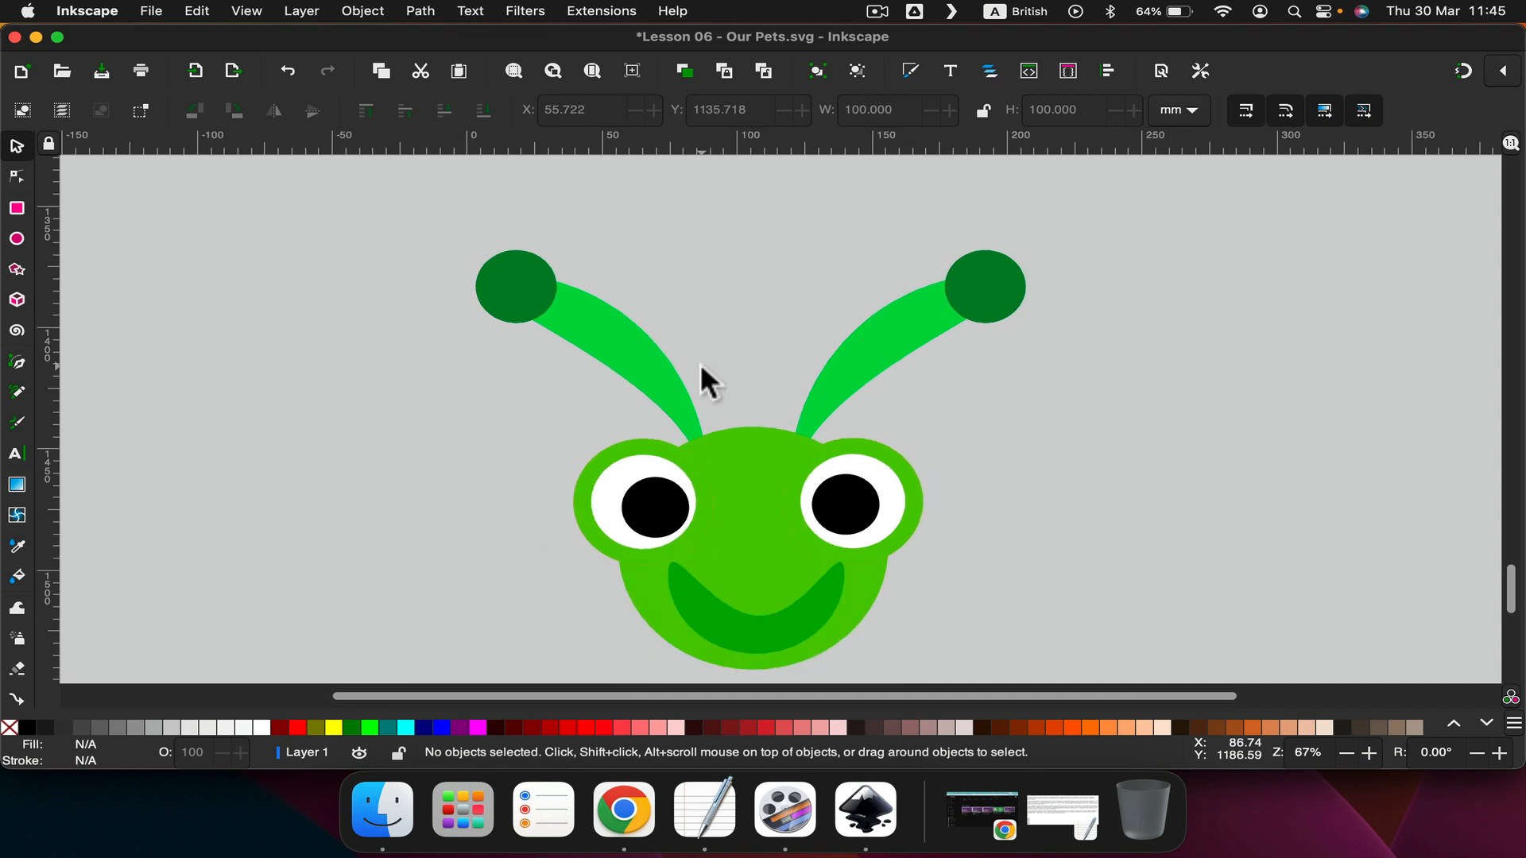
{"action": "left_click", "coordinate": [739, 474]}
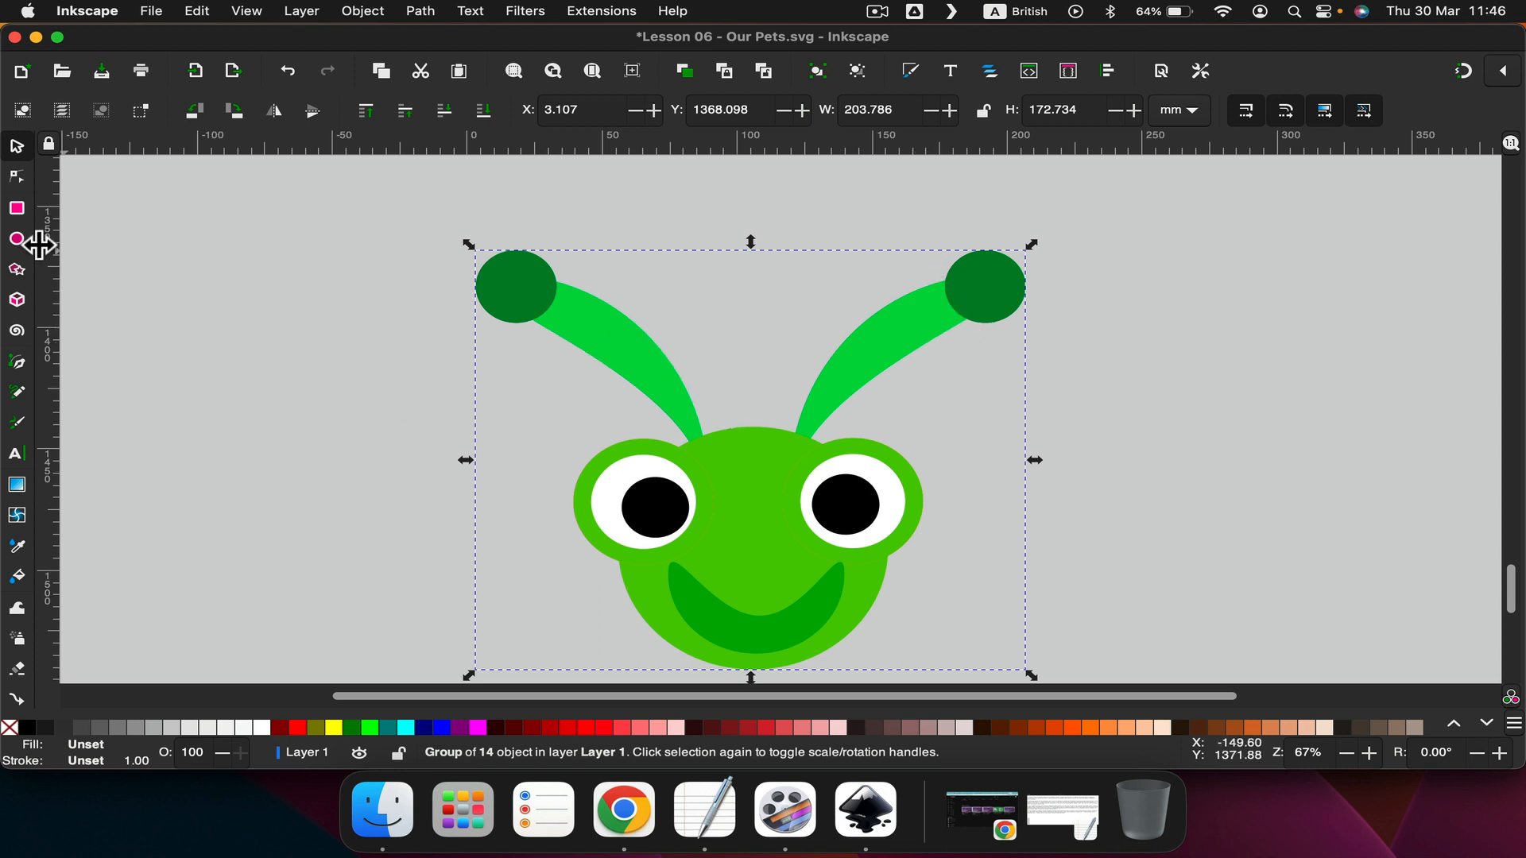
{"action": "left_click", "coordinate": [14, 236]}
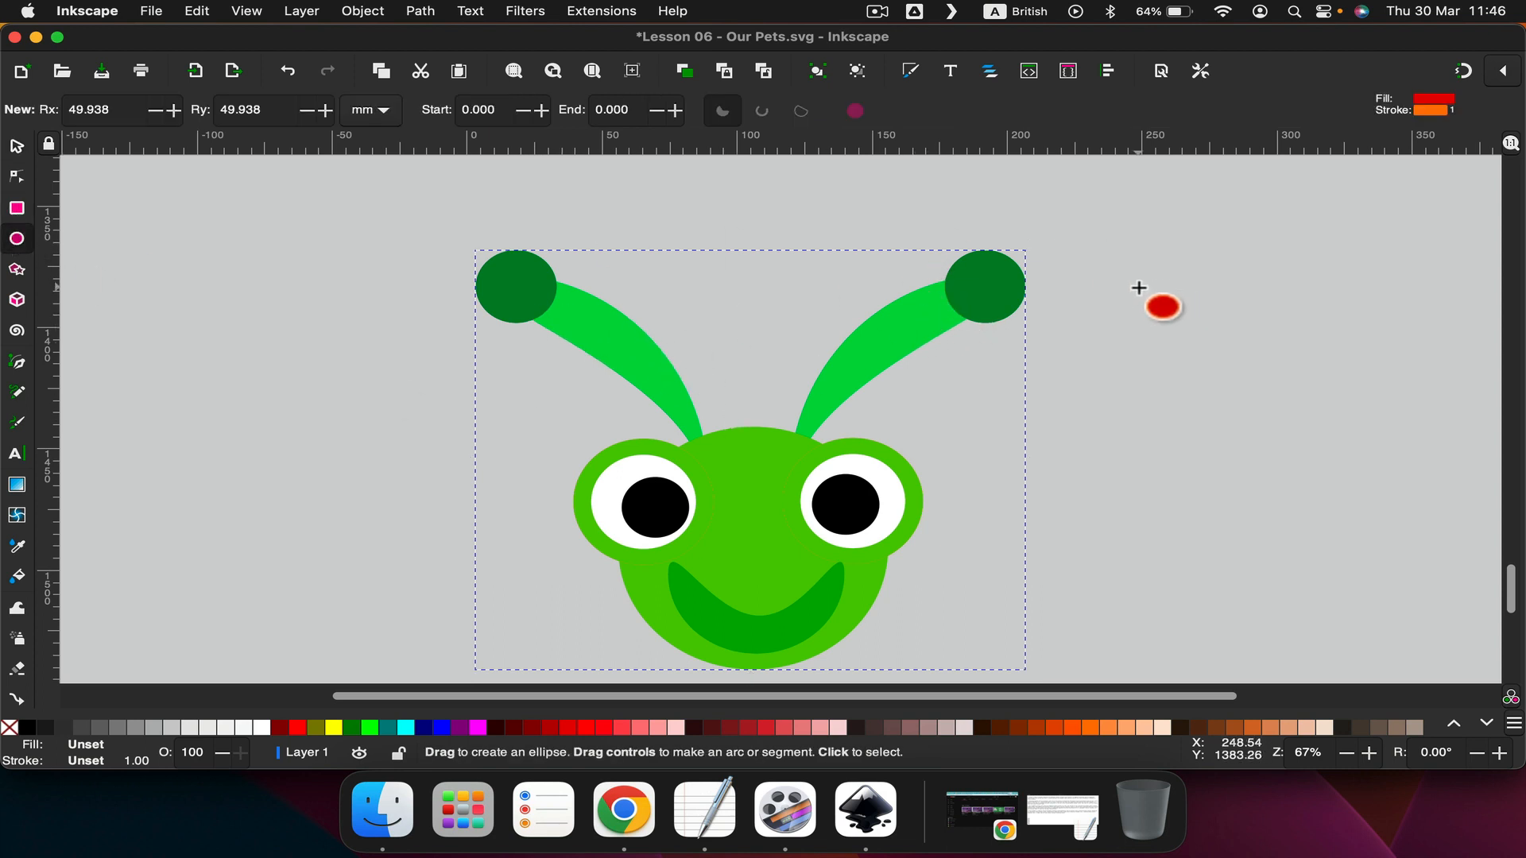
{"action": "left_click_drag", "start_coordinate": [1139, 289], "coordinate": [1436, 553]}
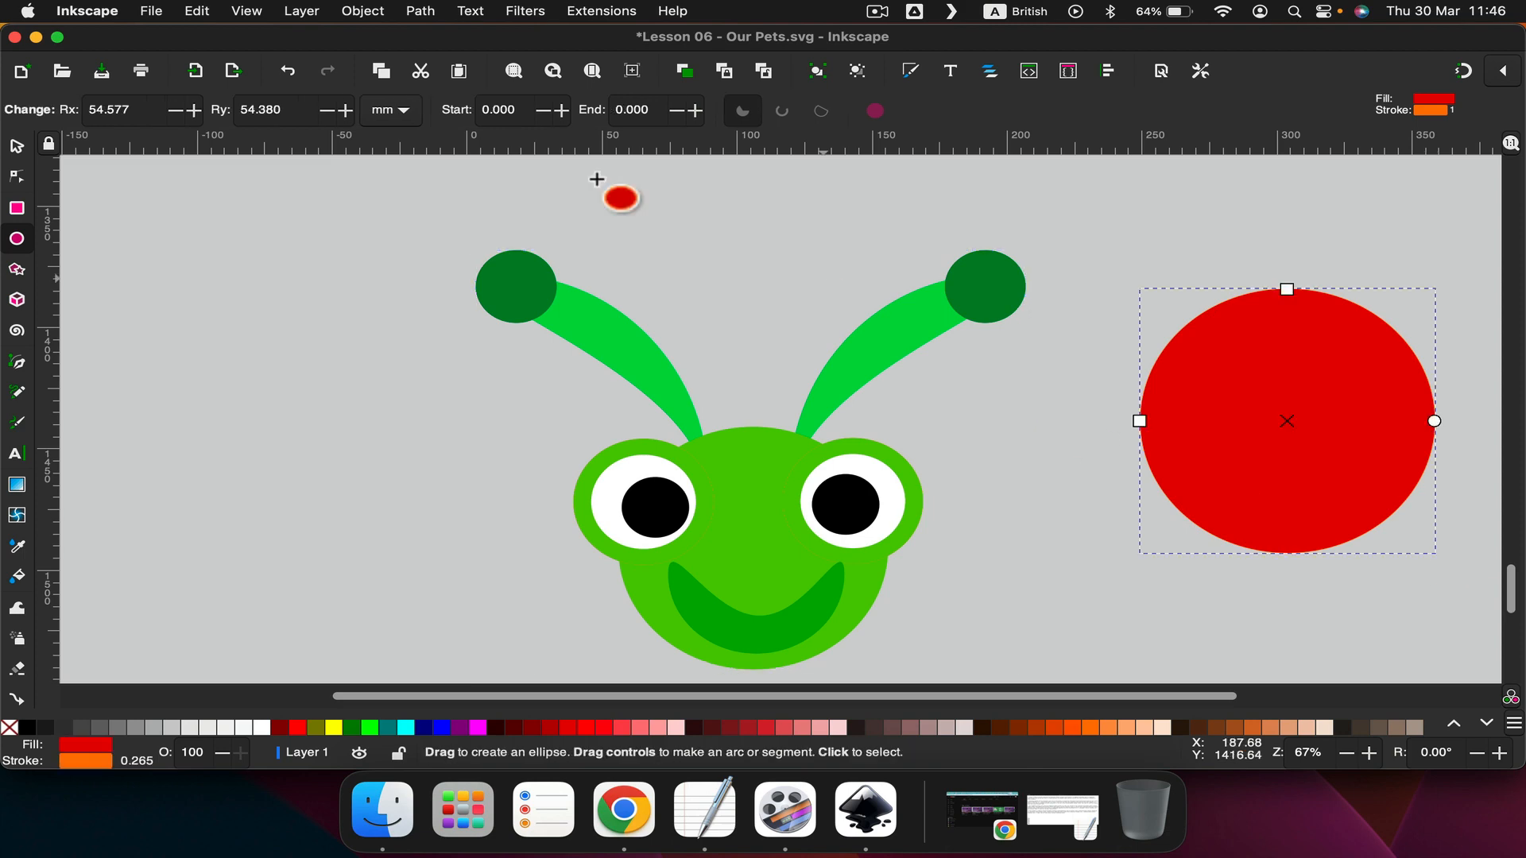
Convert the red ellipse to a path and move its left node across onto the right node, forming two crescents.
{"action": "left_click", "coordinate": [420, 11]}
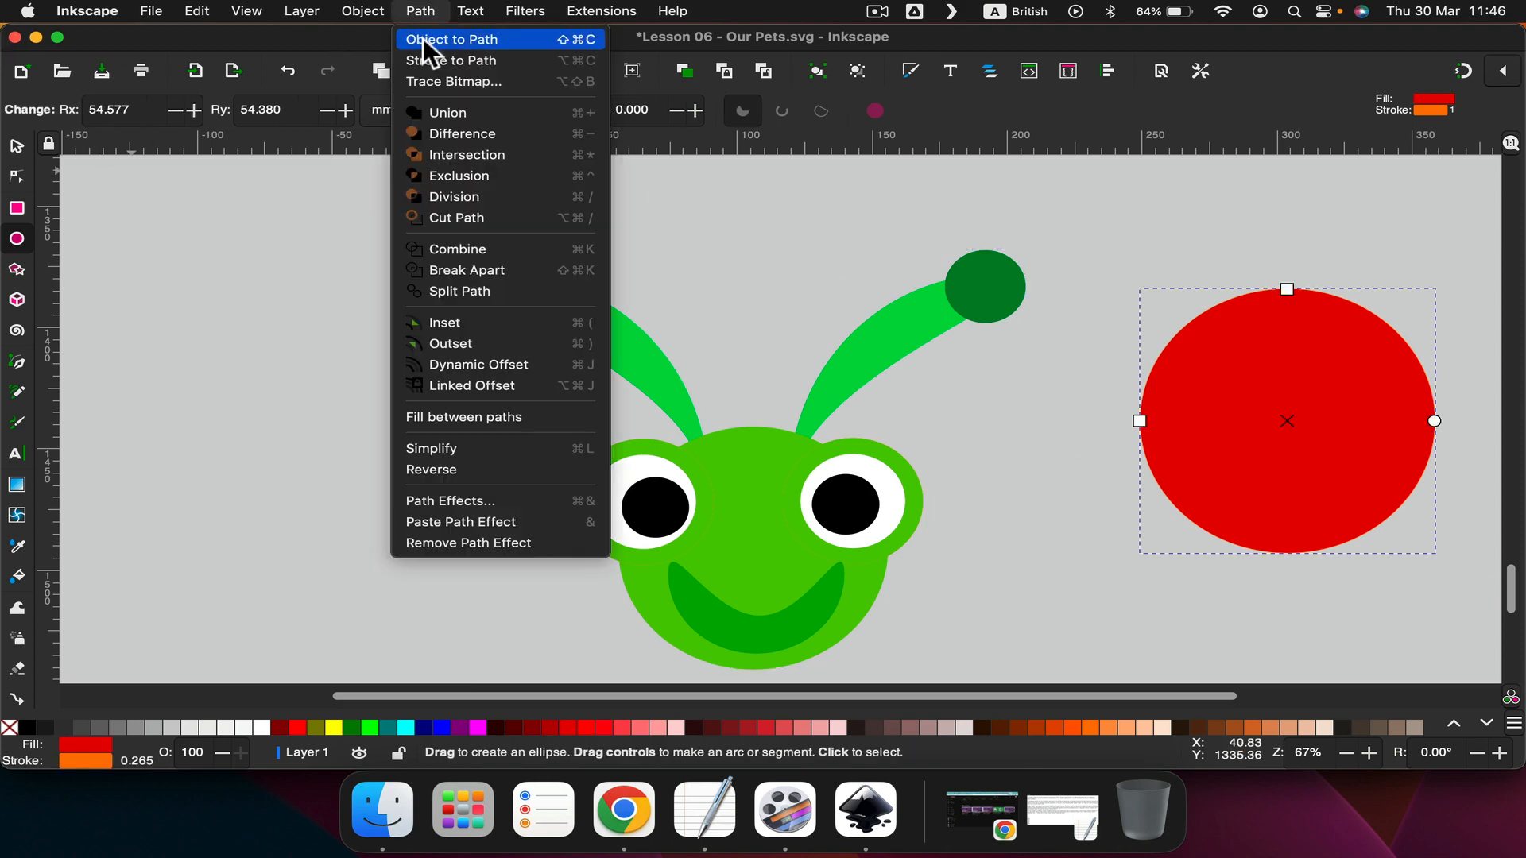
{"action": "left_click", "coordinate": [423, 38]}
{"action": "left_click", "coordinate": [10, 177]}
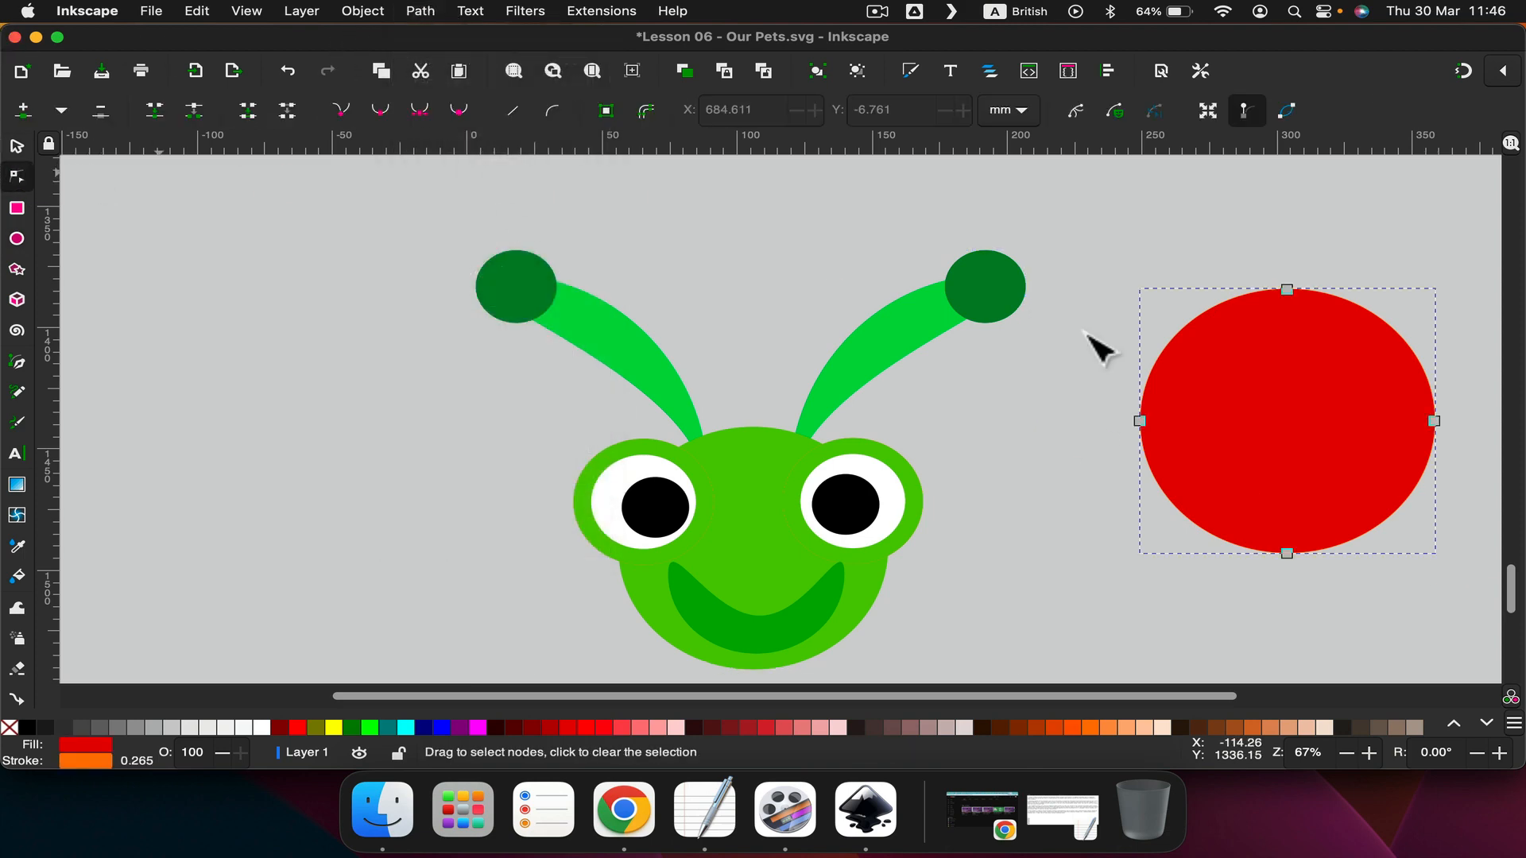
{"action": "left_click_drag", "start_coordinate": [1141, 421], "coordinate": [1438, 426]}
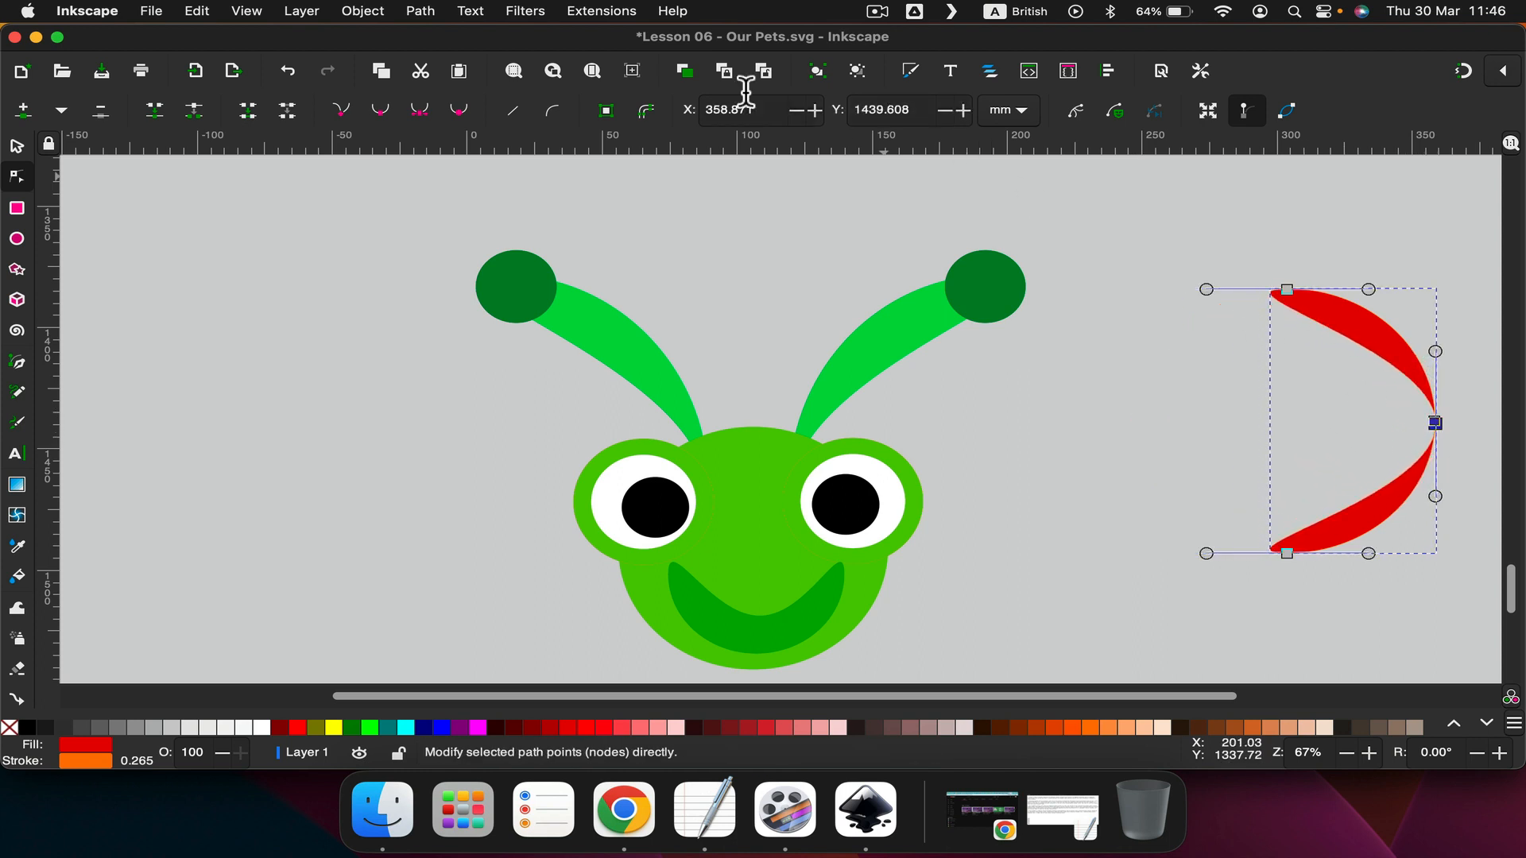
Cover the lower crescent with a rectangle about 152 by 68 mm and subtract it with Difference, leaving a single antenna shape.
{"action": "left_click", "coordinate": [19, 147]}
{"action": "left_click", "coordinate": [16, 210]}
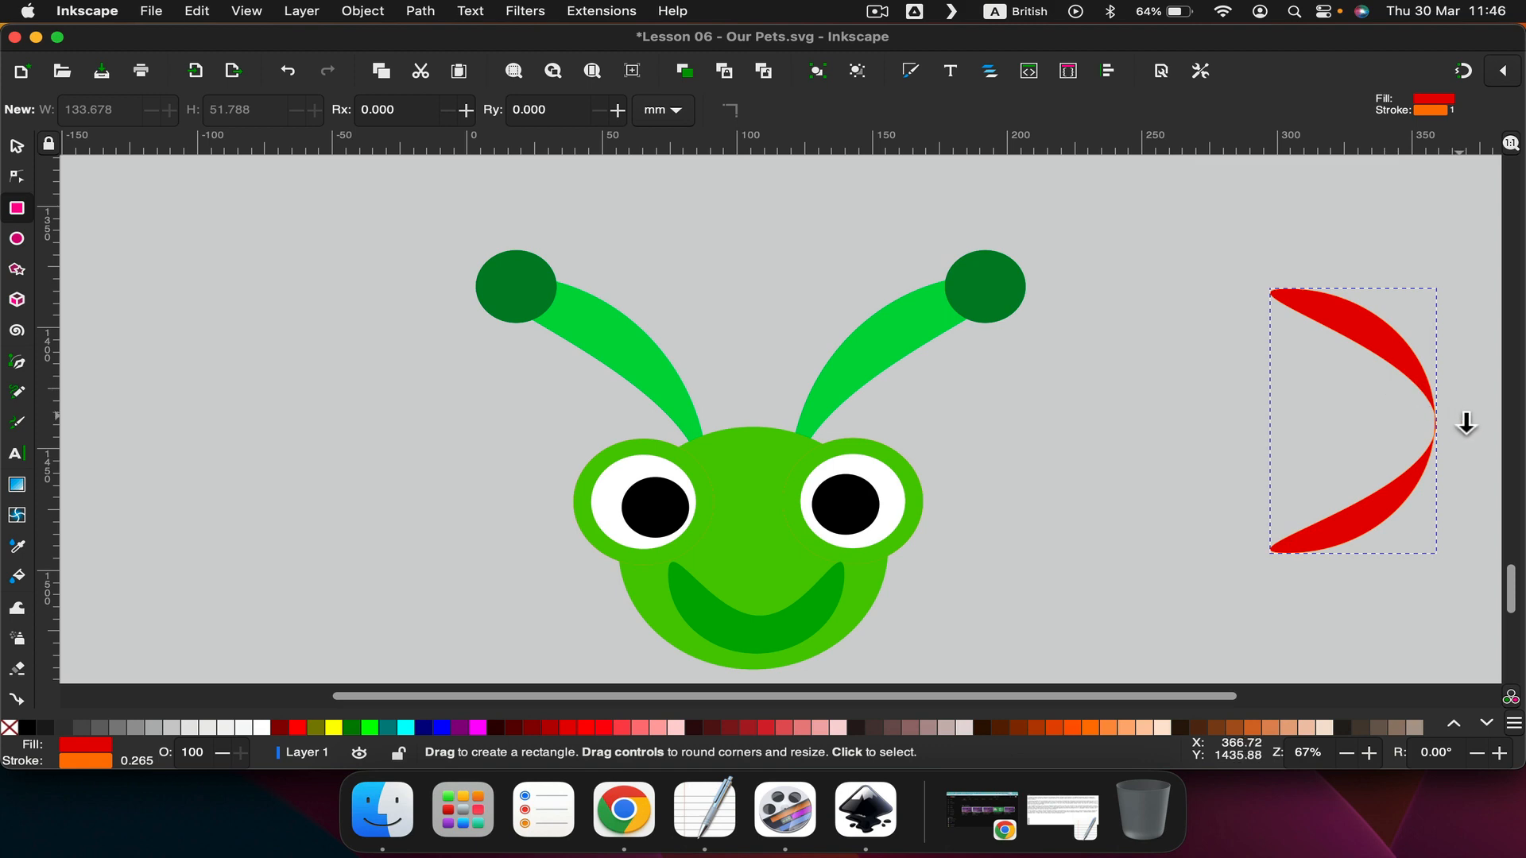
{"action": "left_click_drag", "start_coordinate": [1466, 424], "coordinate": [1057, 588]}
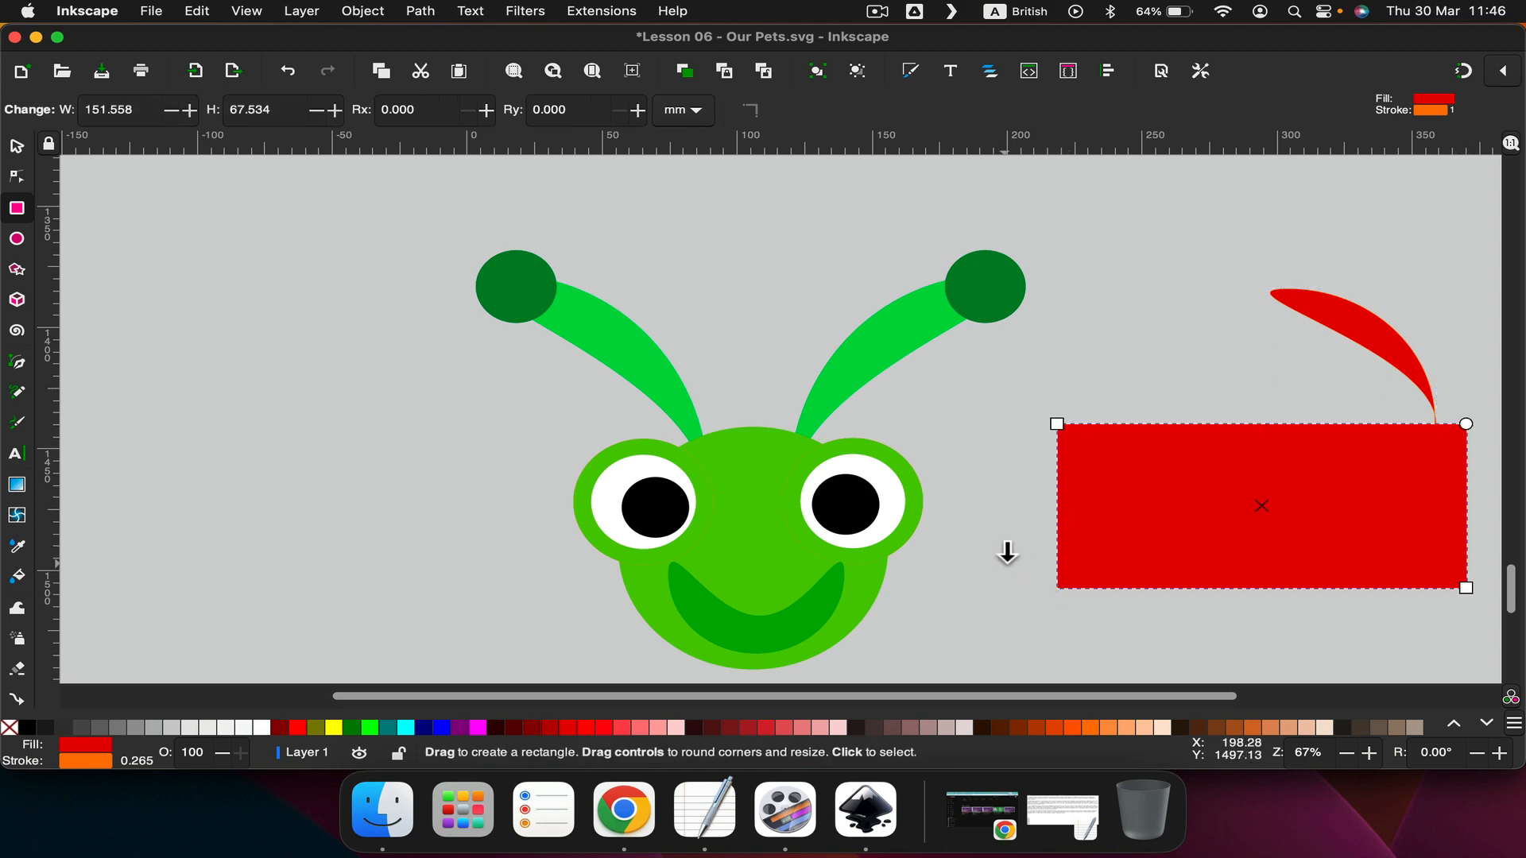
{"action": "key", "text": "shift"}
{"action": "left_click", "coordinate": [1369, 338], "text": "shift"}
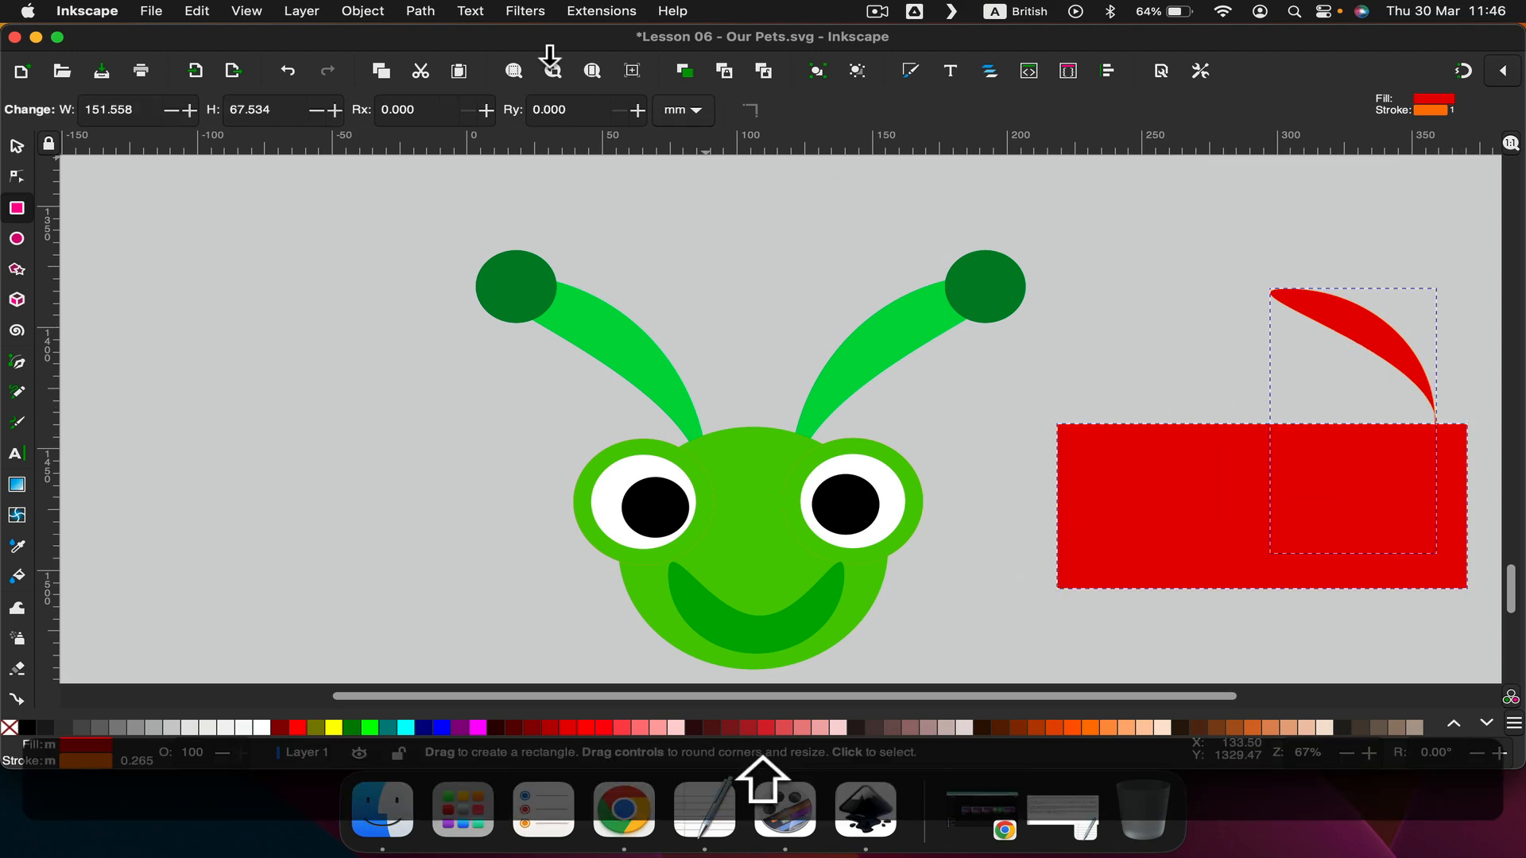
{"action": "left_click", "coordinate": [388, 10]}
{"action": "mouse_move", "coordinate": [421, 10]}
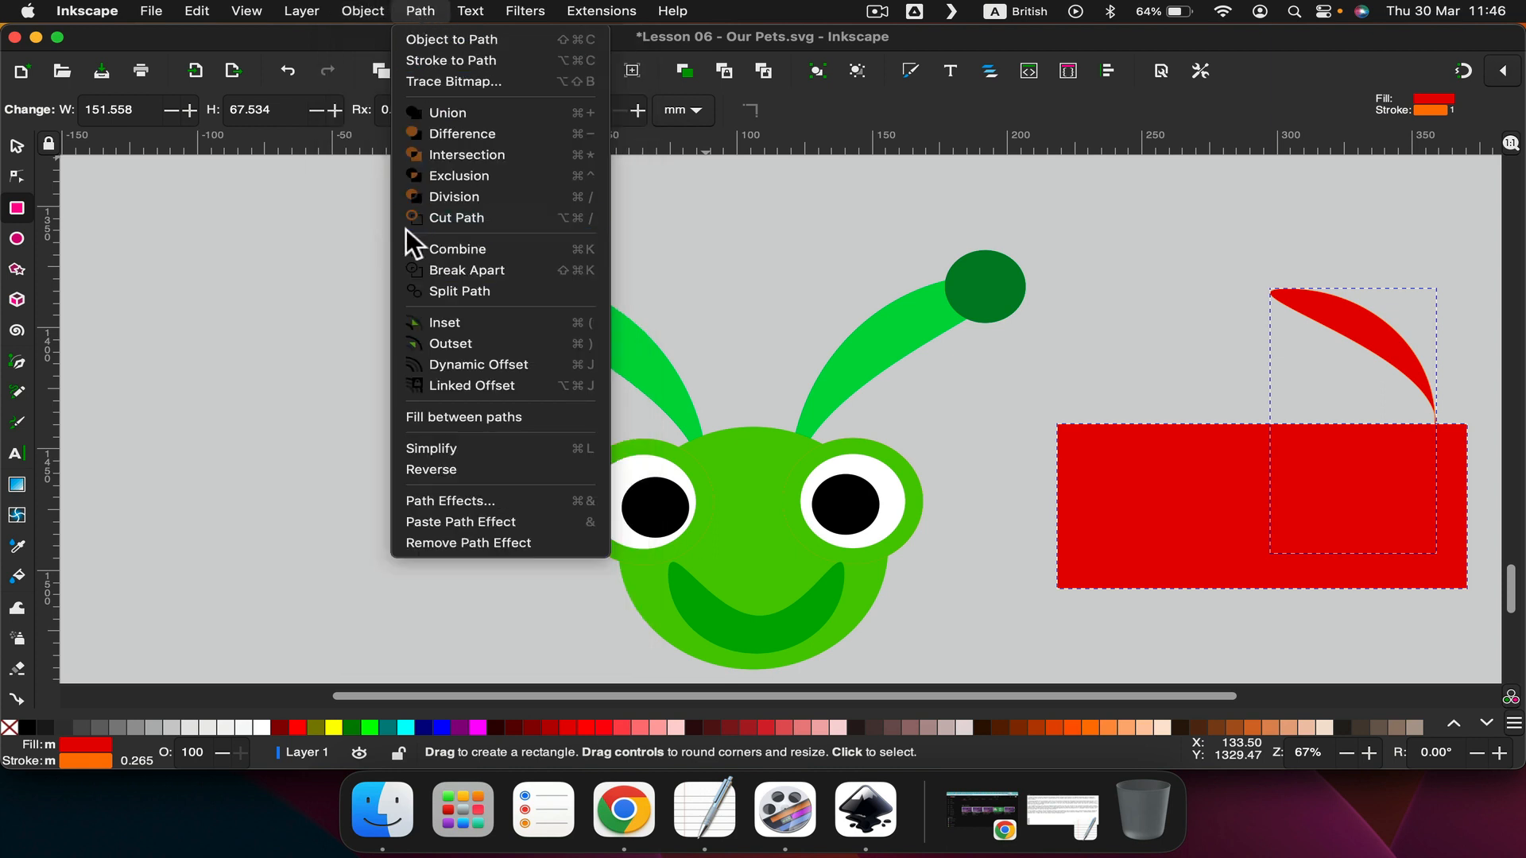
{"action": "left_click", "coordinate": [445, 133]}
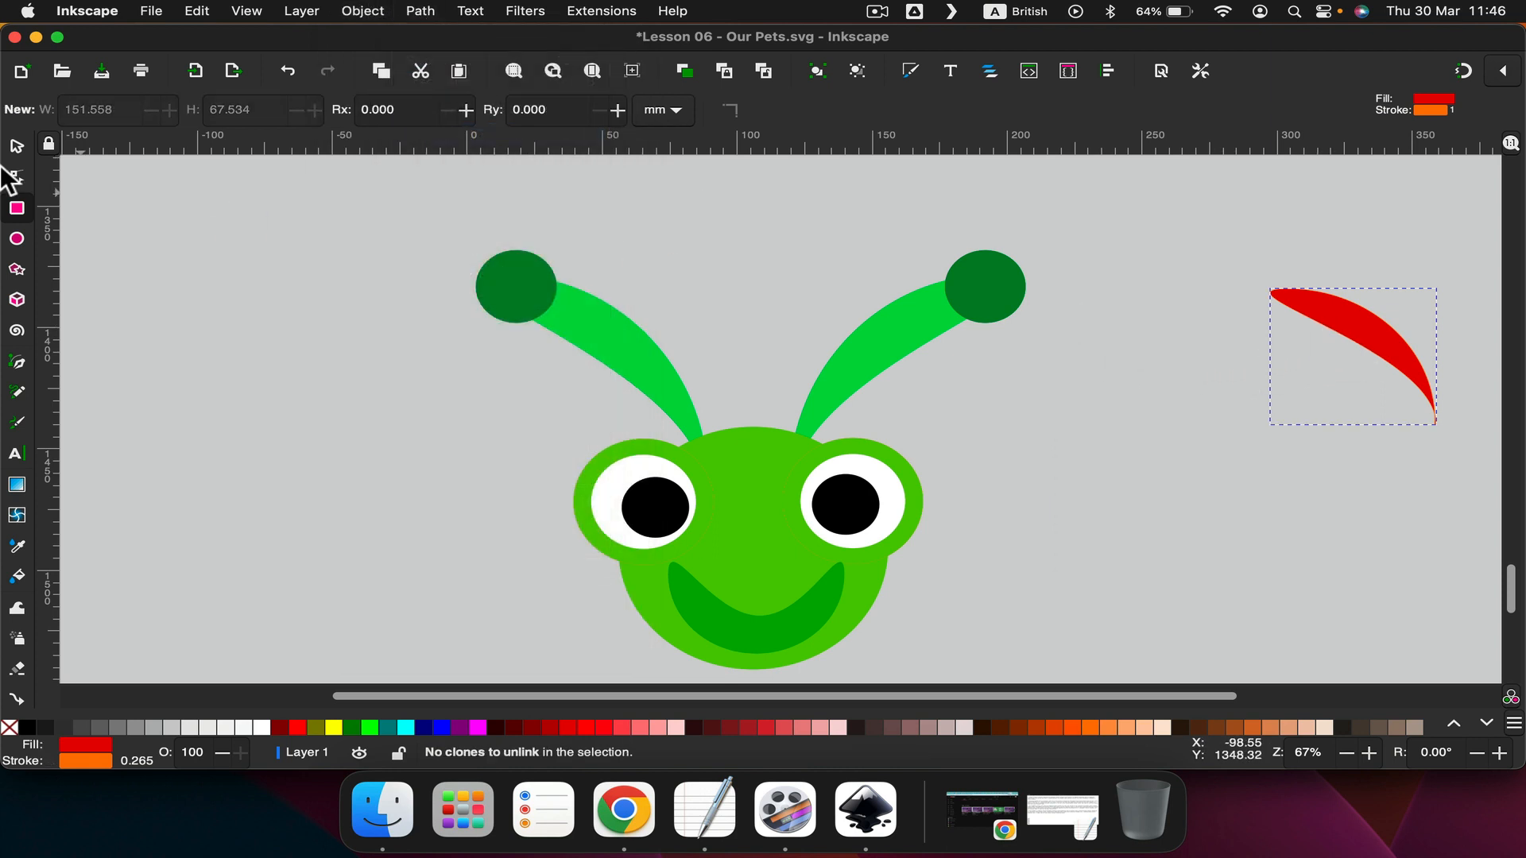
Duplicate the red antenna shape, place the copy nearer the light green pet and flip it horizontally.
{"action": "left_click", "coordinate": [17, 147]}
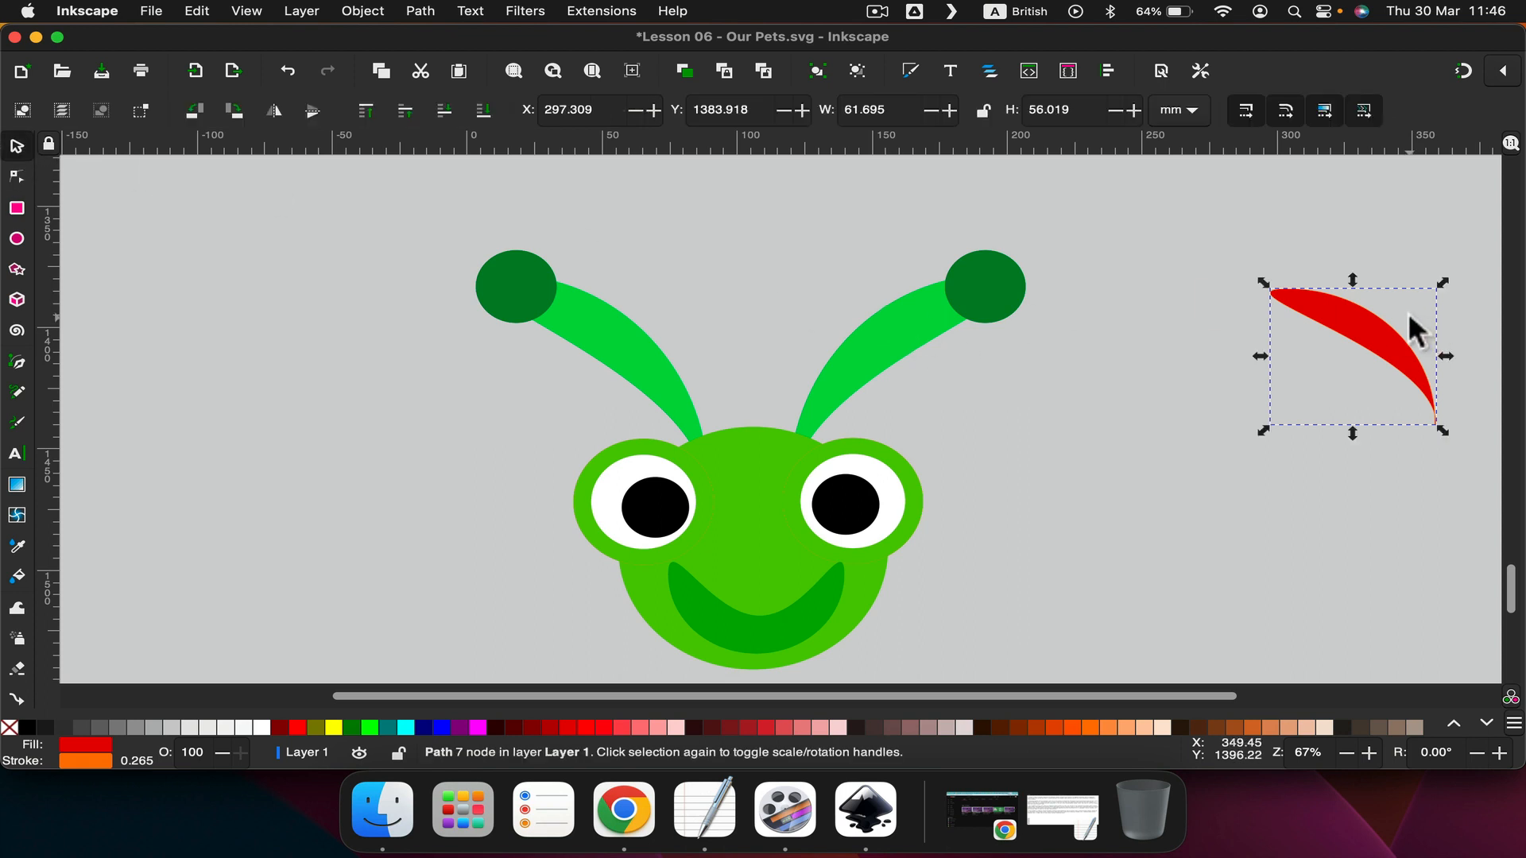
{"action": "key", "text": "super+d"}
{"action": "left_click_drag", "start_coordinate": [1386, 337], "coordinate": [1156, 452]}
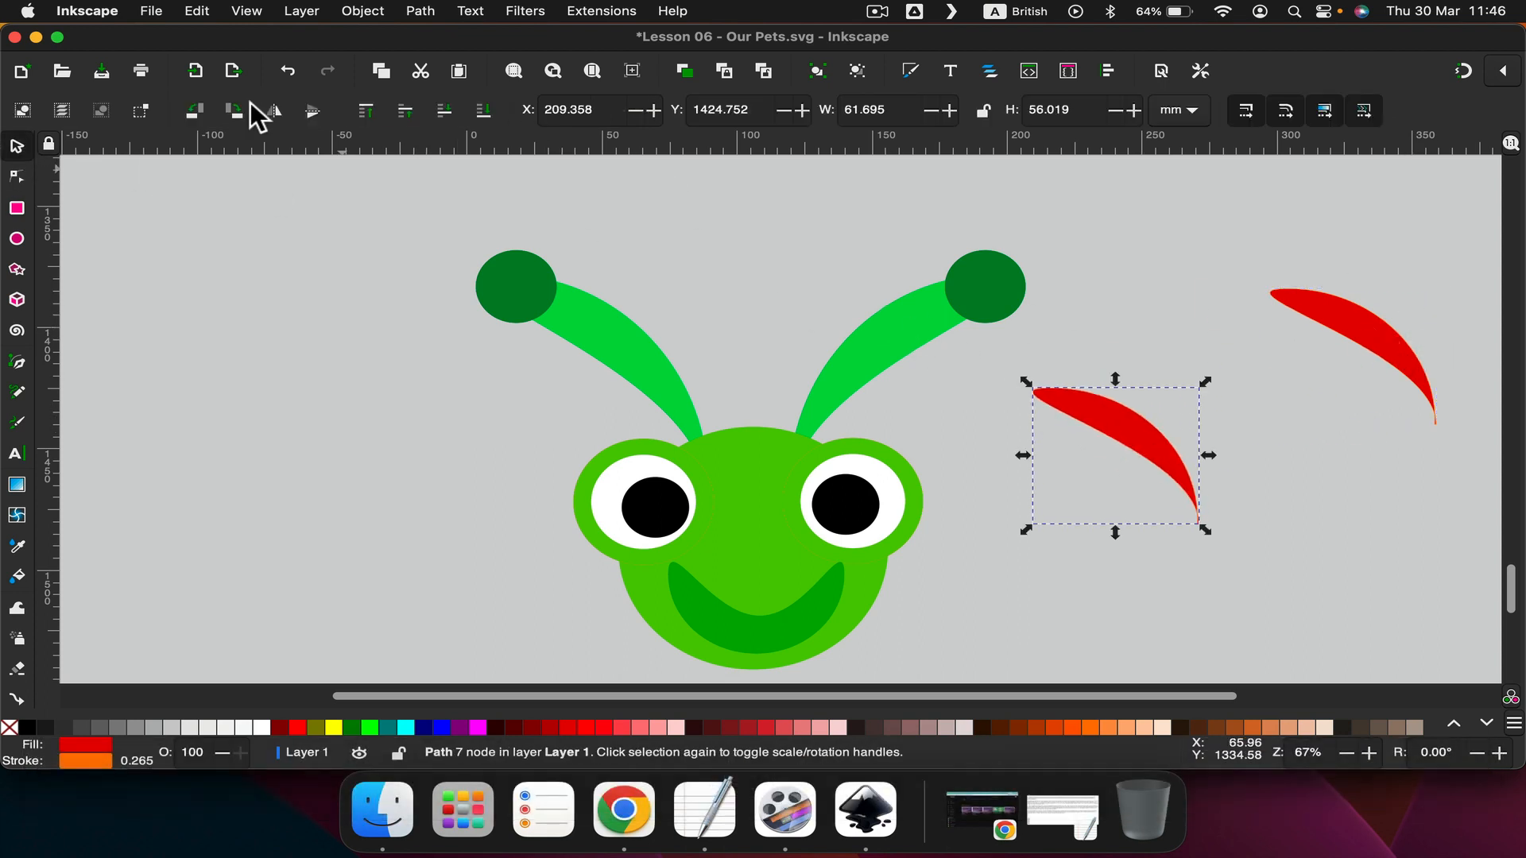
{"action": "left_click", "coordinate": [276, 111]}
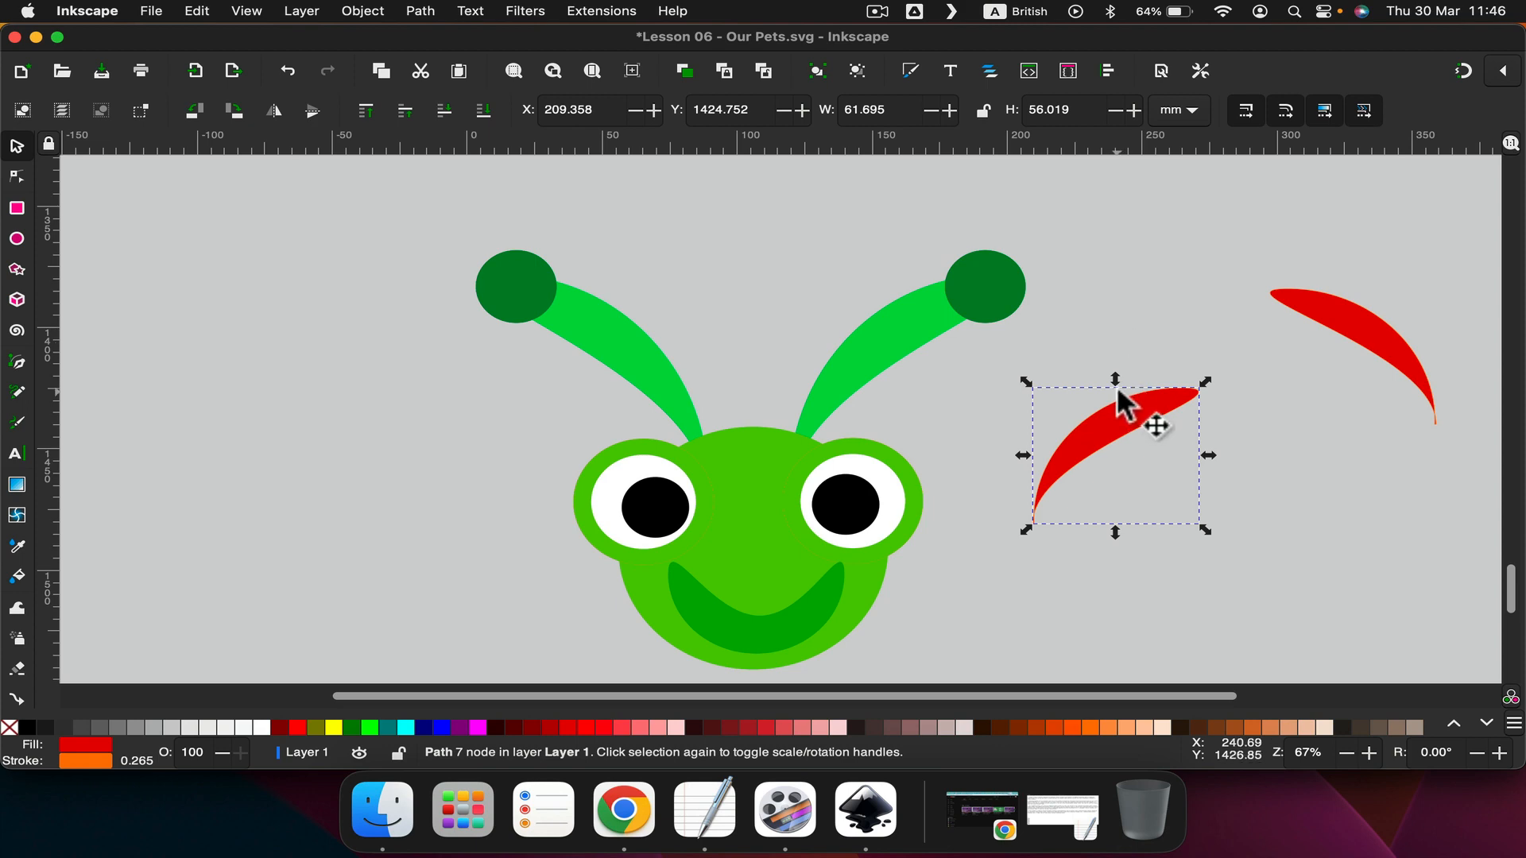
{"action": "left_click", "coordinate": [990, 295]}
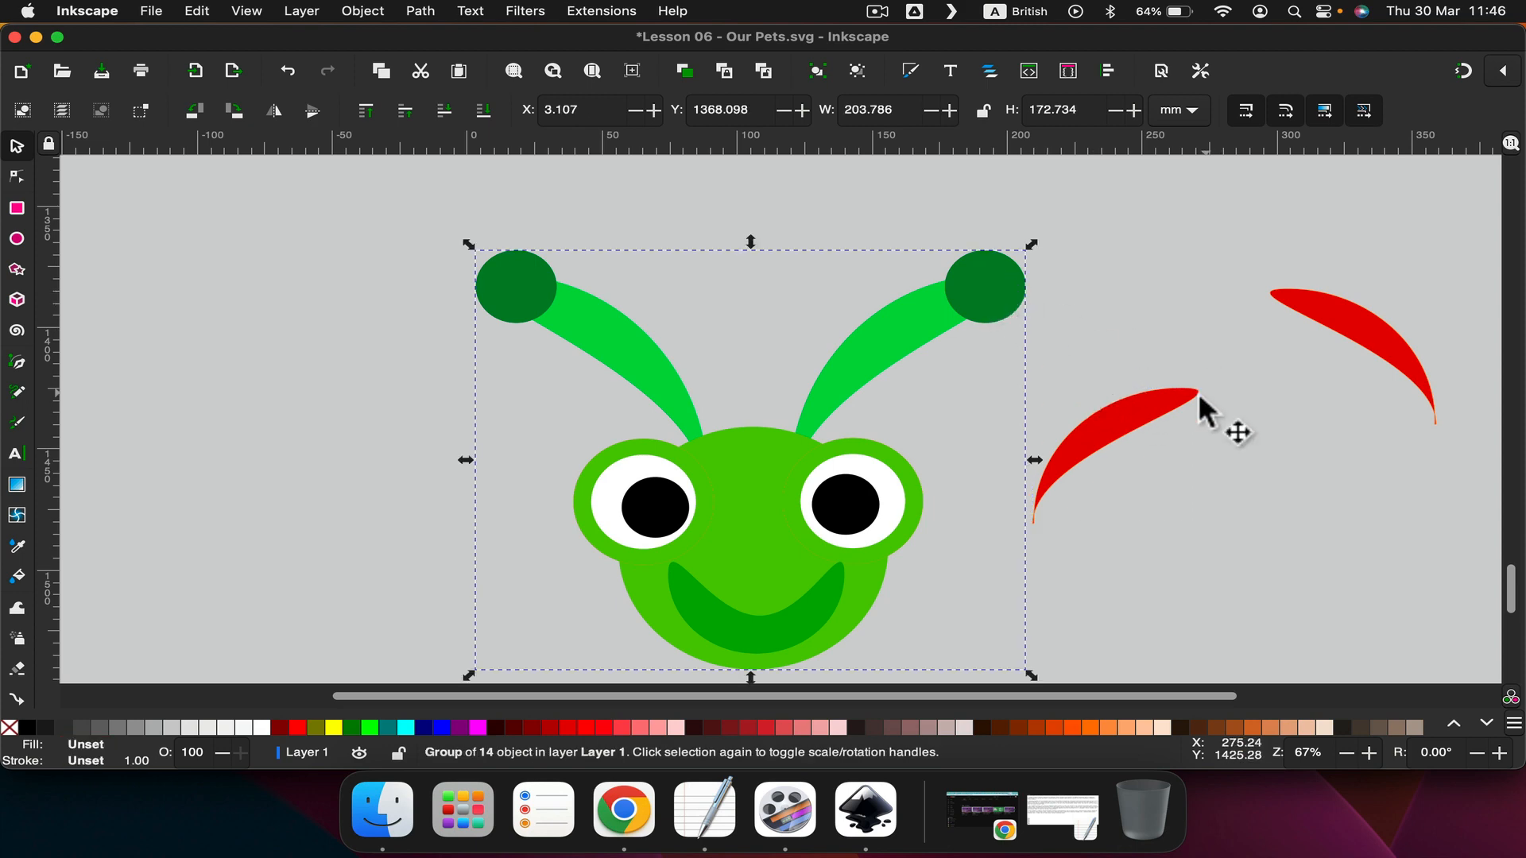
Delete both red antenna shapes beside the light green pet.
{"action": "left_click", "coordinate": [1160, 402]}
{"action": "key", "text": "BackSpace"}
{"action": "left_click", "coordinate": [1320, 318]}
{"action": "key", "text": "BackSpace"}
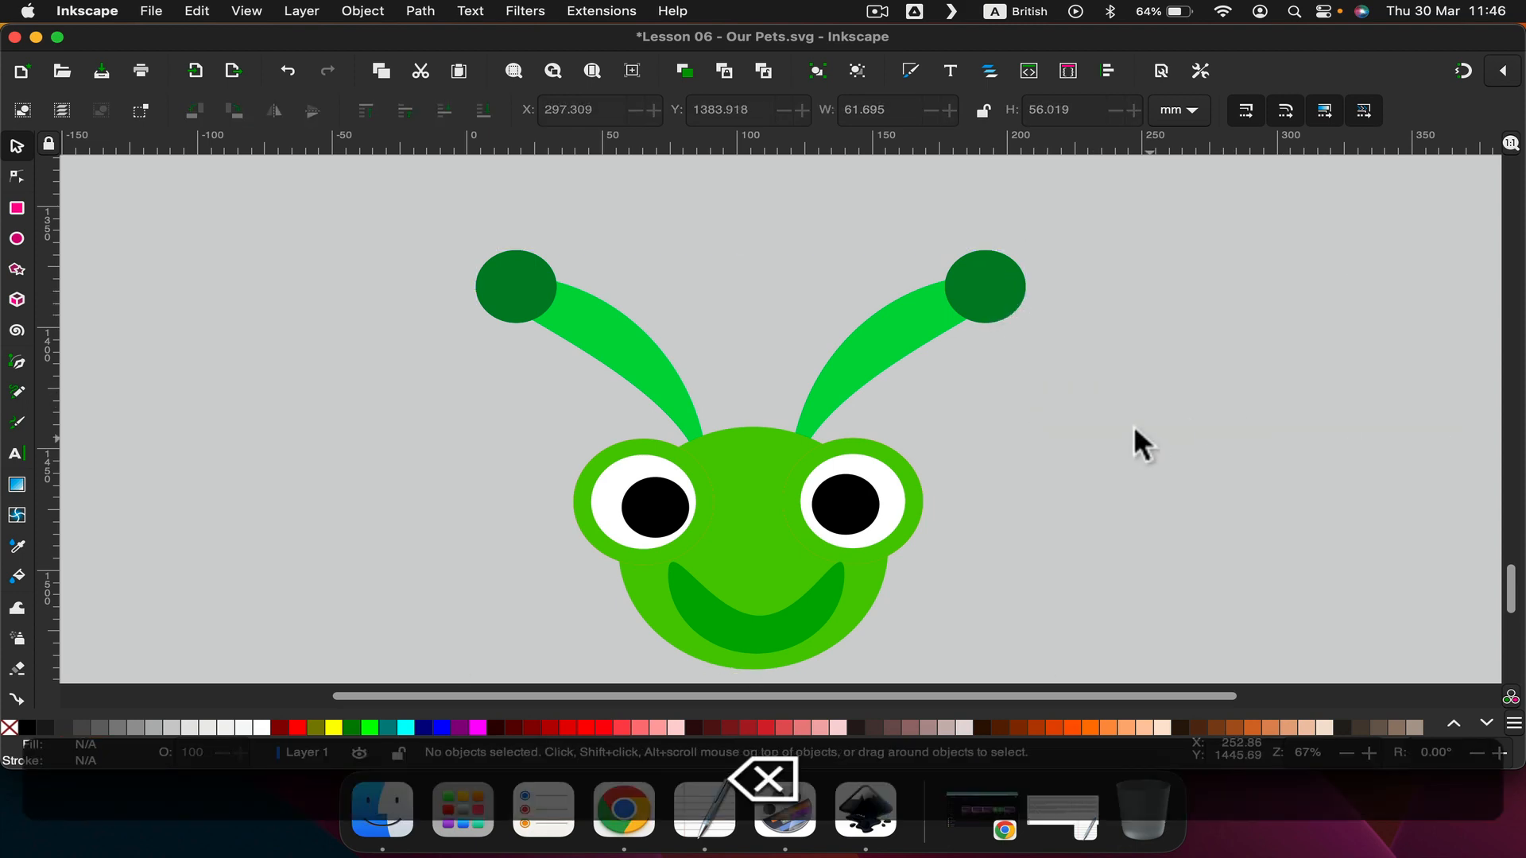
Ungroup the pink pet with antennae and clear the selection.
{"action": "scroll", "coordinate": [1132, 424], "scroll_direction": "down", "scroll_amount": 10}
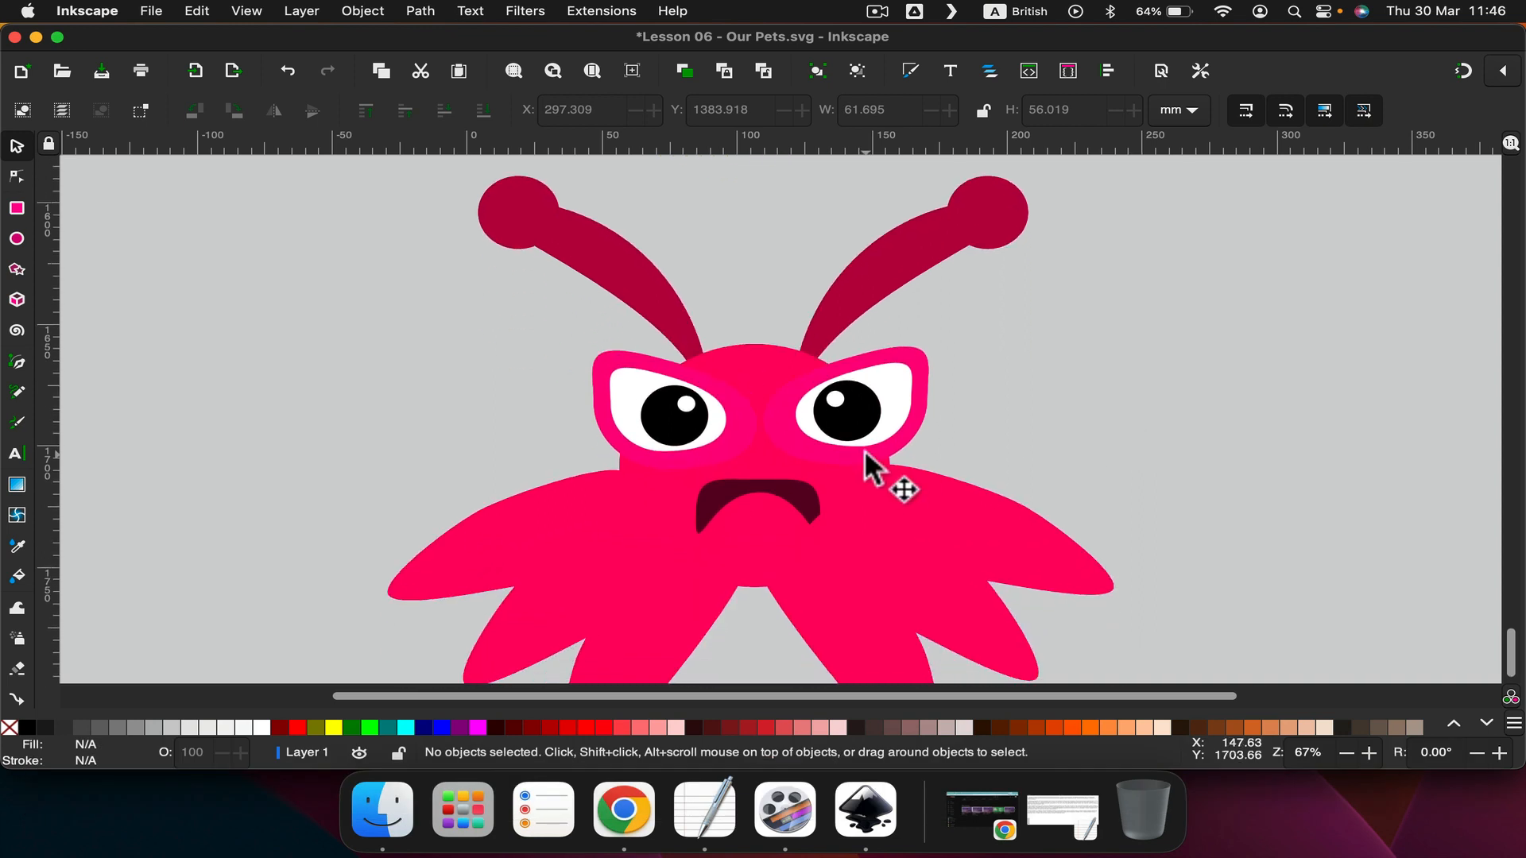
{"action": "scroll", "coordinate": [877, 447], "scroll_direction": "down", "scroll_amount": 2}
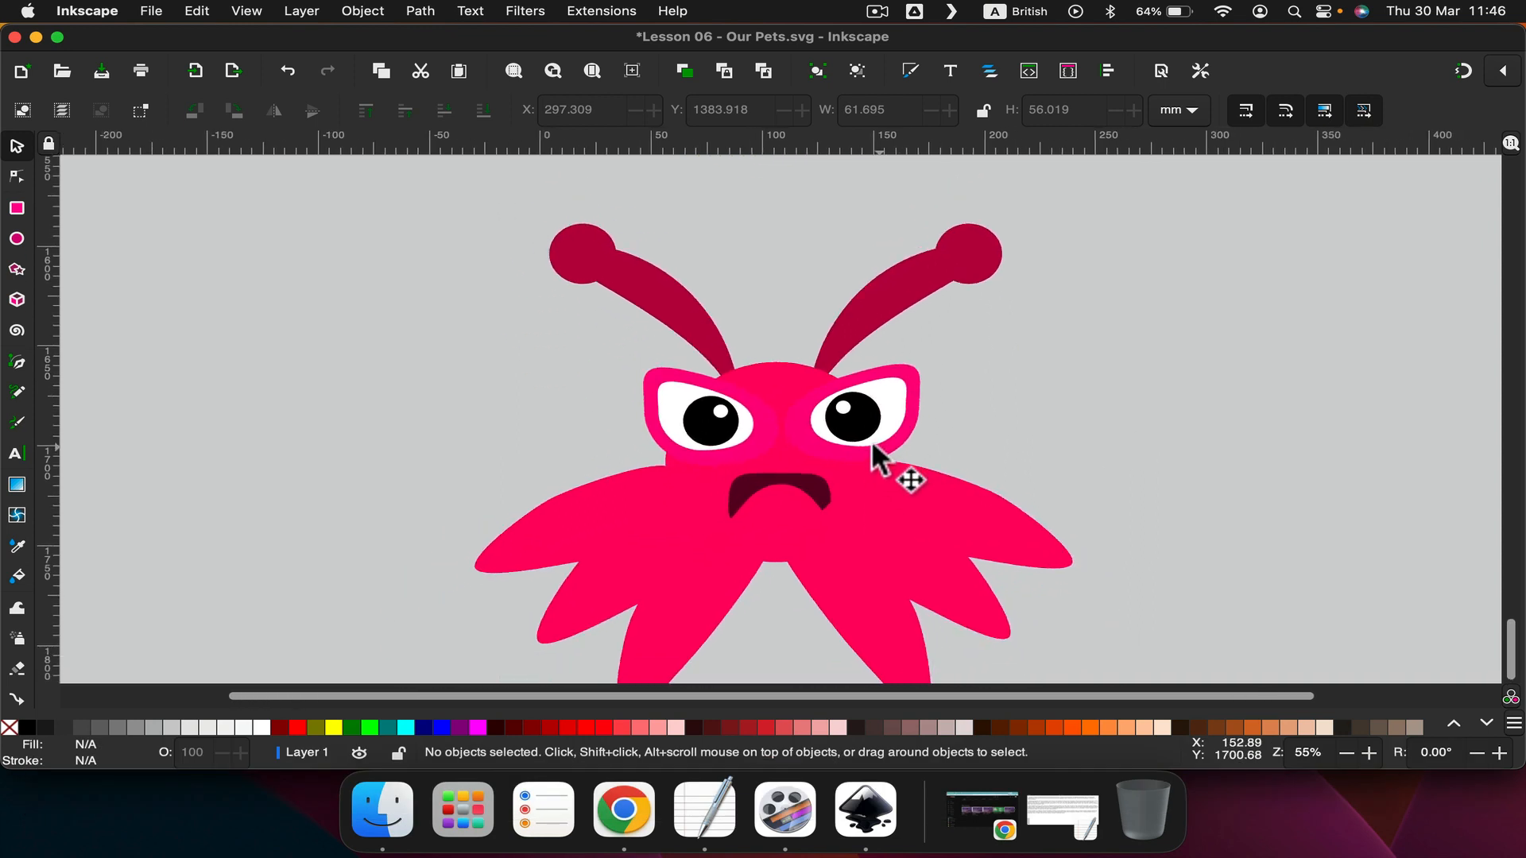
{"action": "left_click", "coordinate": [672, 318]}
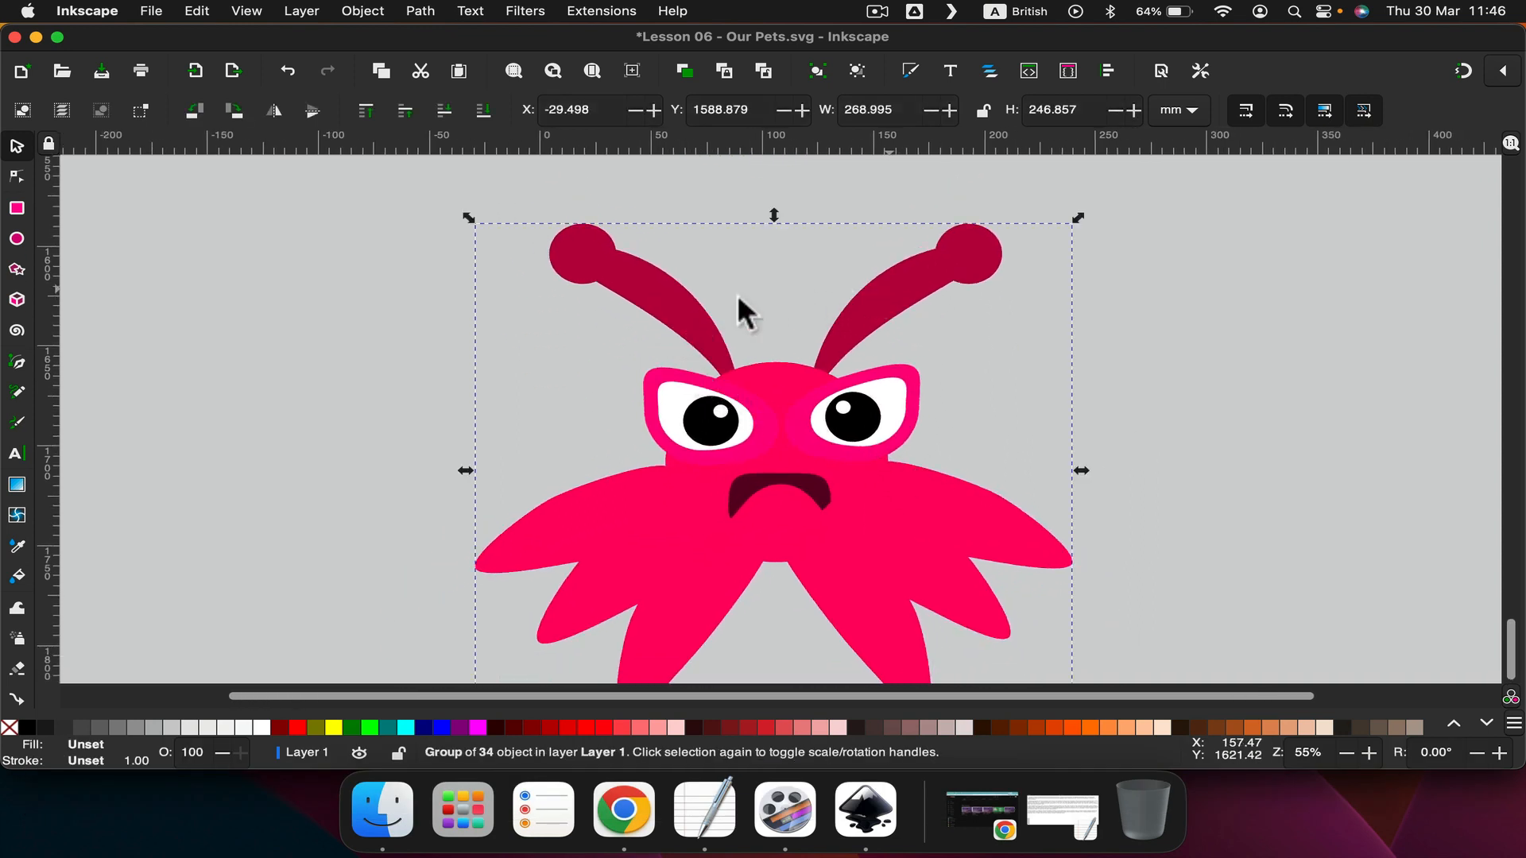
{"action": "left_click", "coordinate": [674, 390]}
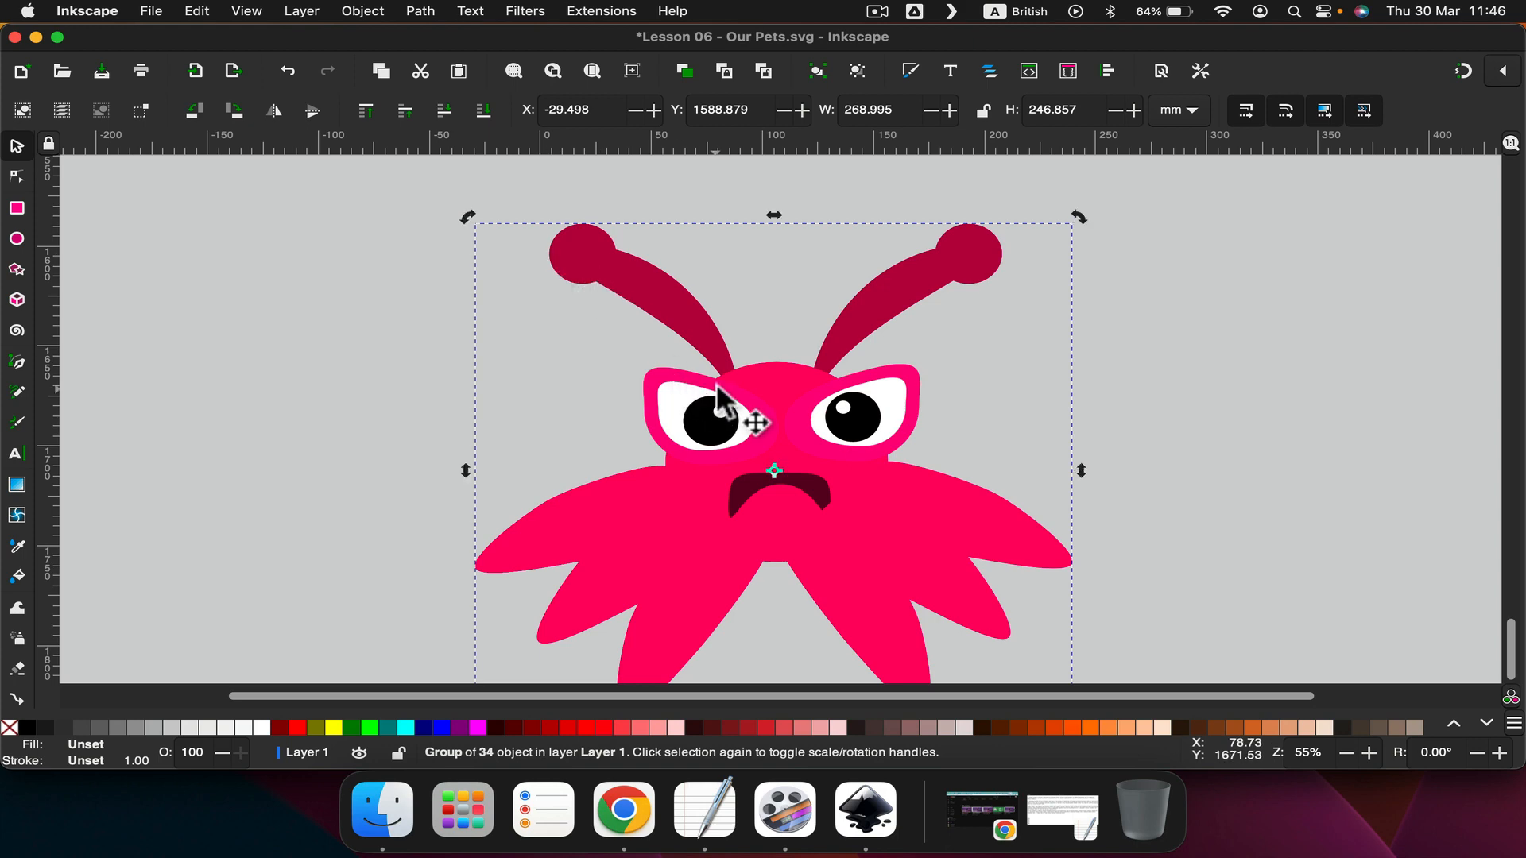
{"action": "right_click", "coordinate": [797, 396]}
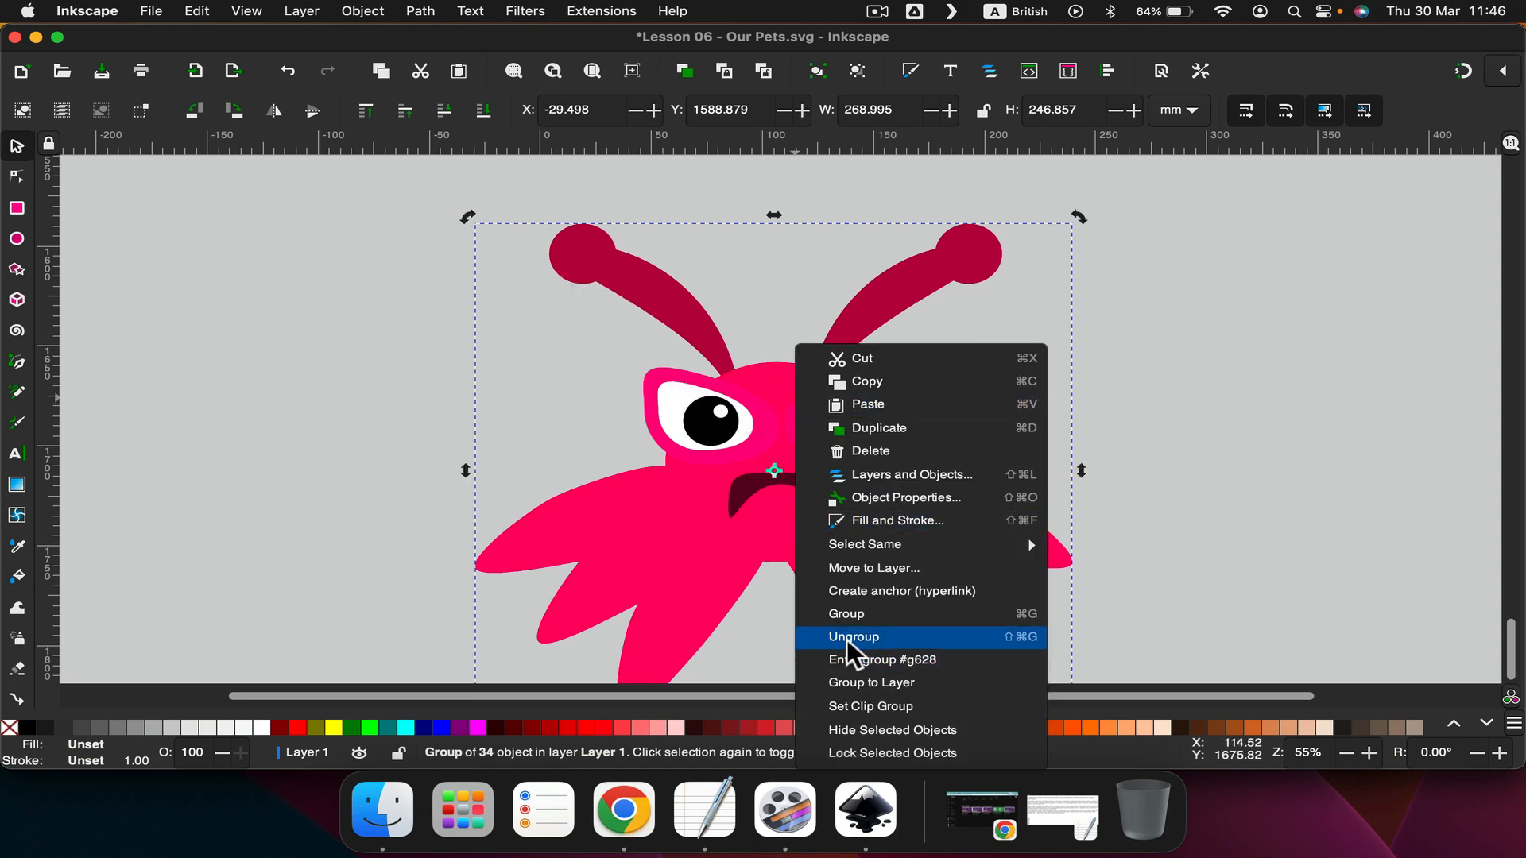
{"action": "left_click", "coordinate": [846, 638]}
{"action": "left_click", "coordinate": [332, 363]}
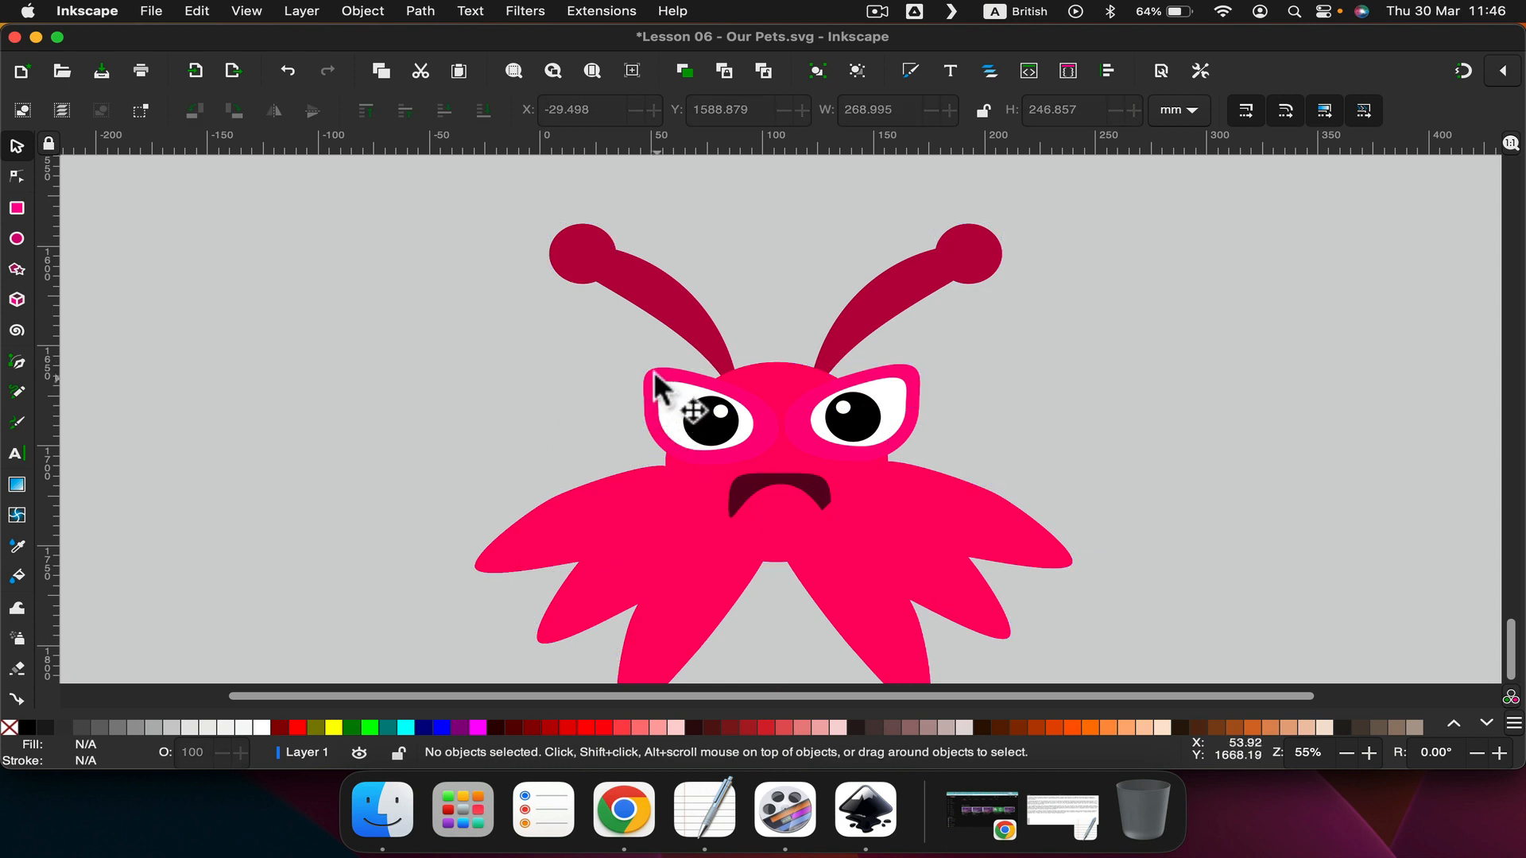
Move the pink pet's left eye group out to about X -73 mm beside the head and delete the duplicate eye left behind.
{"action": "left_click_drag", "start_coordinate": [652, 374], "coordinate": [386, 364]}
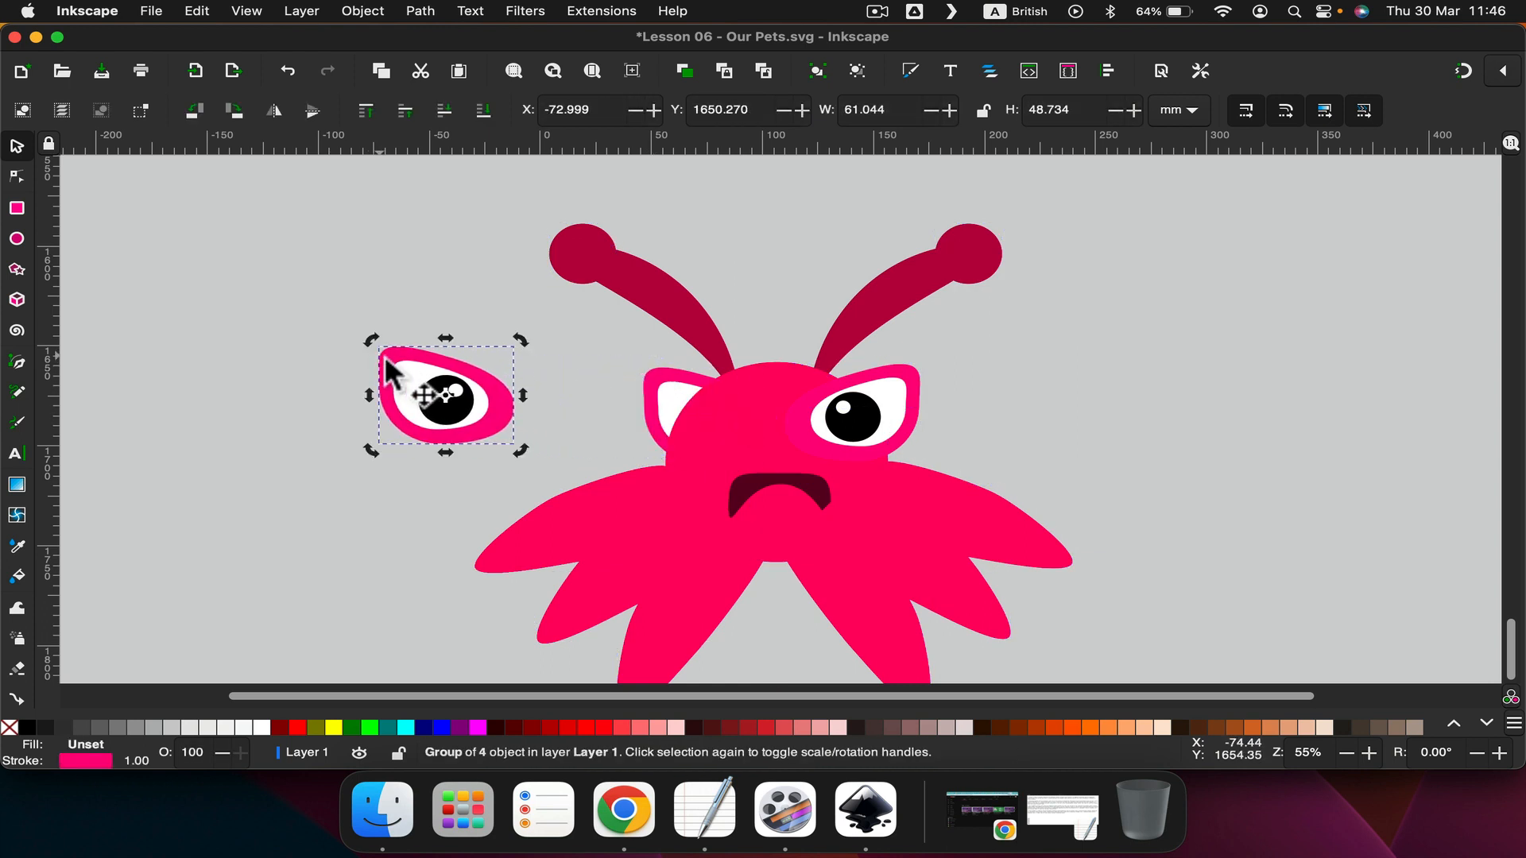
{"action": "left_click", "coordinate": [666, 388]}
{"action": "key", "text": "BackSpace"}
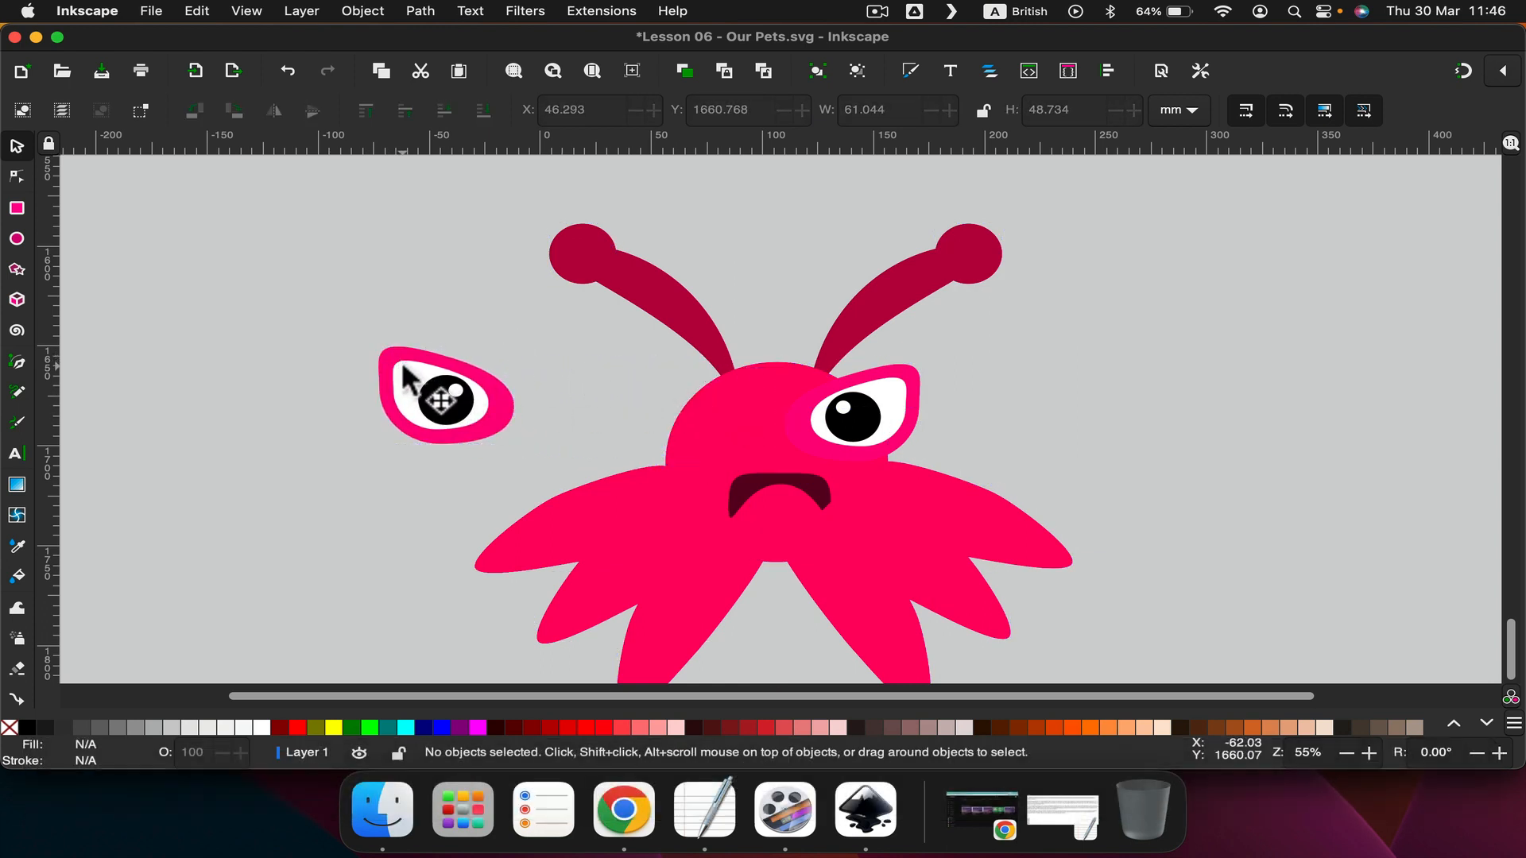
{"action": "scroll", "coordinate": [397, 362], "scroll_direction": "up", "scroll_amount": 2}
{"action": "scroll", "coordinate": [380, 364], "scroll_direction": "up", "scroll_amount": 1}
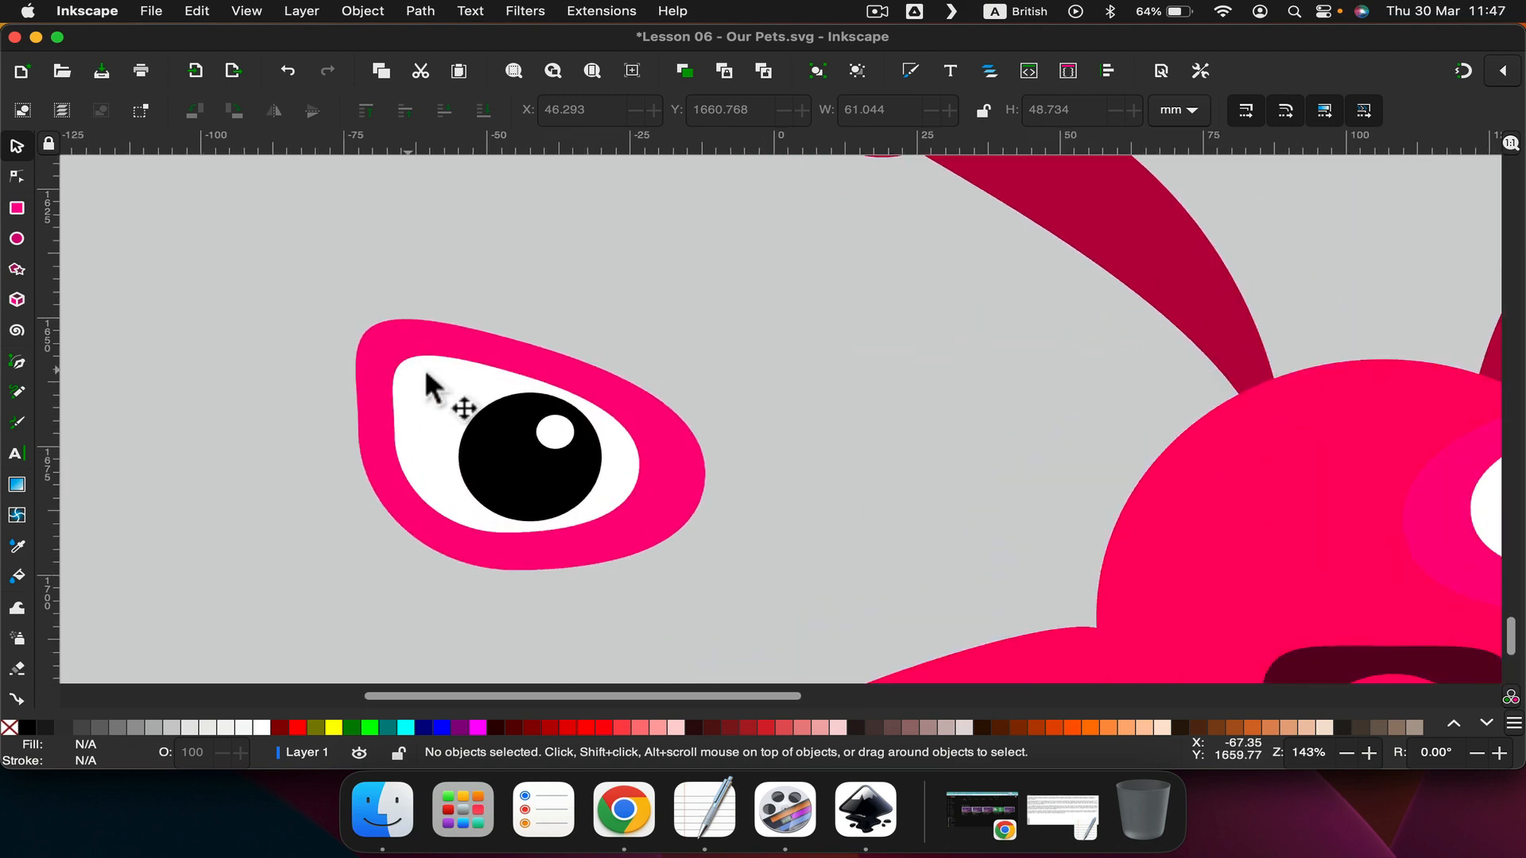
Ungroup the pink pet's detached left eye into its separate shapes.
{"action": "left_click", "coordinate": [393, 337]}
{"action": "left_click", "coordinate": [420, 11]}
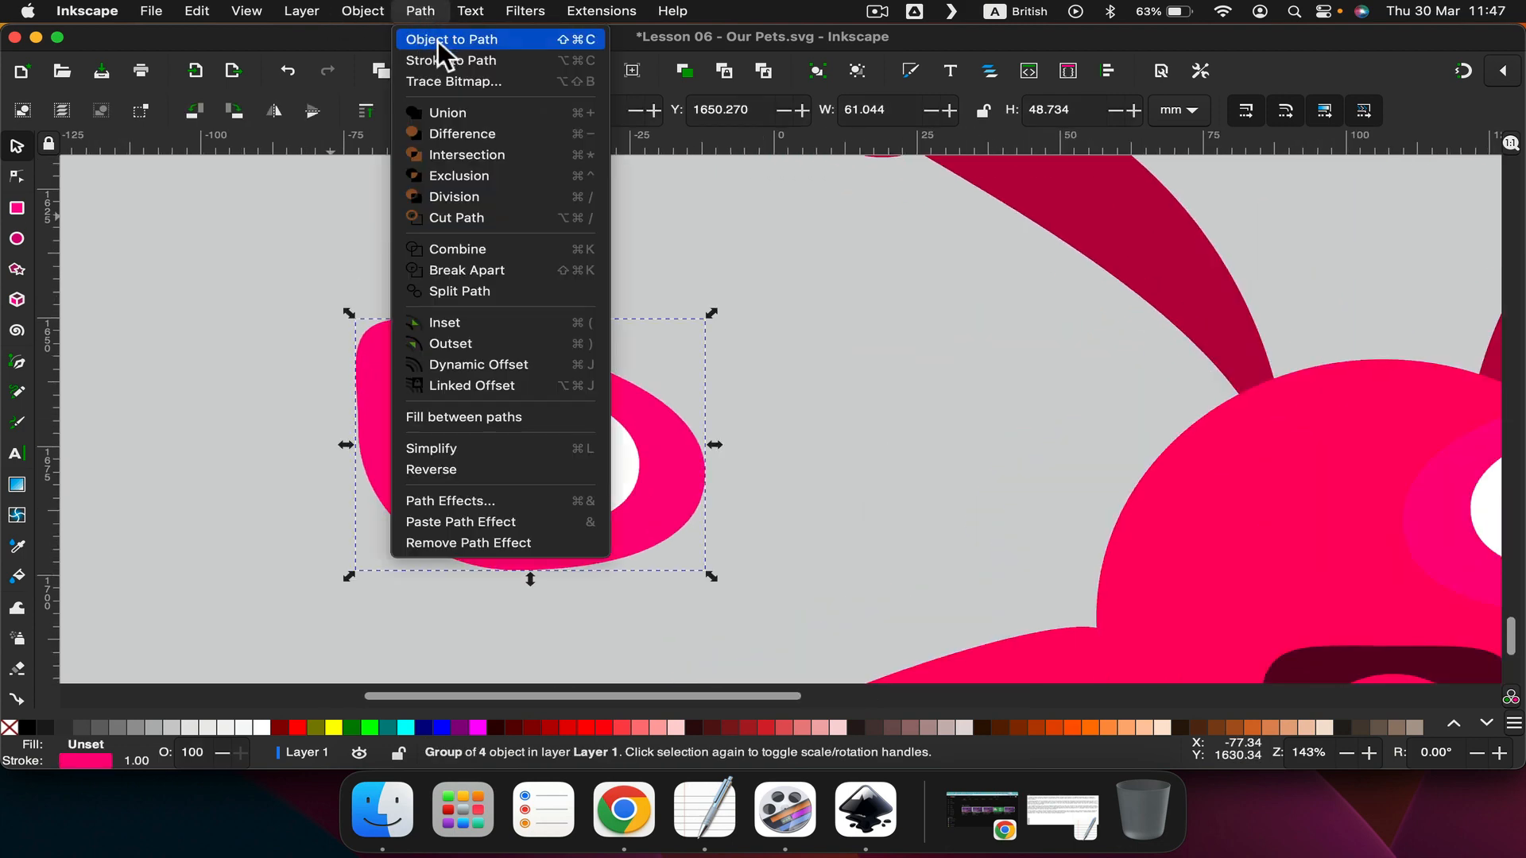
{"action": "left_click", "coordinate": [248, 316]}
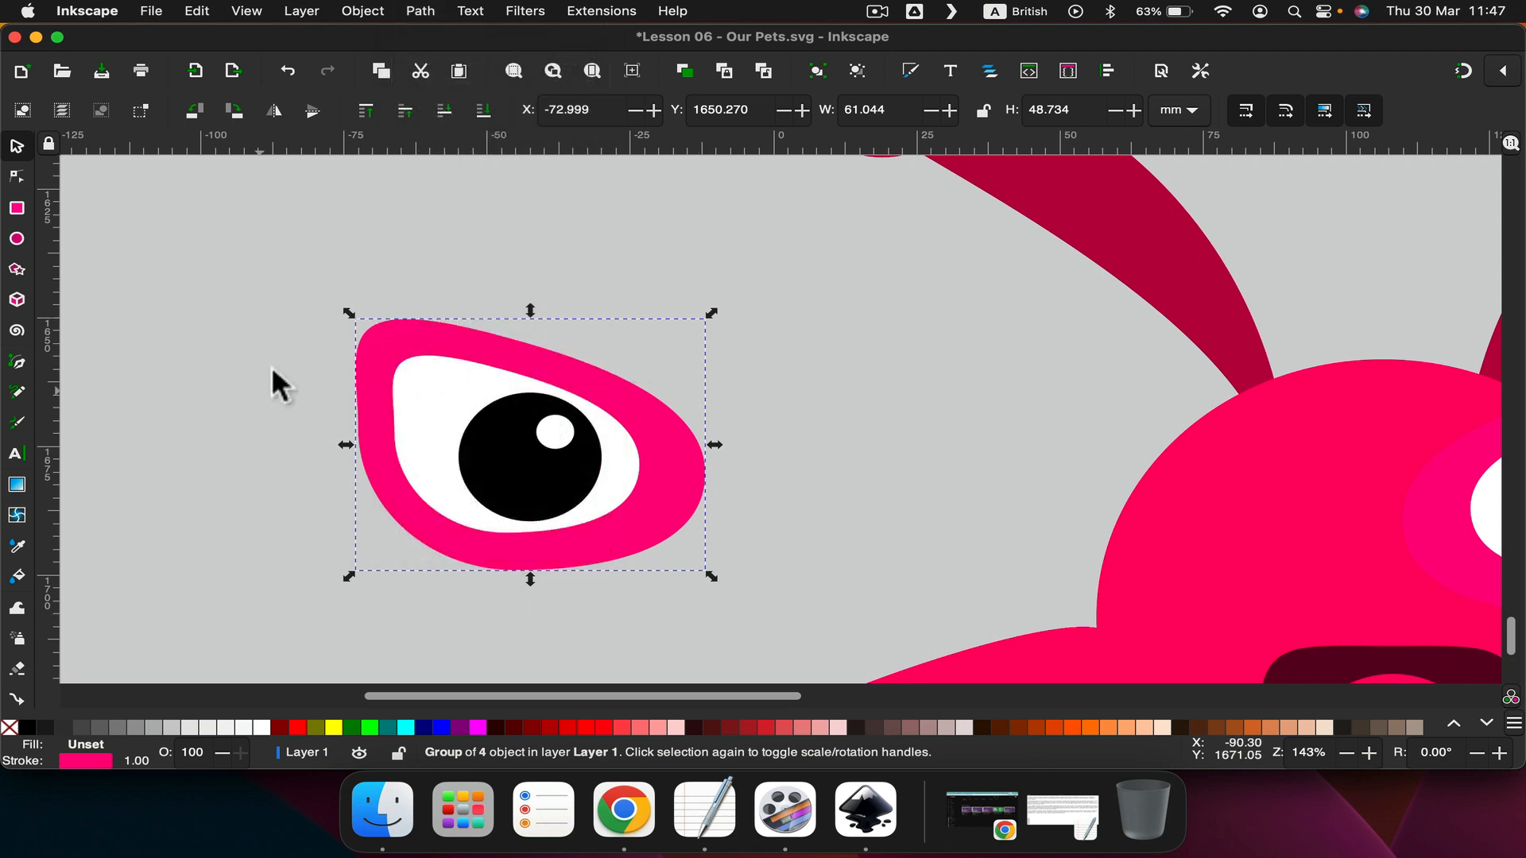
{"action": "left_click", "coordinate": [429, 383]}
{"action": "right_click", "coordinate": [430, 376]}
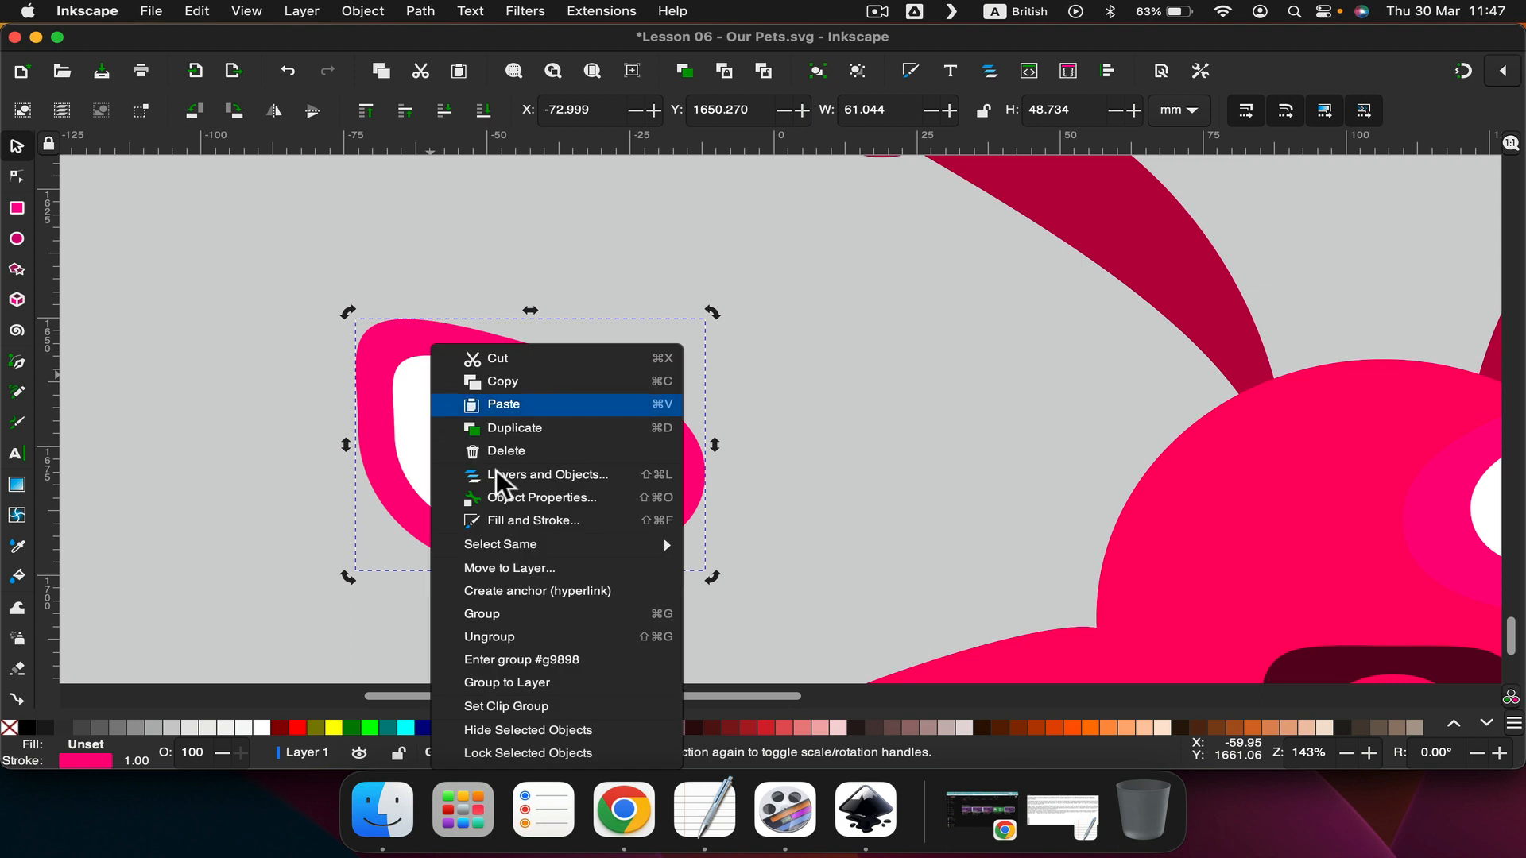
{"action": "left_click", "coordinate": [487, 636]}
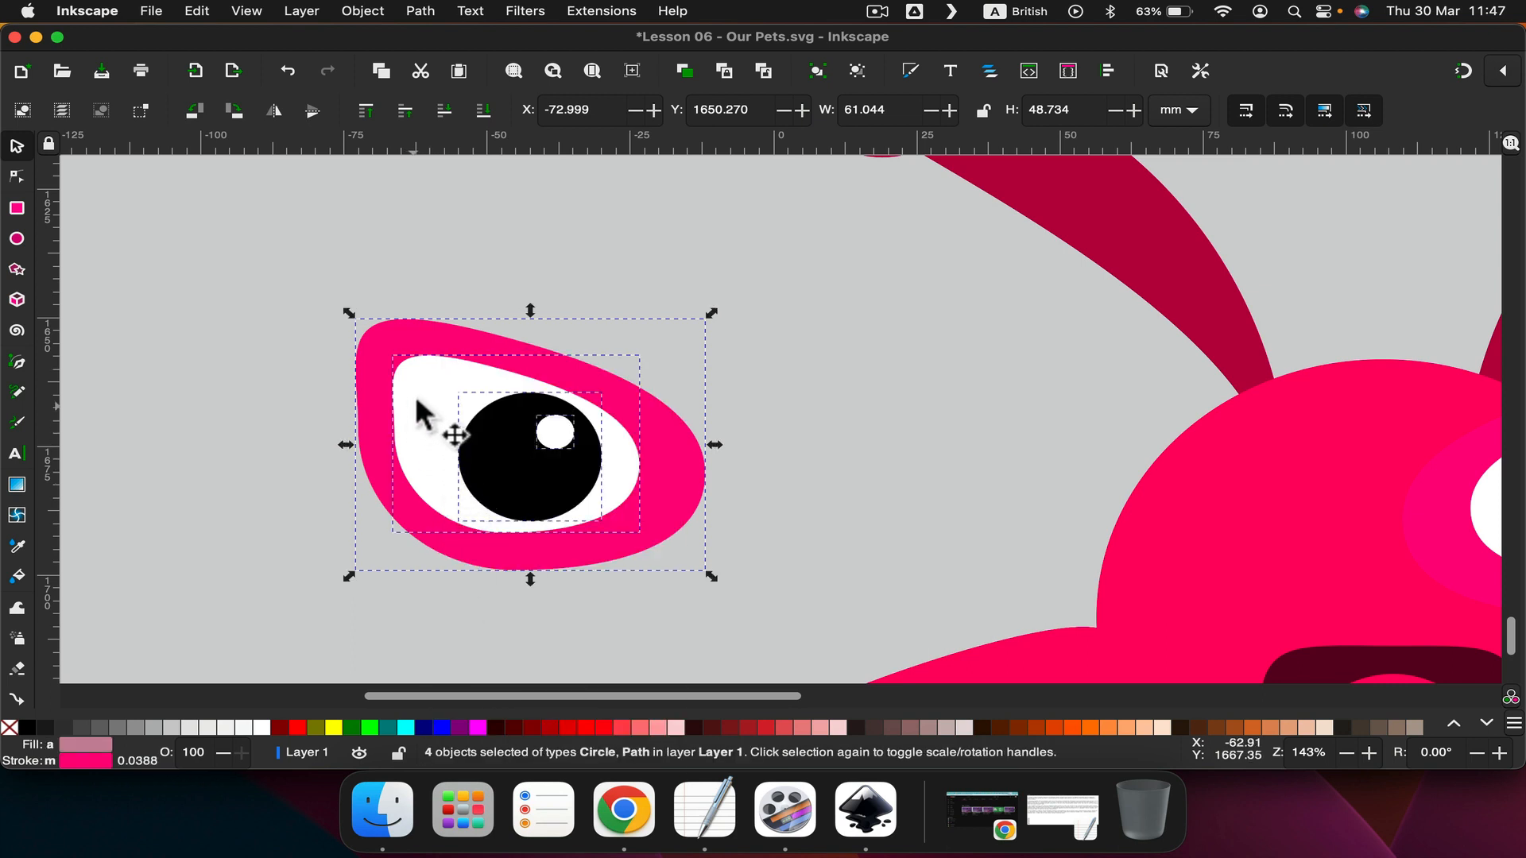
{"action": "left_click", "coordinate": [525, 402]}
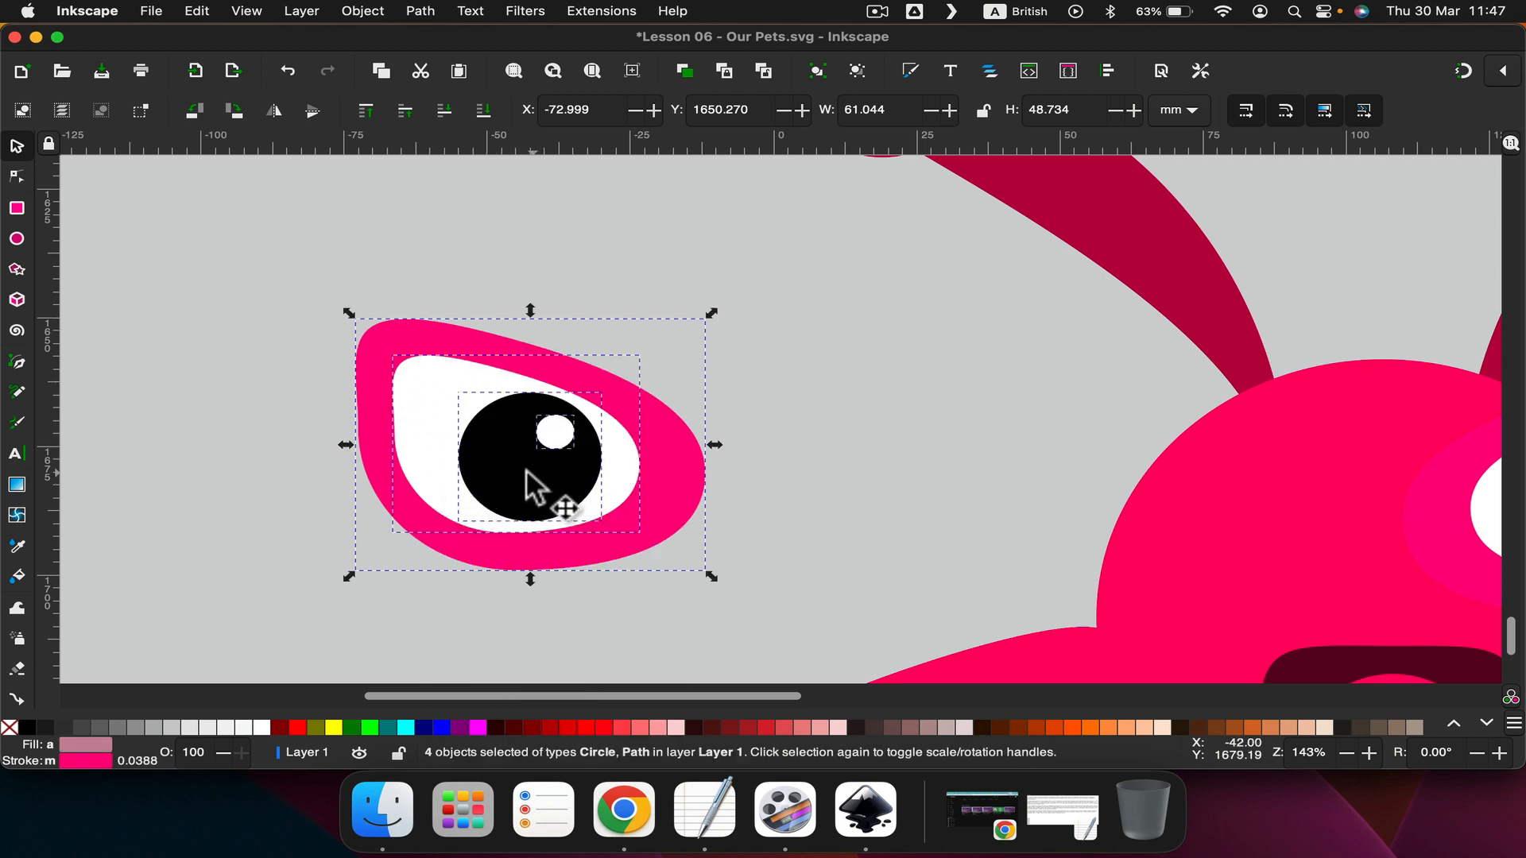
Move the pink pet's uppermost left limb group away from the body to about X -111 mm, Y 1695 mm.
{"action": "scroll", "coordinate": [787, 457], "scroll_direction": "right", "scroll_amount": 8}
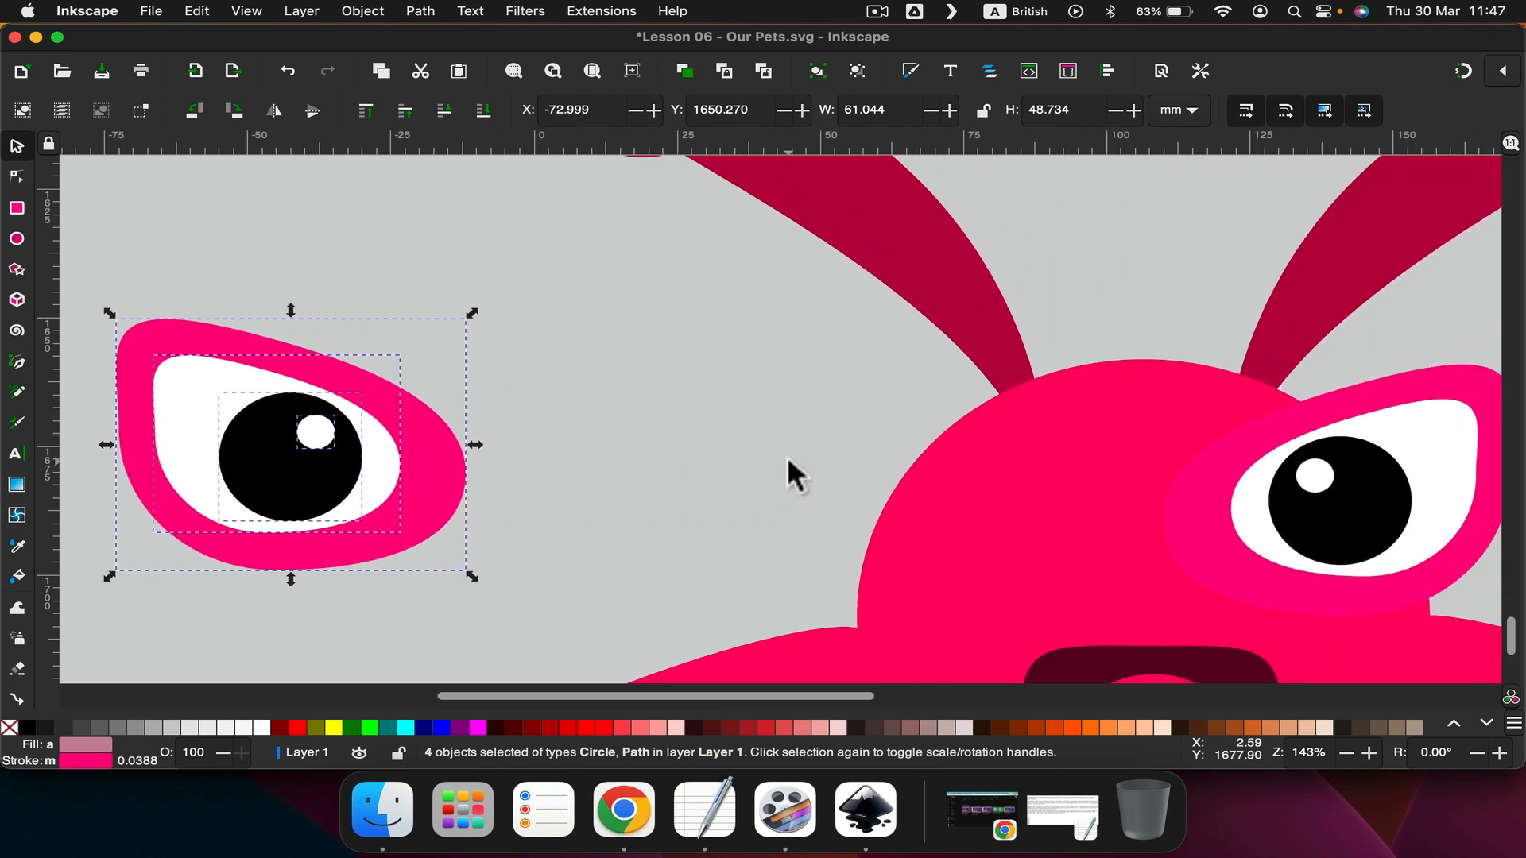
{"action": "scroll", "coordinate": [608, 459], "scroll_direction": "down", "scroll_amount": 1}
{"action": "scroll", "coordinate": [359, 461], "scroll_direction": "left", "scroll_amount": 2}
{"action": "scroll", "coordinate": [359, 461], "scroll_direction": "left", "scroll_amount": 3}
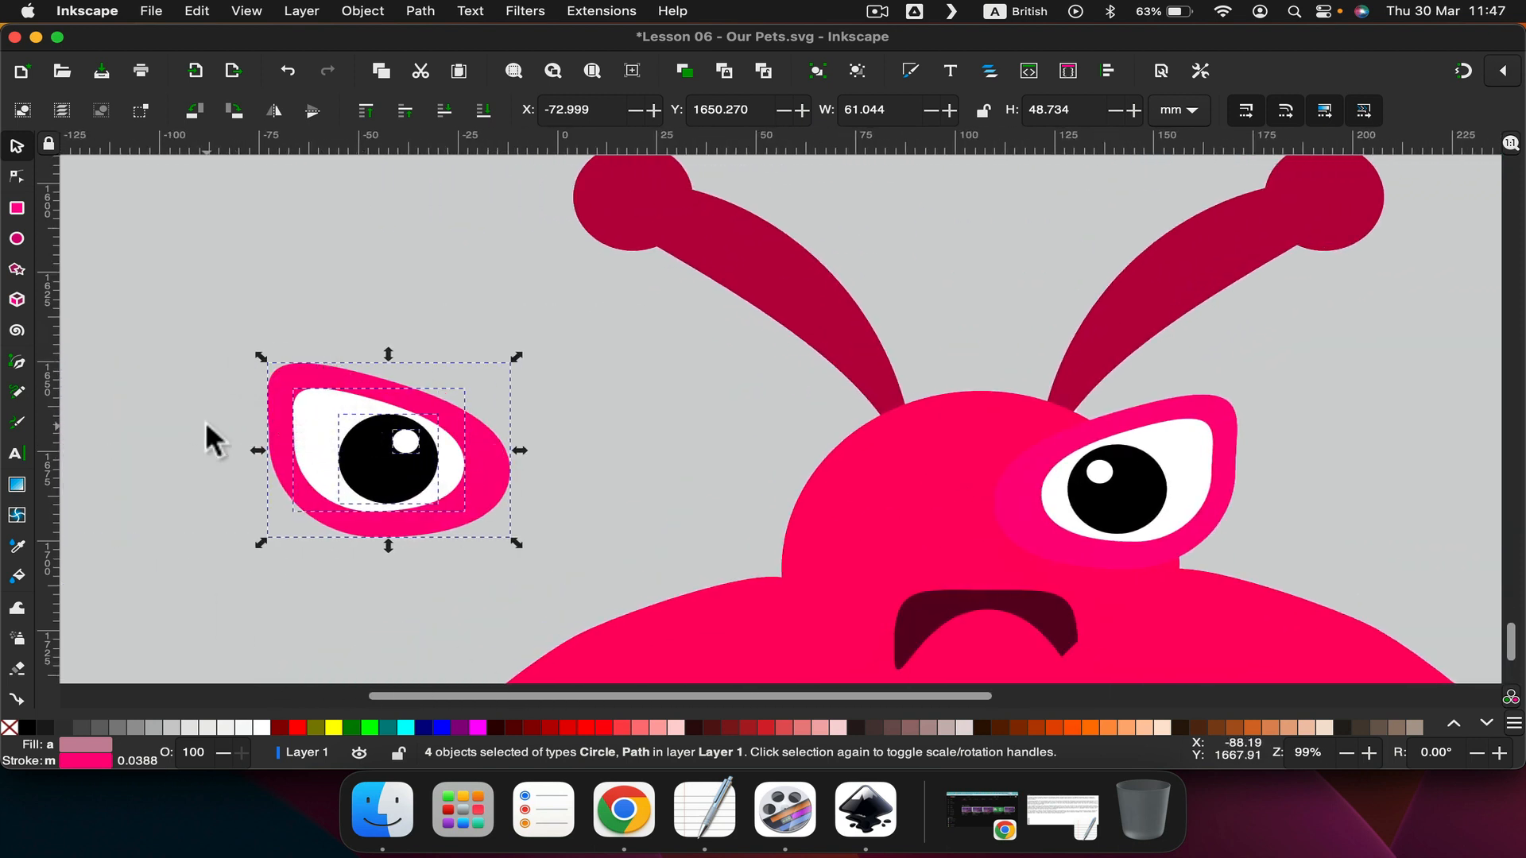
{"action": "scroll", "coordinate": [1003, 517], "scroll_direction": "down", "scroll_amount": 5}
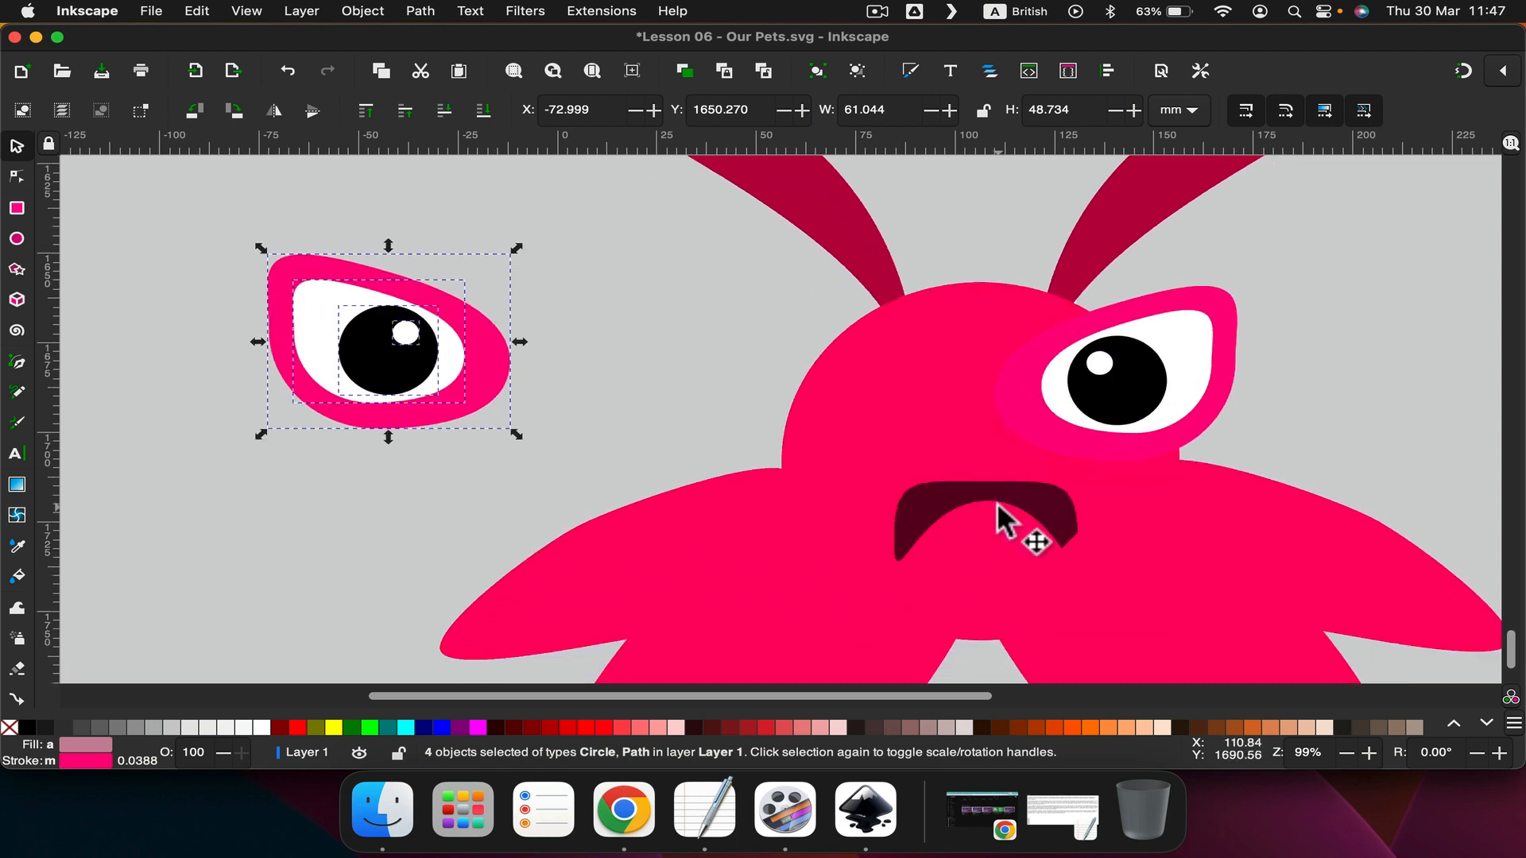
{"action": "left_click", "coordinate": [1050, 477]}
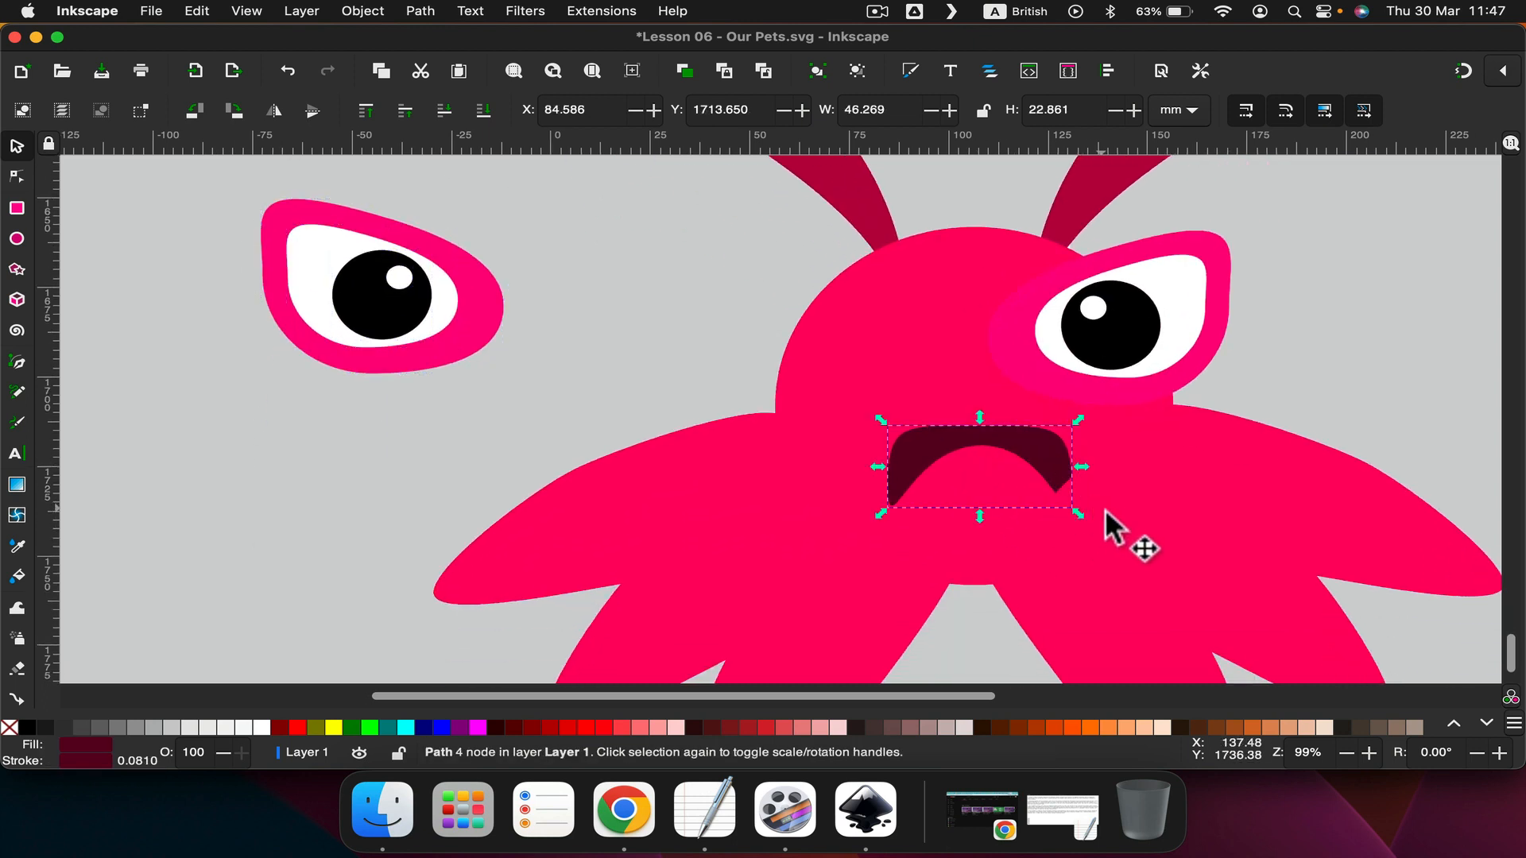
{"action": "left_click", "coordinate": [1061, 508]}
{"action": "left_click", "coordinate": [592, 499]}
{"action": "left_click_drag", "start_coordinate": [592, 499], "coordinate": [278, 442]}
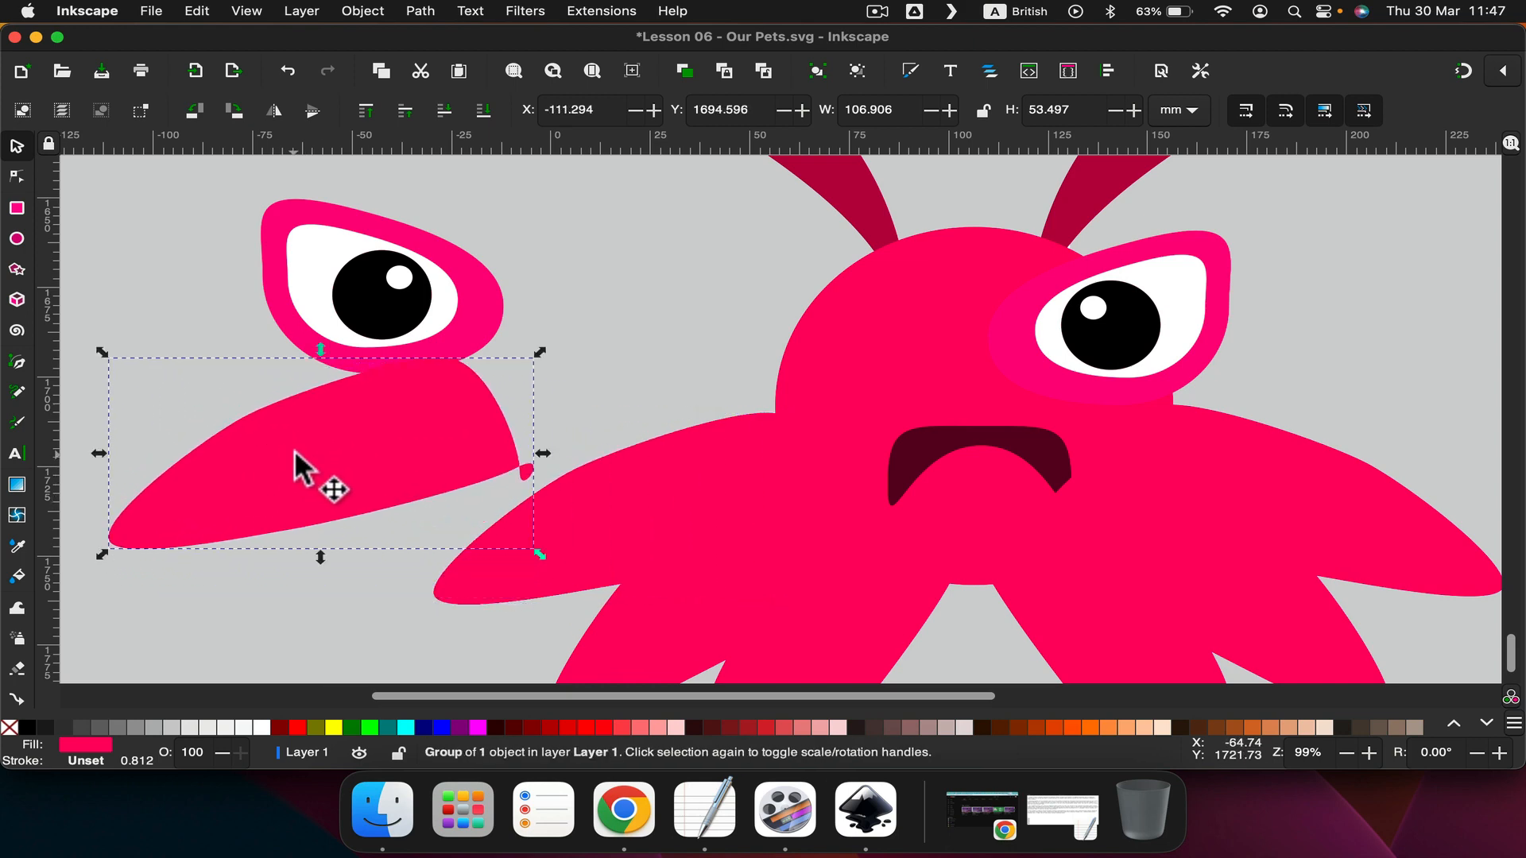
Look back over the other pets on the canvas and undo the last move of the pink pet's left limb.
{"action": "scroll", "coordinate": [294, 450], "scroll_direction": "down", "scroll_amount": 2}
{"action": "scroll", "coordinate": [554, 426], "scroll_direction": "up", "scroll_amount": 15}
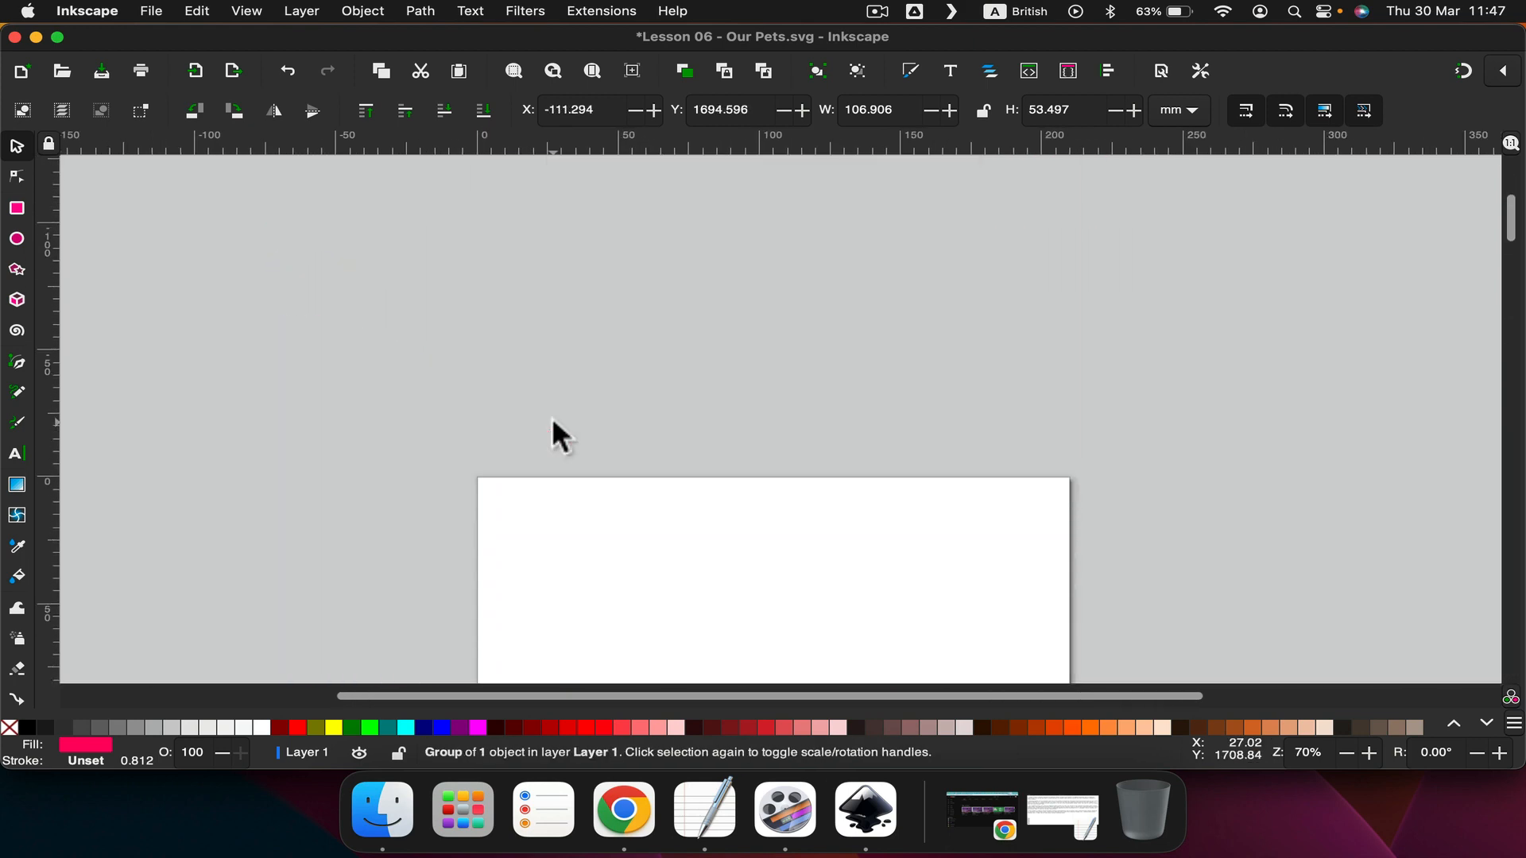
{"action": "scroll", "coordinate": [551, 417], "scroll_direction": "down", "scroll_amount": 10}
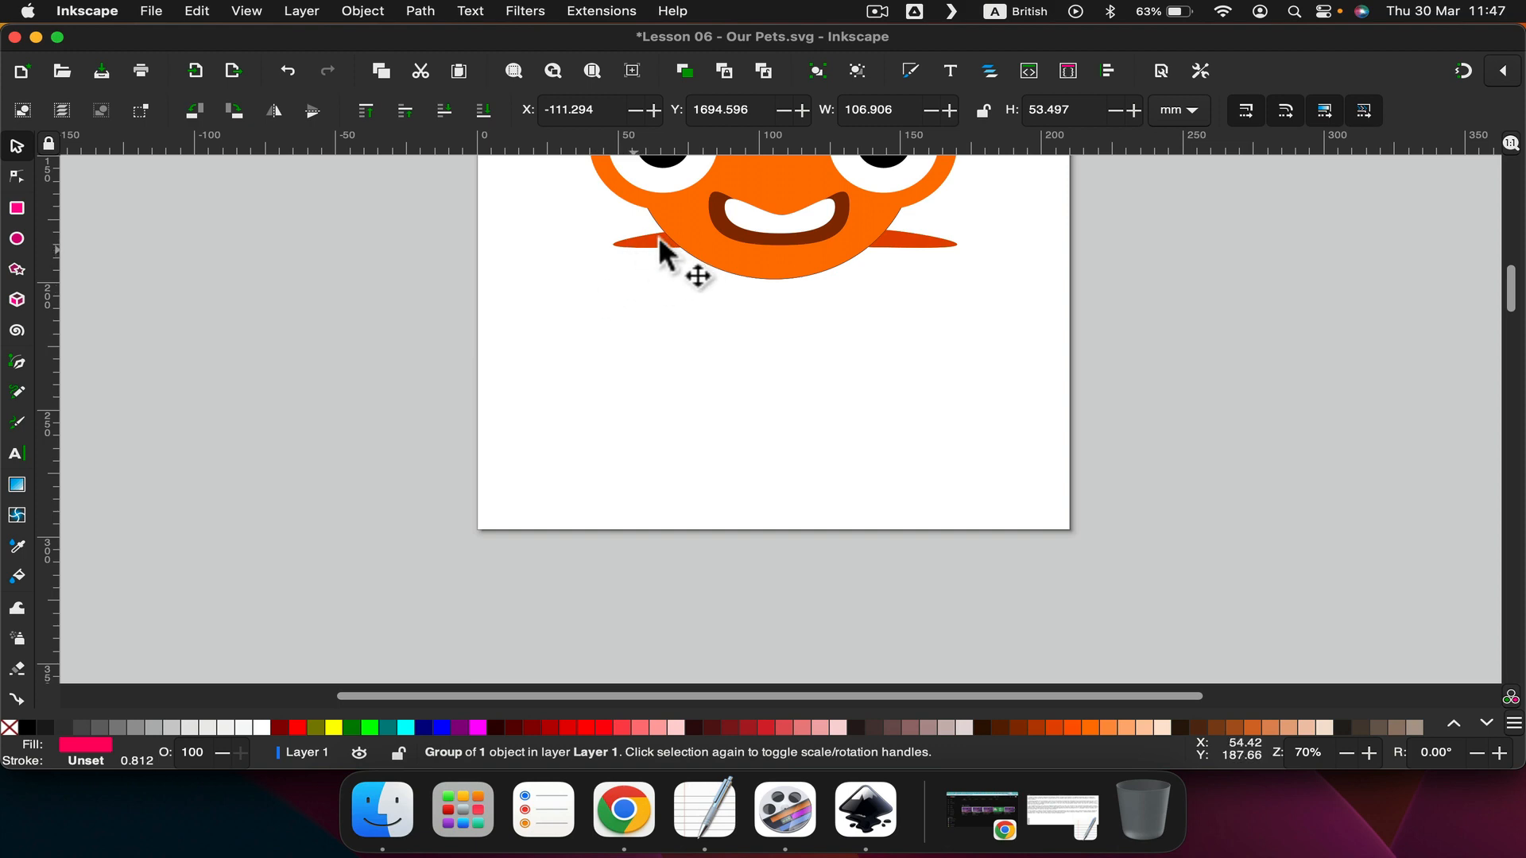
{"action": "scroll", "coordinate": [518, 397], "scroll_direction": "down", "scroll_amount": 20}
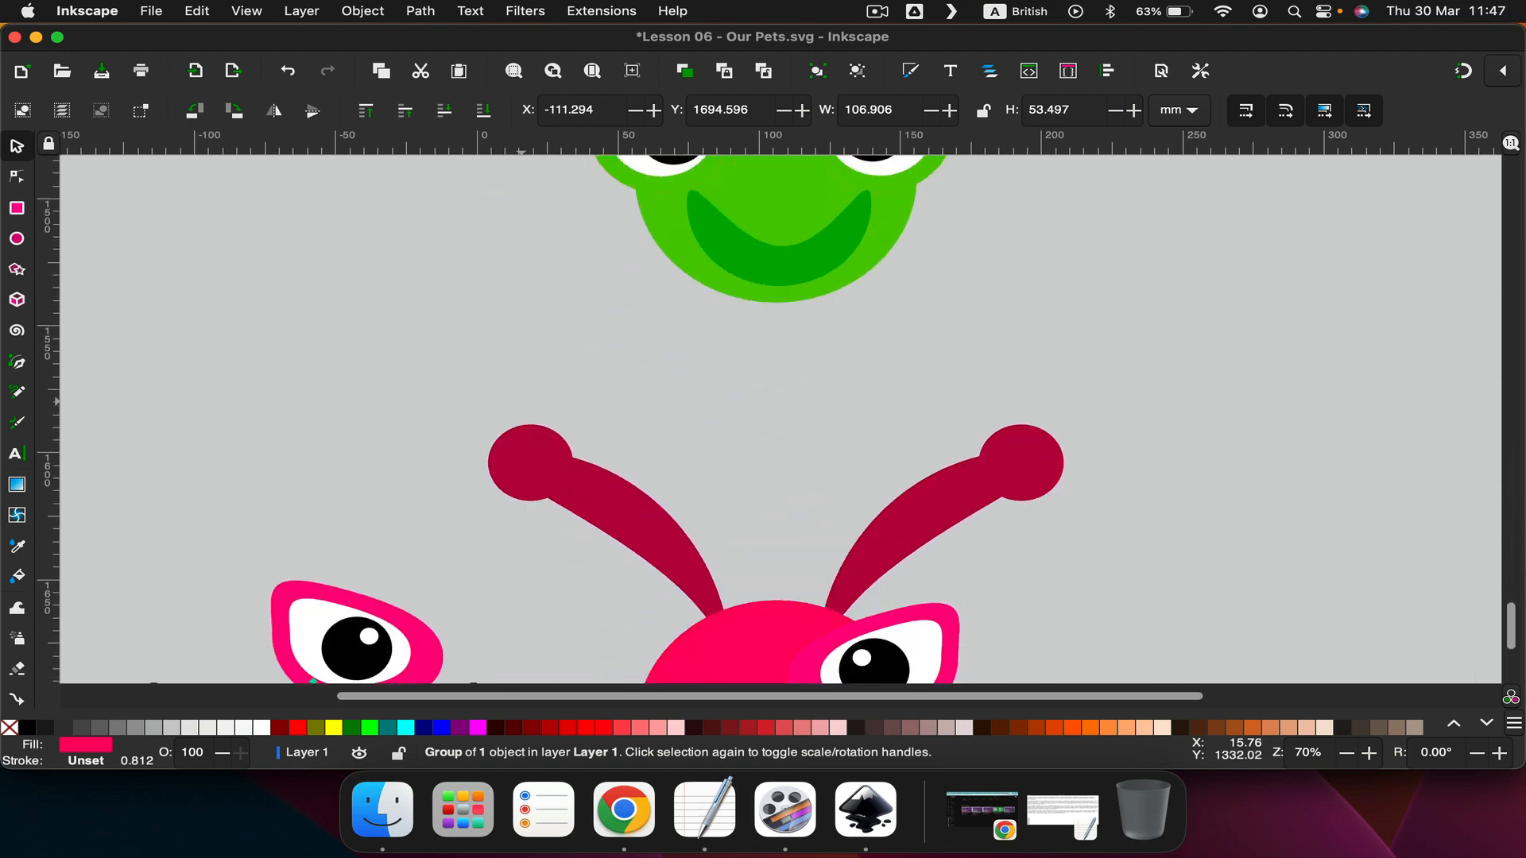
{"action": "scroll", "coordinate": [521, 407], "scroll_direction": "up", "scroll_amount": 5}
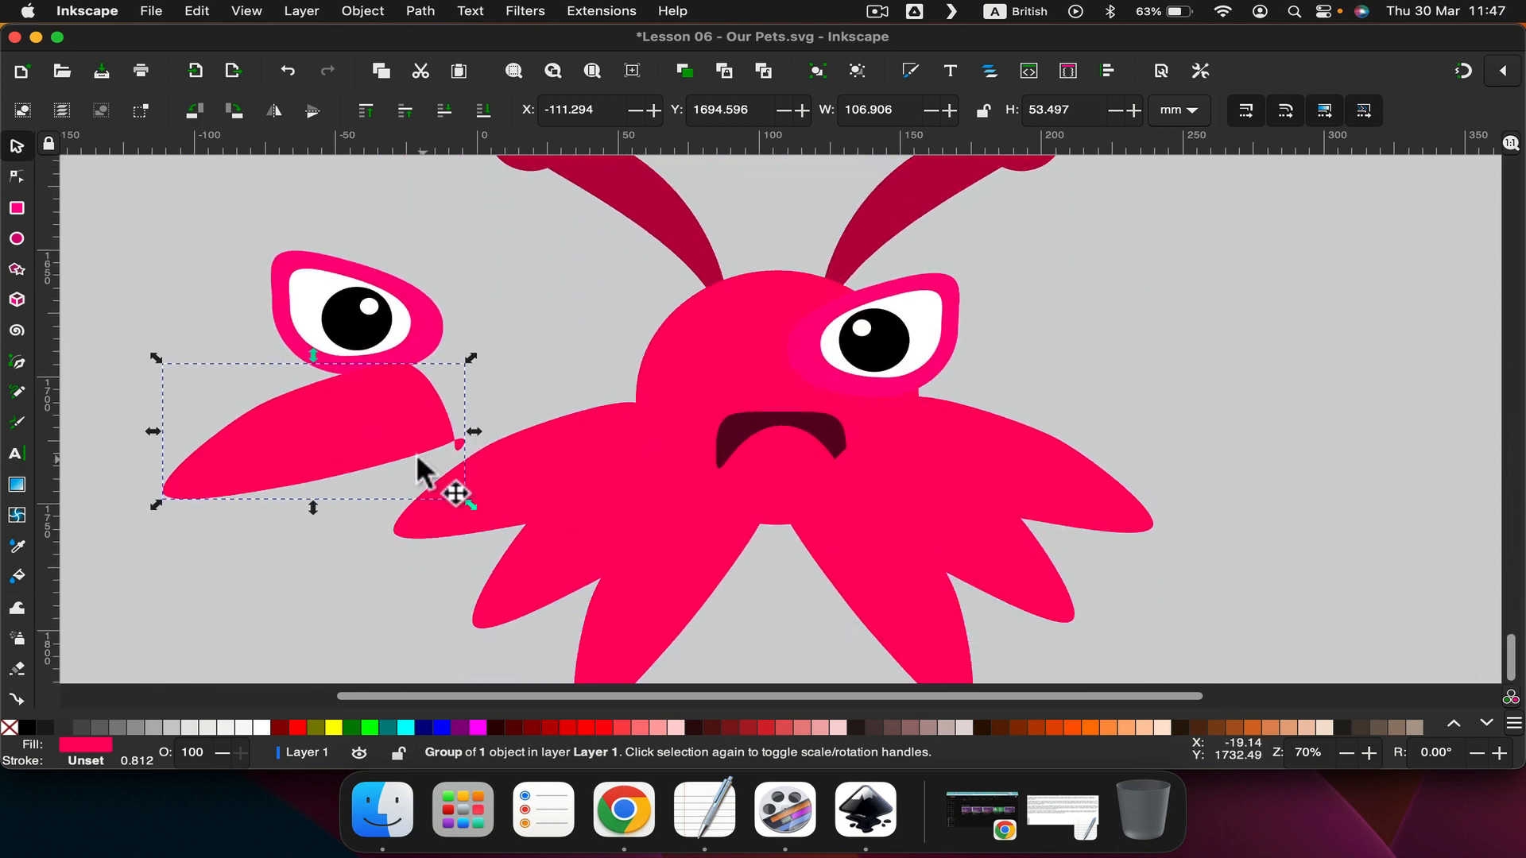
{"action": "key", "text": "super+z"}
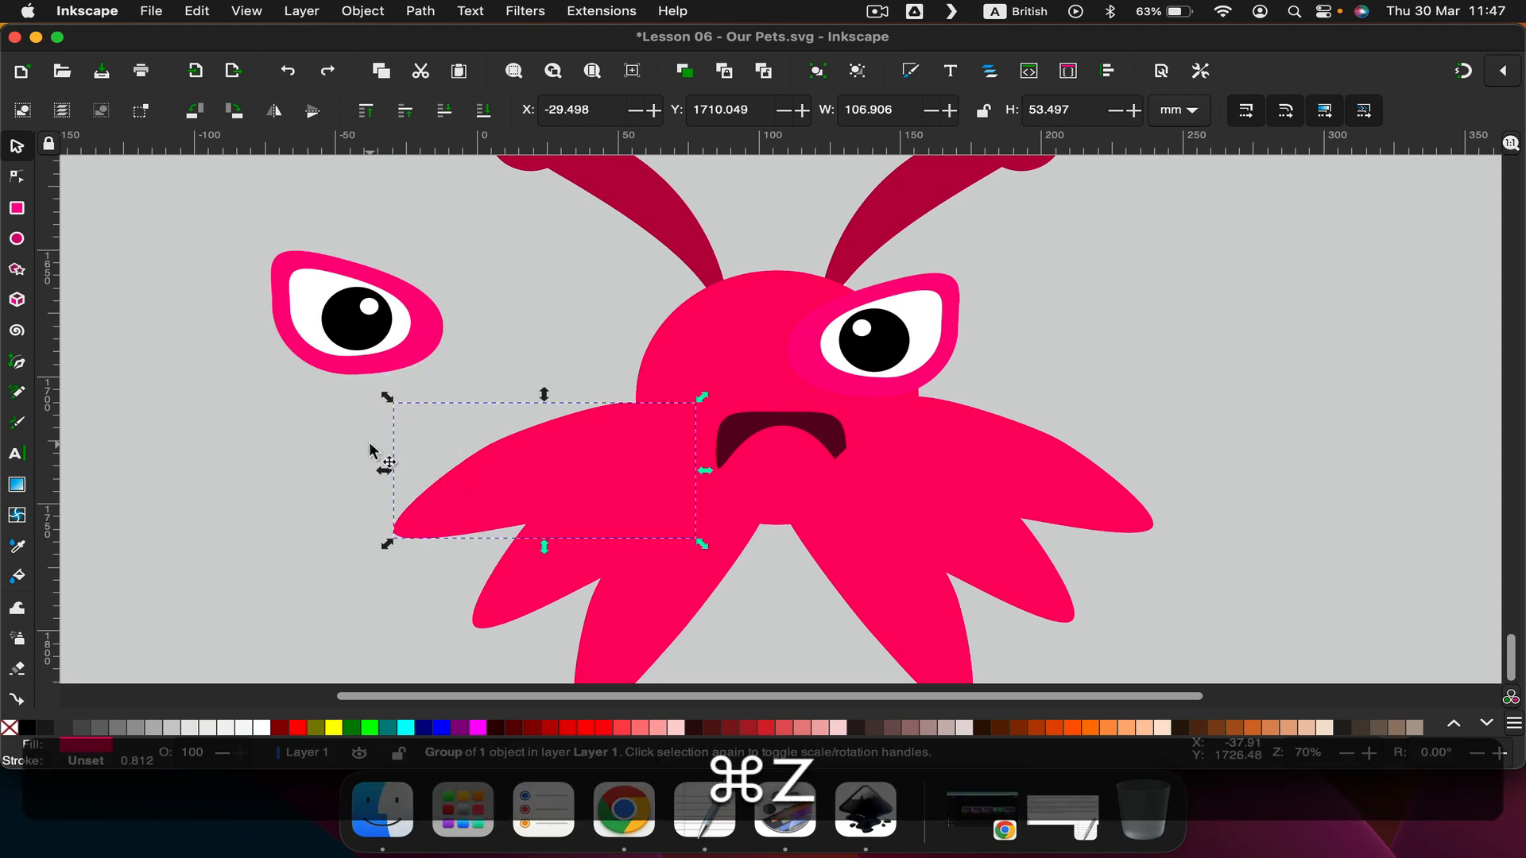
Shift the pink pet's two upper right limbs outward, to about X 140 mm and X 132 mm, and clear the selection.
{"action": "left_click_drag", "start_coordinate": [960, 426], "coordinate": [985, 427]}
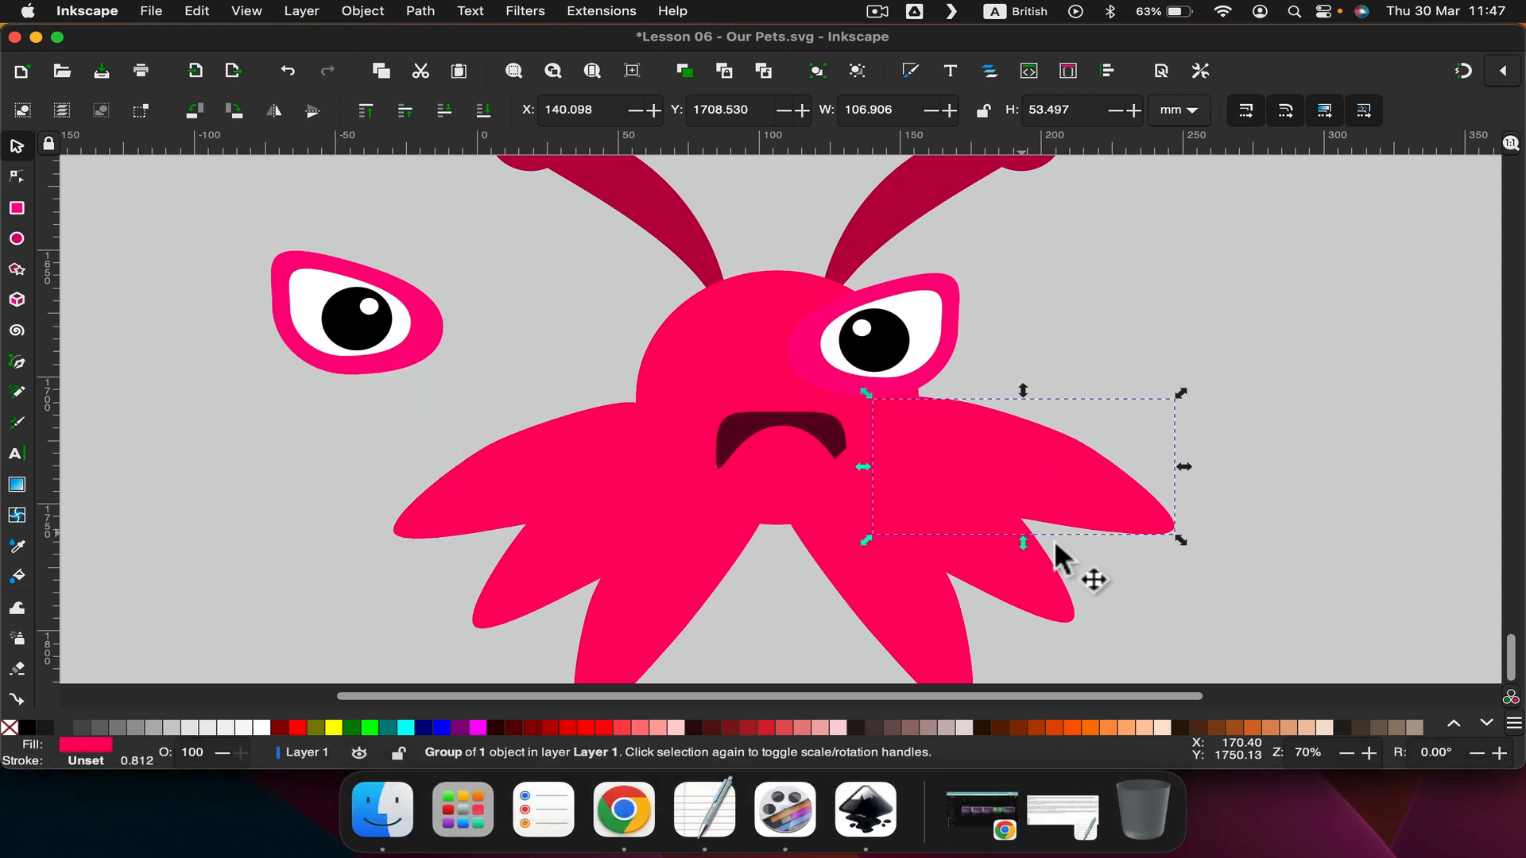
{"action": "left_click_drag", "start_coordinate": [1021, 584], "coordinate": [1073, 608]}
{"action": "left_click", "coordinate": [494, 426]}
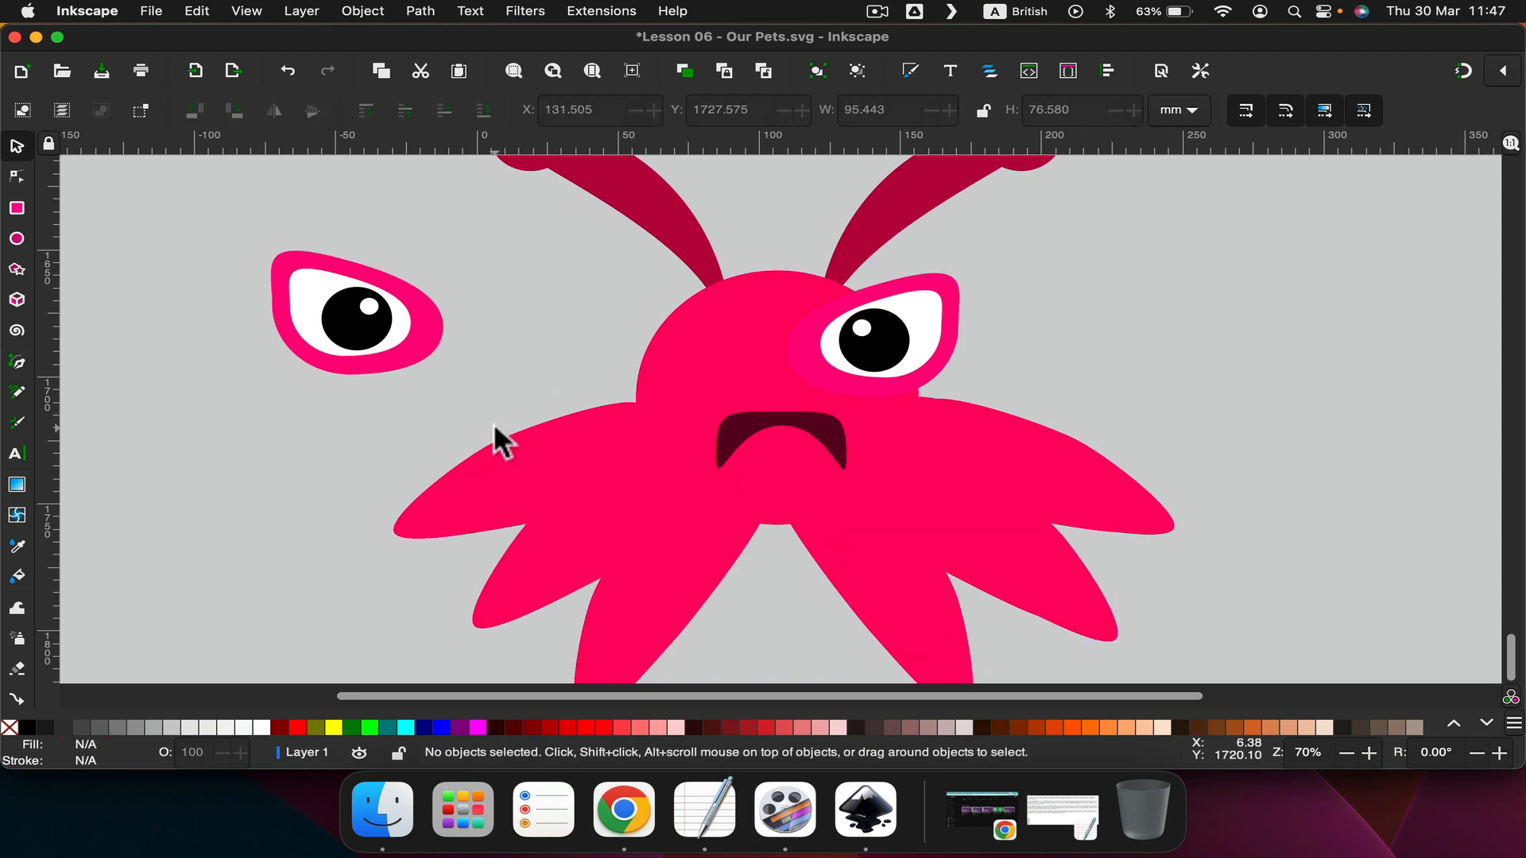
Switch to Finder and open the Inkscape Portfolio of Work (Checkpoint #1) PDF from the Portfolio of Work folder.
{"action": "scroll", "coordinate": [494, 426], "scroll_direction": "down", "scroll_amount": 1}
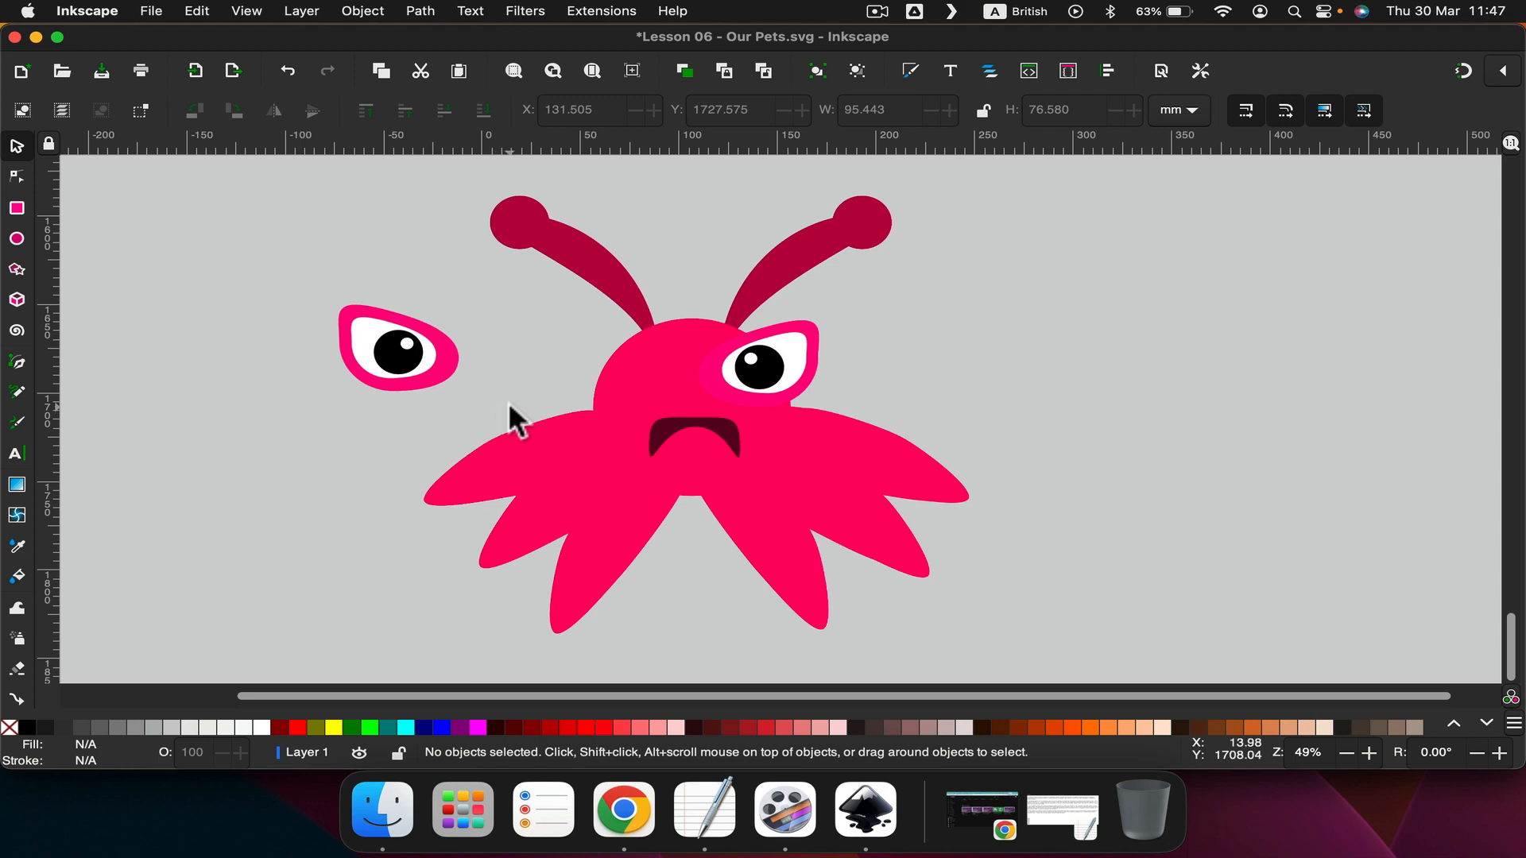
{"action": "scroll", "coordinate": [553, 398], "scroll_direction": "up", "scroll_amount": 15}
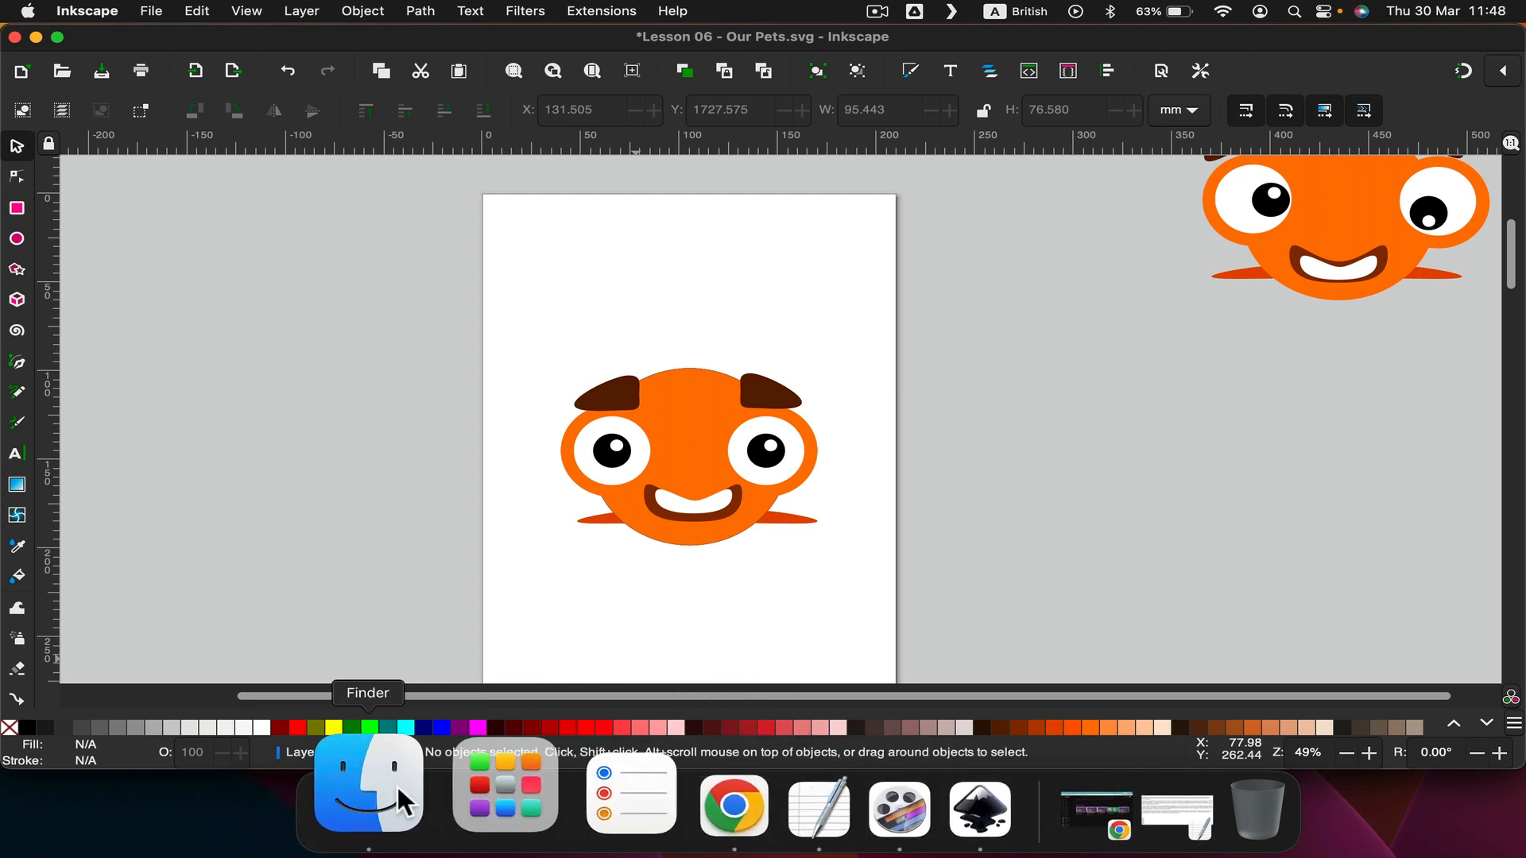
{"action": "left_click", "coordinate": [392, 801]}
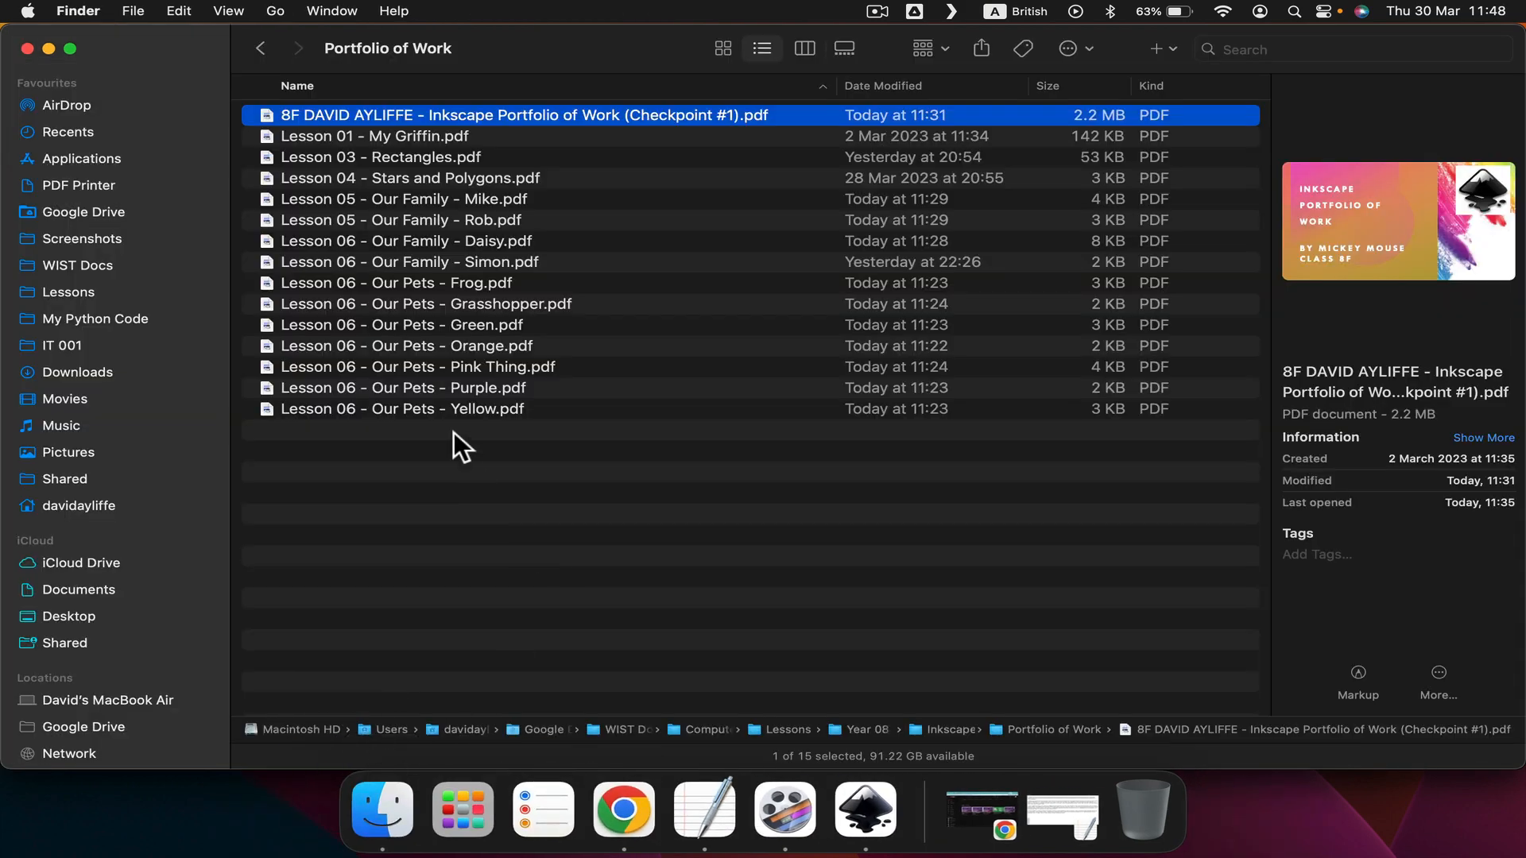
{"action": "double_click", "coordinate": [490, 114]}
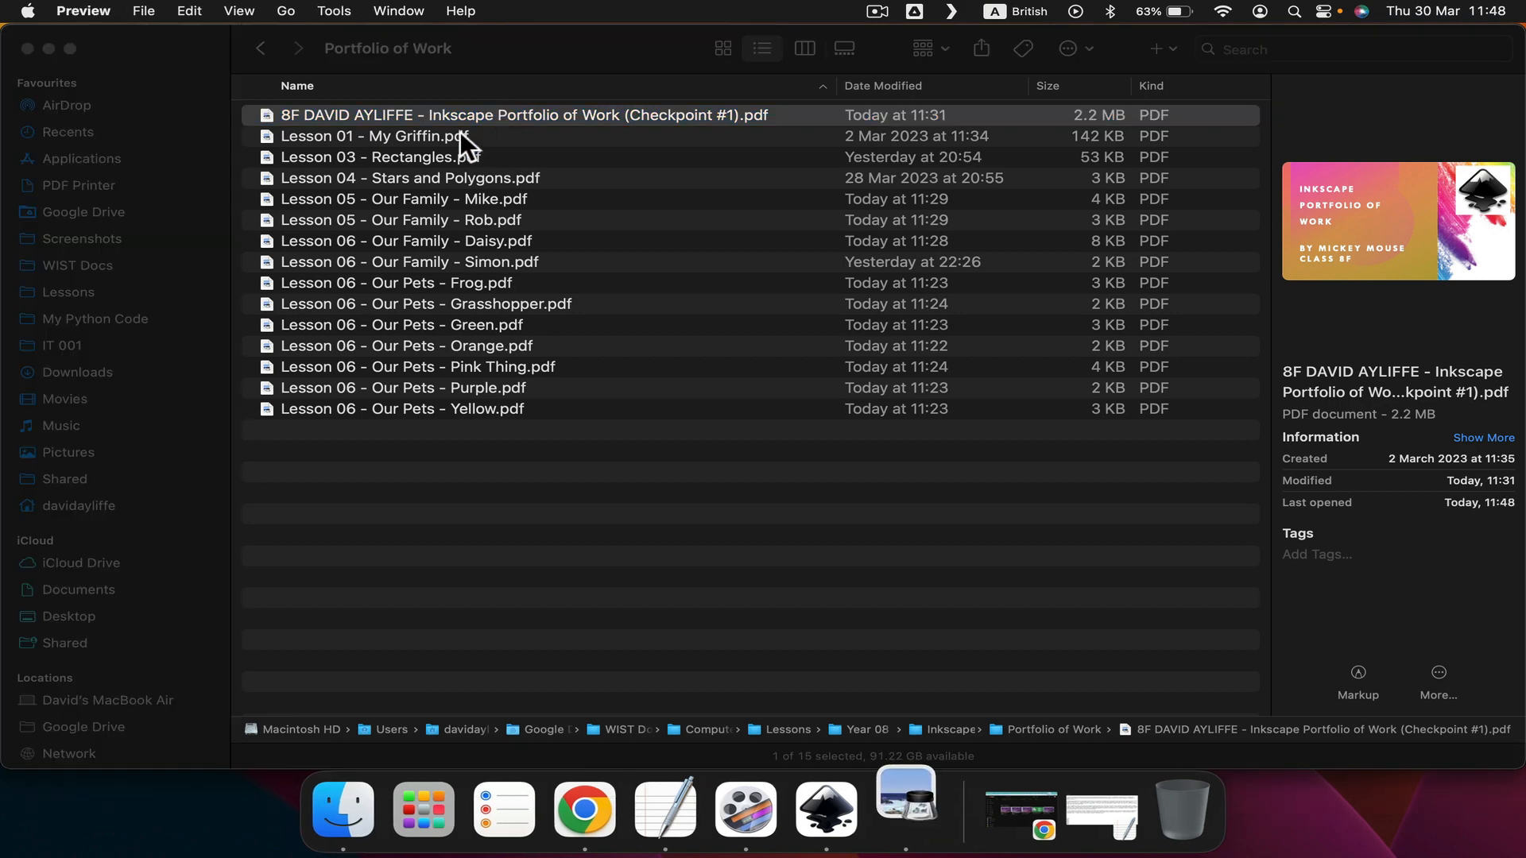
Page through the portfolio PDF from the cover to the pink pet on page 15.
{"action": "scroll", "coordinate": [141, 322], "scroll_direction": "up", "scroll_amount": 15}
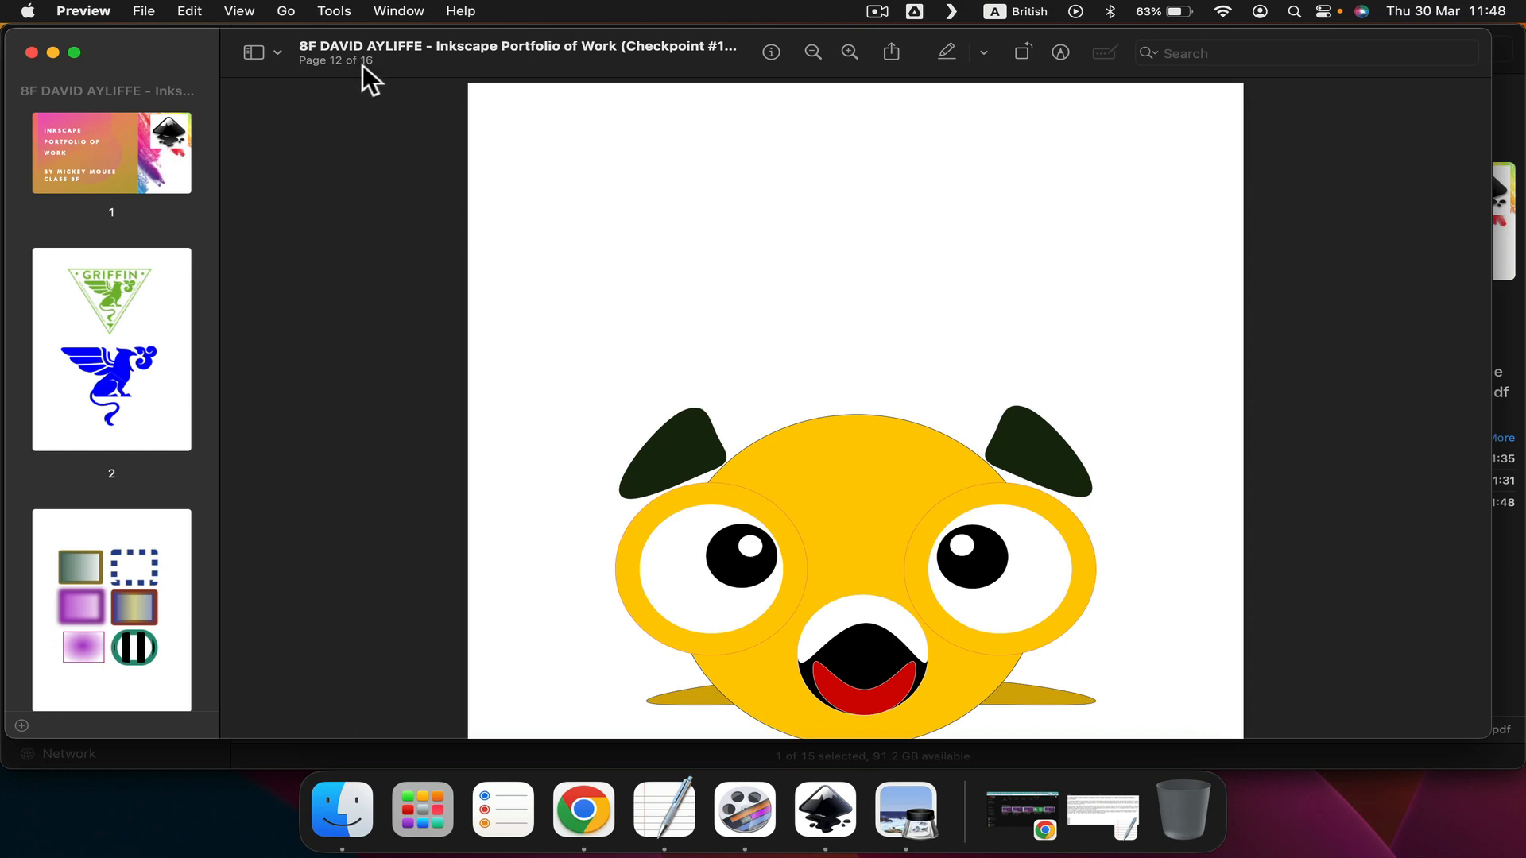
{"action": "left_click", "coordinate": [86, 163]}
{"action": "key", "text": "Down"}
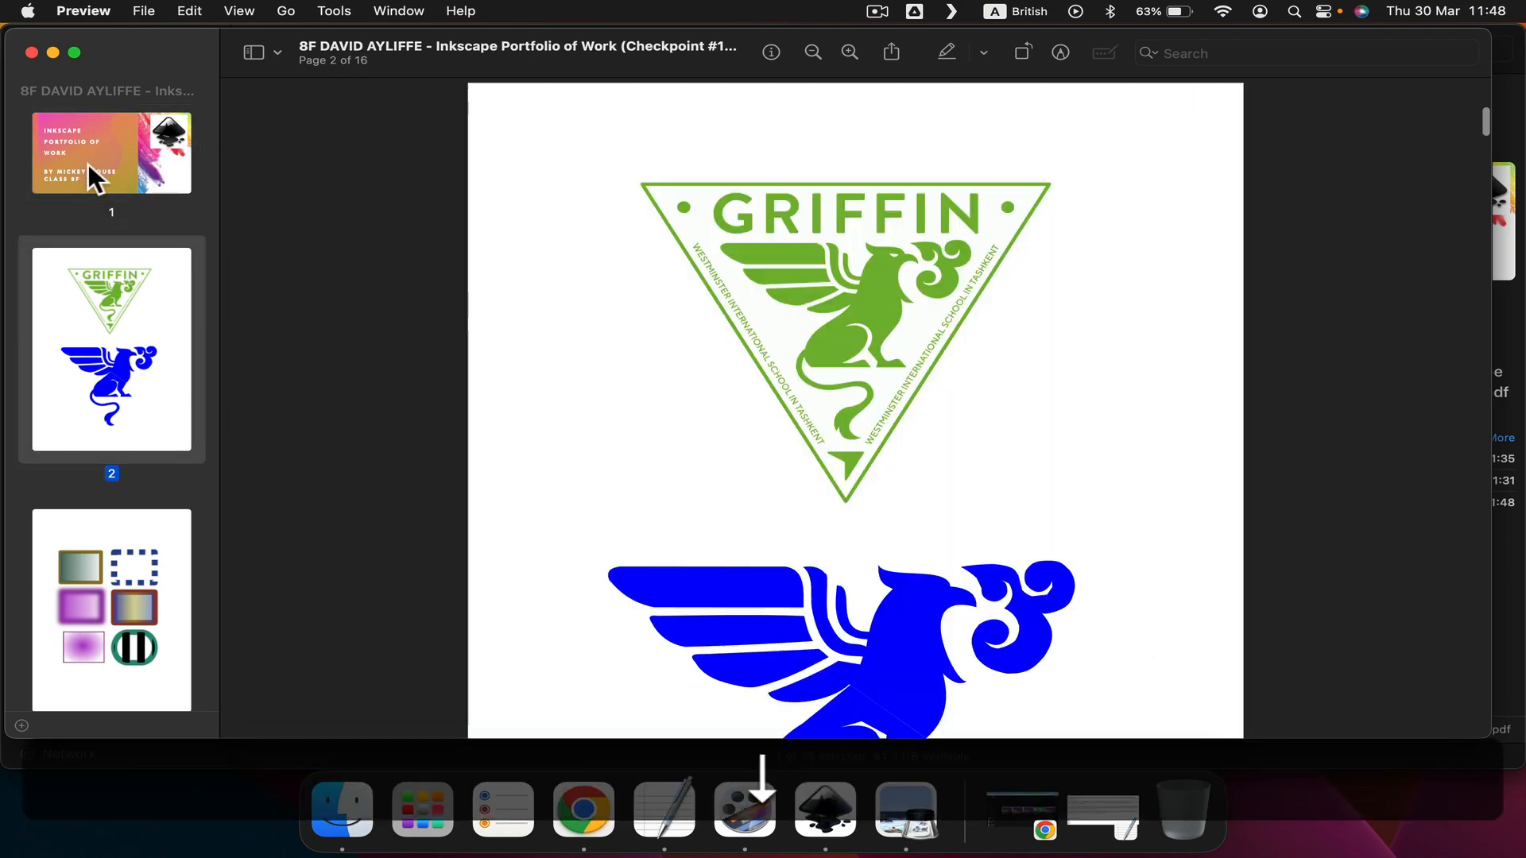
{"action": "key", "text": "Down"}
{"action": "key", "text": "Down"}
{"action": "key", "text": "Down"}
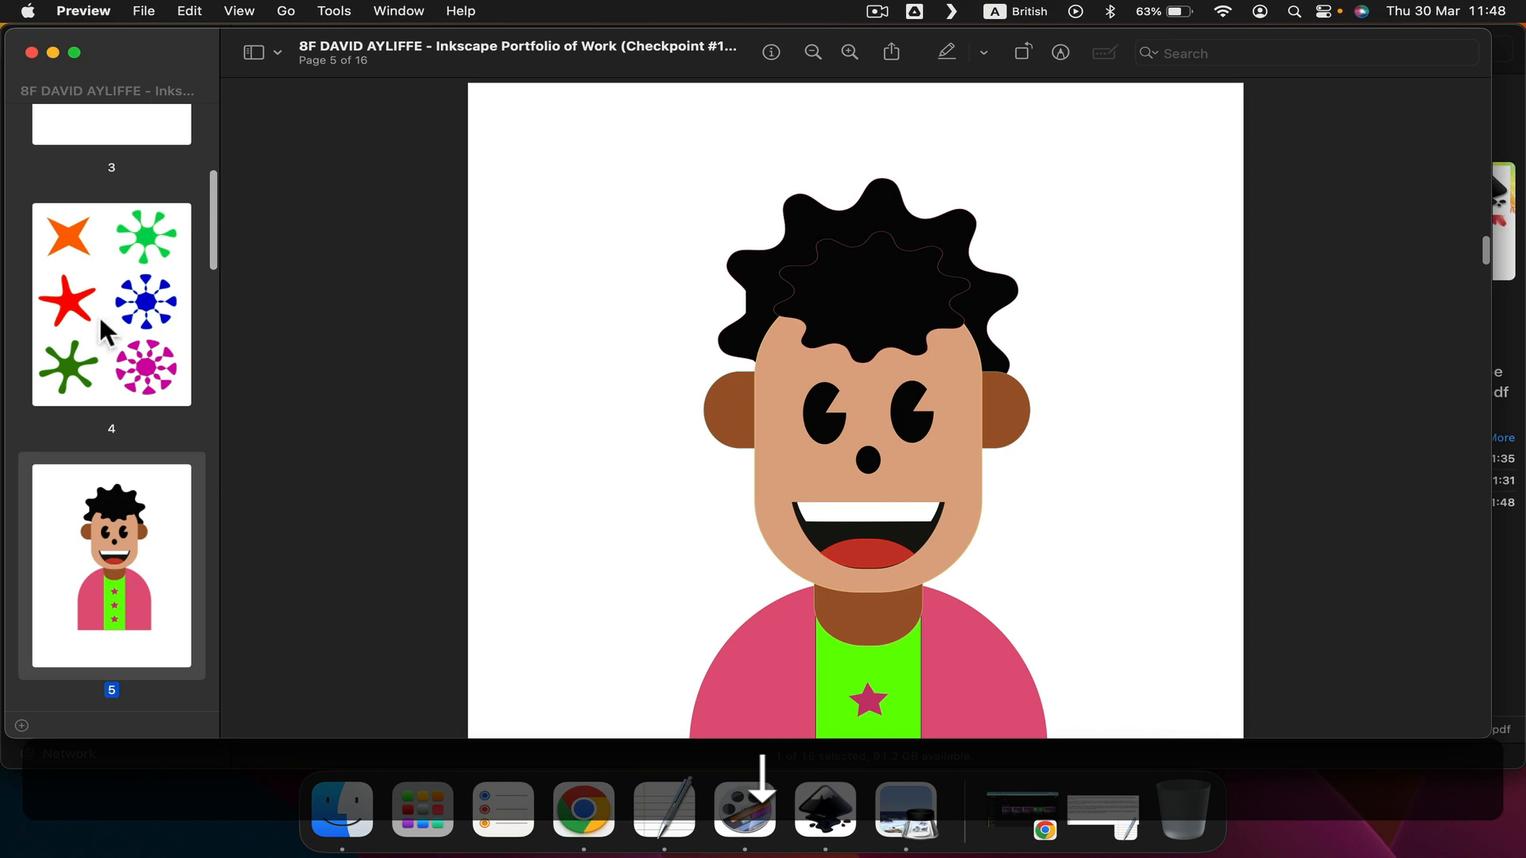
{"action": "key", "text": "Down"}
{"action": "key", "text": "Down"}
{"action": "key", "text": "Down"}
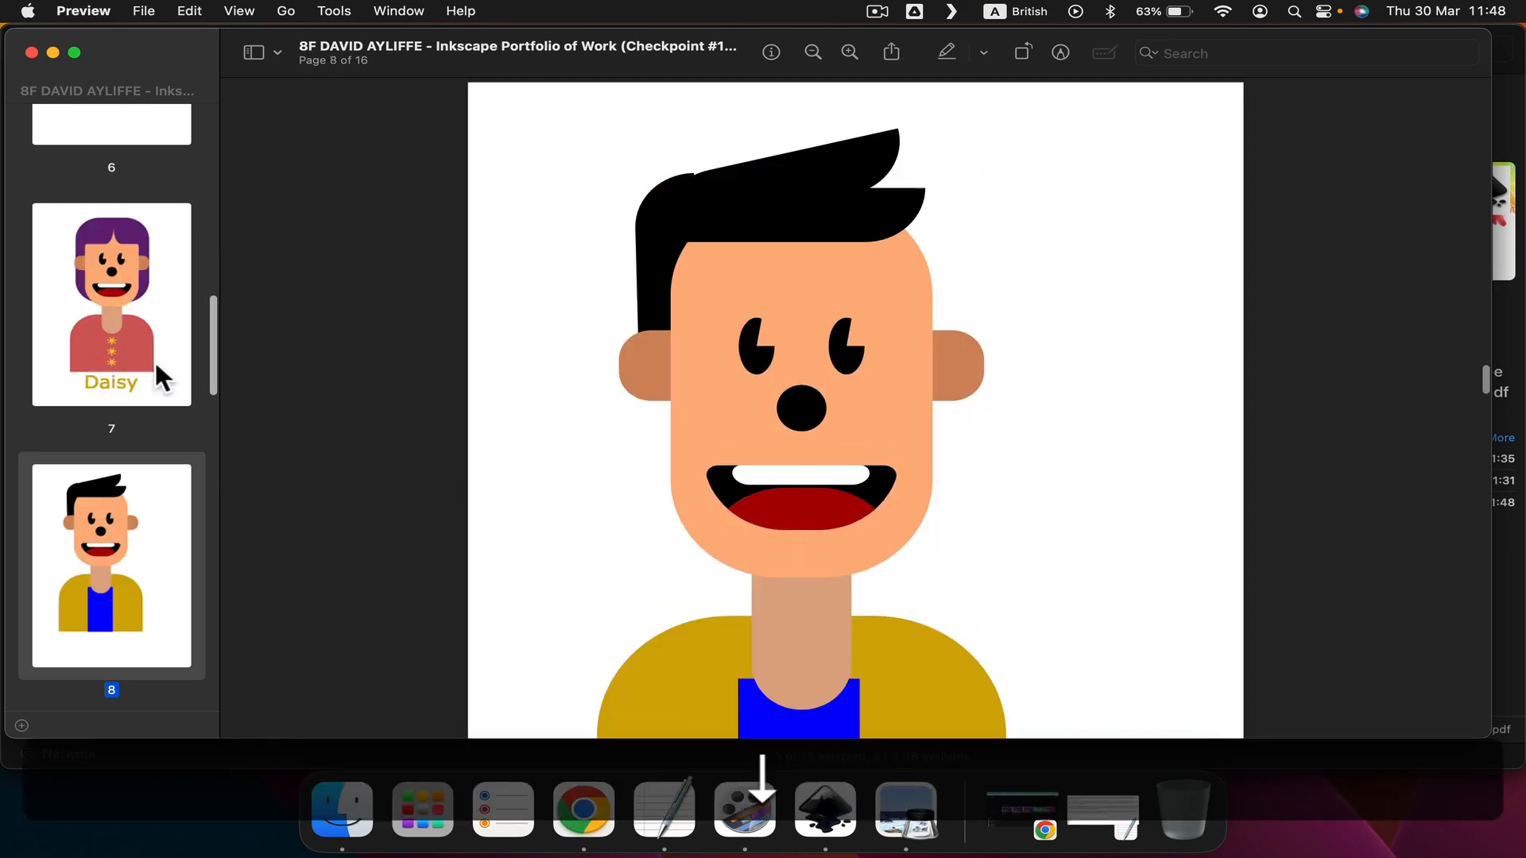
{"action": "key", "text": "Down"}
{"action": "key", "text": "Down"}
{"action": "key", "text": "Down"}
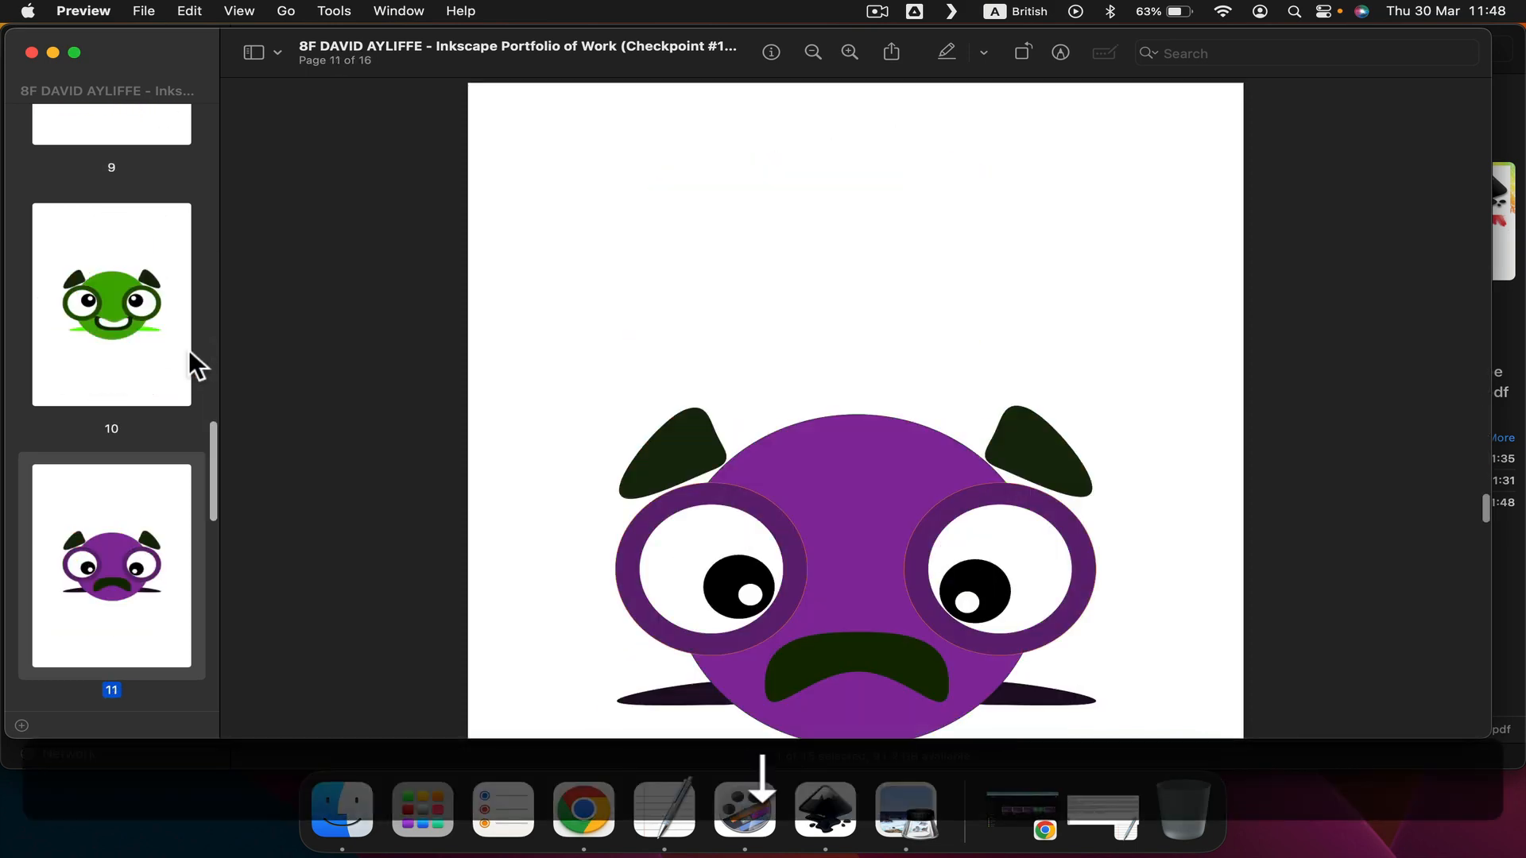
{"action": "key", "text": "Down"}
{"action": "key", "text": "Down"}
{"action": "key", "text": "Down"}
{"action": "key", "text": "Down"}
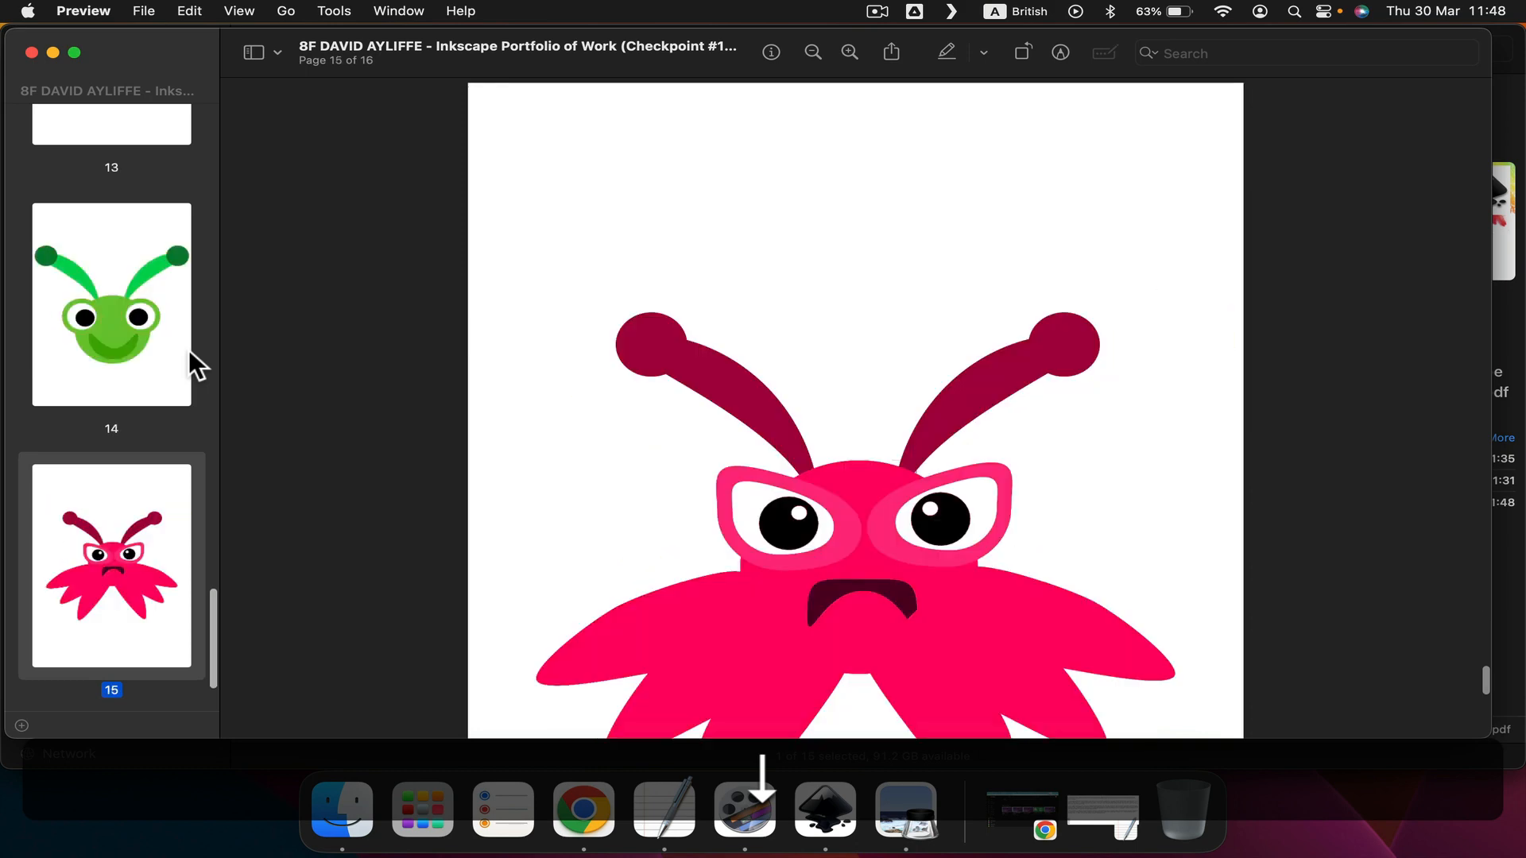
Go back to the orange pet on page 9 and review the pet pages again through page 15.
{"action": "key", "text": "shift+Up"}
{"action": "key", "text": "shift+Up"}
{"action": "key", "text": "shift+Up"}
{"action": "key", "text": "shift+Up"}
{"action": "key", "text": "shift+Up"}
{"action": "key", "text": "shift+Up"}
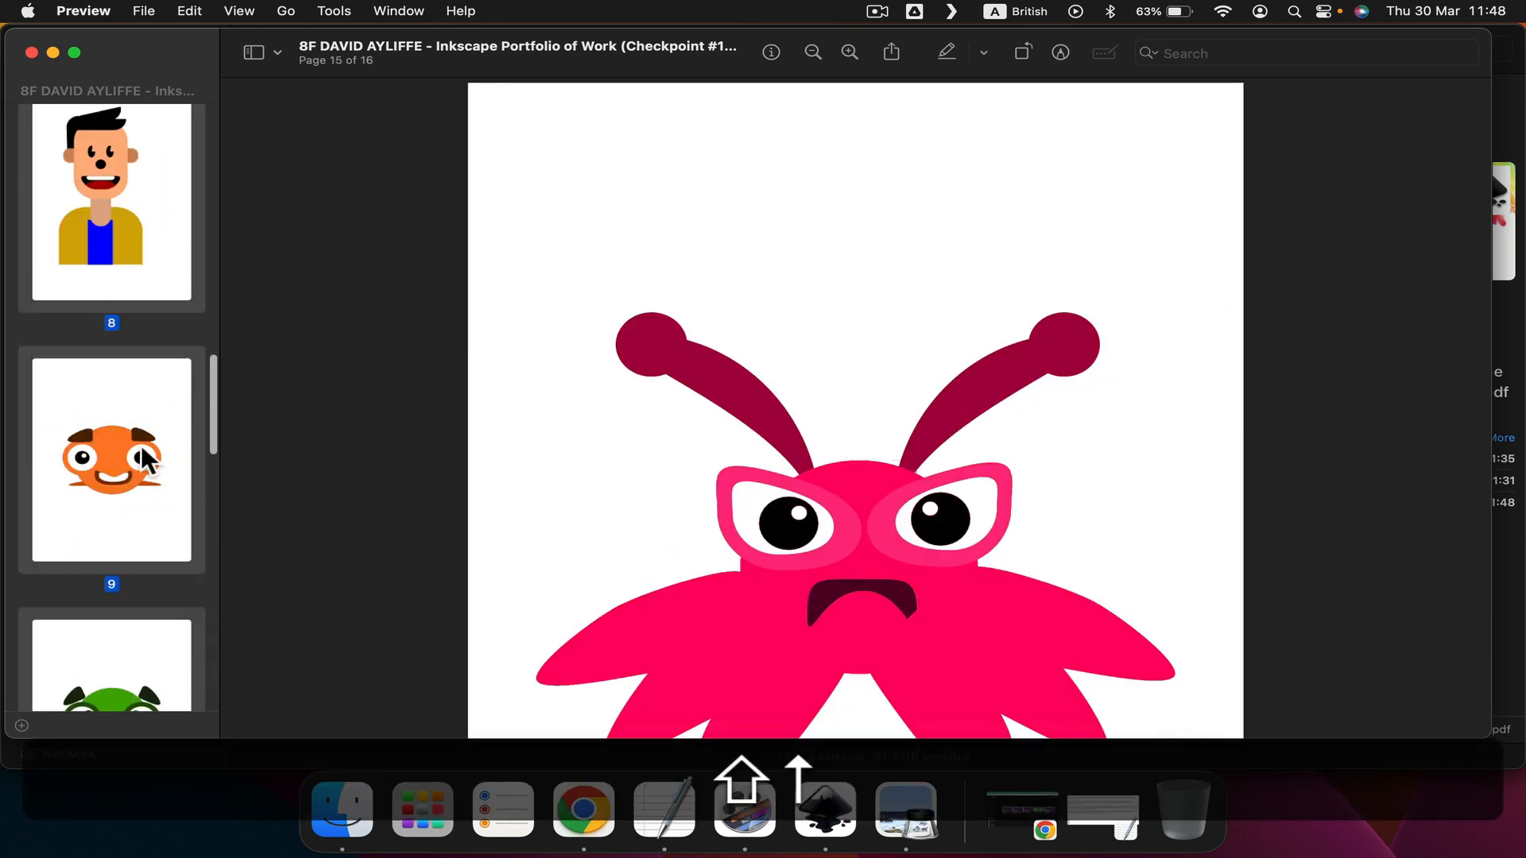
{"action": "left_click", "coordinate": [135, 383]}
{"action": "key", "text": "Down"}
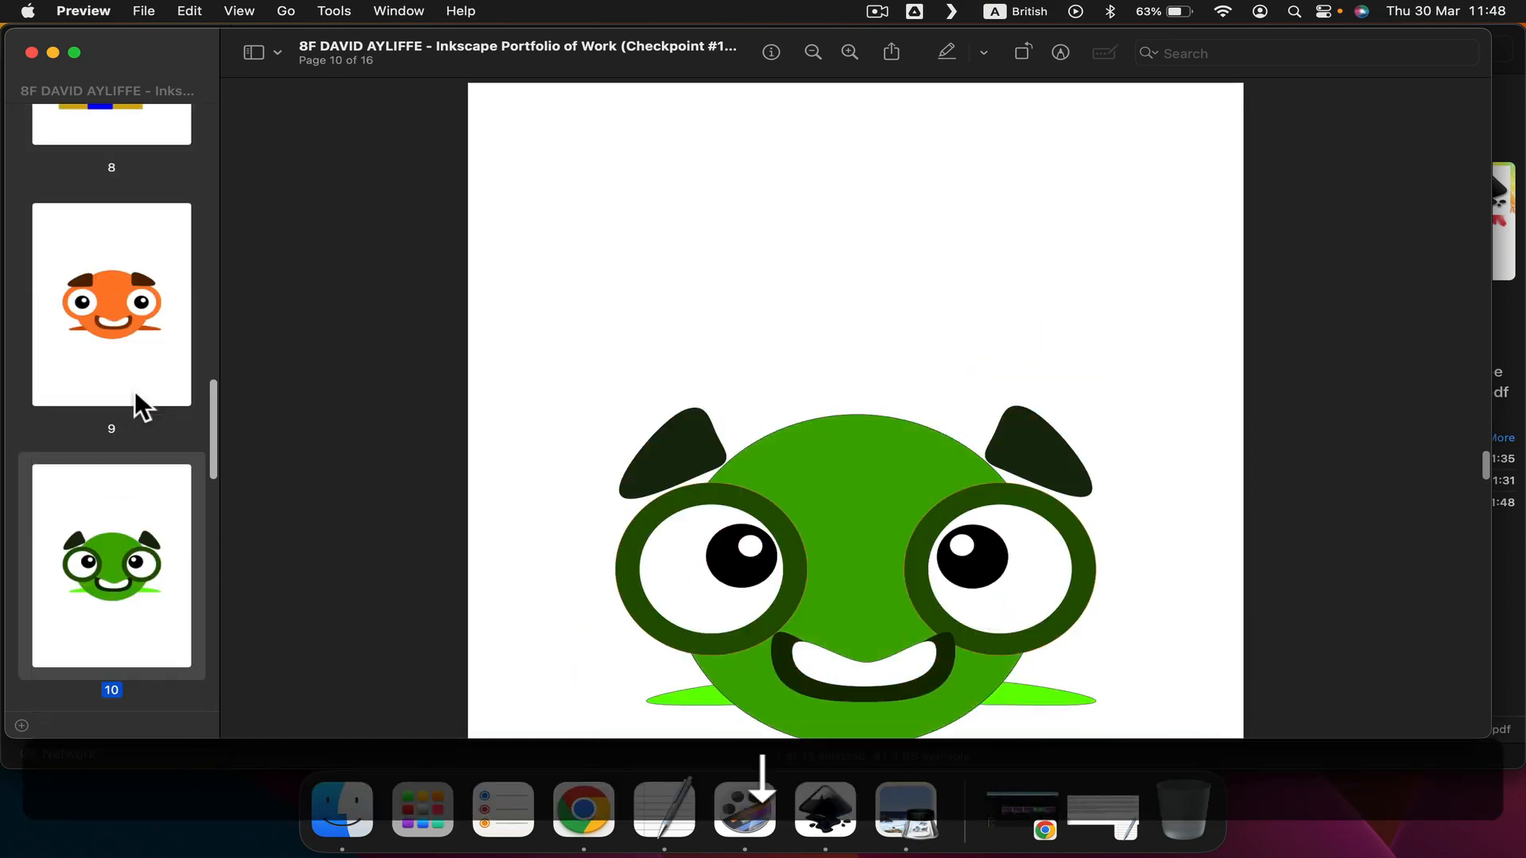
{"action": "key", "text": "Down"}
{"action": "key", "text": "Down"}
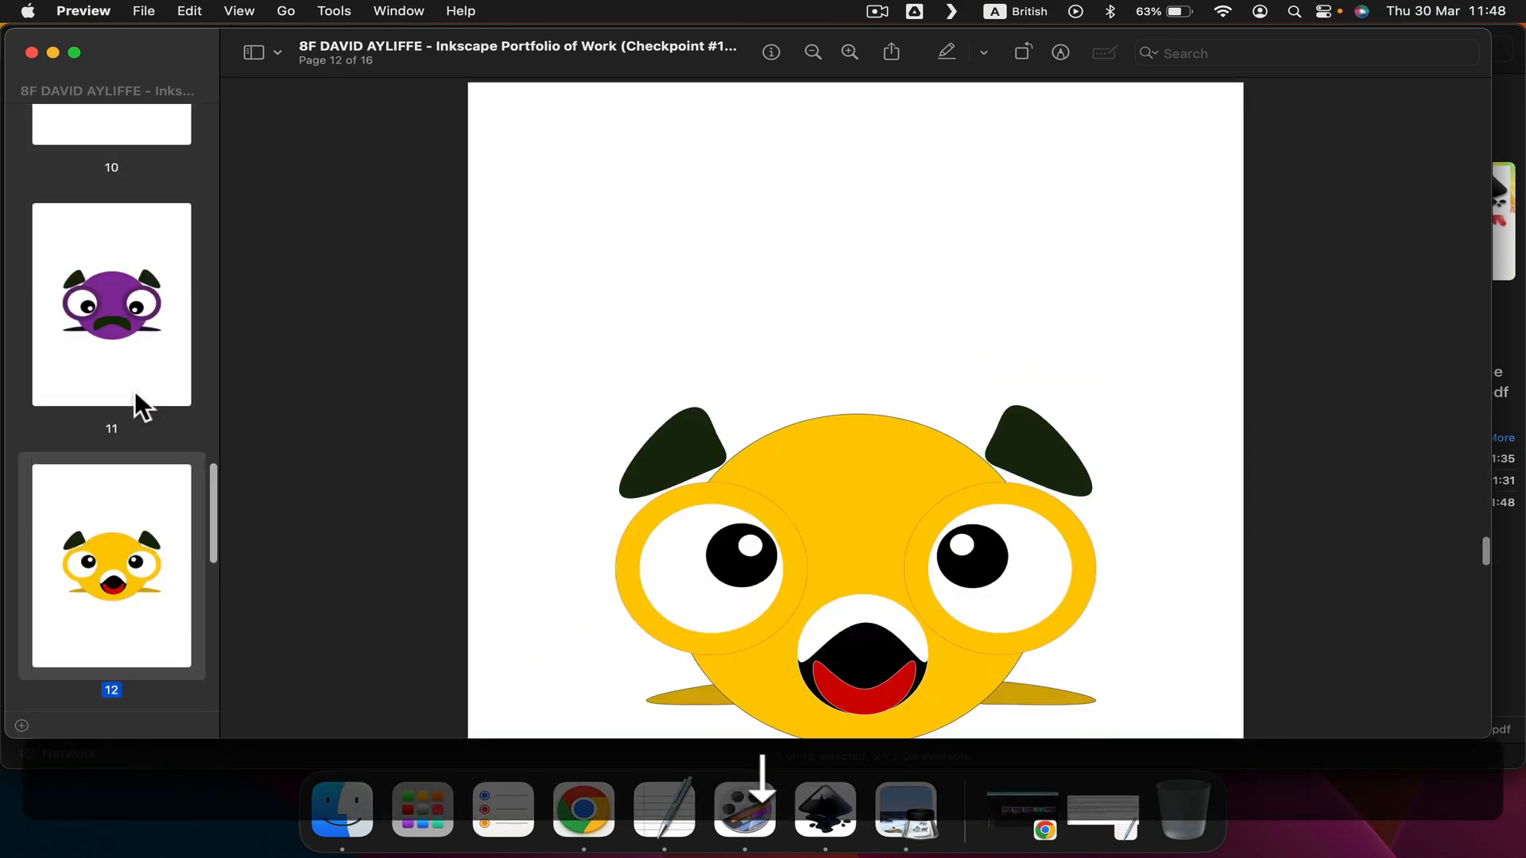
{"action": "scroll", "coordinate": [397, 451], "scroll_direction": "down", "scroll_amount": 2}
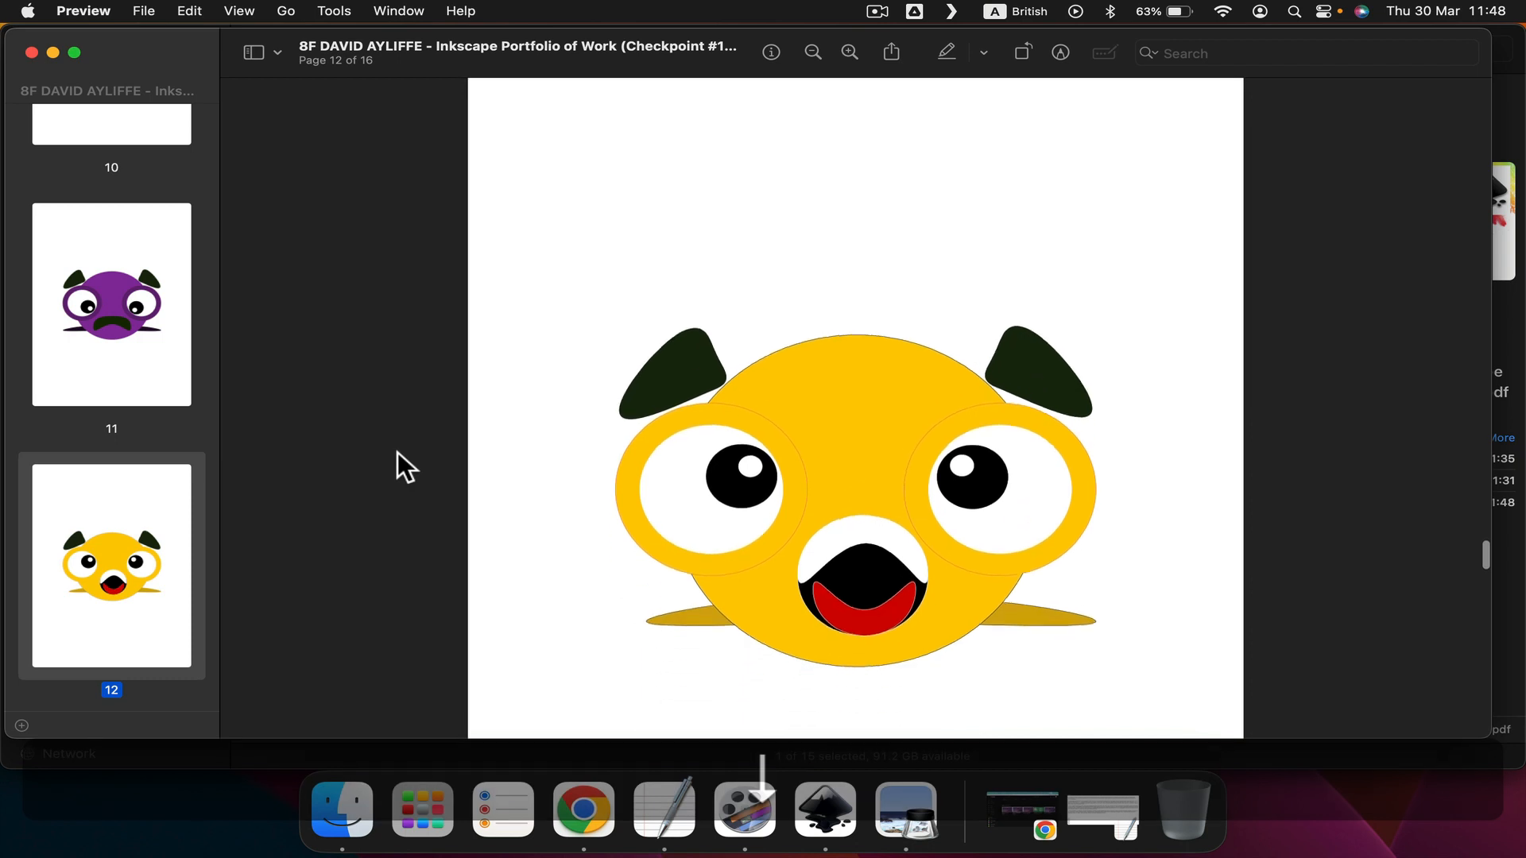
{"action": "left_click", "coordinate": [107, 365]}
{"action": "key", "text": "Down"}
{"action": "key", "text": "Down"}
{"action": "key", "text": "Down"}
{"action": "key", "text": "Down"}
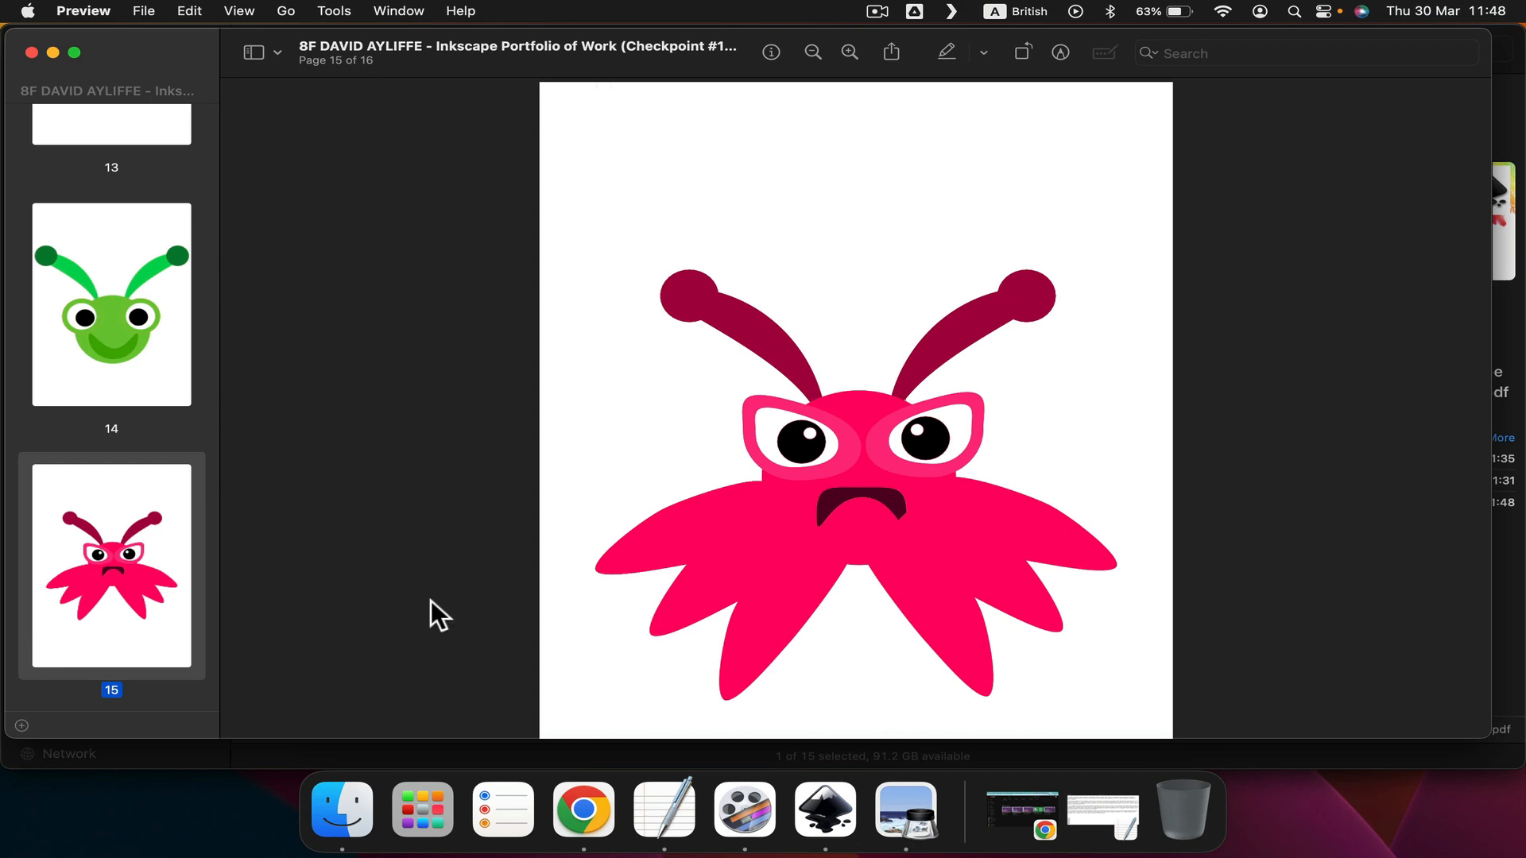
Switch to Finder and rename the portfolio PDF so its checkpoint number reads #2.
{"action": "left_click", "coordinate": [343, 804]}
{"action": "key", "text": "Return"}
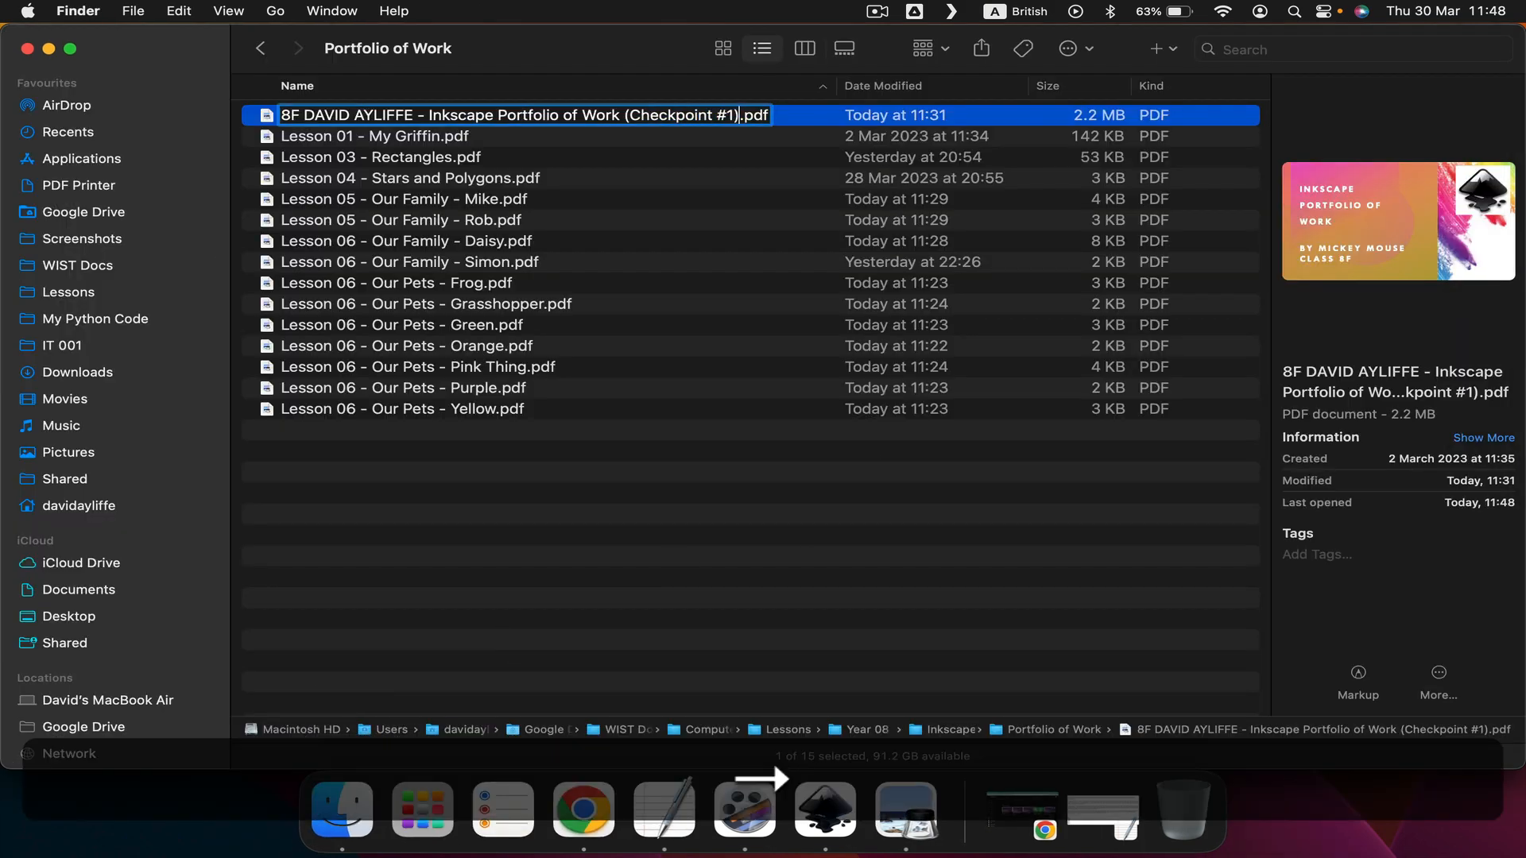
{"action": "key", "text": "Left"}
{"action": "key", "text": "BackSpace"}
{"action": "type", "text": "2"}
{"action": "key", "text": "Return"}
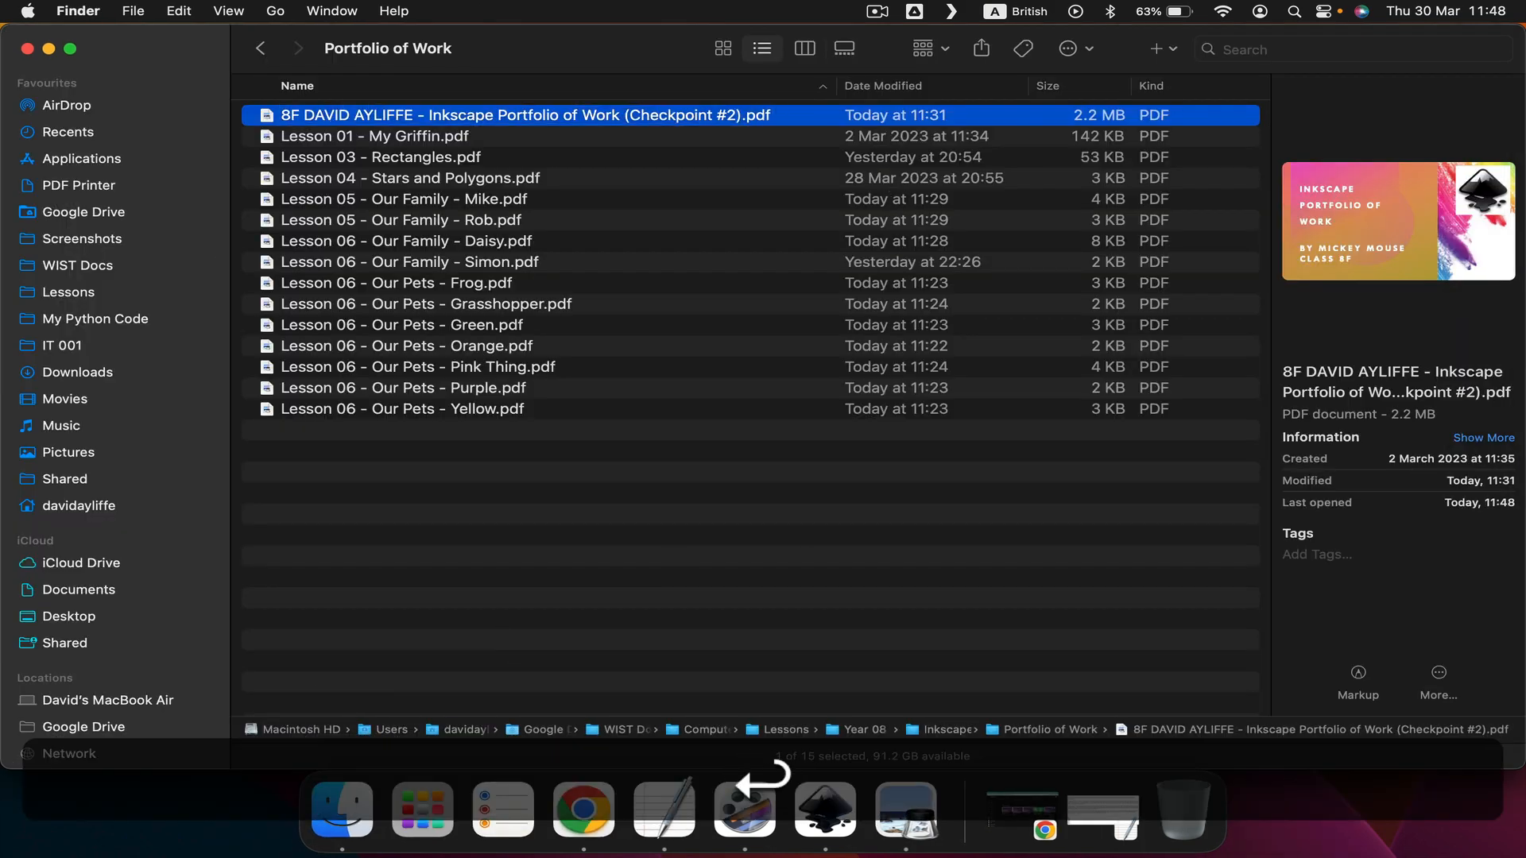